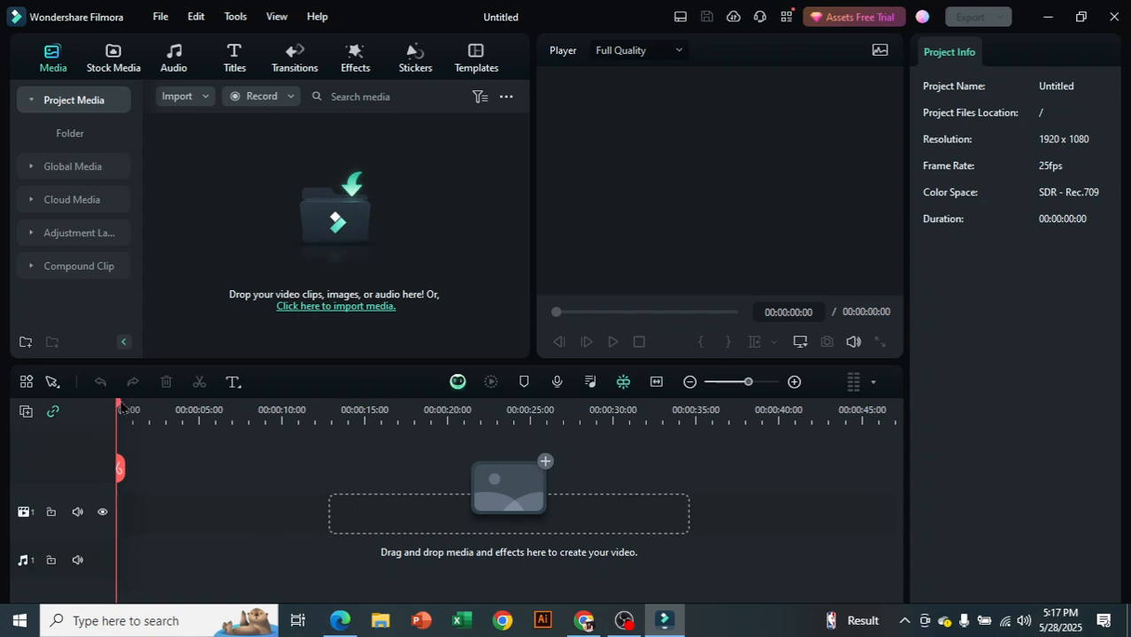
{"action": "left_click_drag", "start_coordinate": [119, 405], "coordinate": [497, 388]}
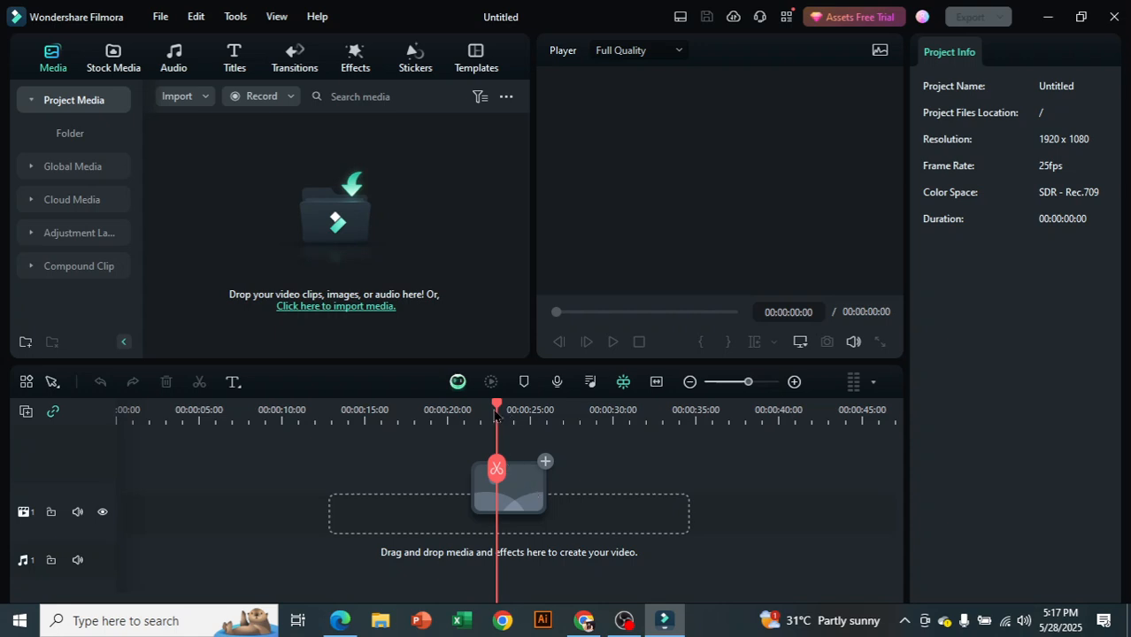
{"action": "left_click_drag", "start_coordinate": [495, 412], "coordinate": [574, 416]}
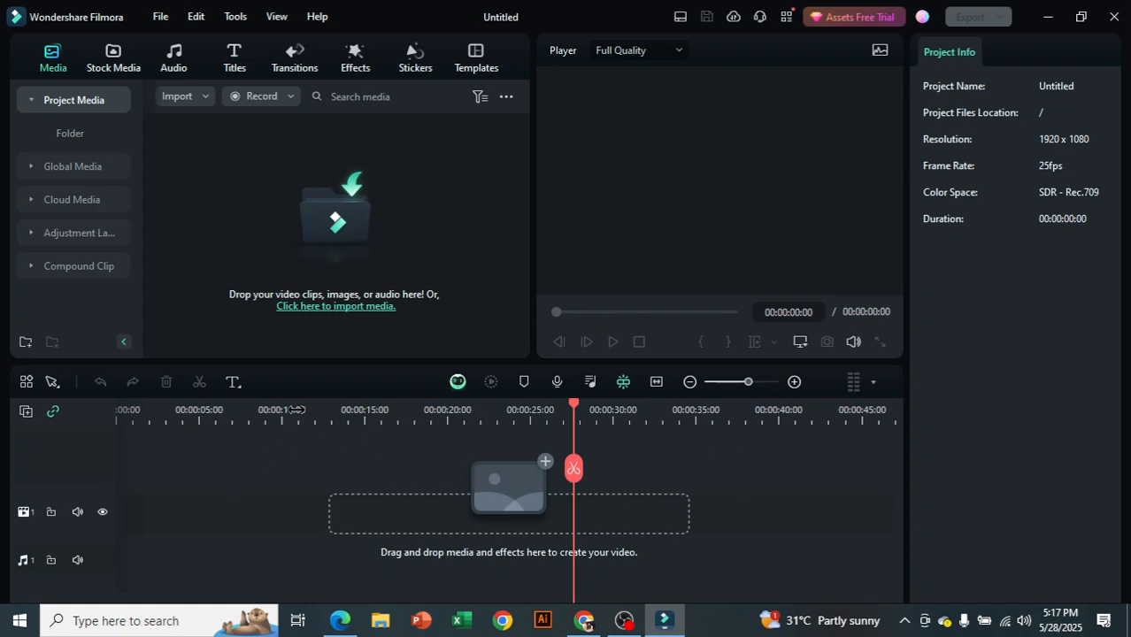
{"action": "left_click_drag", "start_coordinate": [317, 410], "coordinate": [288, 451]}
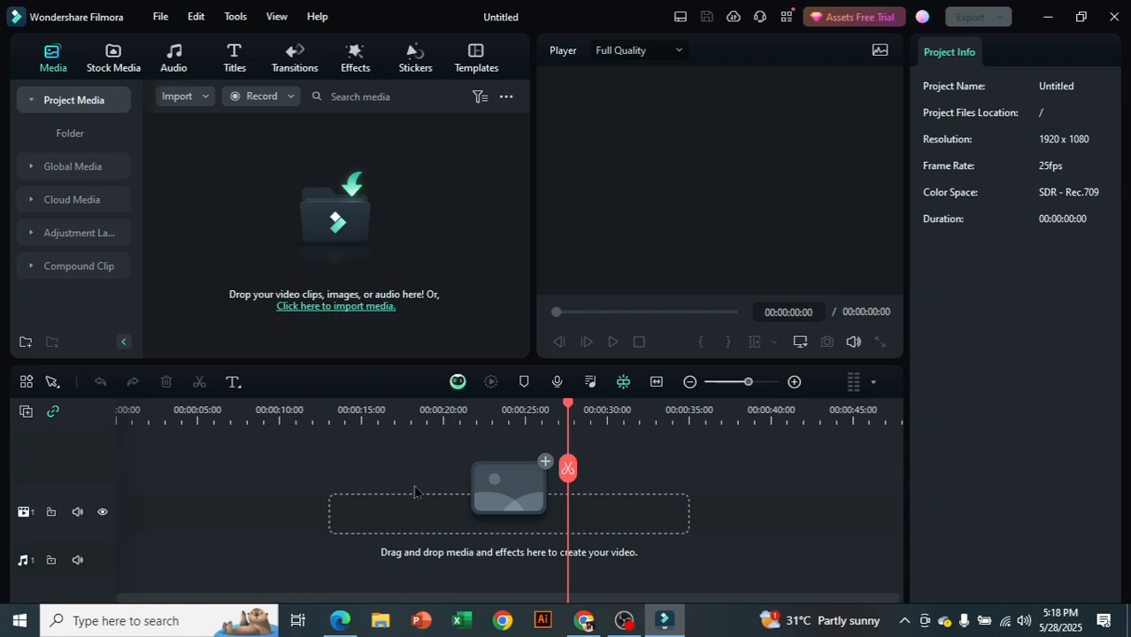
{"action": "left_click_drag", "start_coordinate": [558, 405], "coordinate": [82, 390]}
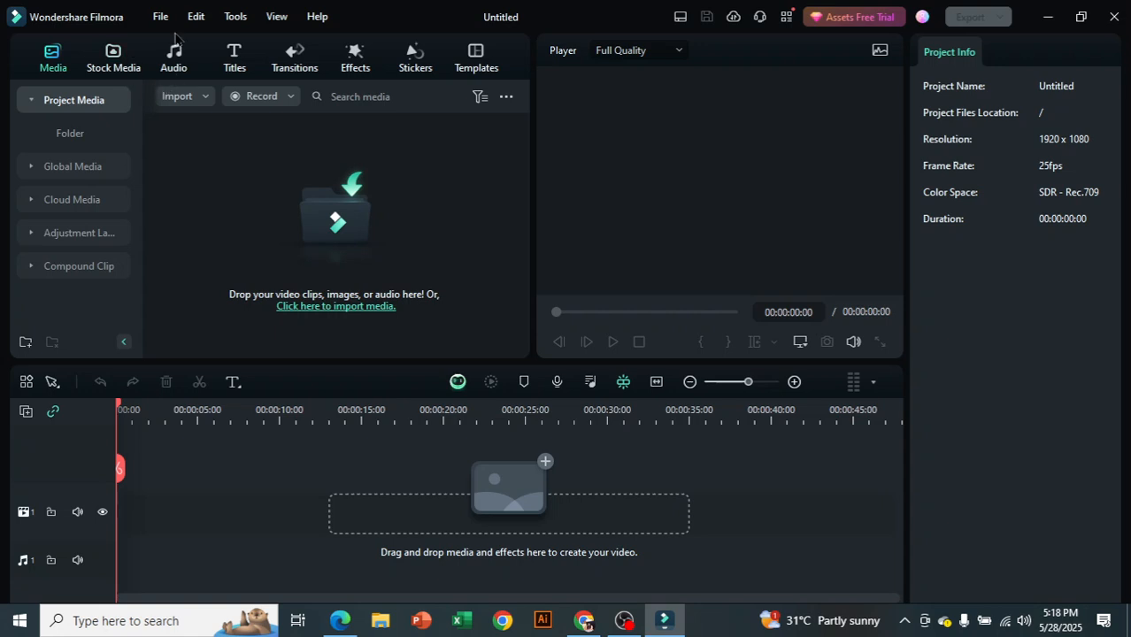
{"action": "left_click", "coordinate": [236, 55]}
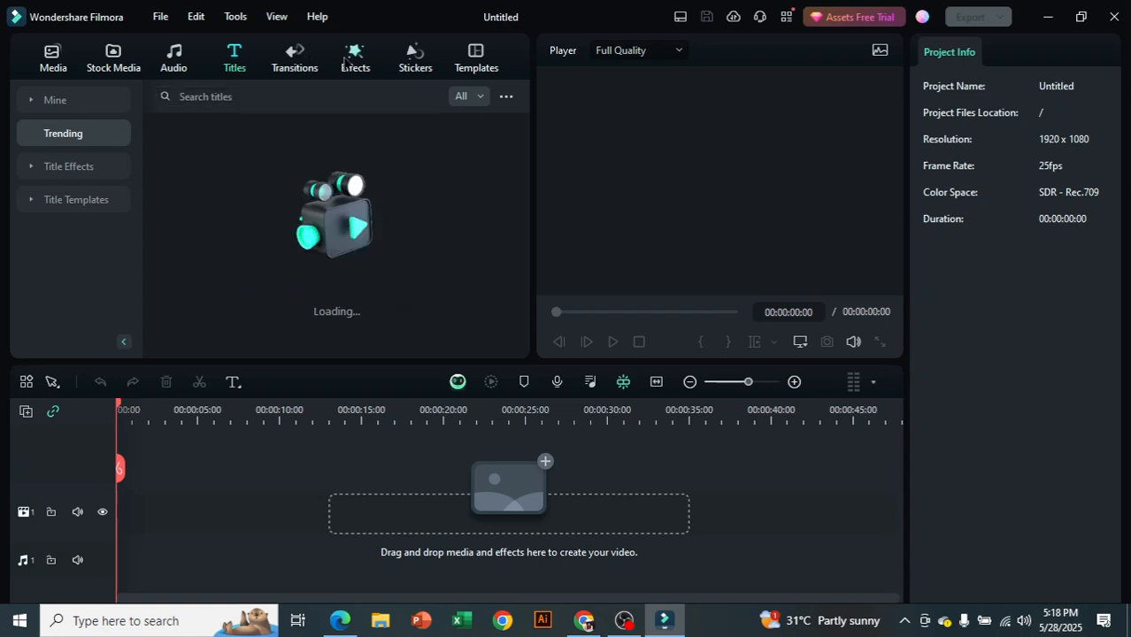
{"action": "left_click", "coordinate": [56, 69]}
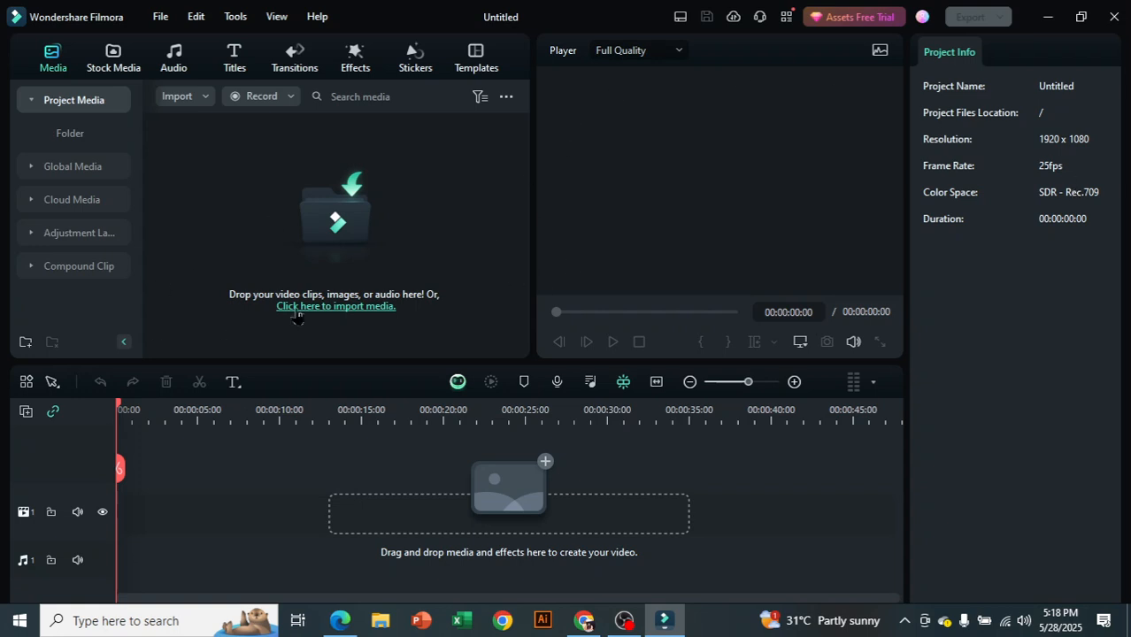
{"action": "left_click", "coordinate": [207, 98]}
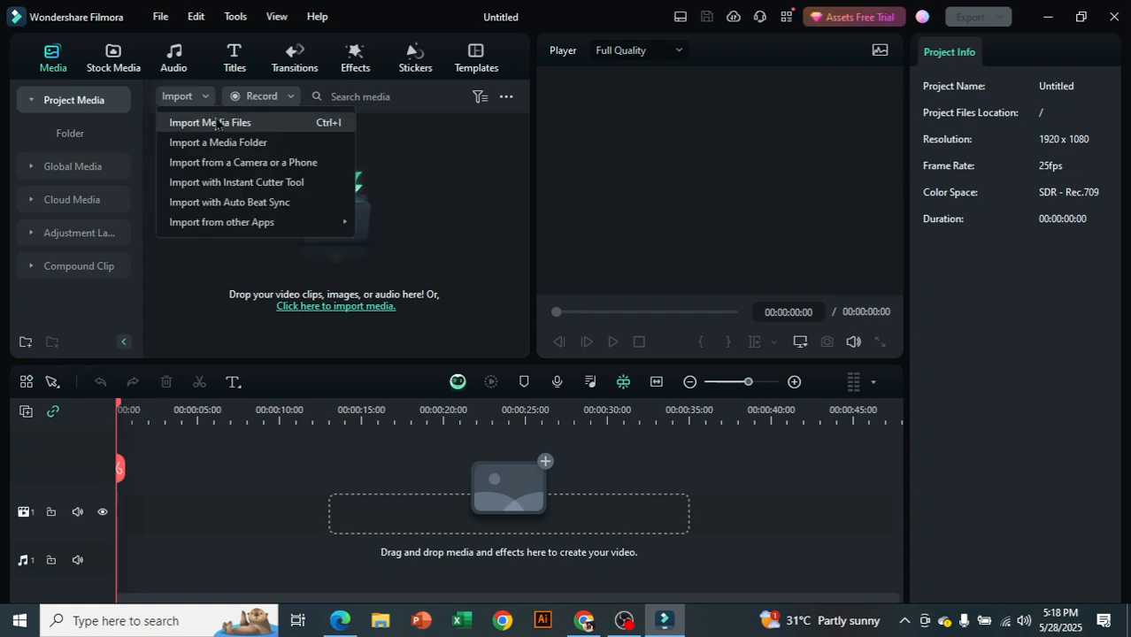
{"action": "left_click", "coordinate": [498, 306]}
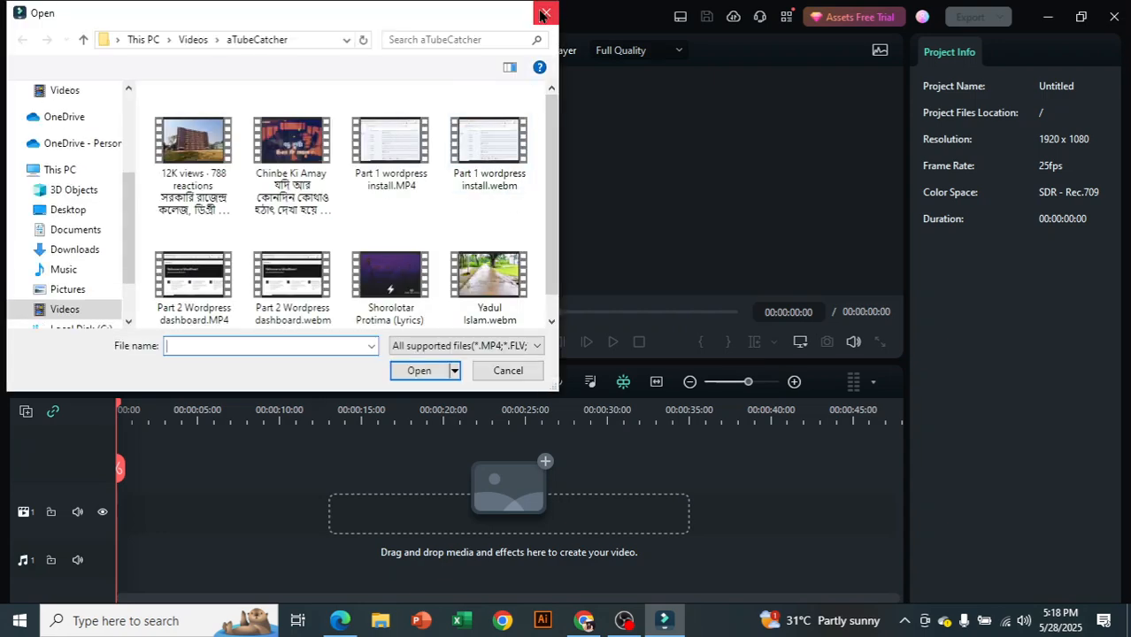
{"action": "left_click", "coordinate": [541, 15]}
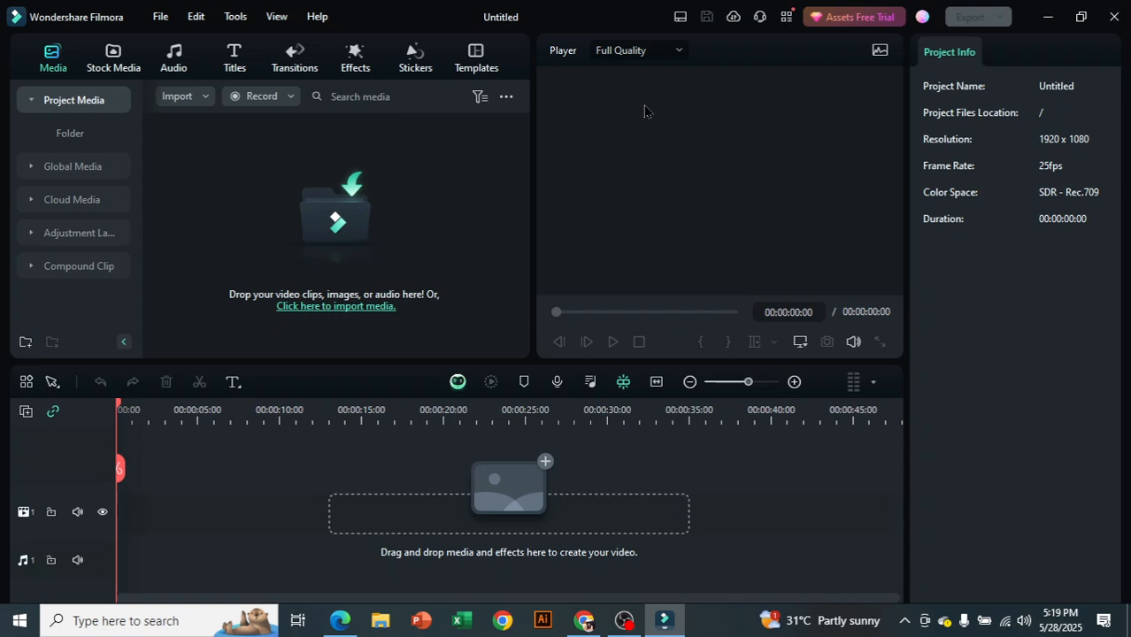
{"action": "left_click", "coordinate": [275, 105]}
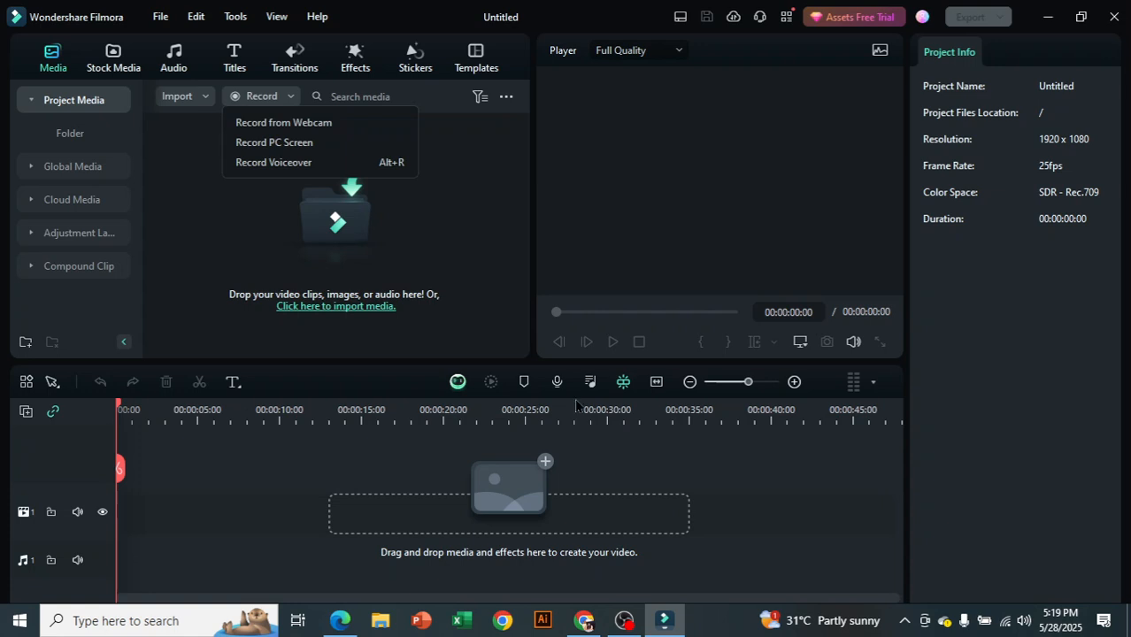
{"action": "left_click", "coordinate": [730, 481]}
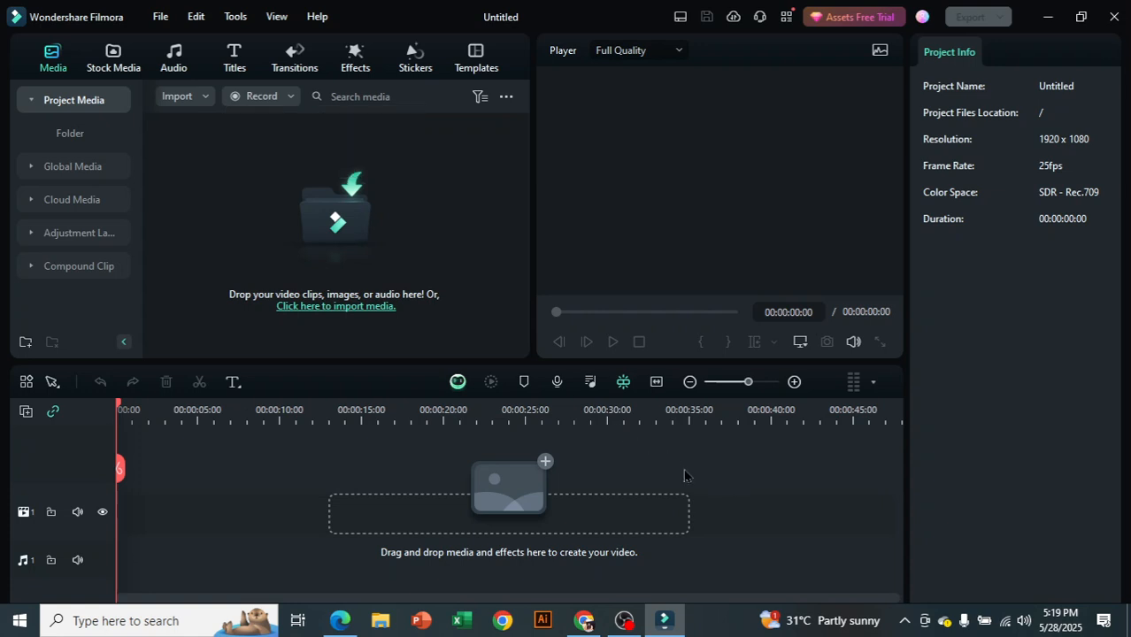
- Record a webcam video of about 5 seconds with the integrated webcam and add it to the project media
{"action": "left_click", "coordinate": [291, 97]}
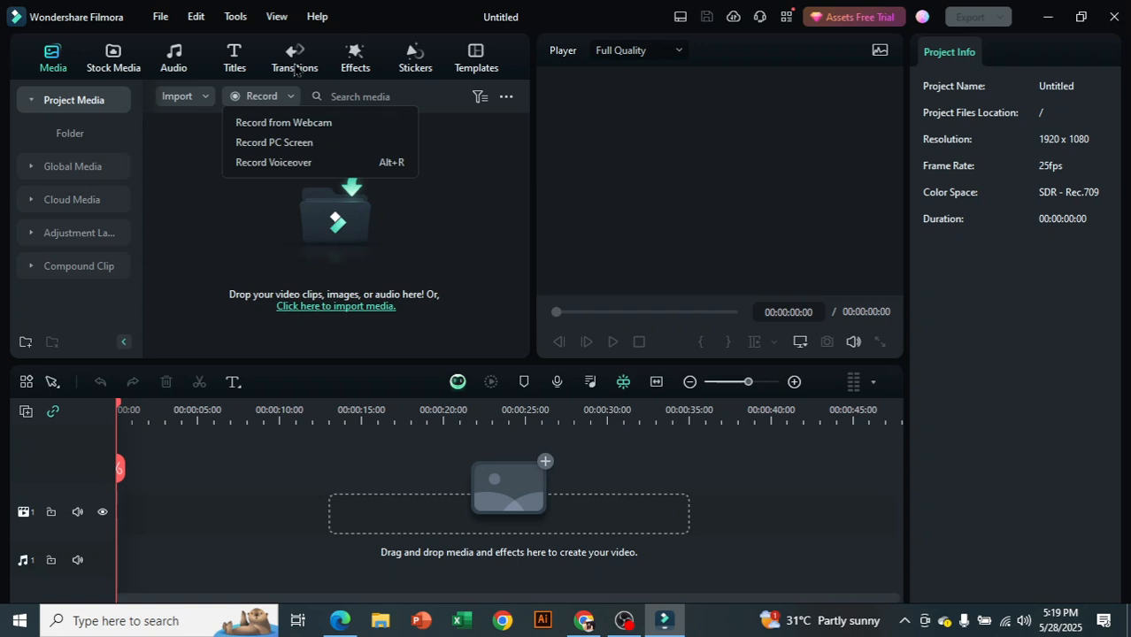
{"action": "left_click", "coordinate": [343, 123]}
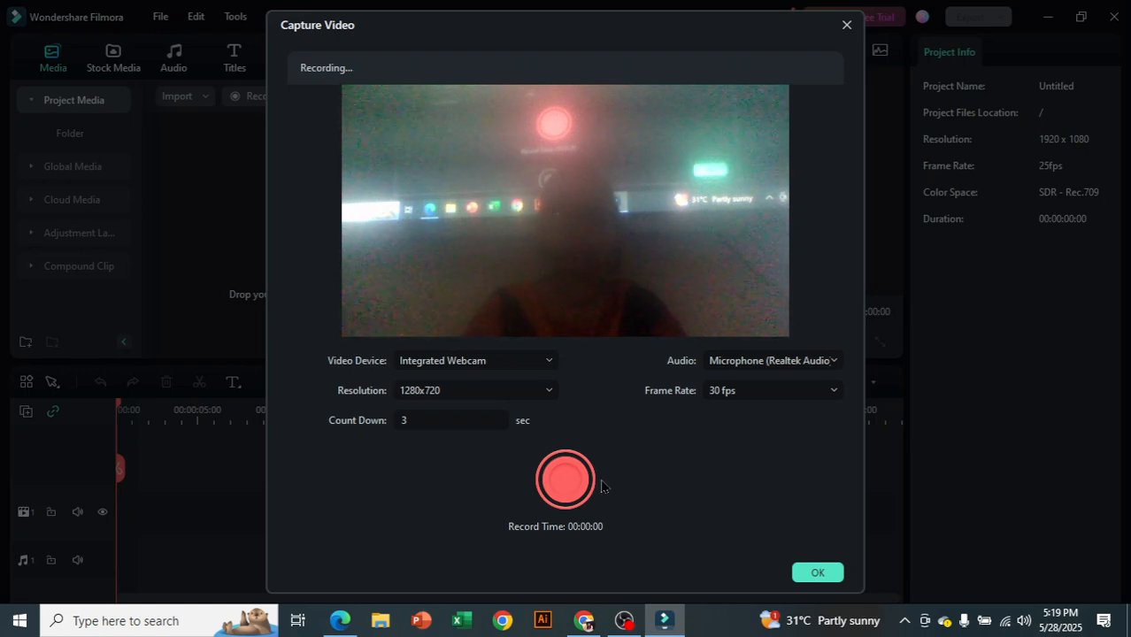
{"action": "left_click", "coordinate": [562, 481]}
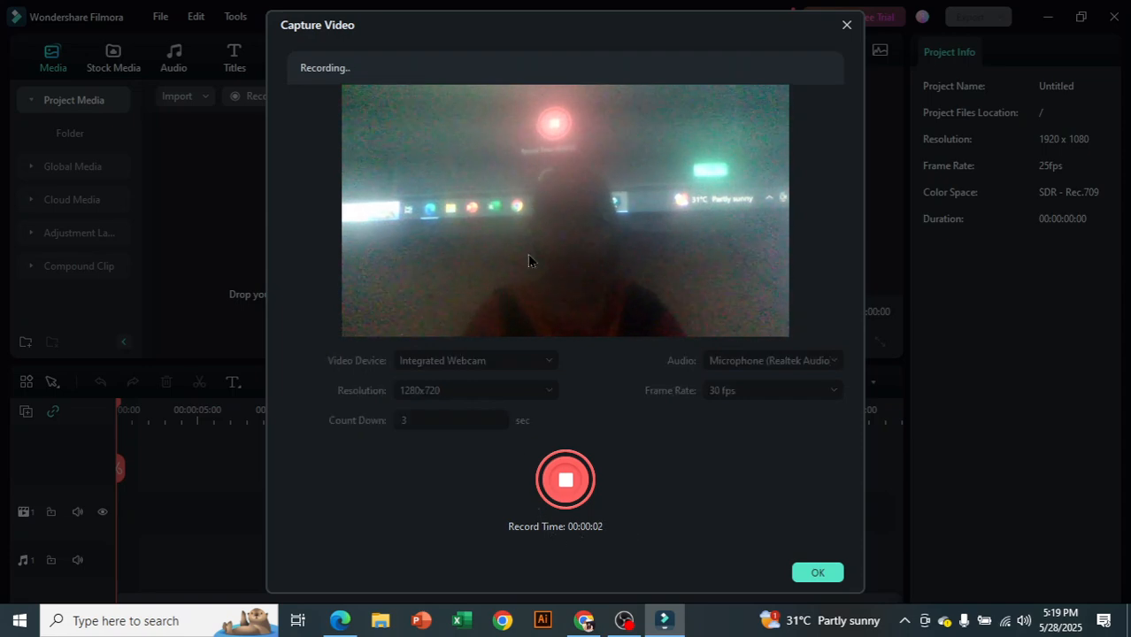
{"action": "left_click", "coordinate": [818, 575]}
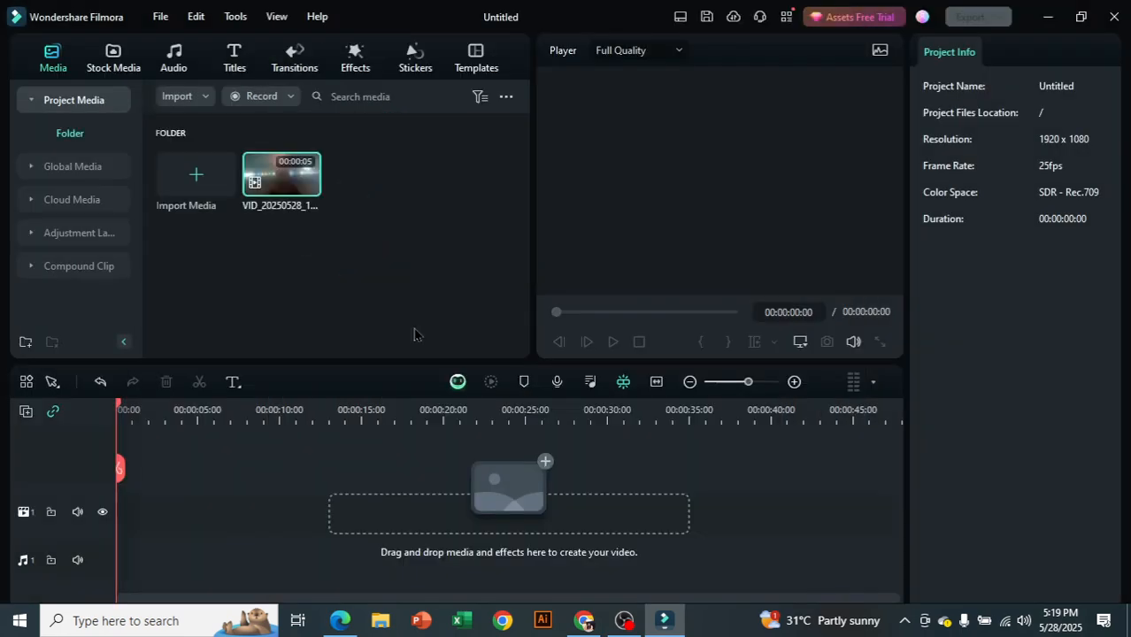
- Place the webcam clip at the start of video track 1 and match the project settings to 1280 x 720 30fps
{"action": "left_click_drag", "start_coordinate": [285, 182], "coordinate": [127, 534]}
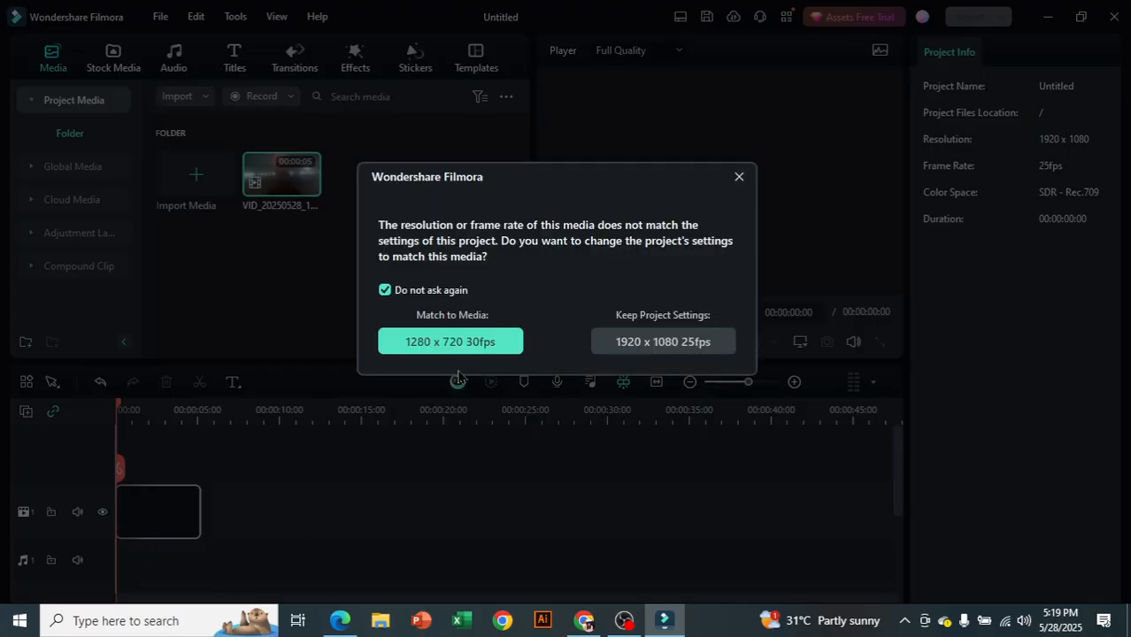
{"action": "left_click", "coordinate": [449, 343]}
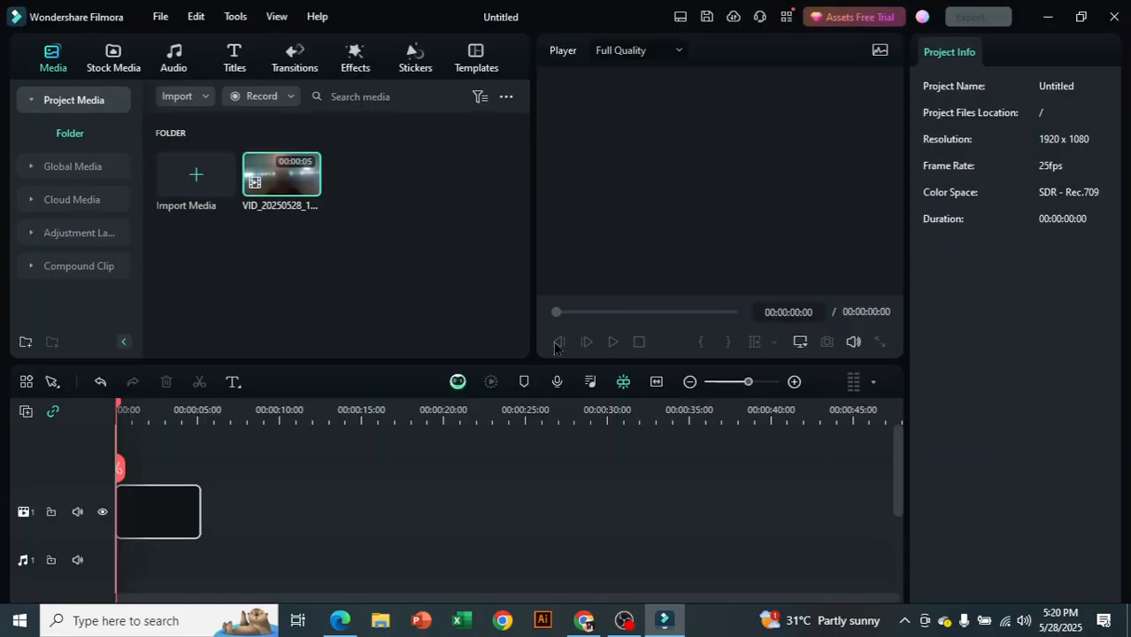
- Play the webcam clip from the start and pause it after about 3 seconds
{"action": "left_click", "coordinate": [613, 343]}
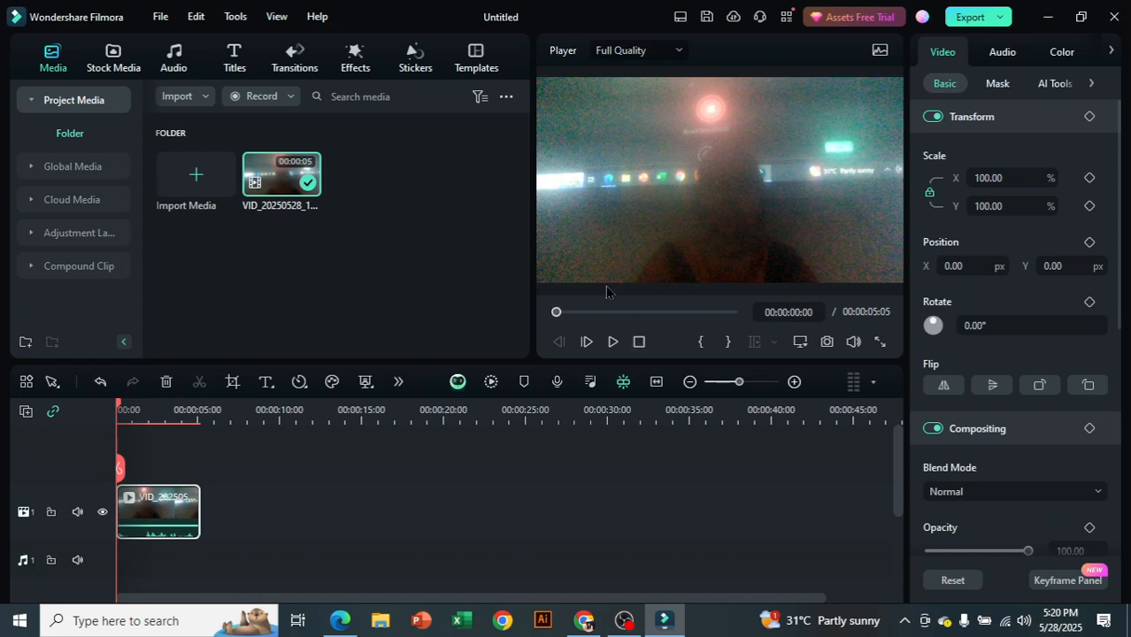
{"action": "left_click", "coordinate": [611, 342]}
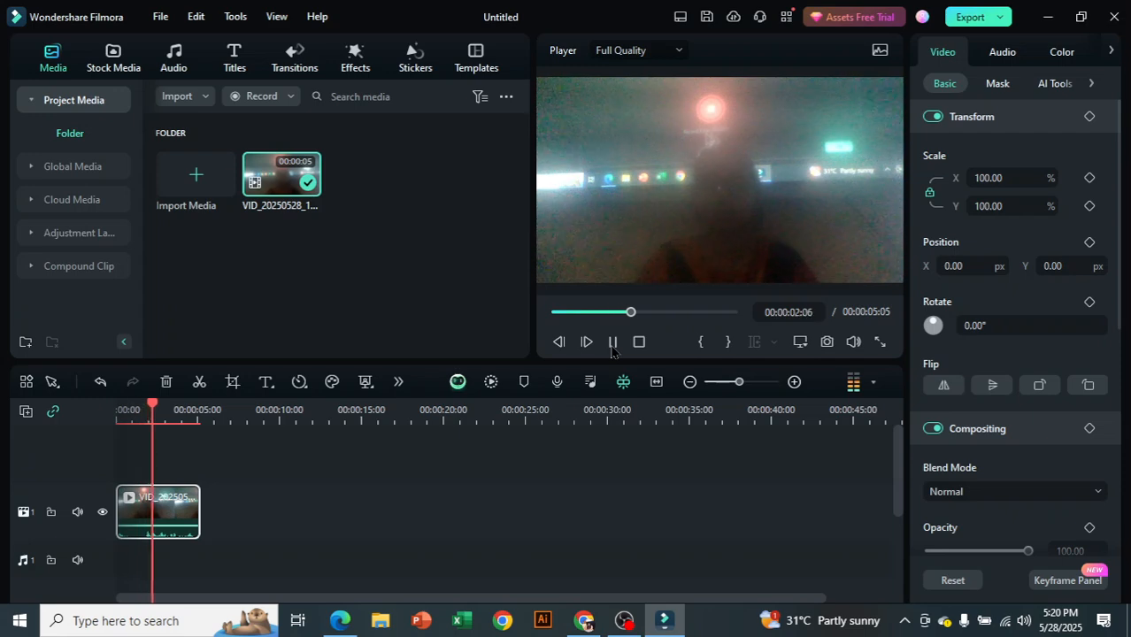
{"action": "left_click", "coordinate": [612, 348]}
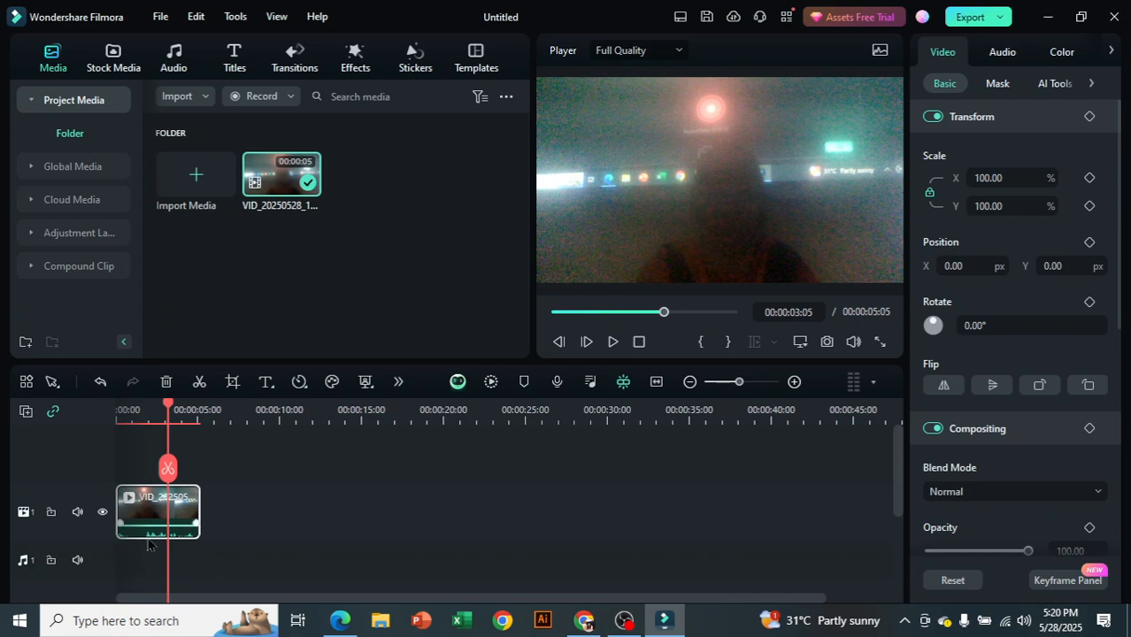
- Raise the webcam clip's audio volume on the timeline and play it again from the start to check the sound
{"action": "left_click_drag", "start_coordinate": [147, 529], "coordinate": [157, 473]}
{"action": "left_click_drag", "start_coordinate": [168, 407], "coordinate": [75, 434]}
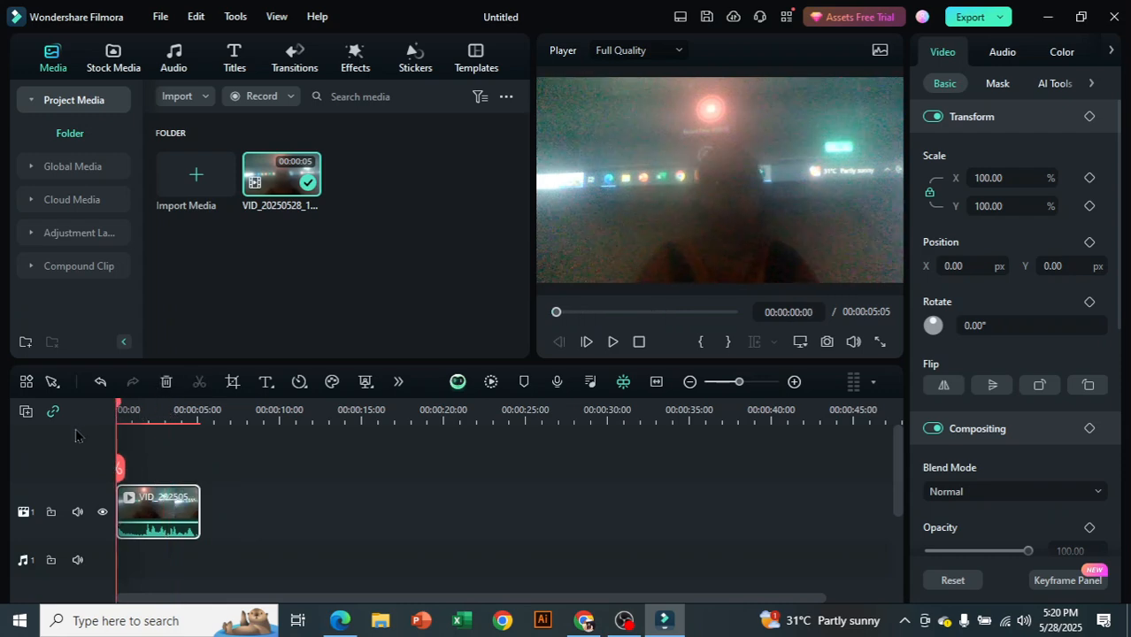
{"action": "left_click", "coordinate": [612, 346]}
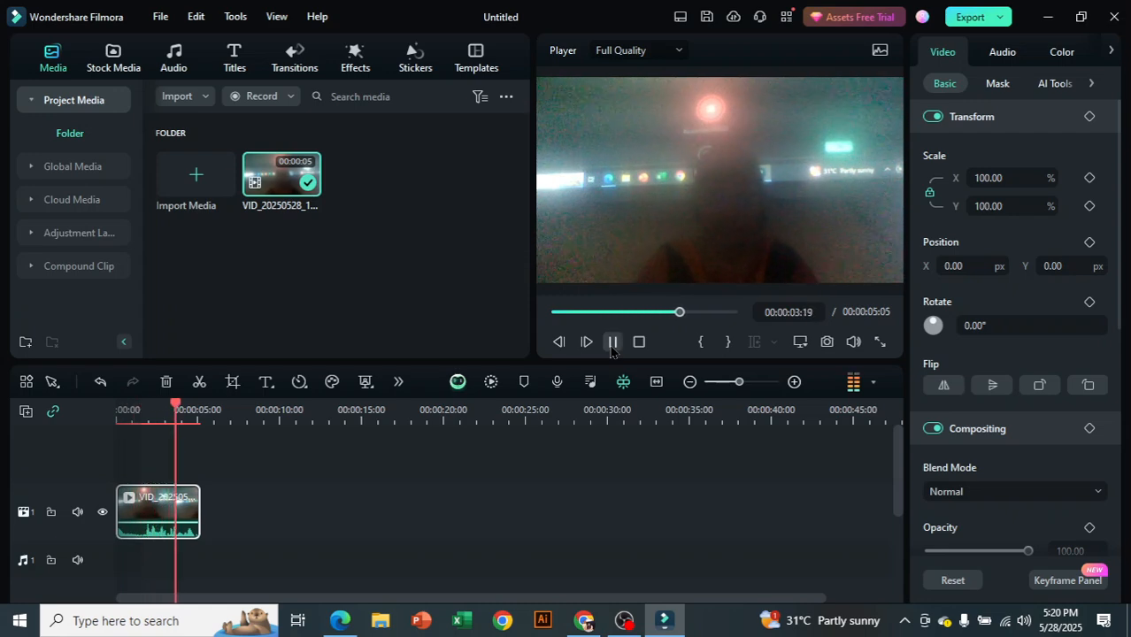
{"action": "left_click", "coordinate": [612, 344]}
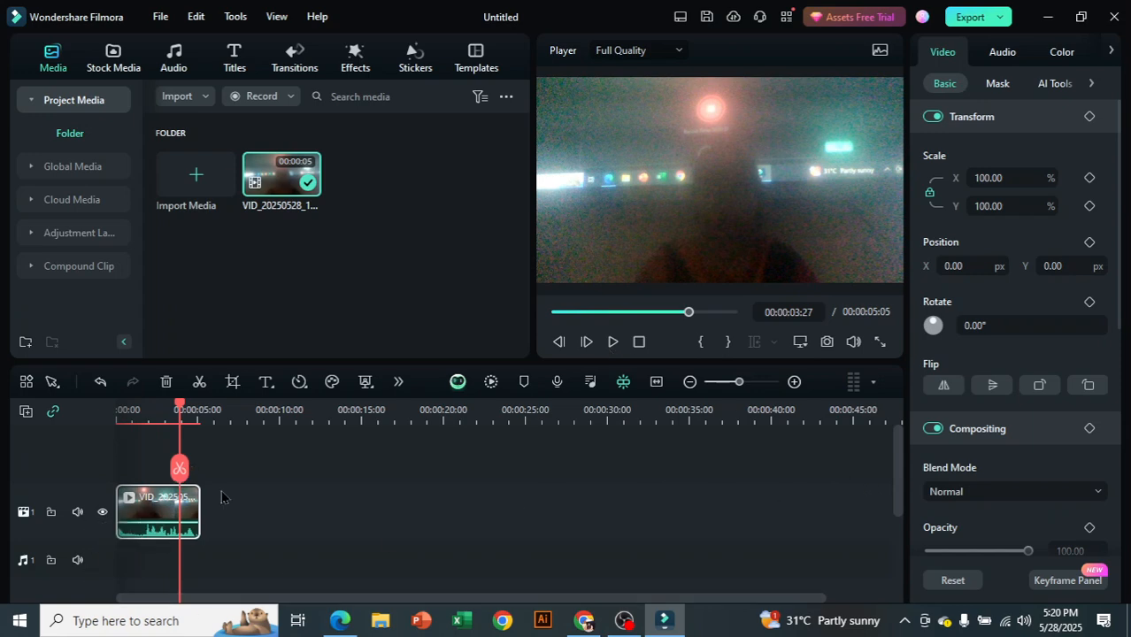
- Record a voiceover of about 7 seconds from the start of the timeline with the project muted
{"action": "left_click_drag", "start_coordinate": [179, 409], "coordinate": [117, 410]}
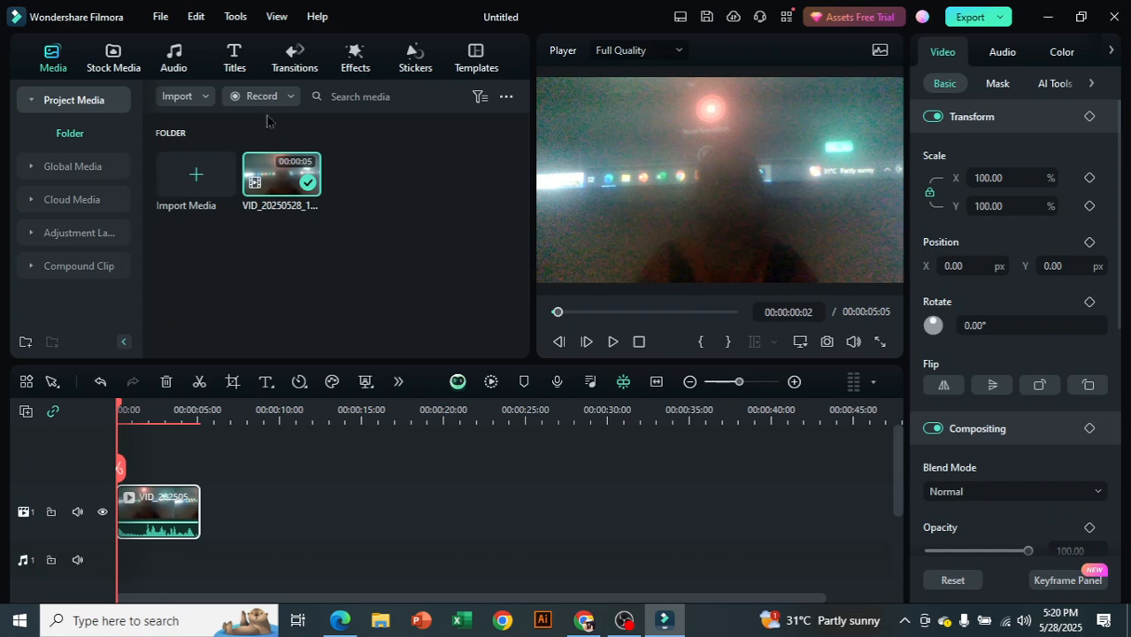
{"action": "left_click", "coordinate": [291, 97]}
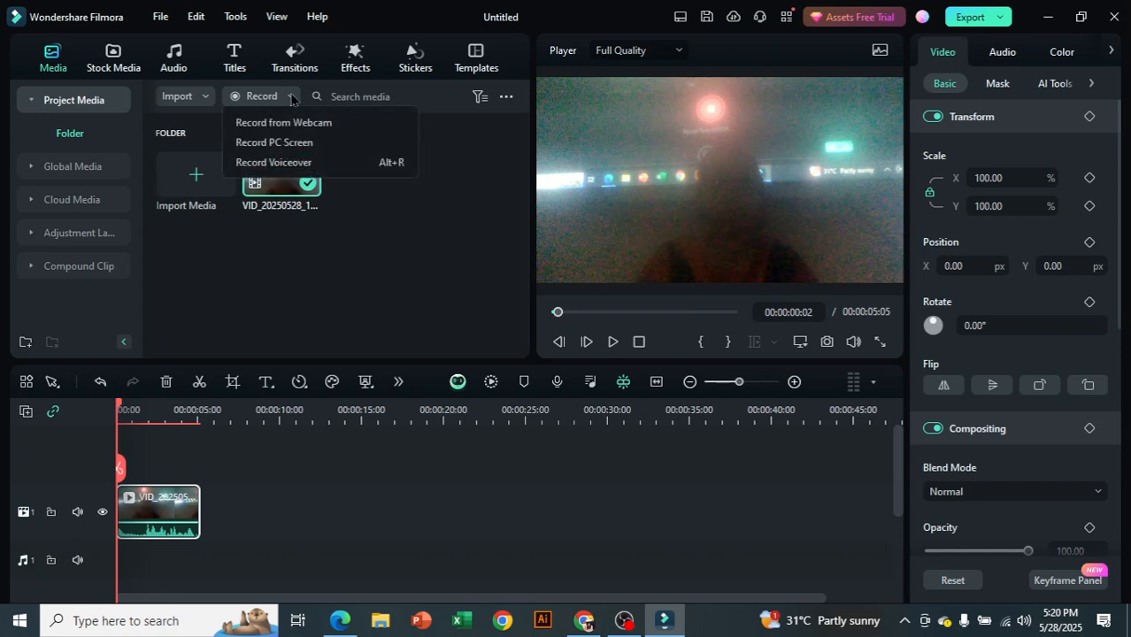
{"action": "left_click", "coordinate": [288, 164]}
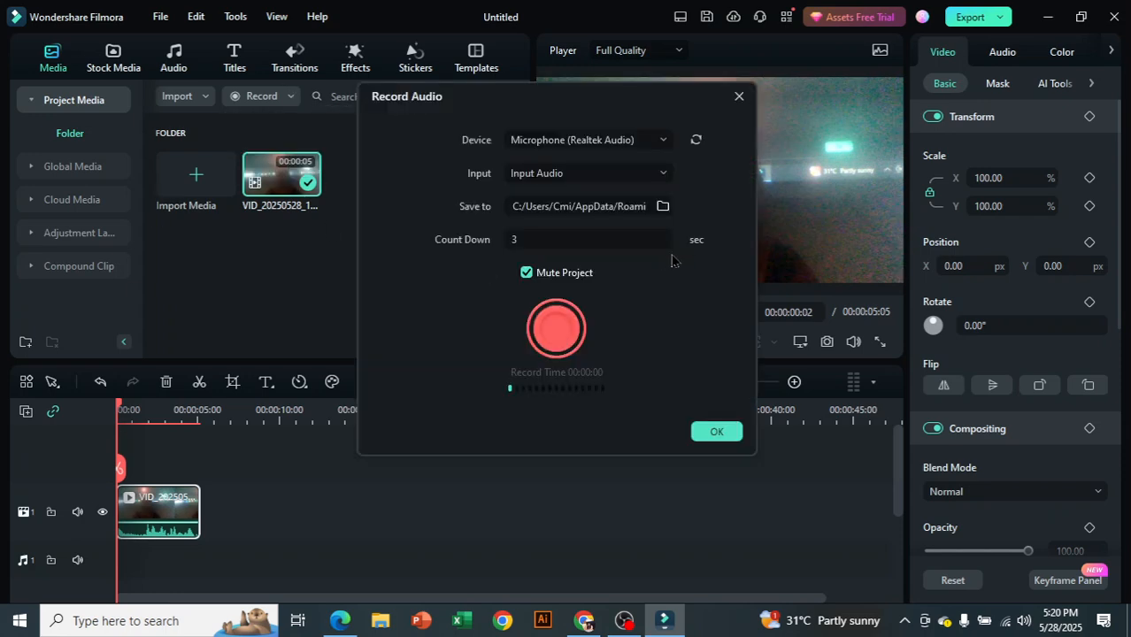
{"action": "left_click", "coordinate": [554, 341]}
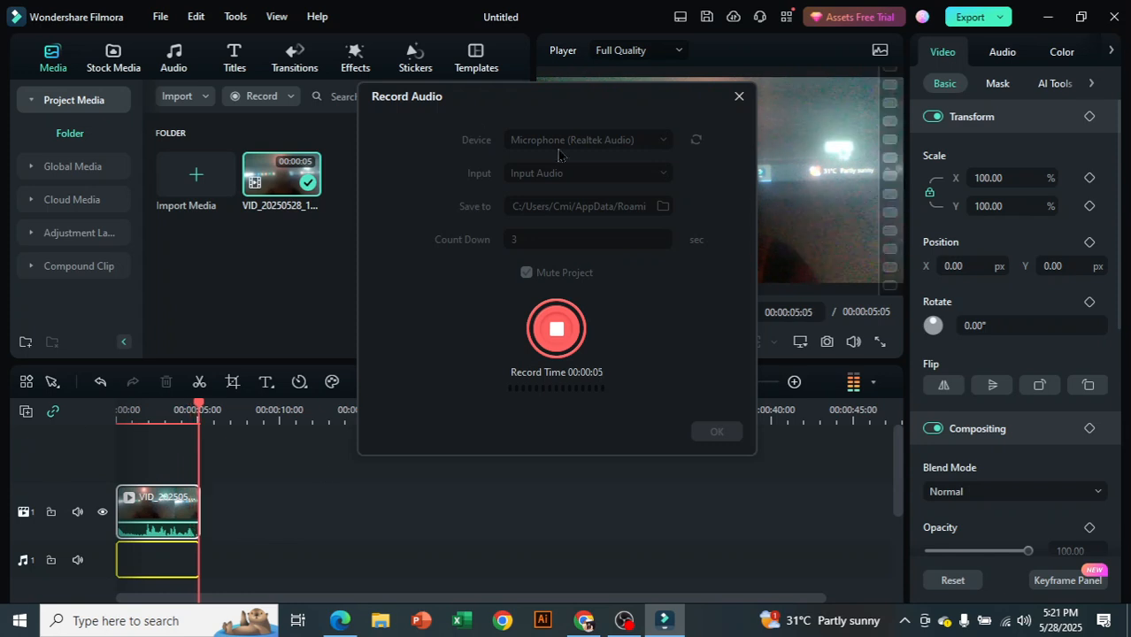
{"action": "left_click", "coordinate": [566, 305]}
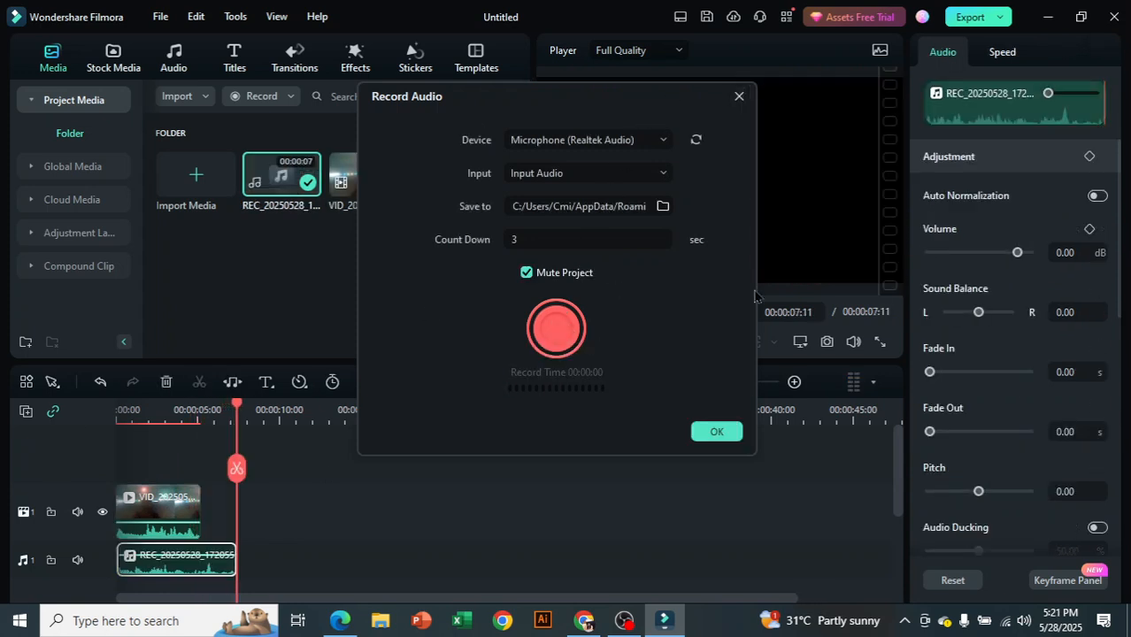
{"action": "left_click", "coordinate": [717, 432]}
- Move the webcam clip to video track 2 at about 17 seconds and play the voiceover alone from the start
{"action": "left_click_drag", "start_coordinate": [164, 521], "coordinate": [466, 473]}
{"action": "scroll", "coordinate": [279, 461], "scroll_direction": "down", "scroll_amount": 3}
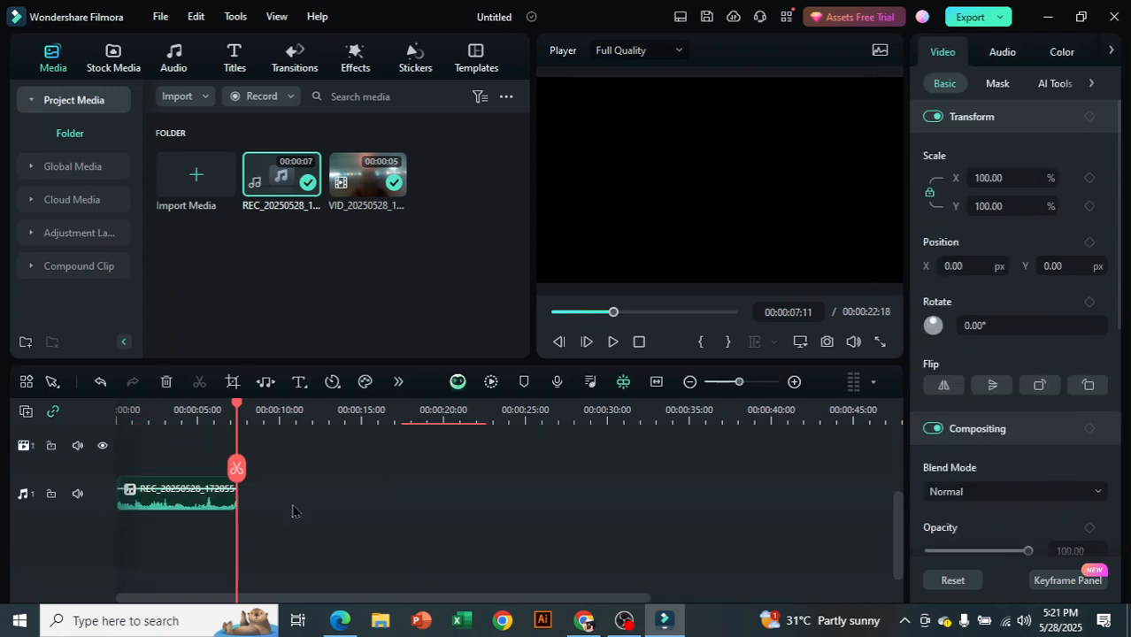
{"action": "scroll", "coordinate": [259, 464], "scroll_direction": "up", "scroll_amount": 1}
{"action": "left_click_drag", "start_coordinate": [236, 408], "coordinate": [98, 453]}
{"action": "left_click", "coordinate": [613, 341]}
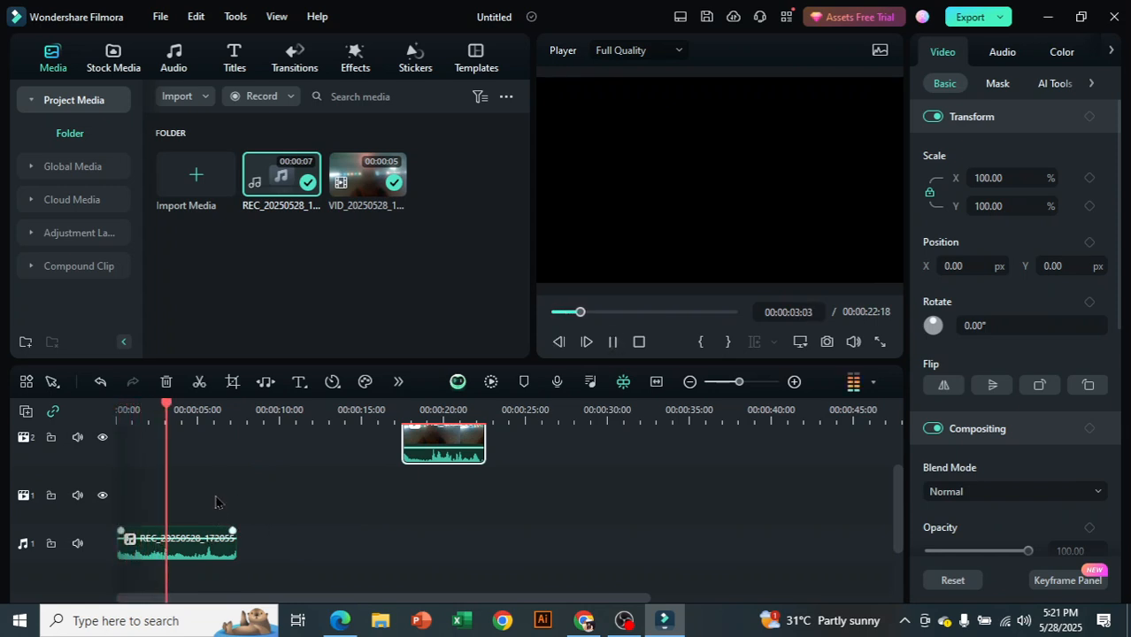
{"action": "key", "text": "space"}
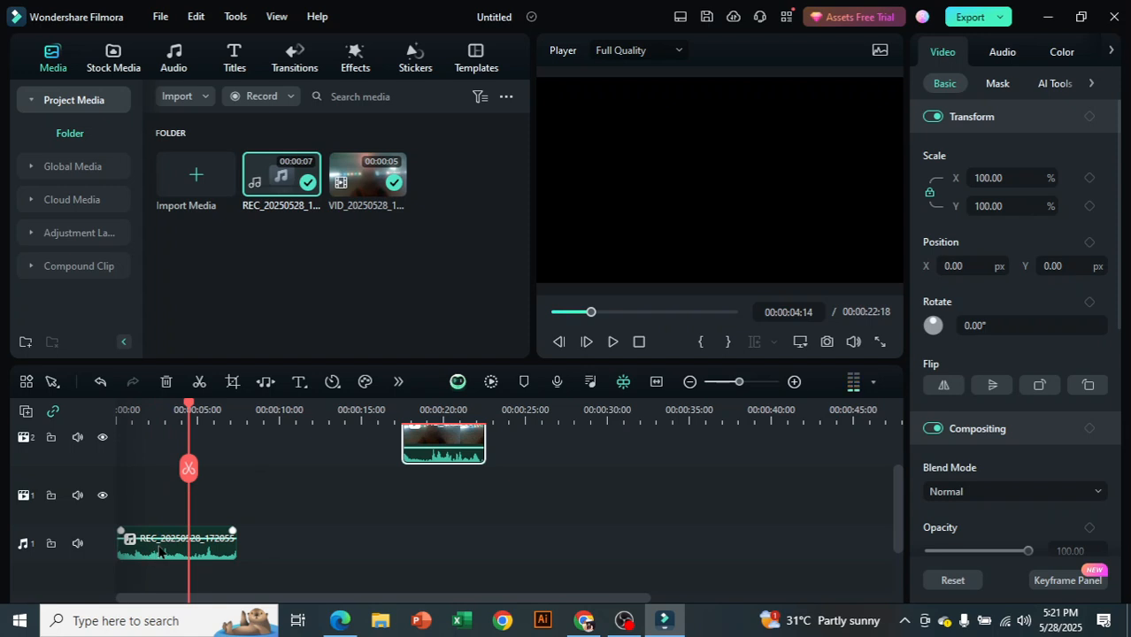
- Raise the voiceover clip's volume on the timeline and replay it from the start
{"action": "left_click", "coordinate": [196, 443]}
{"action": "left_click_drag", "start_coordinate": [189, 414], "coordinate": [118, 478]}
{"action": "left_click", "coordinate": [614, 343]}
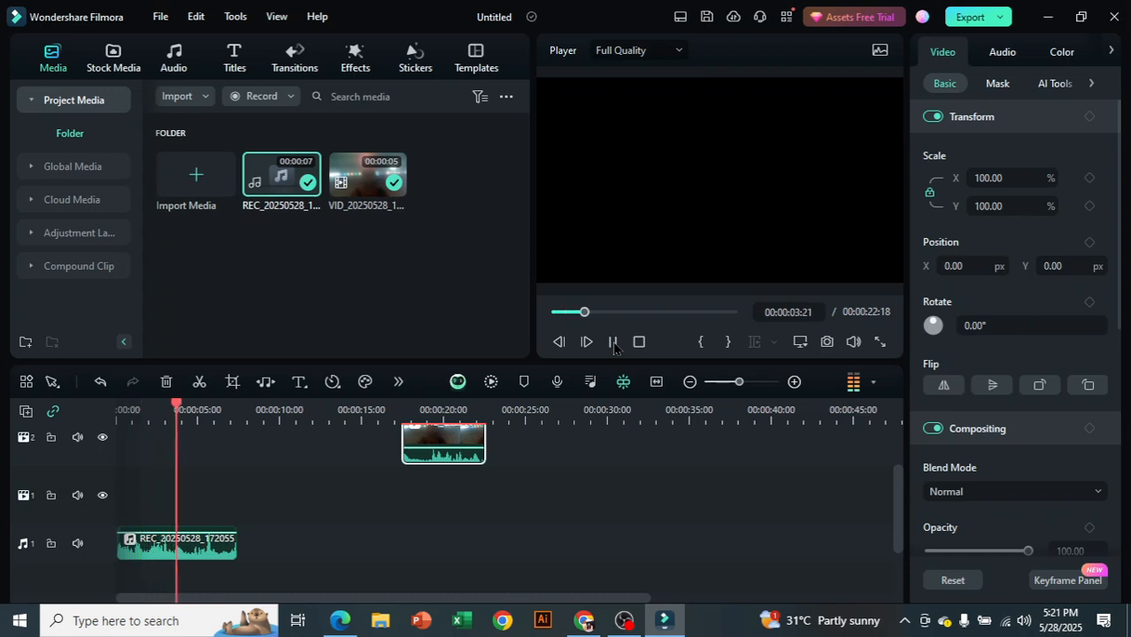
{"action": "left_click", "coordinate": [614, 343]}
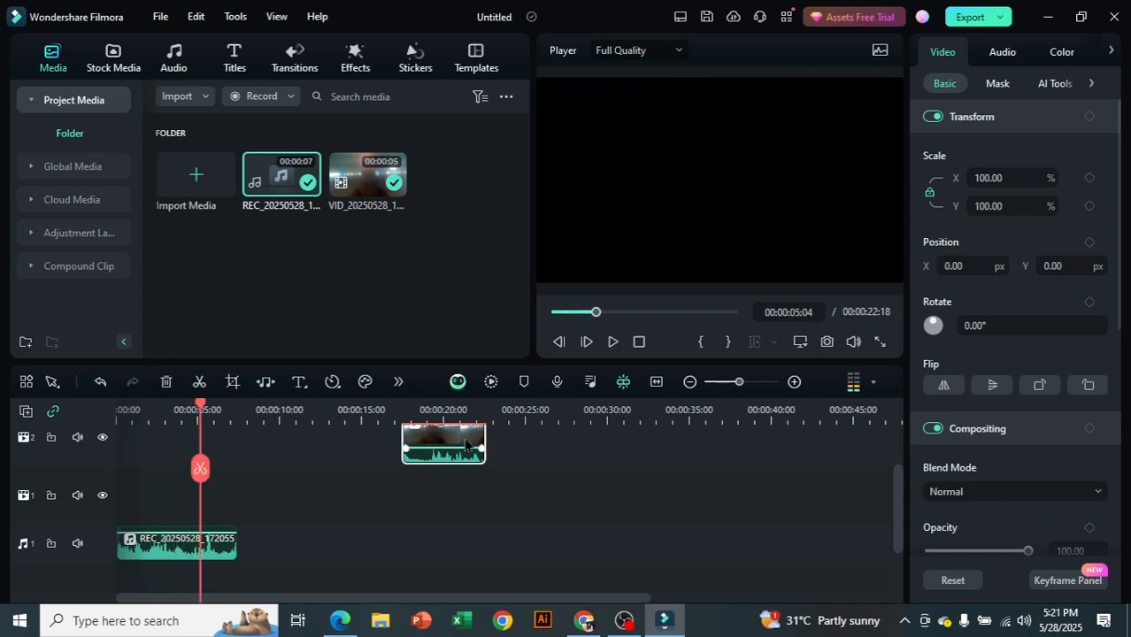
- Delete the webcam clip and the voiceover clip from the timeline
{"action": "key", "text": "Delete"}
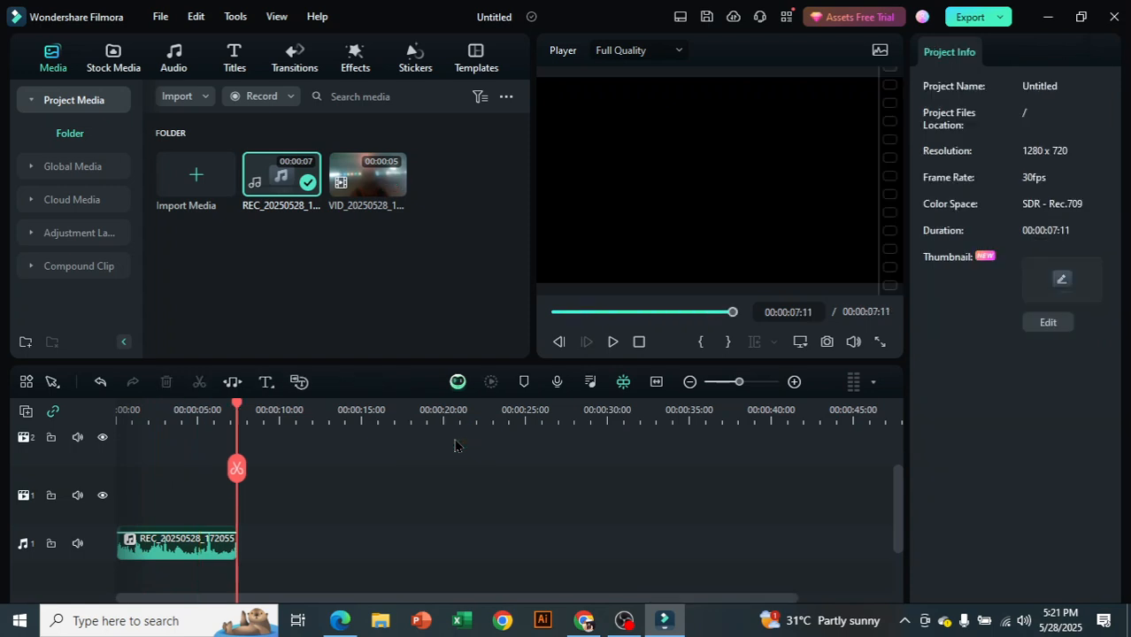
{"action": "left_click", "coordinate": [186, 554]}
{"action": "key", "text": "Delete"}
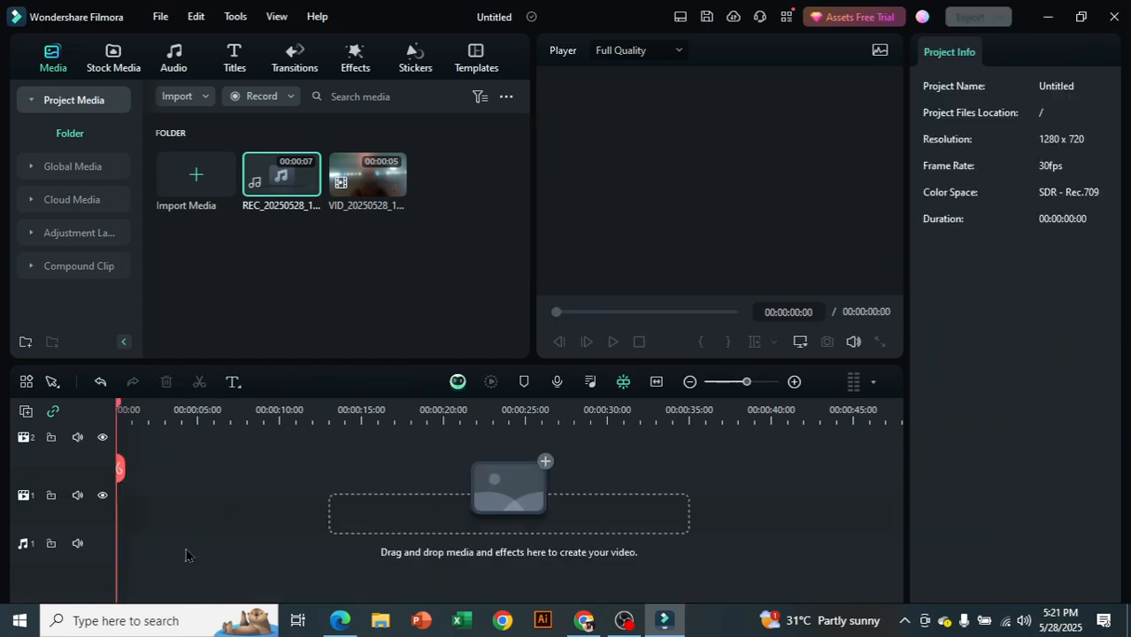
- Delete the voiceover recording and the webcam video from the project media
{"action": "left_click", "coordinate": [289, 97]}
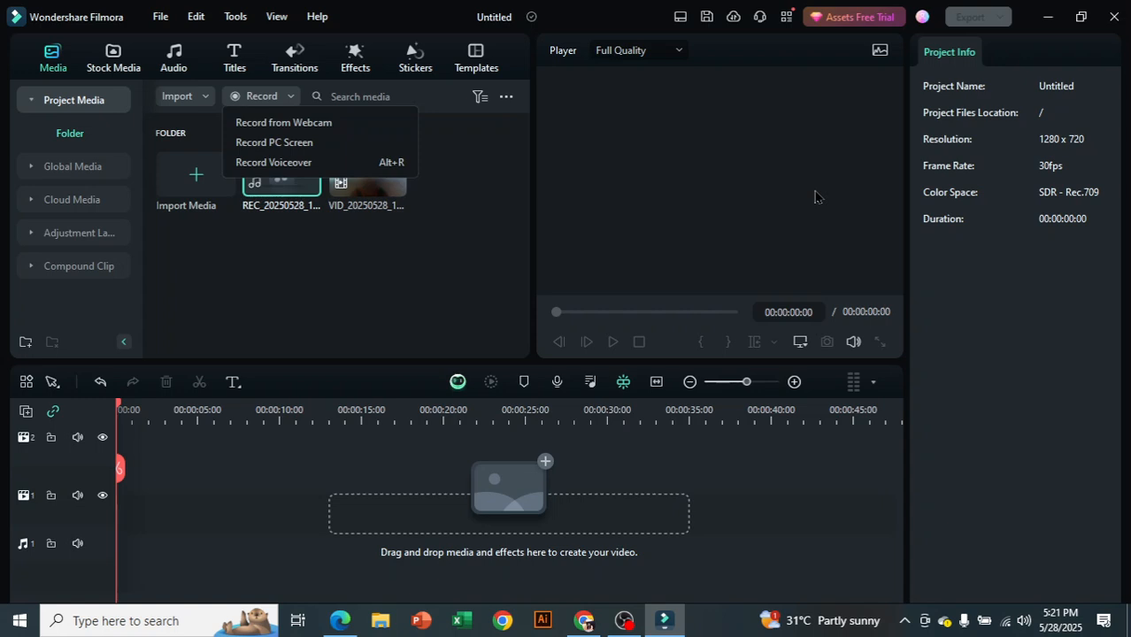
{"action": "left_click", "coordinate": [415, 278]}
{"action": "left_click_drag", "start_coordinate": [443, 189], "coordinate": [273, 194]}
{"action": "key", "text": "Delete"}
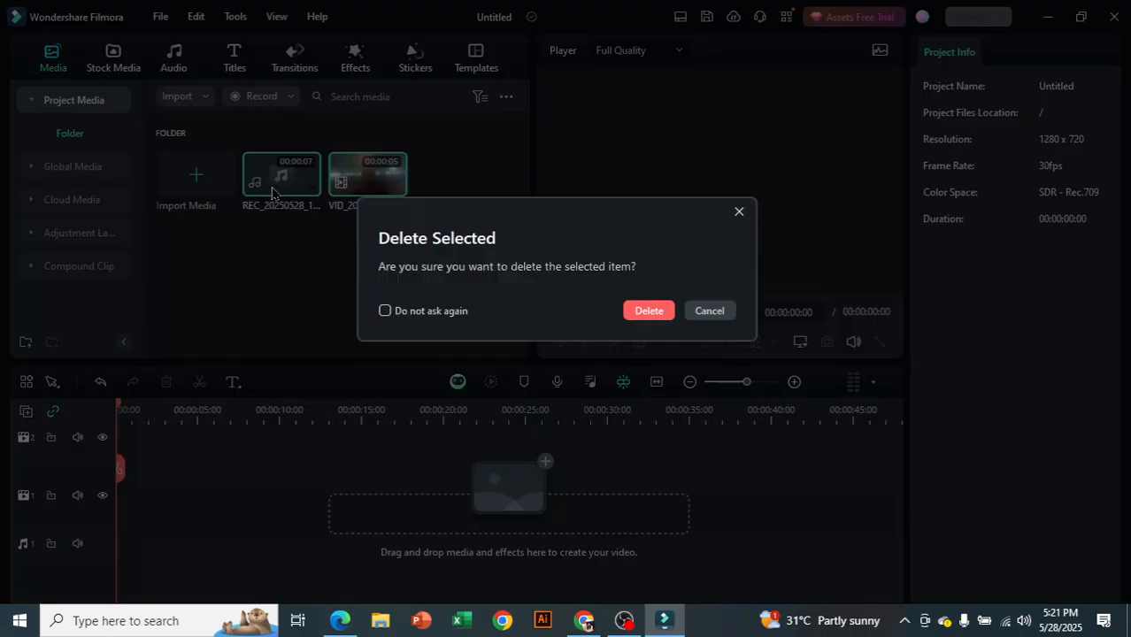
{"action": "left_click", "coordinate": [632, 310]}
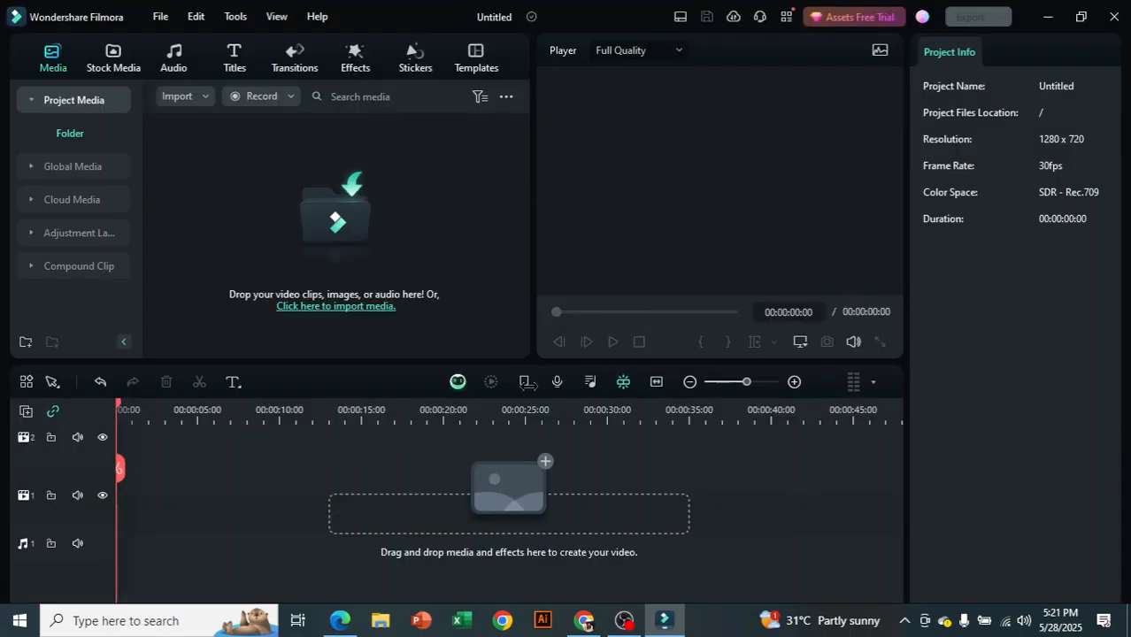
- Import today's four pexels JPG images from the Downloads folder into the project media
{"action": "left_click", "coordinate": [330, 309]}
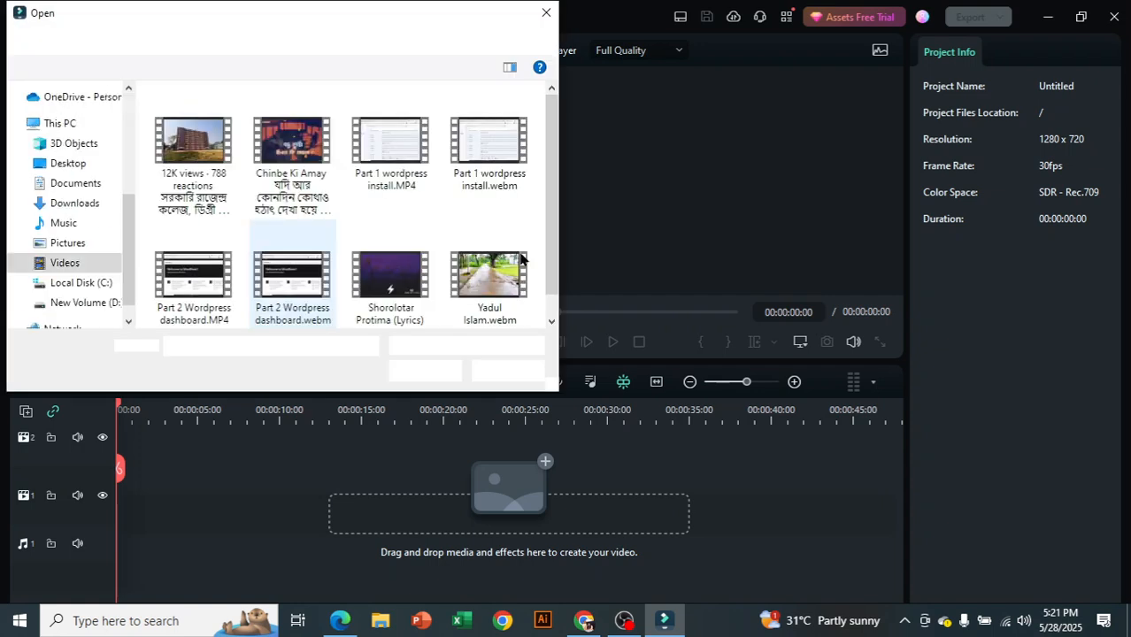
{"action": "left_click", "coordinate": [74, 203]}
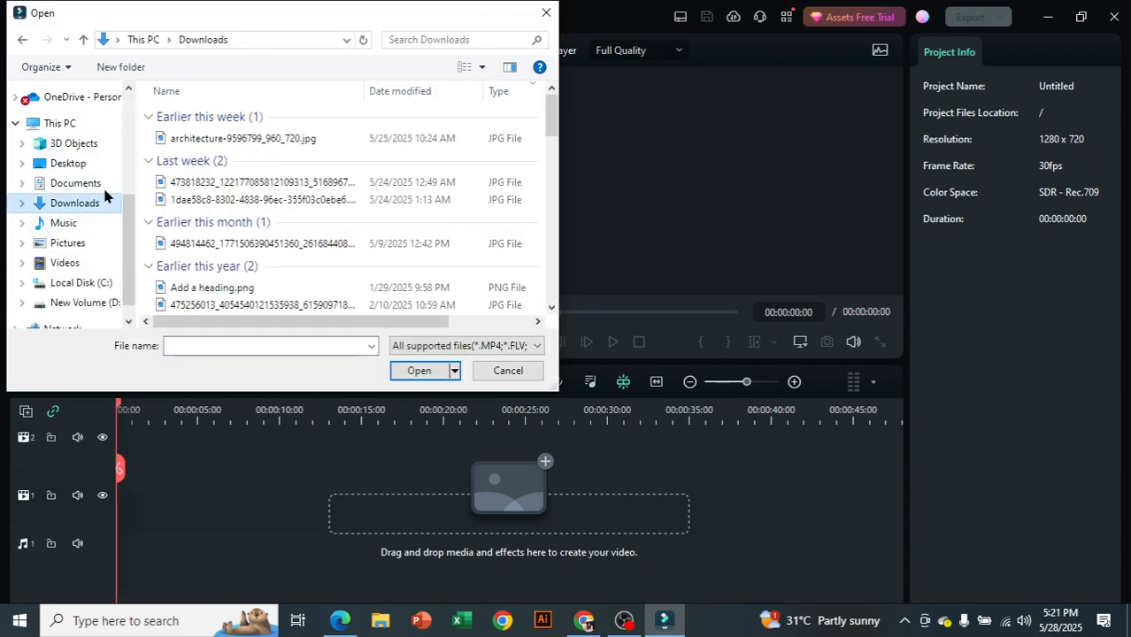
{"action": "left_click_drag", "start_coordinate": [149, 140], "coordinate": [232, 189]}
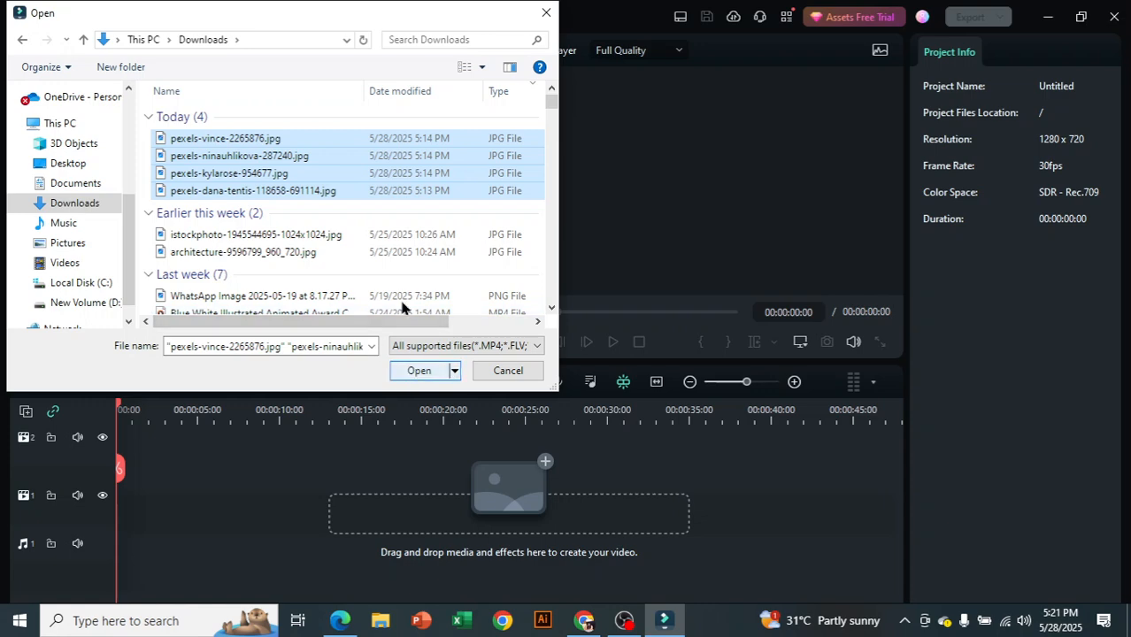
{"action": "left_click", "coordinate": [415, 376]}
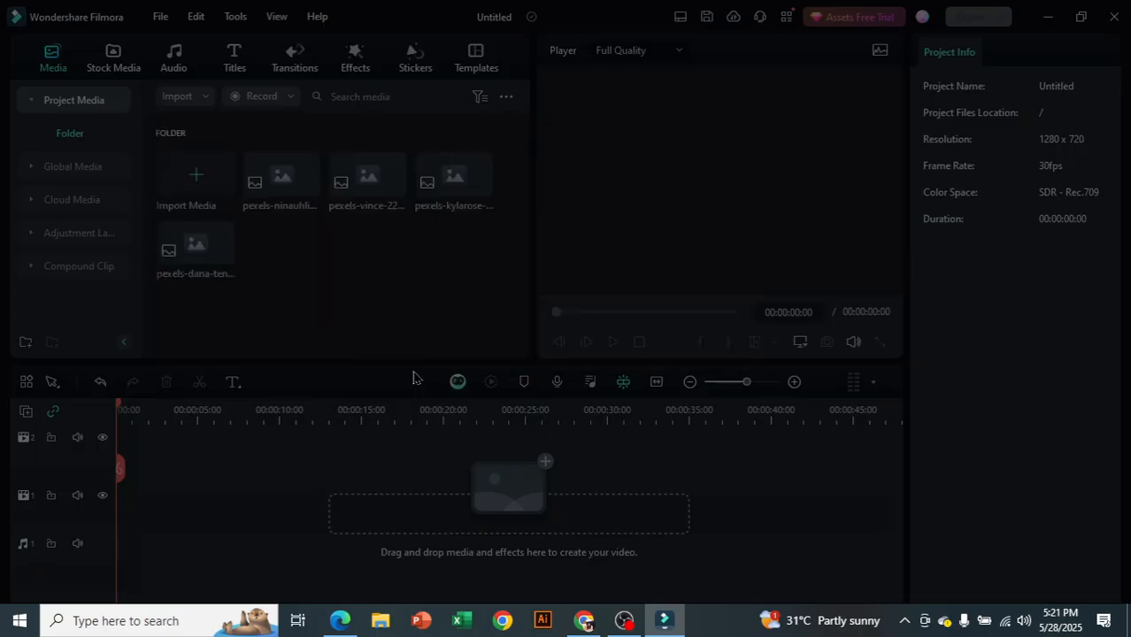
{"action": "left_click", "coordinate": [740, 187]}
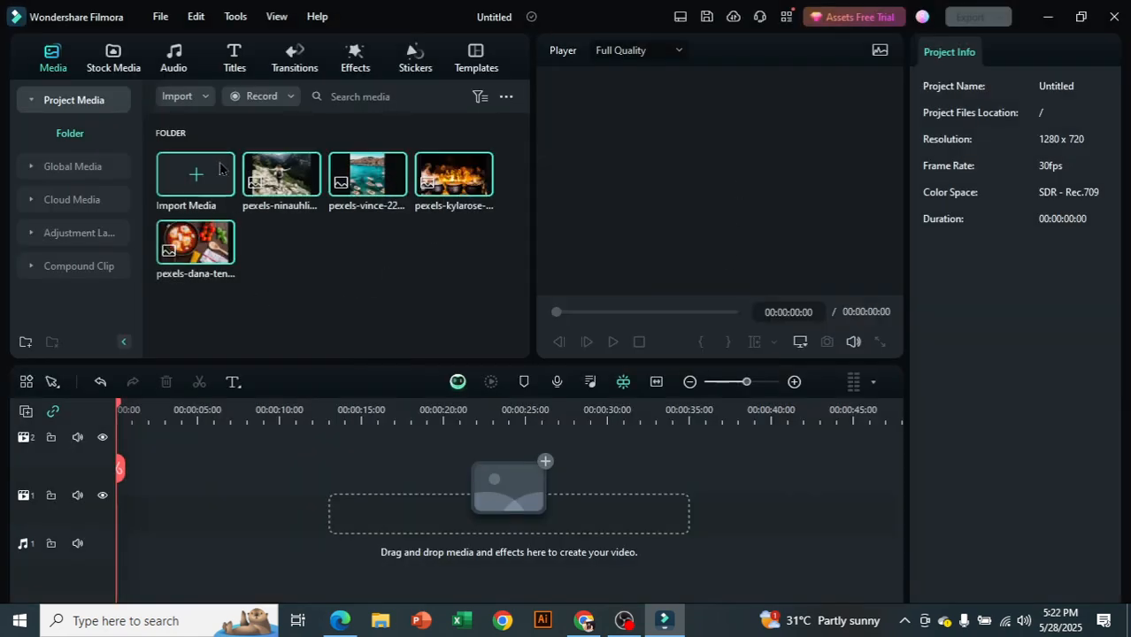
- Import the WebM video of the tree-lined path from the aTubeCatcher folder inside Videos
{"action": "left_click", "coordinate": [203, 191]}
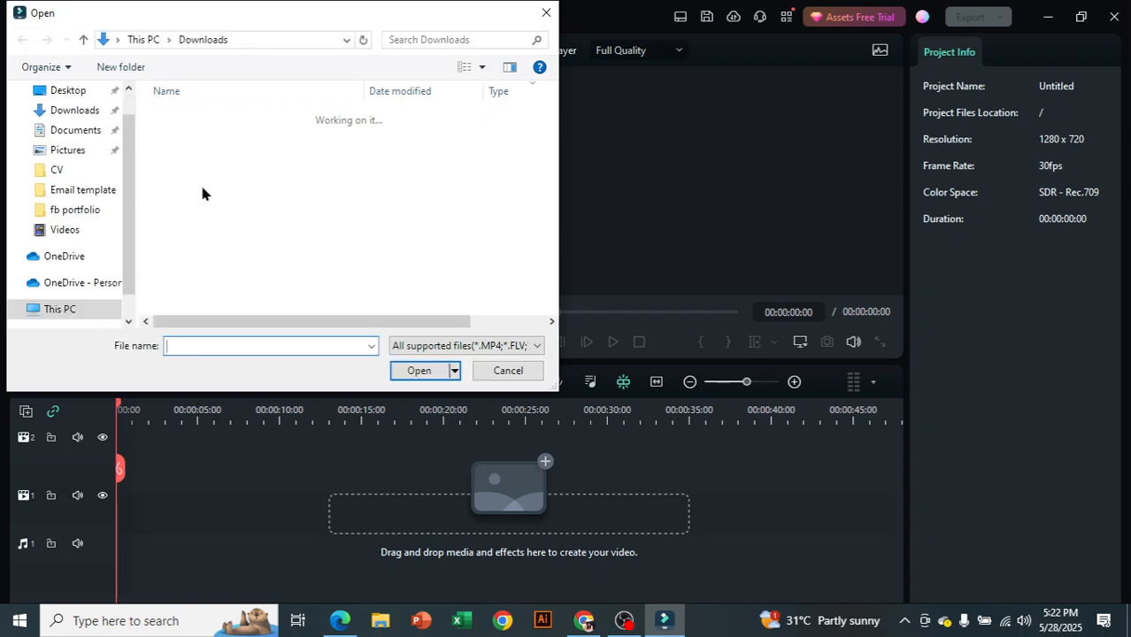
{"action": "left_click", "coordinate": [65, 263]}
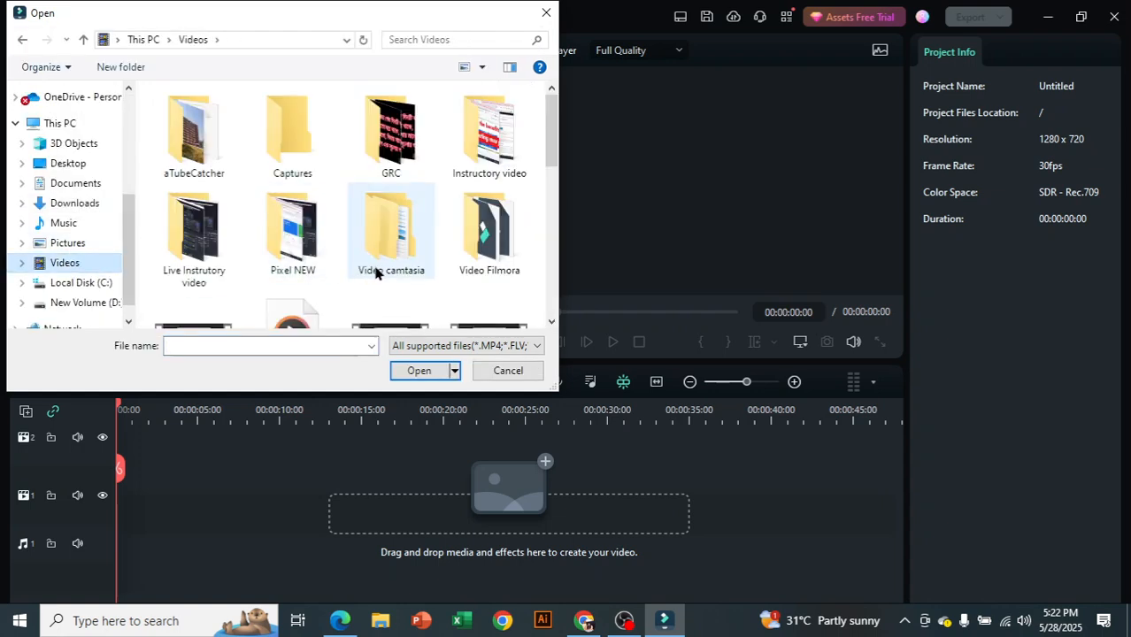
{"action": "scroll", "coordinate": [342, 186], "scroll_direction": "down", "scroll_amount": 3}
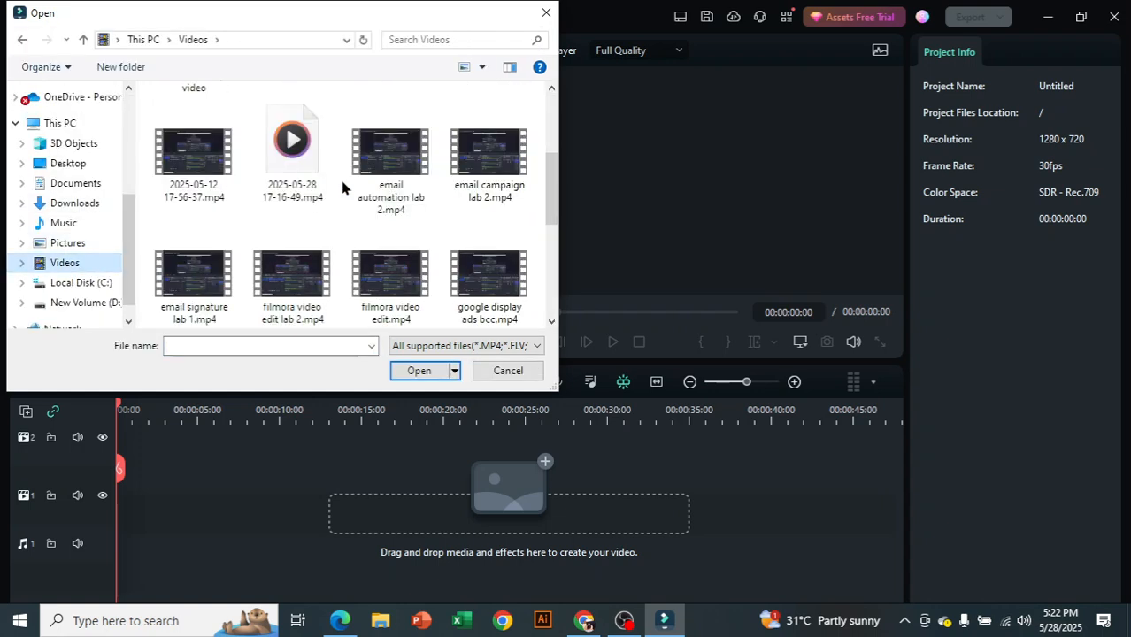
{"action": "scroll", "coordinate": [342, 187], "scroll_direction": "up", "scroll_amount": 3}
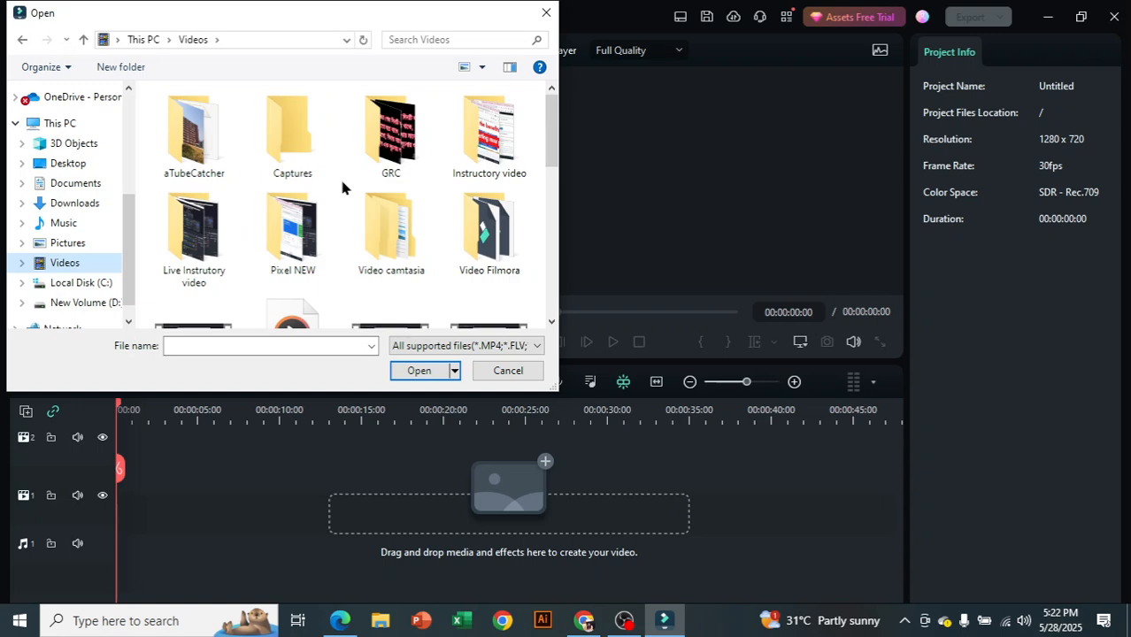
{"action": "double_click", "coordinate": [386, 229]}
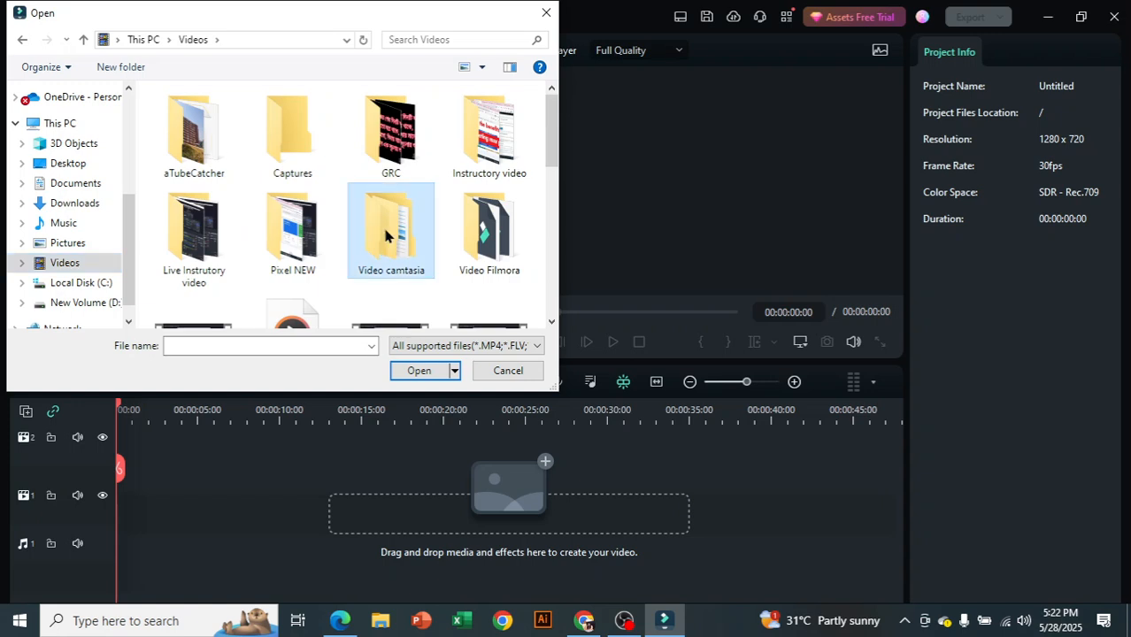
{"action": "left_click", "coordinate": [84, 39]}
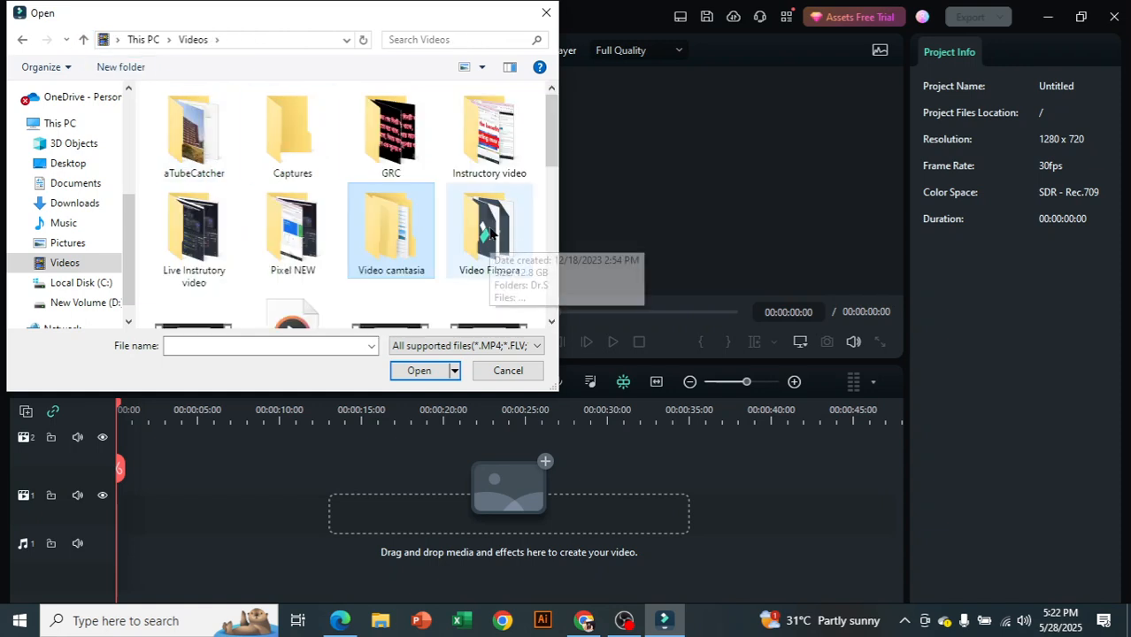
{"action": "double_click", "coordinate": [189, 140]}
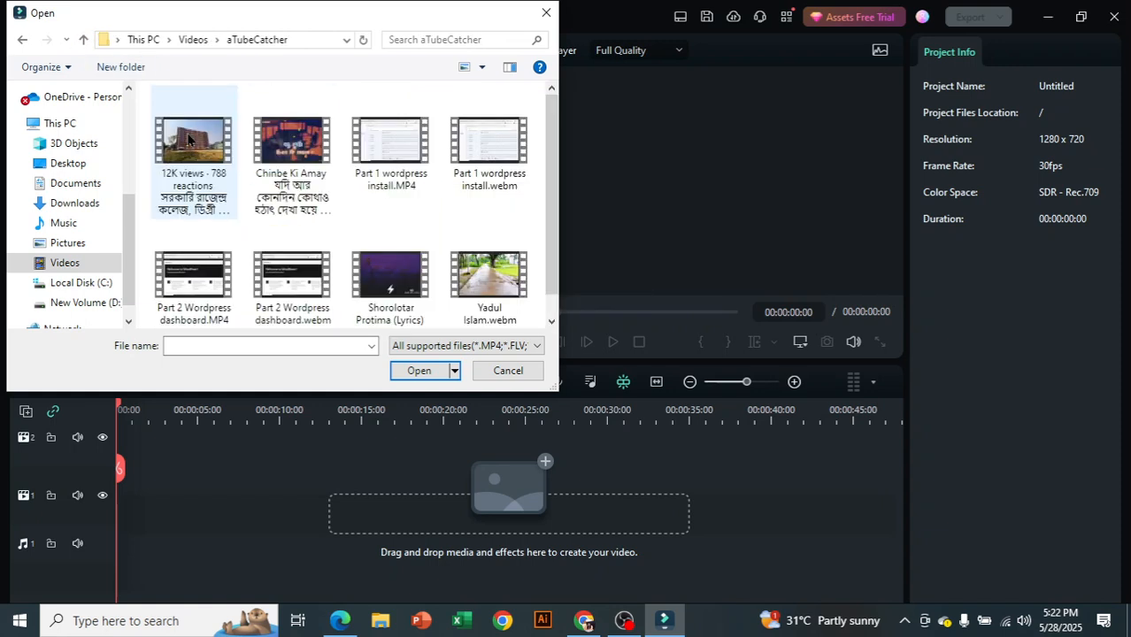
{"action": "left_click", "coordinate": [490, 274]}
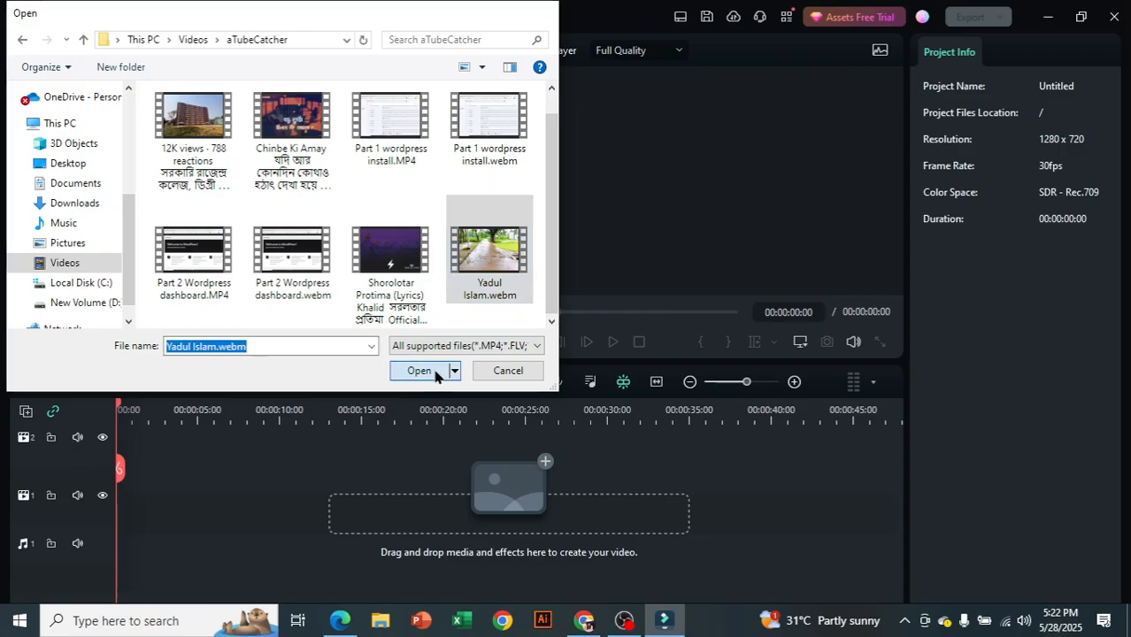
{"action": "left_click", "coordinate": [420, 371]}
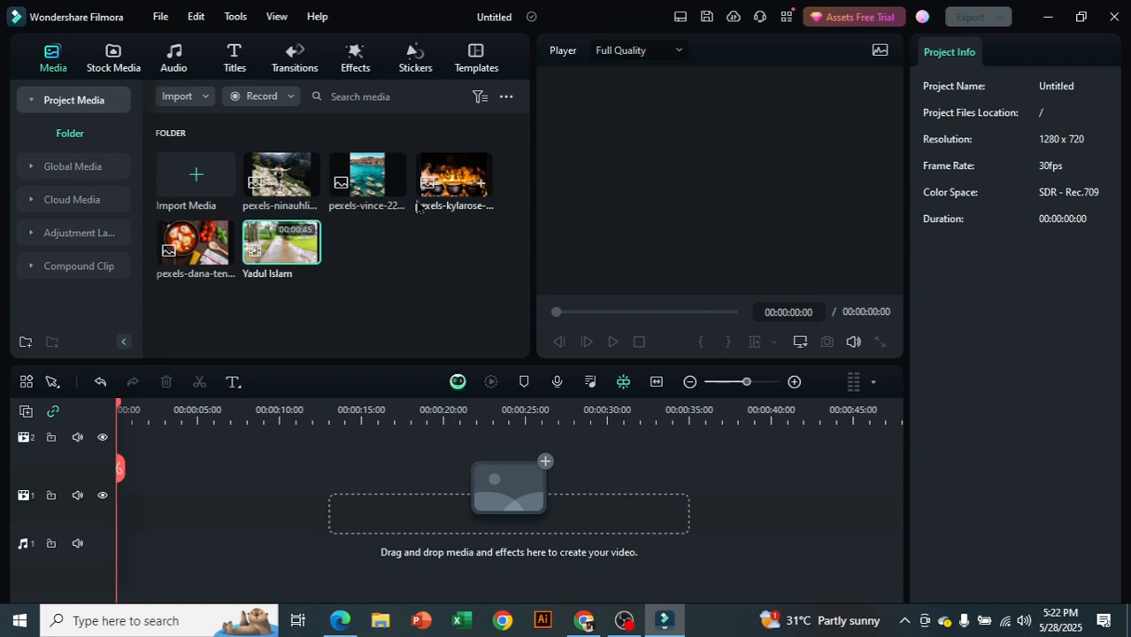
- Place the egg-and-tomato pan image at the start of video track 1 and move the playhead to its end at 5 seconds
{"action": "left_click_drag", "start_coordinate": [212, 250], "coordinate": [126, 522]}
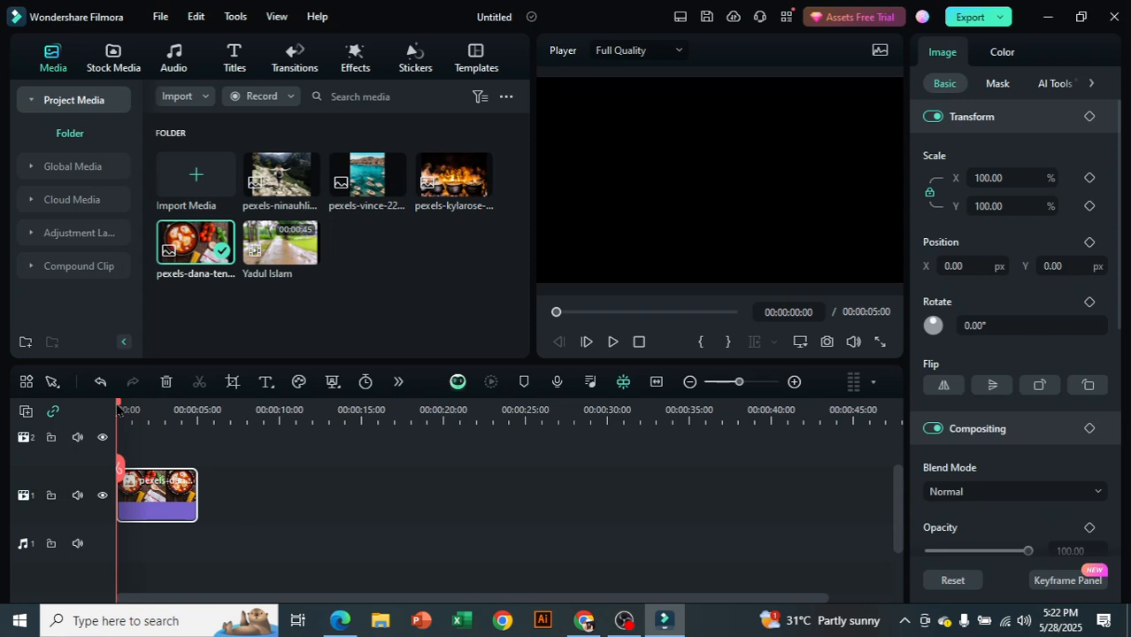
{"action": "left_click_drag", "start_coordinate": [118, 406], "coordinate": [198, 436]}
{"action": "key", "text": "Left"}
{"action": "key", "text": "Left"}
{"action": "key", "text": "Right"}
{"action": "key", "text": "Right"}
{"action": "key", "text": "Right"}
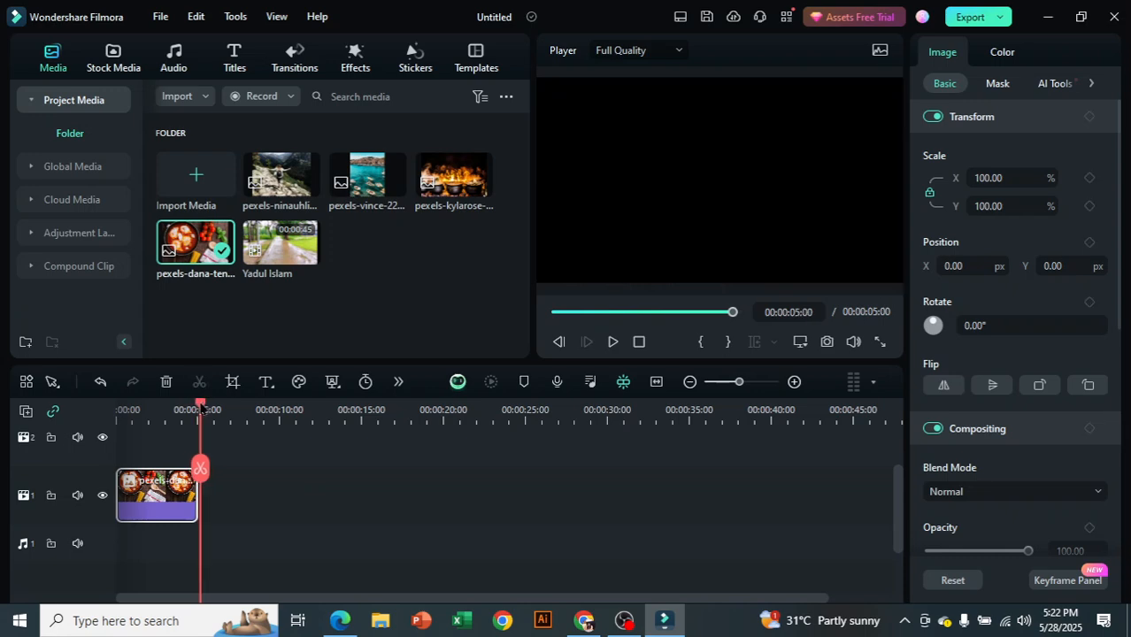
- Add the fire-and-cauldrons image and the mountain hiker image one after another behind the first clip on video track 1
{"action": "left_click", "coordinate": [481, 189]}
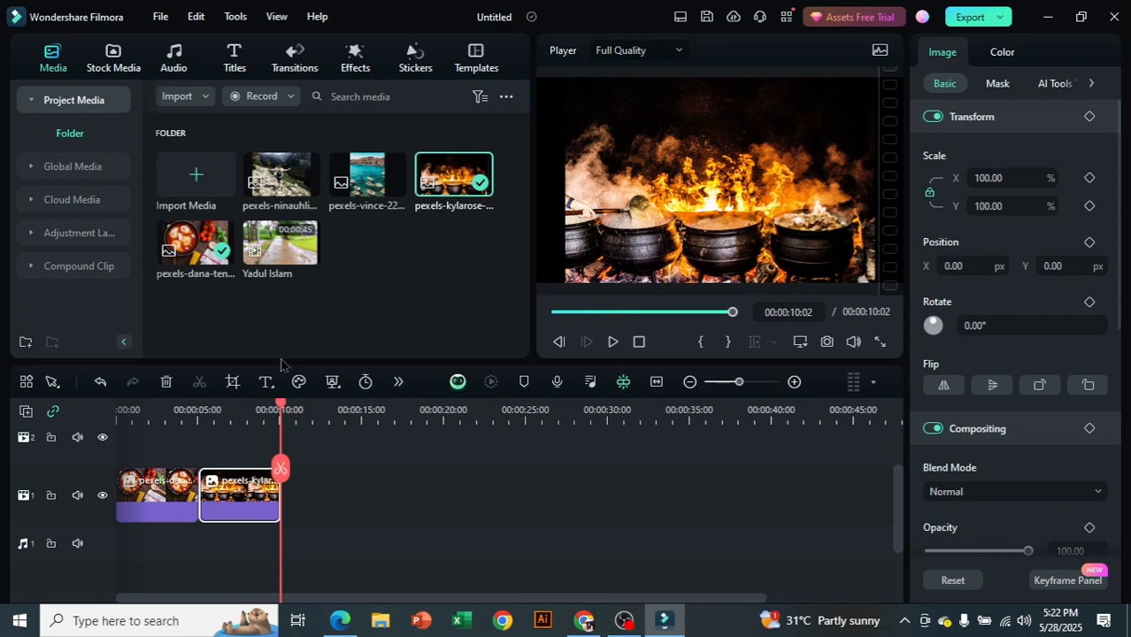
{"action": "left_click", "coordinate": [278, 181]}
{"action": "left_click_drag", "start_coordinate": [279, 181], "coordinate": [293, 529]}
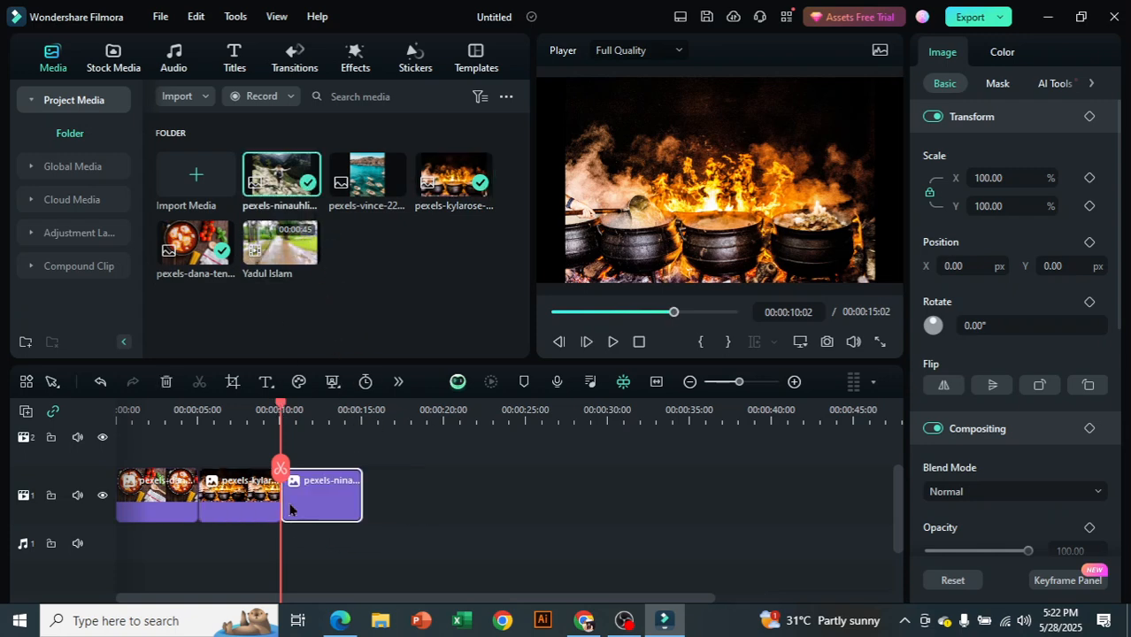
- Play the three-image sequence from the start, stop it, and return the playhead to the beginning
{"action": "left_click_drag", "start_coordinate": [279, 411], "coordinate": [118, 411]}
{"action": "left_click", "coordinate": [612, 344]}
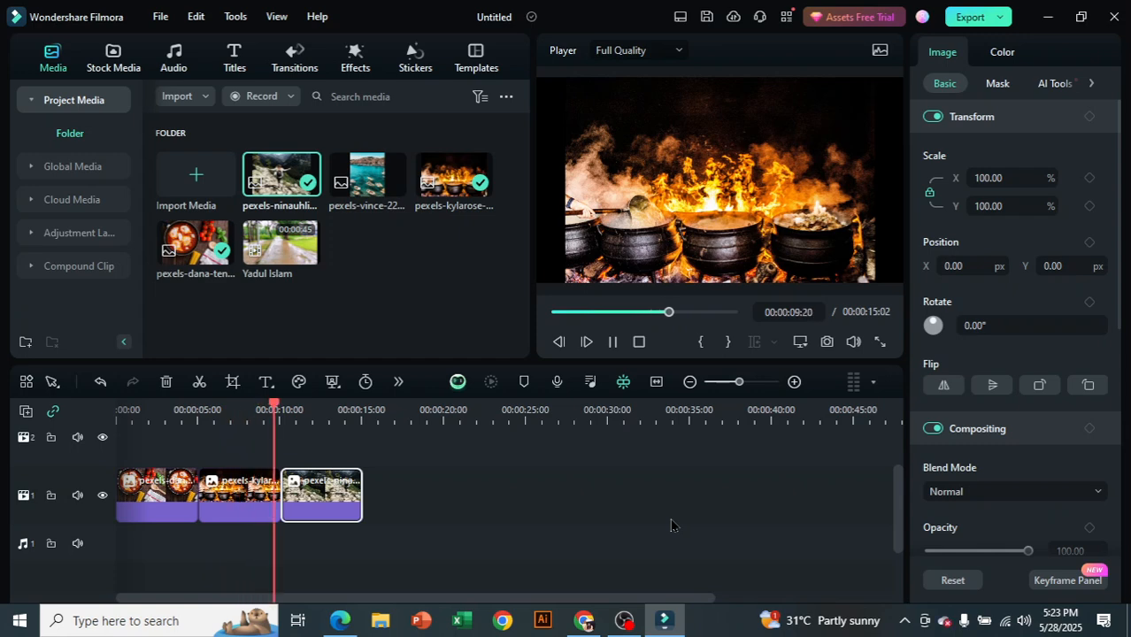
{"action": "left_click", "coordinate": [619, 350]}
{"action": "left_click_drag", "start_coordinate": [702, 313], "coordinate": [506, 331]}
- Enlarge the egg-and-tomato pan image in the preview to about 121% and reposition it at about X 11, Y -35 px to fill the frame
{"action": "left_click", "coordinate": [147, 506]}
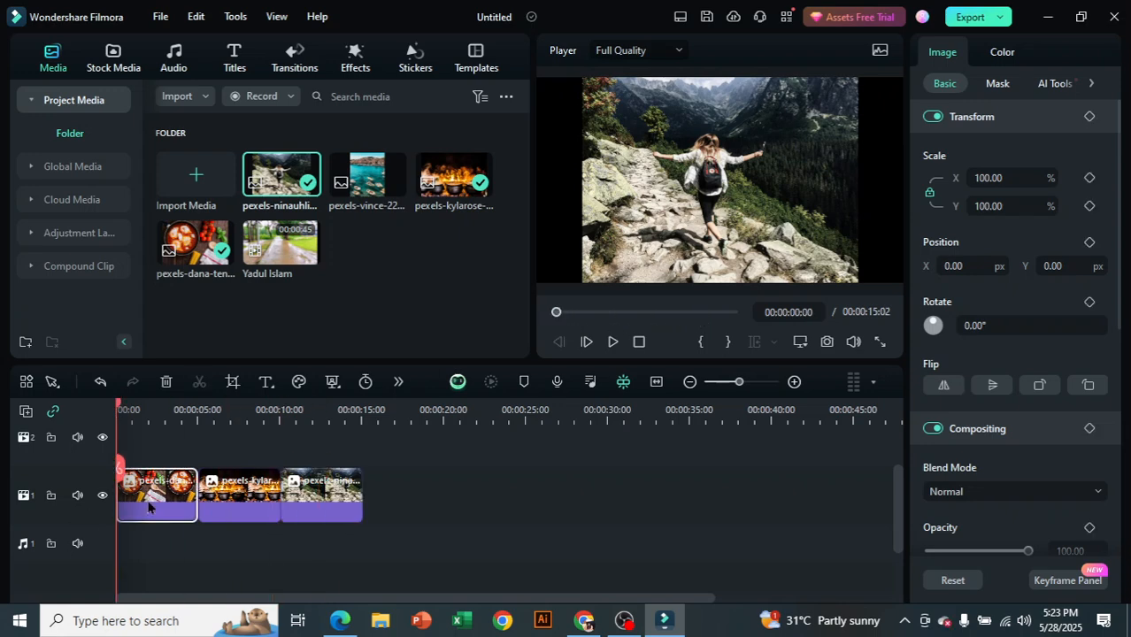
{"action": "left_click_drag", "start_coordinate": [121, 410], "coordinate": [142, 414]}
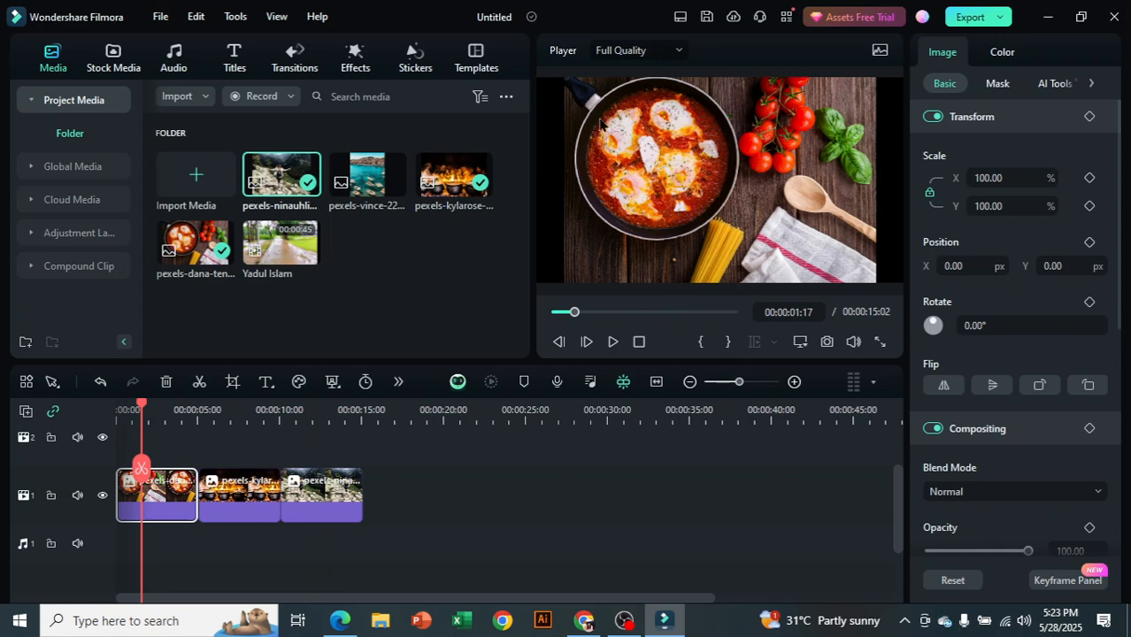
{"action": "left_click", "coordinate": [576, 104]}
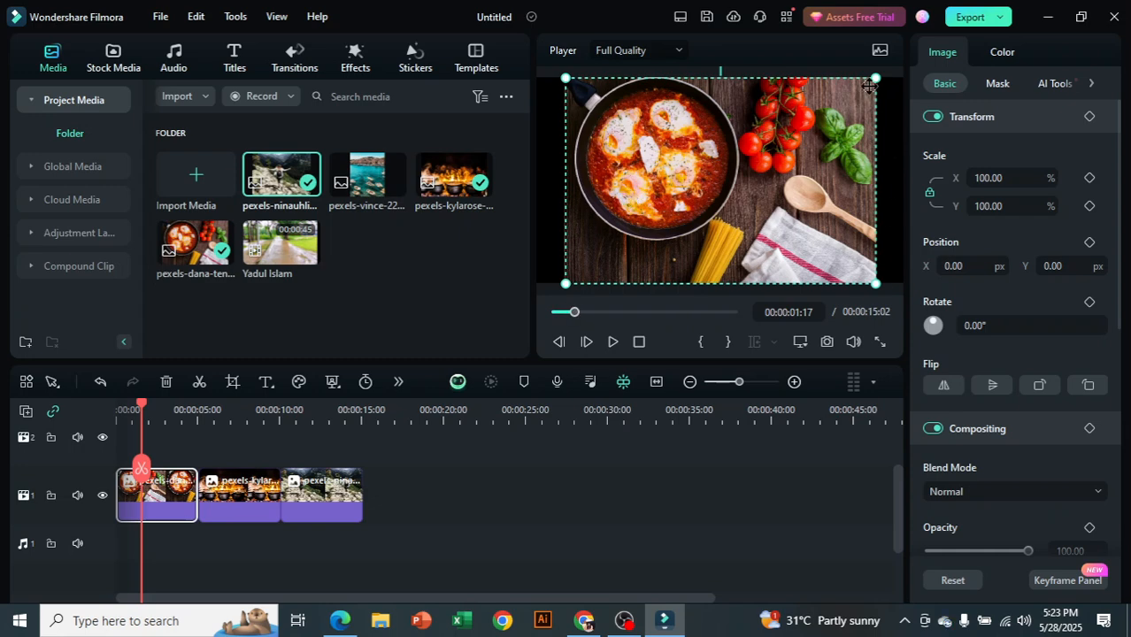
{"action": "mouse_move", "coordinate": [875, 76]}
{"action": "left_mouse_down"}
{"action": "mouse_move", "coordinate": [909, 56]}
{"action": "mouse_move", "coordinate": [893, 69]}
{"action": "left_mouse_up"}
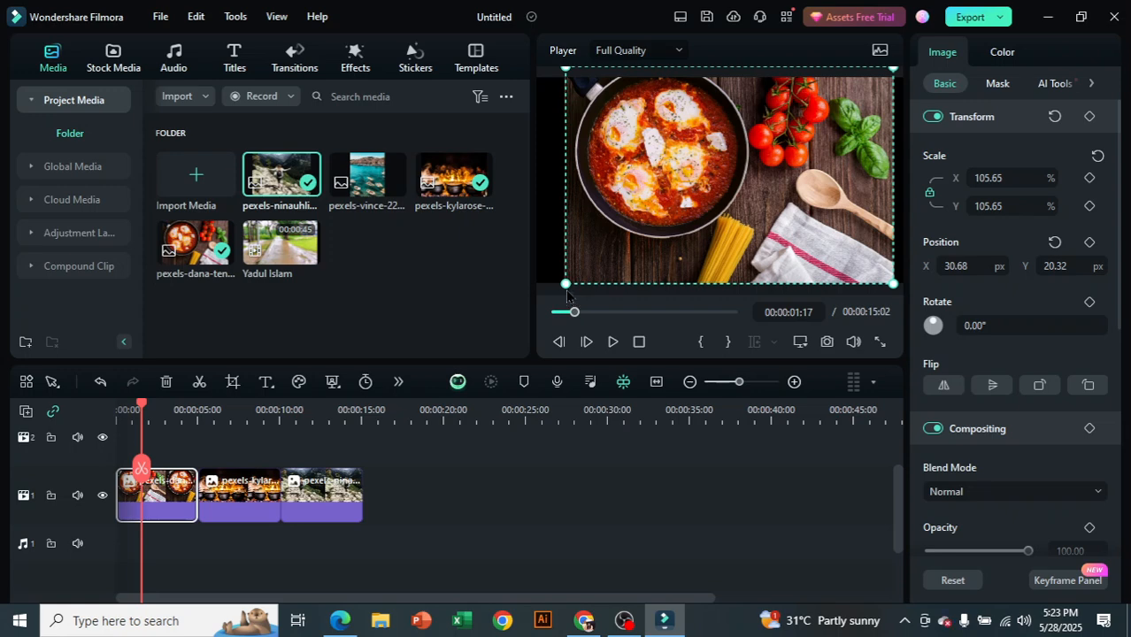
{"action": "left_click_drag", "start_coordinate": [564, 284], "coordinate": [539, 292]}
{"action": "left_click_drag", "start_coordinate": [781, 184], "coordinate": [779, 205]}
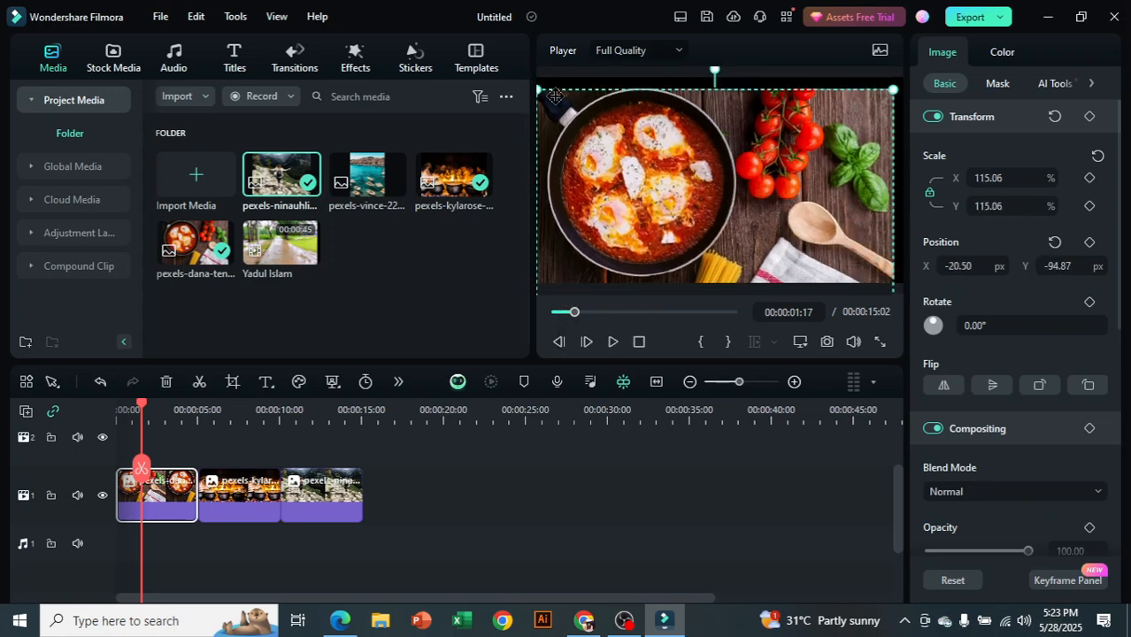
{"action": "left_click_drag", "start_coordinate": [537, 89], "coordinate": [535, 71]}
{"action": "left_click_drag", "start_coordinate": [715, 151], "coordinate": [759, 153]}
{"action": "left_click", "coordinate": [412, 304]}
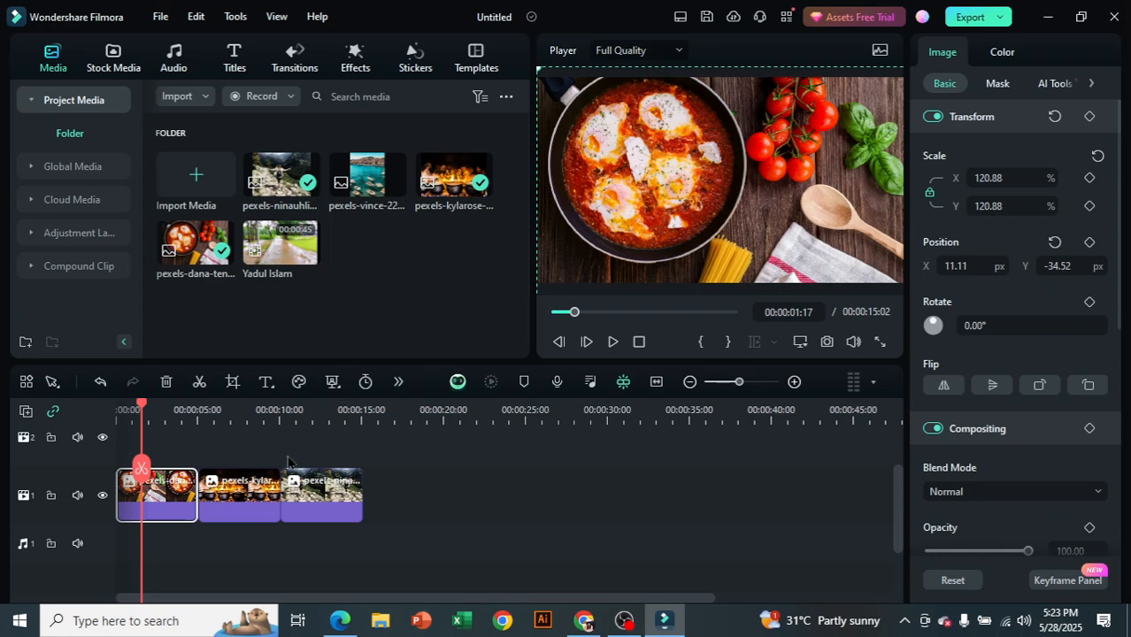
- Enlarge the fire-and-cauldrons image in the preview to about 125% and reposition it at about X 30, Y 89 px to fill the frame
{"action": "left_click_drag", "start_coordinate": [139, 408], "coordinate": [230, 434]}
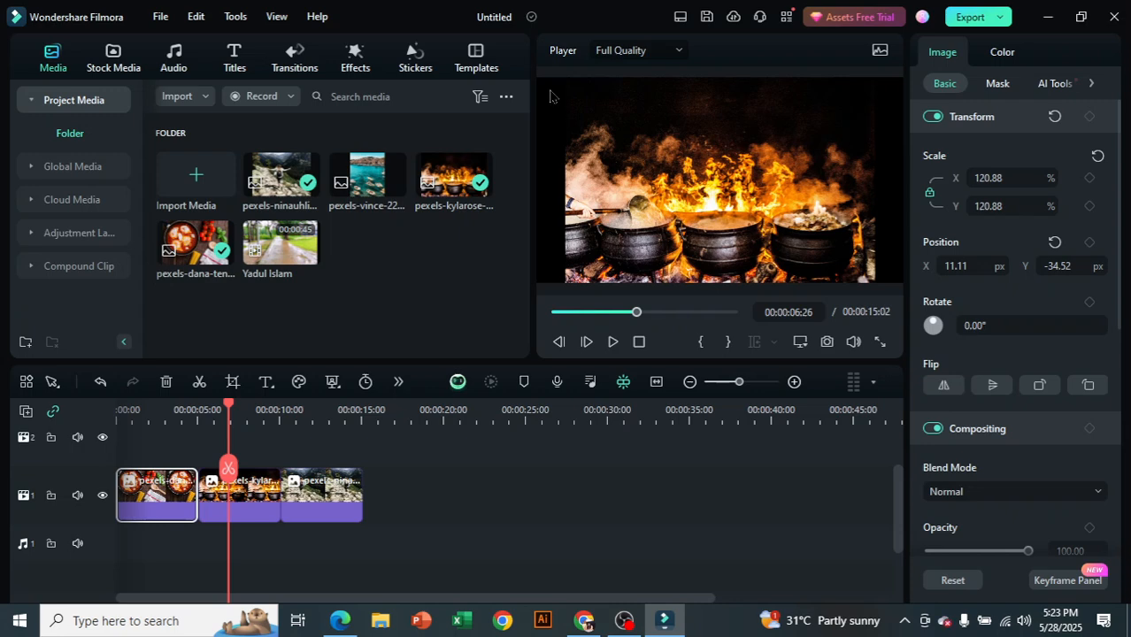
{"action": "left_click", "coordinate": [839, 194]}
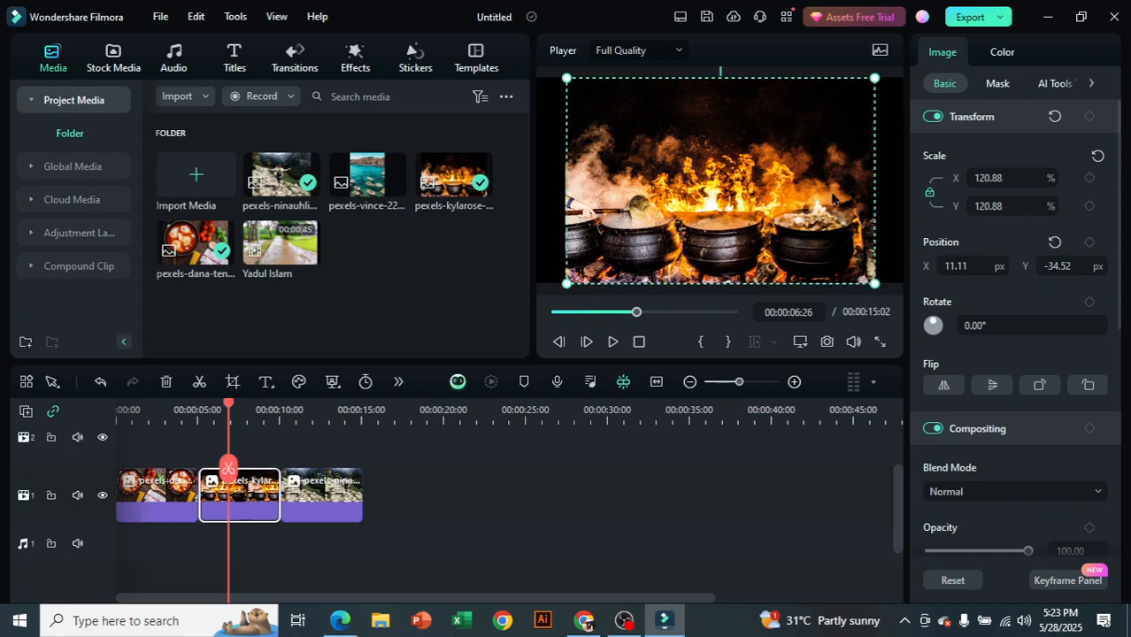
{"action": "left_click_drag", "start_coordinate": [875, 76], "coordinate": [921, 47]}
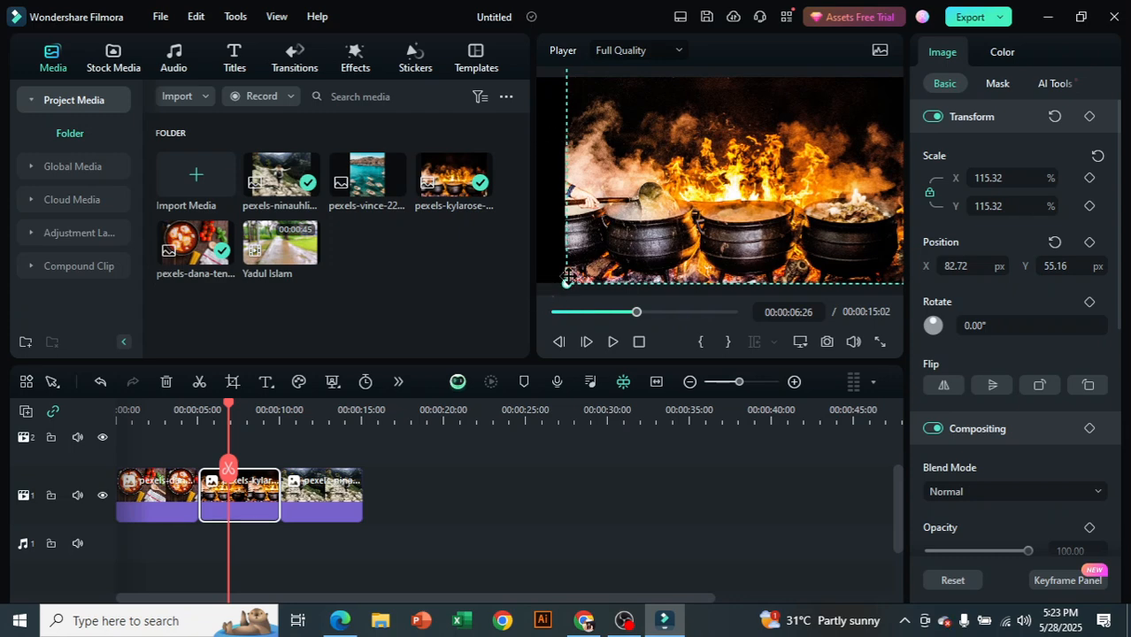
{"action": "left_click_drag", "start_coordinate": [563, 286], "coordinate": [537, 288]}
{"action": "left_click_drag", "start_coordinate": [649, 232], "coordinate": [651, 217]}
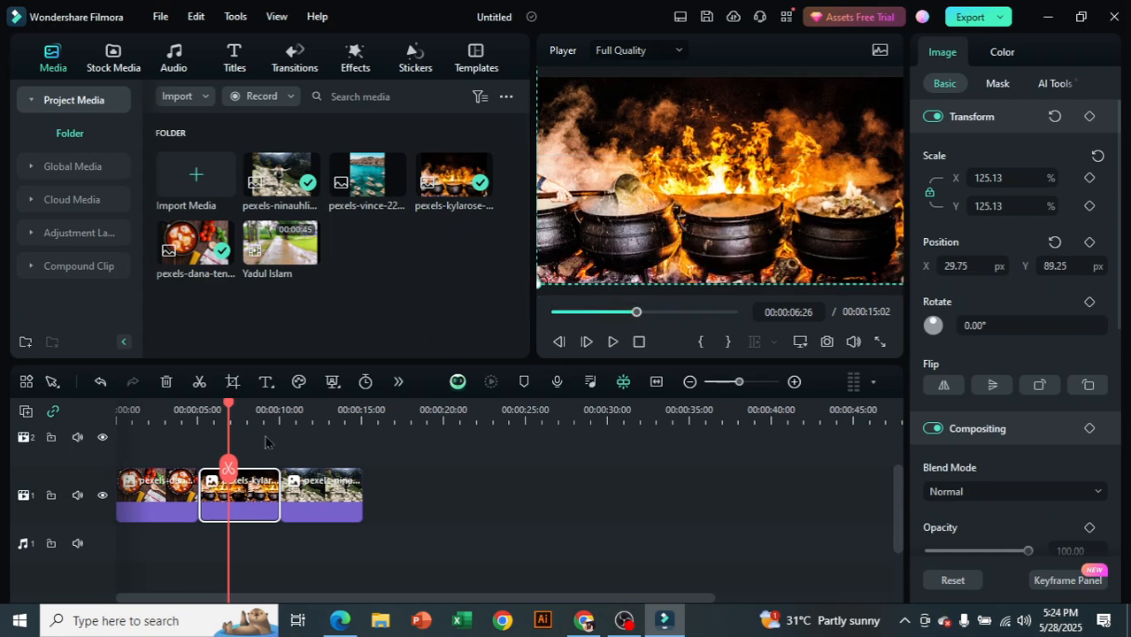
- Play the timeline from about 3 seconds across the cut between the first two images, then pause
{"action": "left_click_drag", "start_coordinate": [226, 405], "coordinate": [172, 406]}
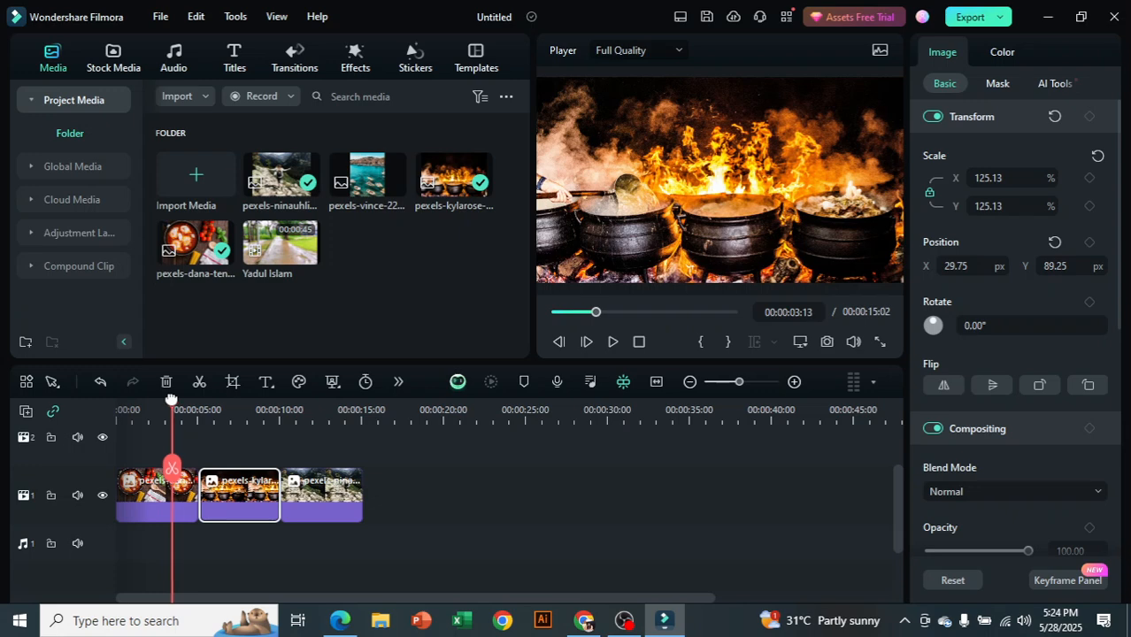
{"action": "left_click", "coordinate": [613, 342]}
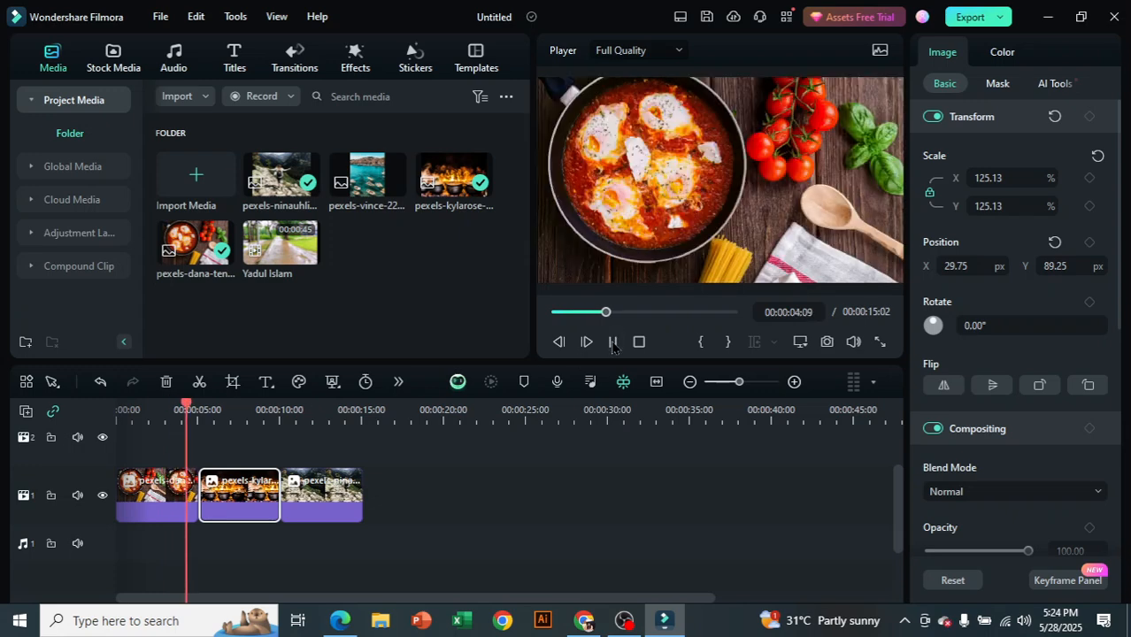
{"action": "key", "text": "space"}
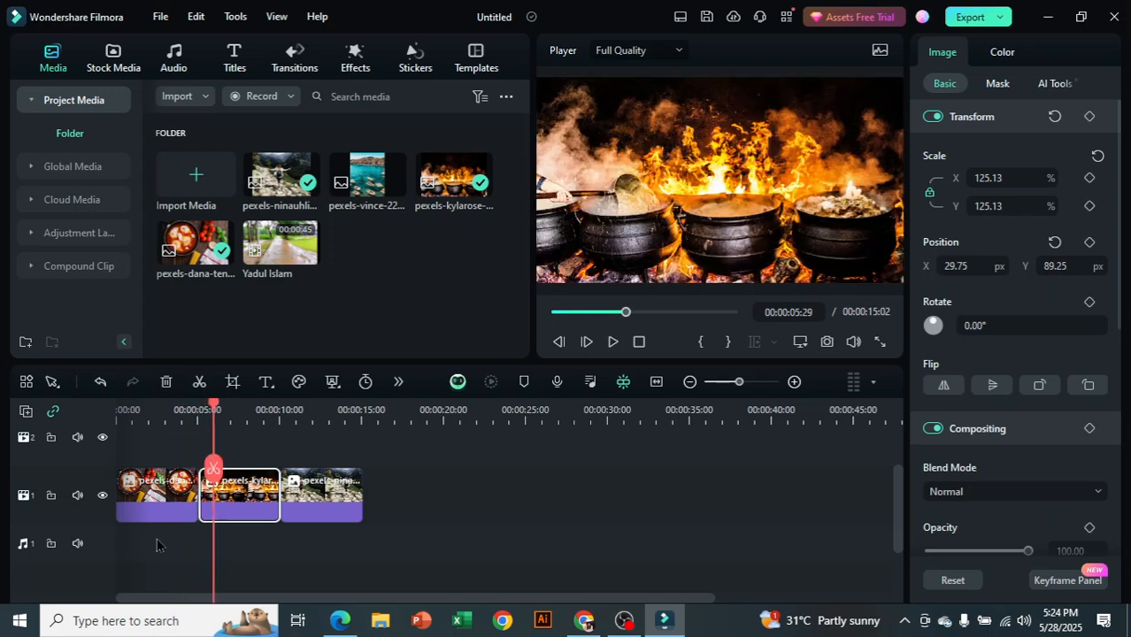
- Set the playhead at about 3 seconds, browse the trending titles and filter the title library to Free
{"action": "left_click_drag", "start_coordinate": [216, 411], "coordinate": [171, 423]}
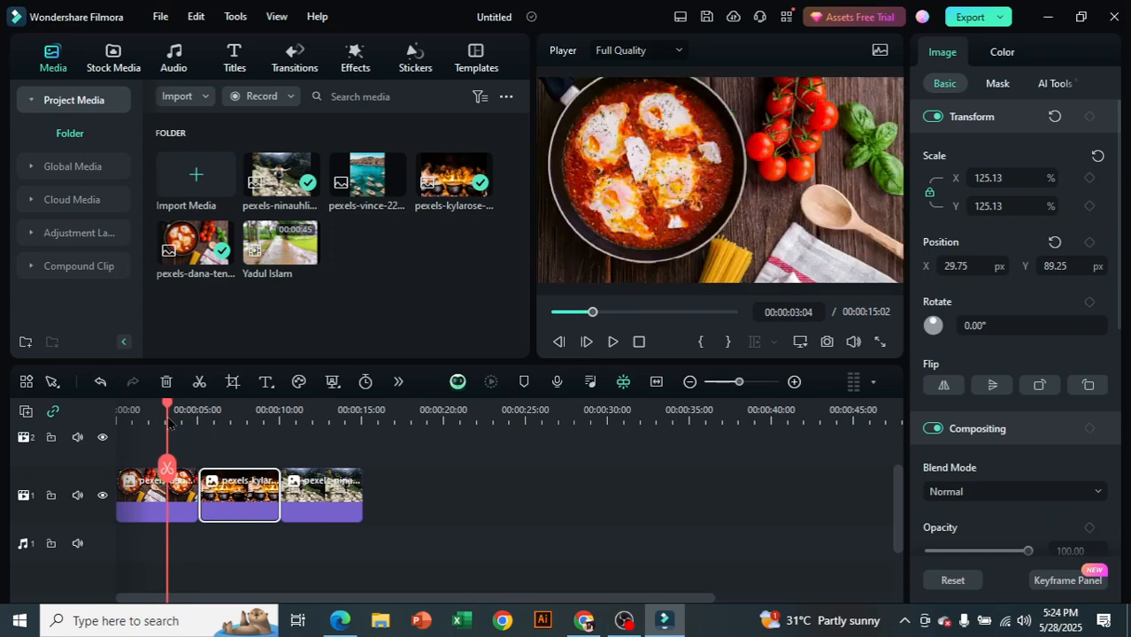
{"action": "left_click", "coordinate": [227, 60]}
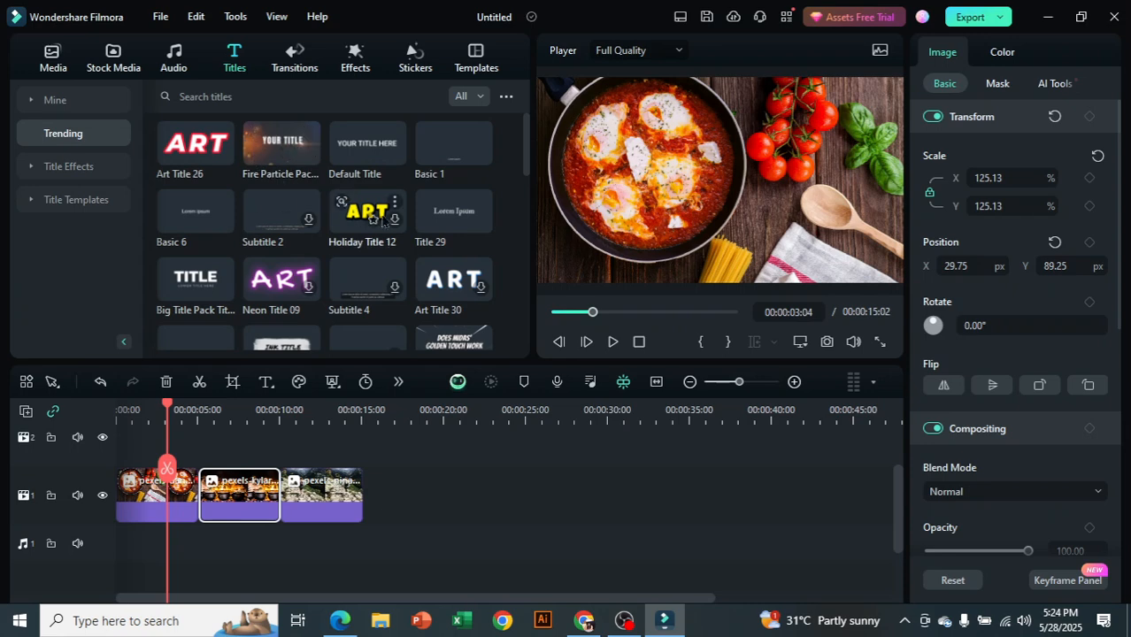
{"action": "scroll", "coordinate": [363, 269], "scroll_direction": "down", "scroll_amount": 1}
{"action": "scroll", "coordinate": [363, 269], "scroll_direction": "down", "scroll_amount": 6}
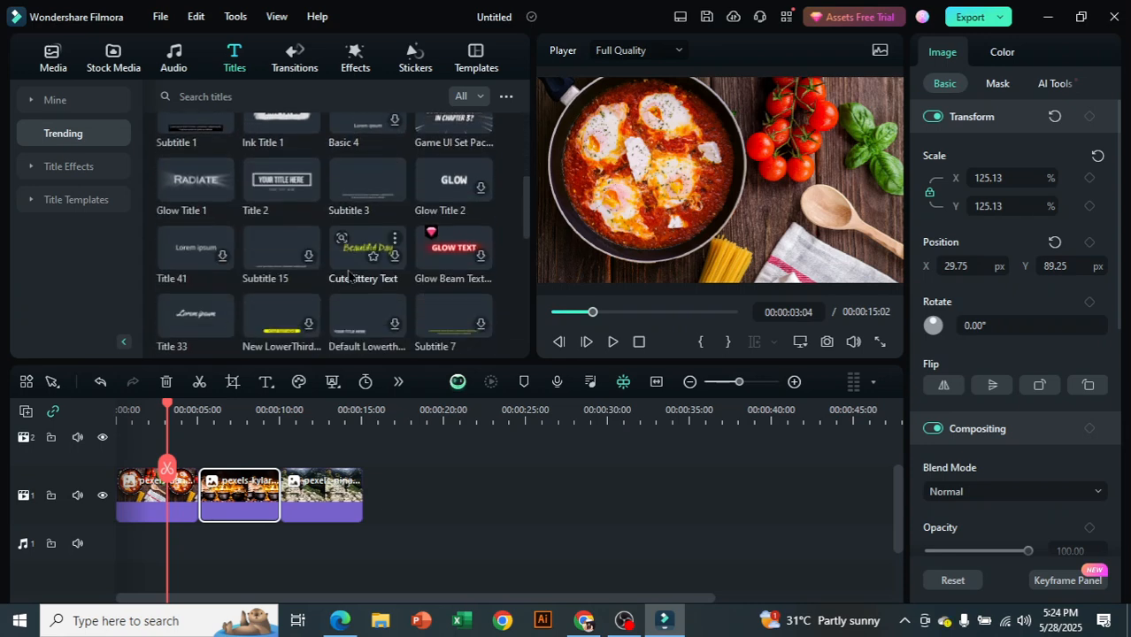
{"action": "scroll", "coordinate": [349, 276], "scroll_direction": "up", "scroll_amount": 6}
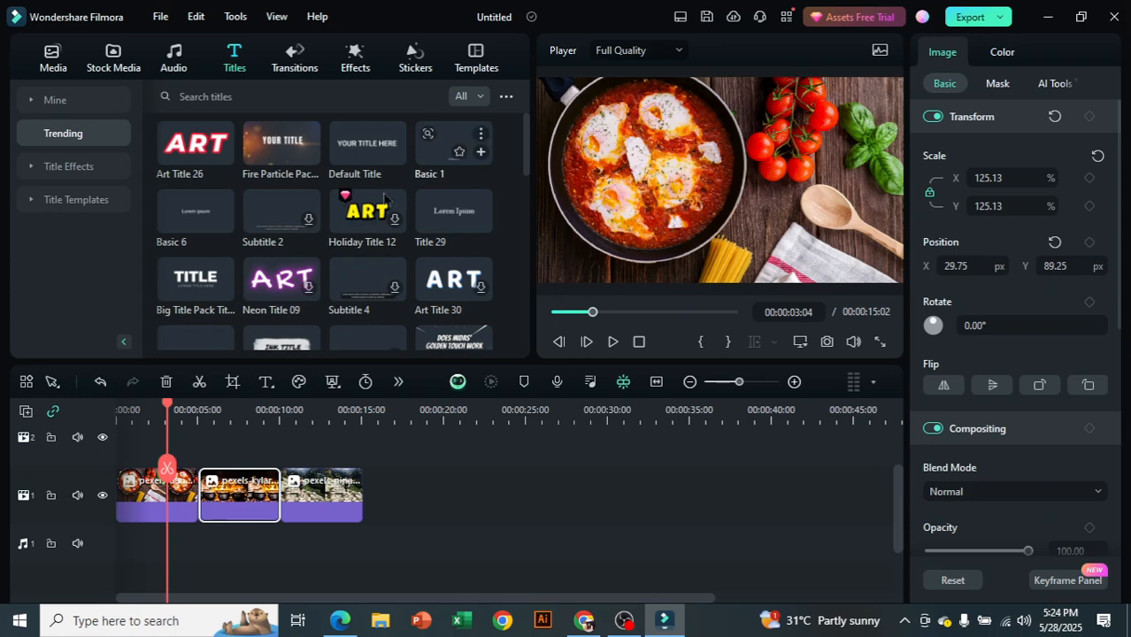
{"action": "left_click", "coordinate": [481, 101]}
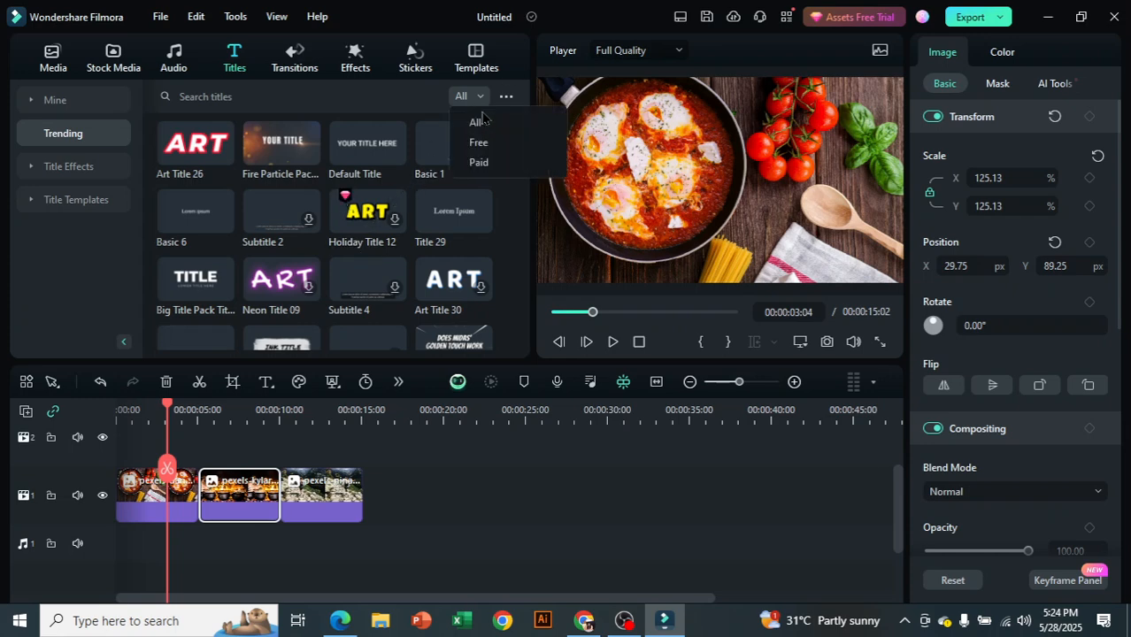
{"action": "left_click", "coordinate": [495, 144]}
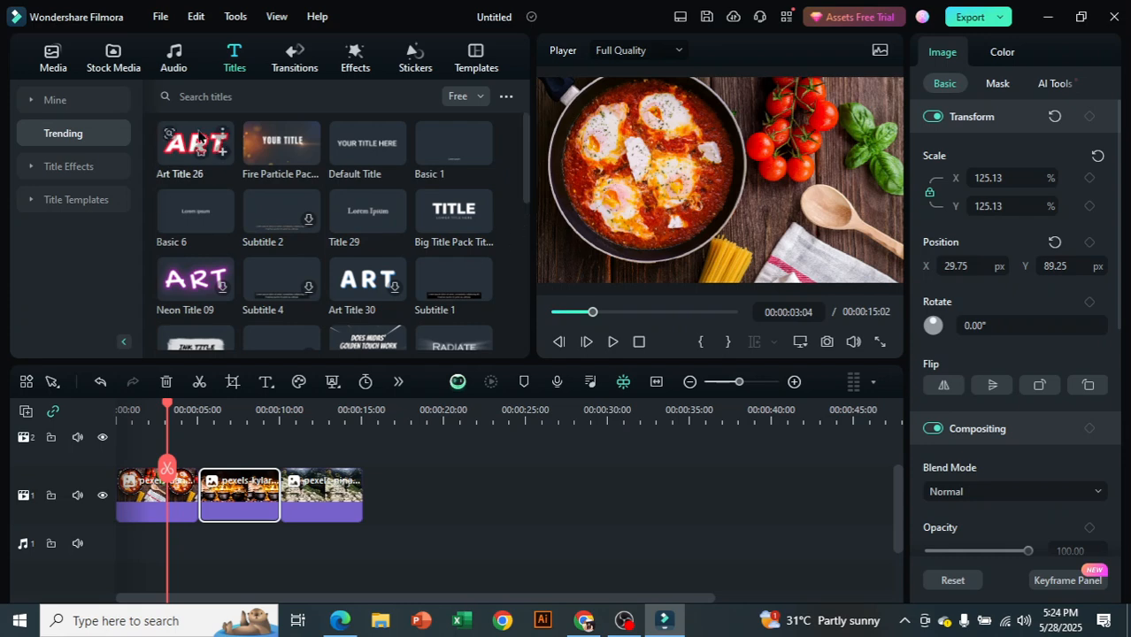
- Add Art Title 26 on video track 2 at about 3 seconds and change its text to "Welcome"
{"action": "left_click_drag", "start_coordinate": [198, 149], "coordinate": [178, 457]}
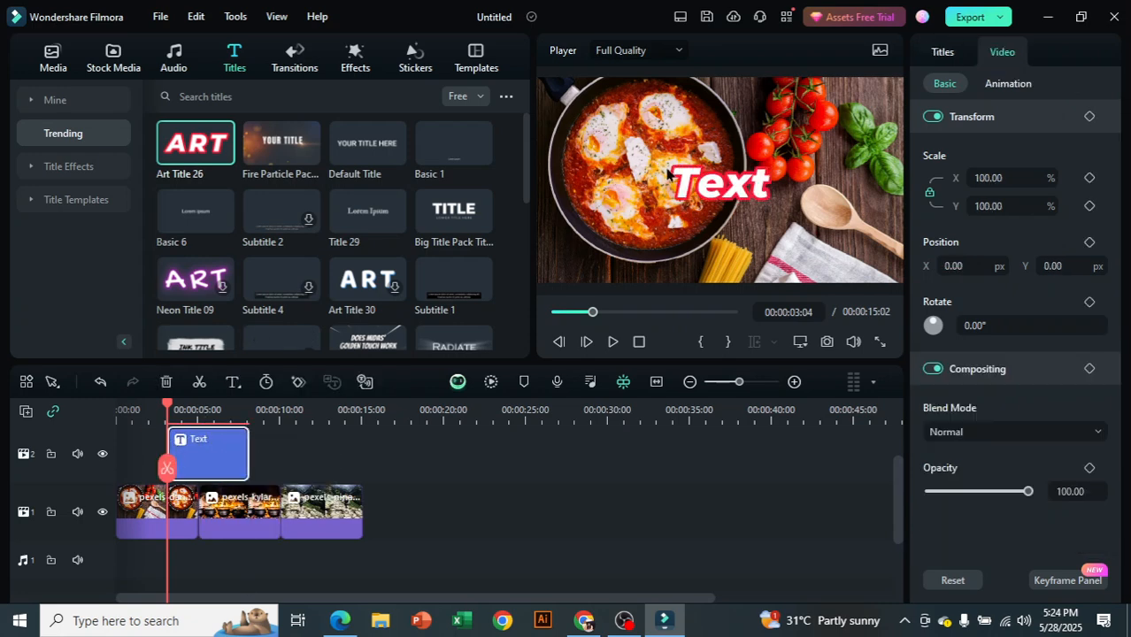
{"action": "left_click", "coordinate": [713, 177]}
{"action": "double_click", "coordinate": [737, 174]}
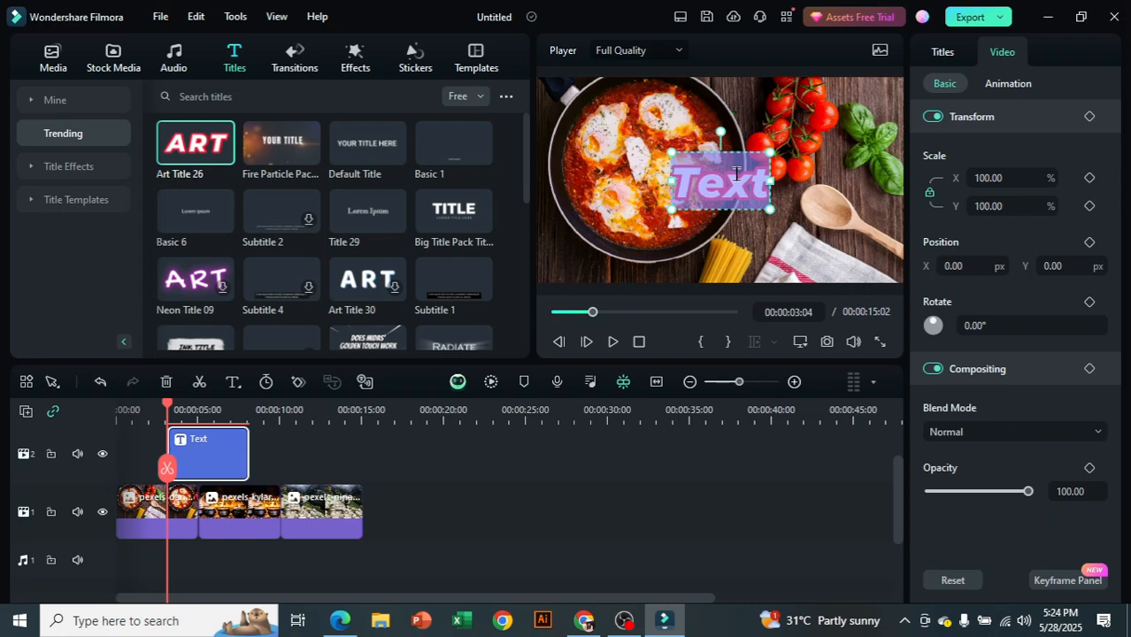
{"action": "key", "text": "BackSpace"}
{"action": "type", "text": "We"}
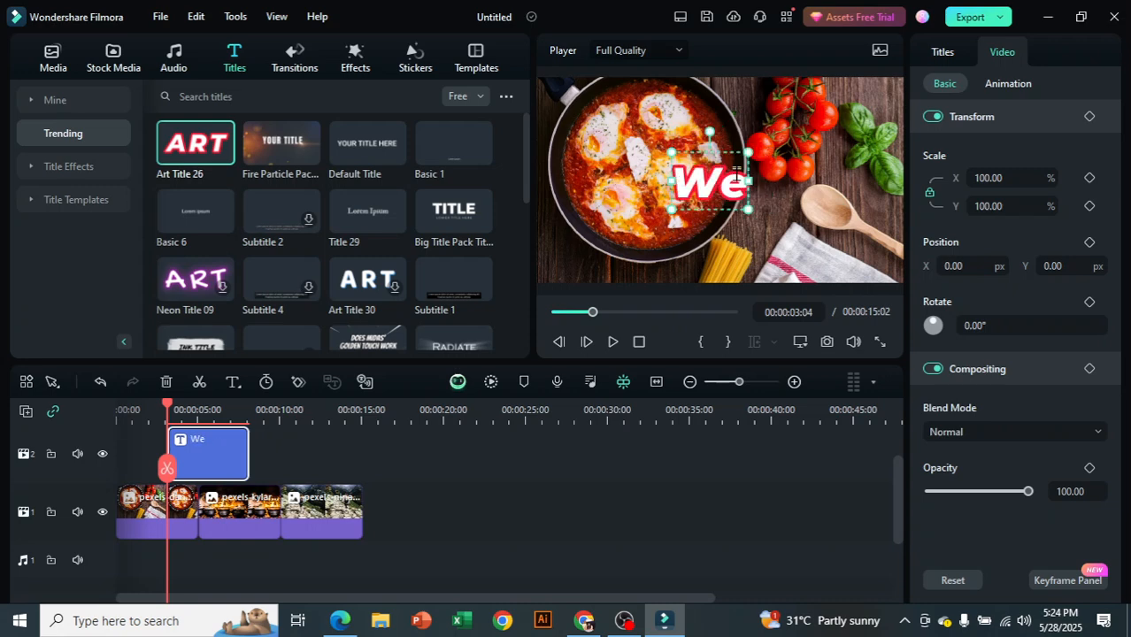
{"action": "type", "text": "lcome"}
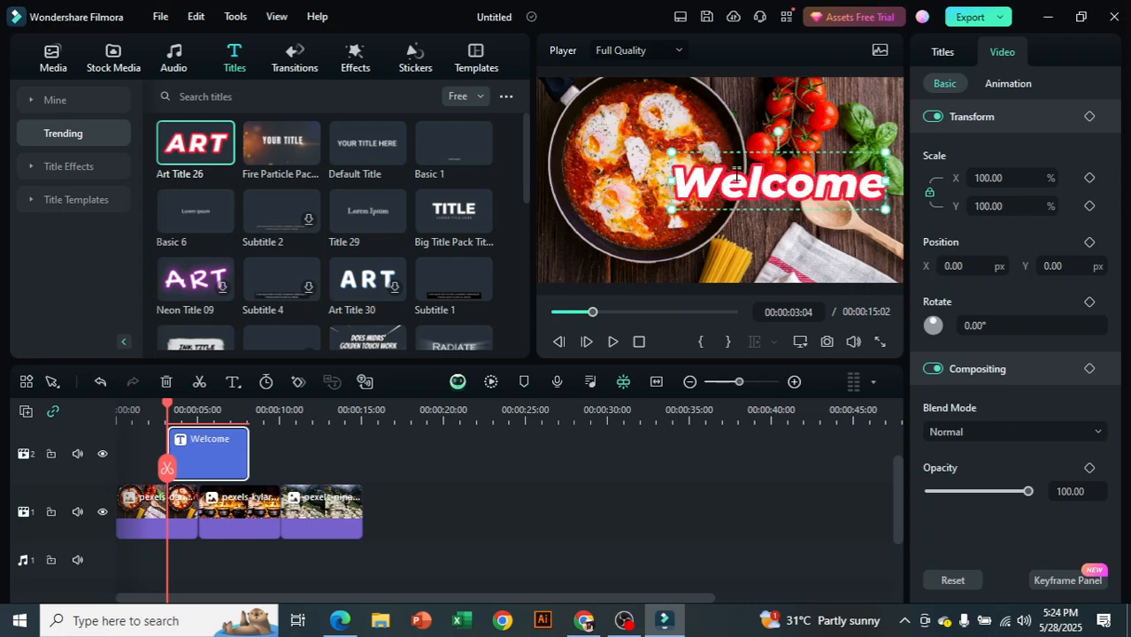
- Move the Welcome title closer to the centre of the frame and apply the yellow-orange gradient text preset
{"action": "mouse_move", "coordinate": [684, 155]}
{"action": "left_mouse_down"}
{"action": "mouse_move", "coordinate": [727, 168]}
{"action": "mouse_move", "coordinate": [678, 157]}
{"action": "left_mouse_up"}
{"action": "left_click_drag", "start_coordinate": [800, 193], "coordinate": [767, 183]}
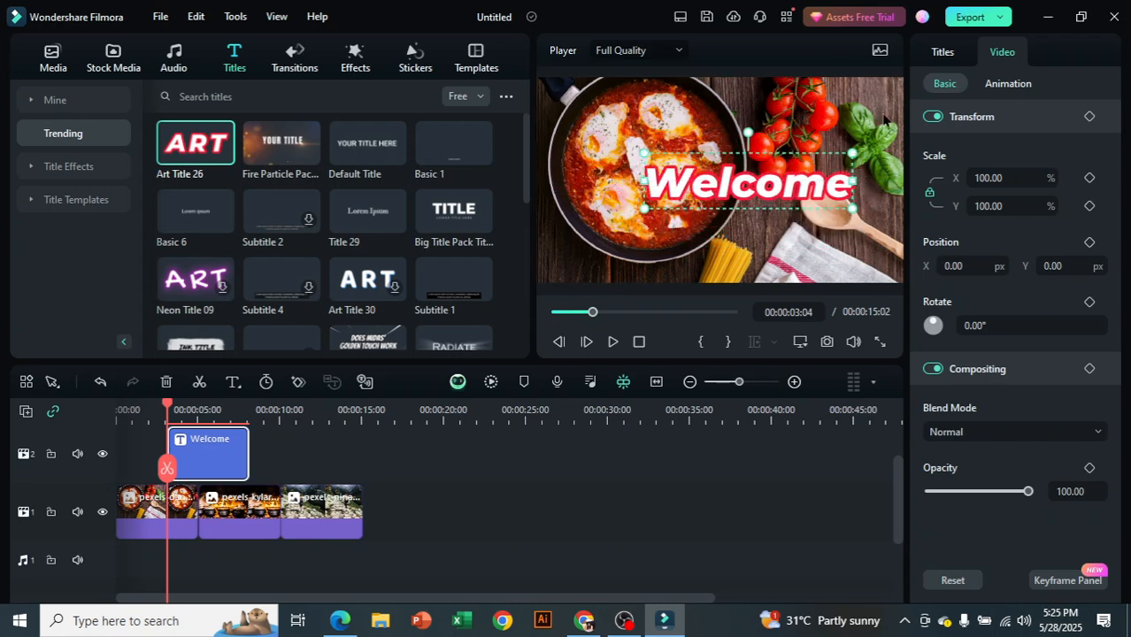
{"action": "left_click", "coordinate": [944, 53]}
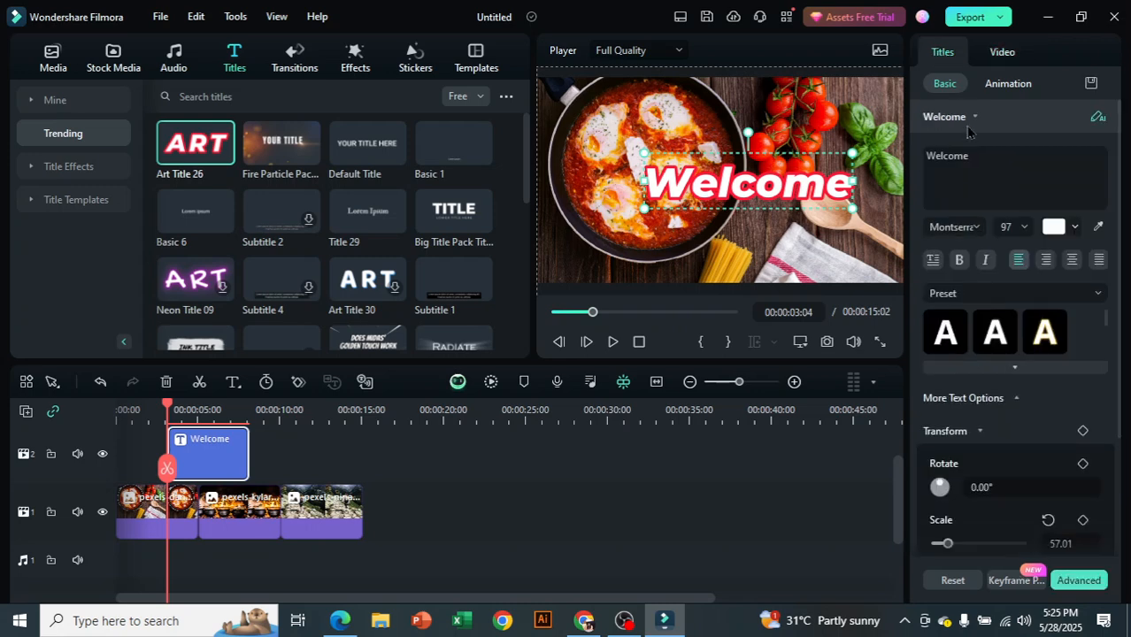
{"action": "left_click", "coordinate": [1050, 333]}
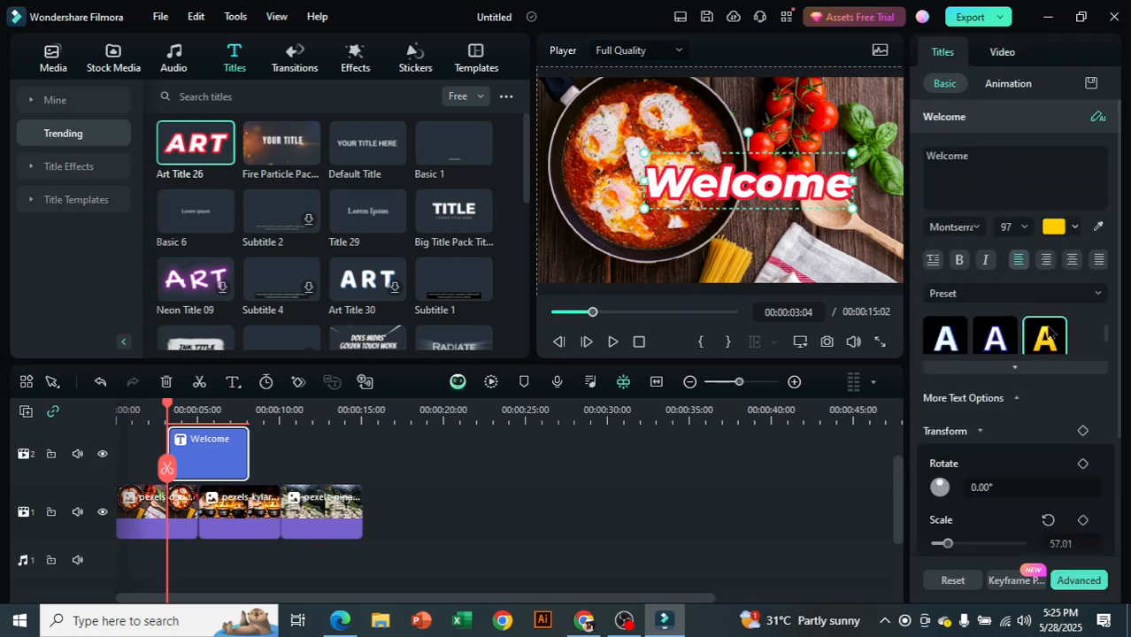
{"action": "left_click", "coordinate": [1005, 344]}
{"action": "scroll", "coordinate": [993, 343], "scroll_direction": "down", "scroll_amount": 1}
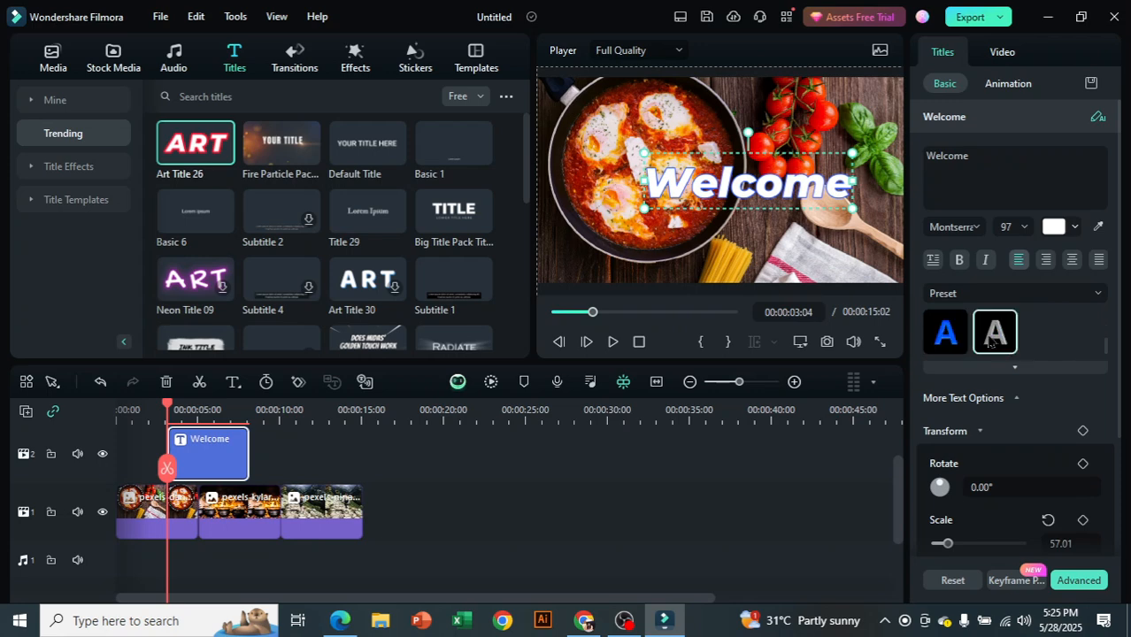
{"action": "left_click", "coordinate": [961, 341]}
{"action": "scroll", "coordinate": [980, 344], "scroll_direction": "down", "scroll_amount": 2}
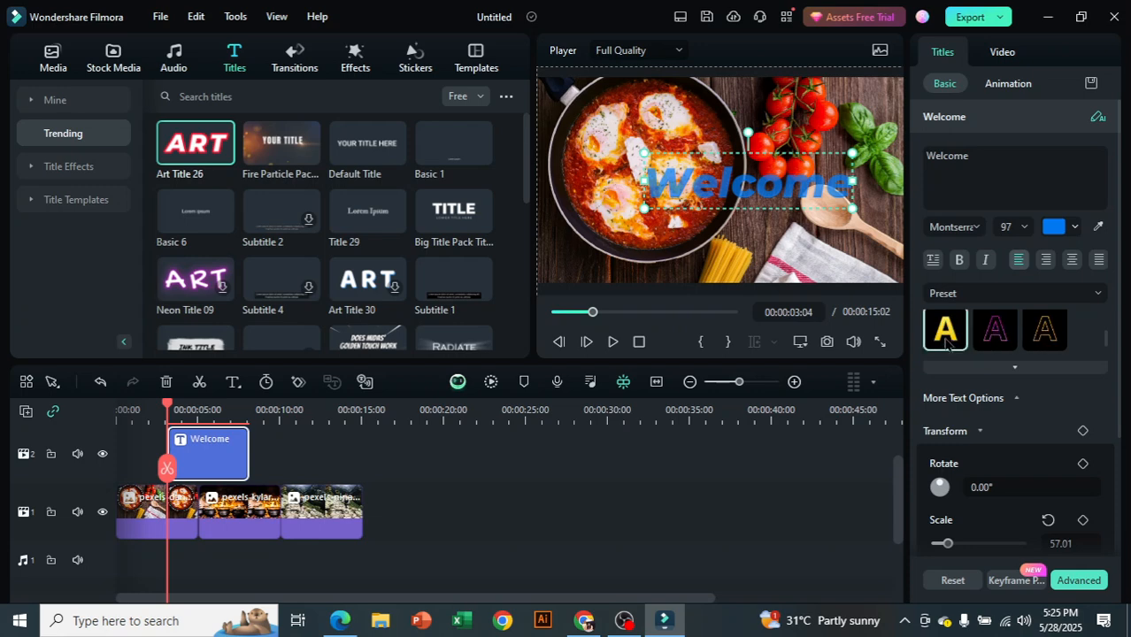
{"action": "left_click", "coordinate": [945, 334]}
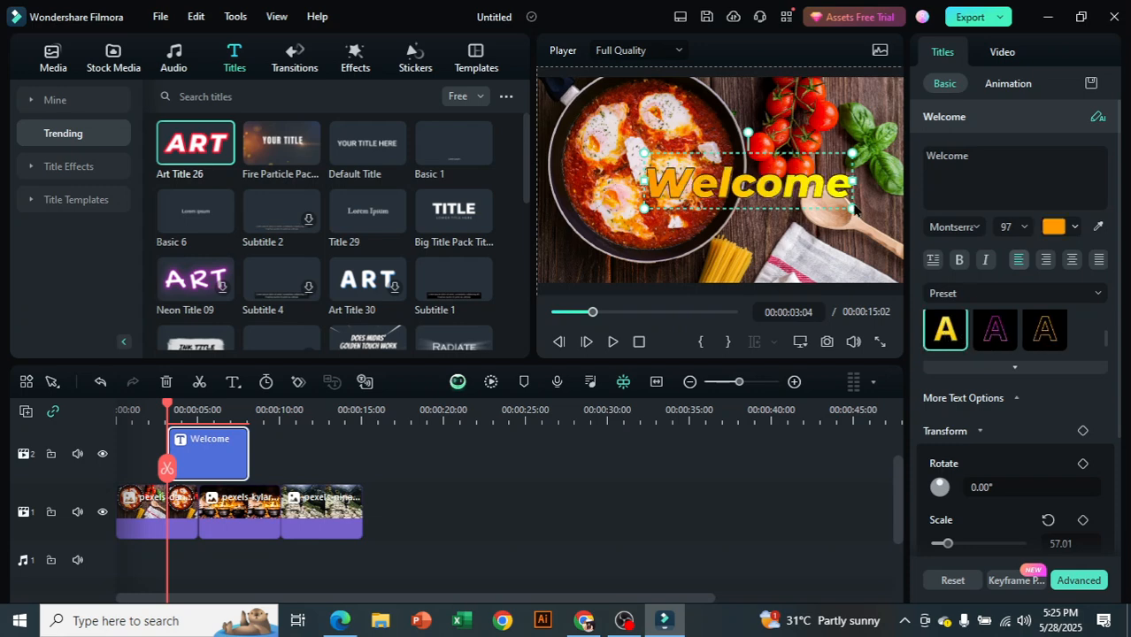
- Set the Welcome title's font to Montserrat Black, enlarge it to about 63% scale and recentre it in the preview
{"action": "left_click", "coordinate": [976, 229]}
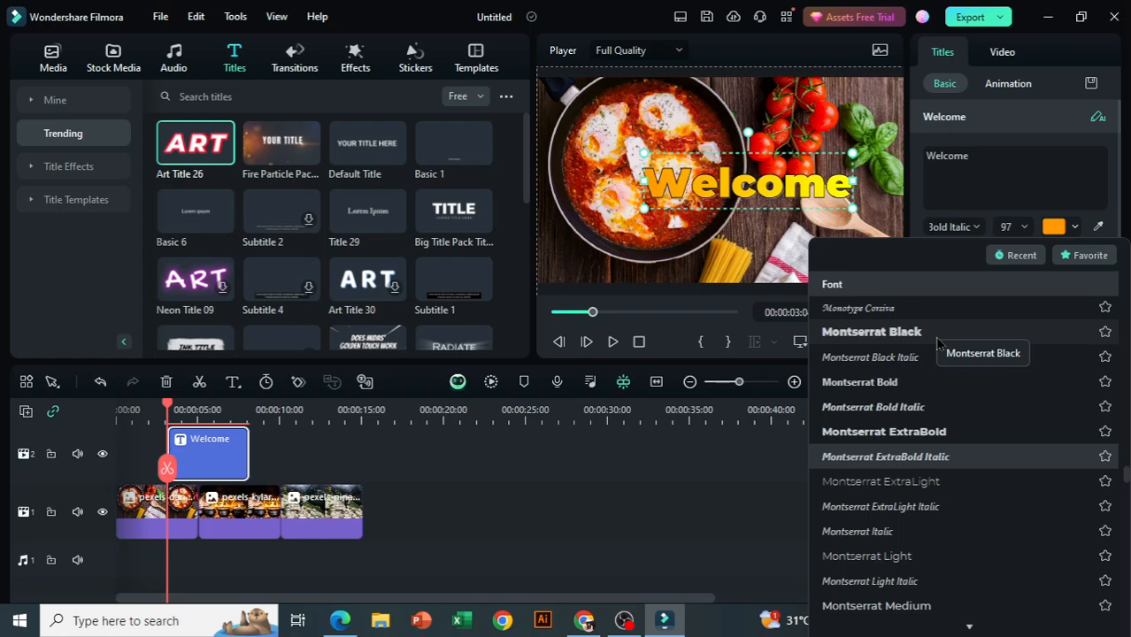
{"action": "left_click", "coordinate": [938, 340]}
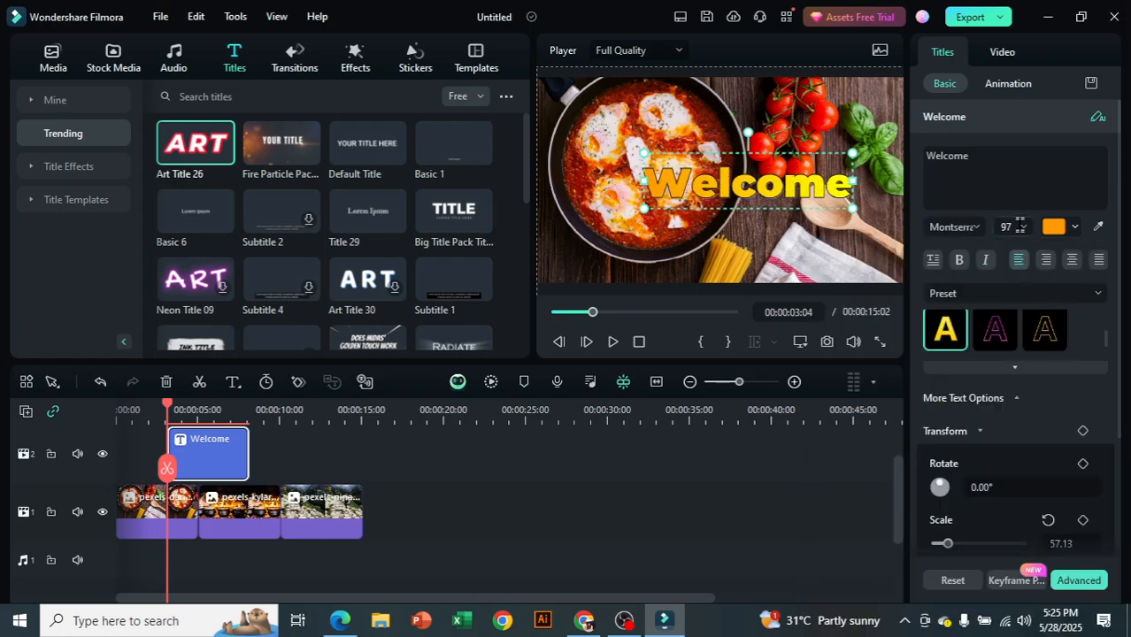
{"action": "scroll", "coordinate": [1035, 344], "scroll_direction": "up", "scroll_amount": 2}
{"action": "scroll", "coordinate": [1032, 354], "scroll_direction": "up", "scroll_amount": 2}
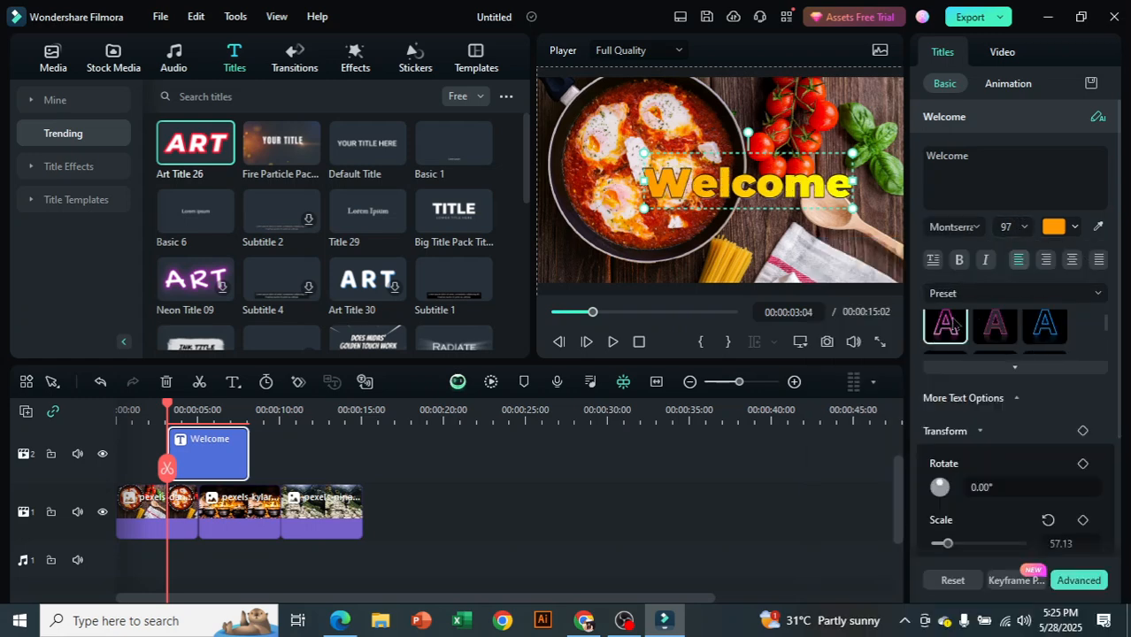
{"action": "left_click_drag", "start_coordinate": [644, 152], "coordinate": [620, 143]}
{"action": "mouse_move", "coordinate": [727, 190]}
{"action": "left_mouse_down"}
{"action": "mouse_move", "coordinate": [749, 231]}
{"action": "mouse_move", "coordinate": [744, 181]}
{"action": "mouse_move", "coordinate": [744, 191]}
{"action": "left_mouse_up"}
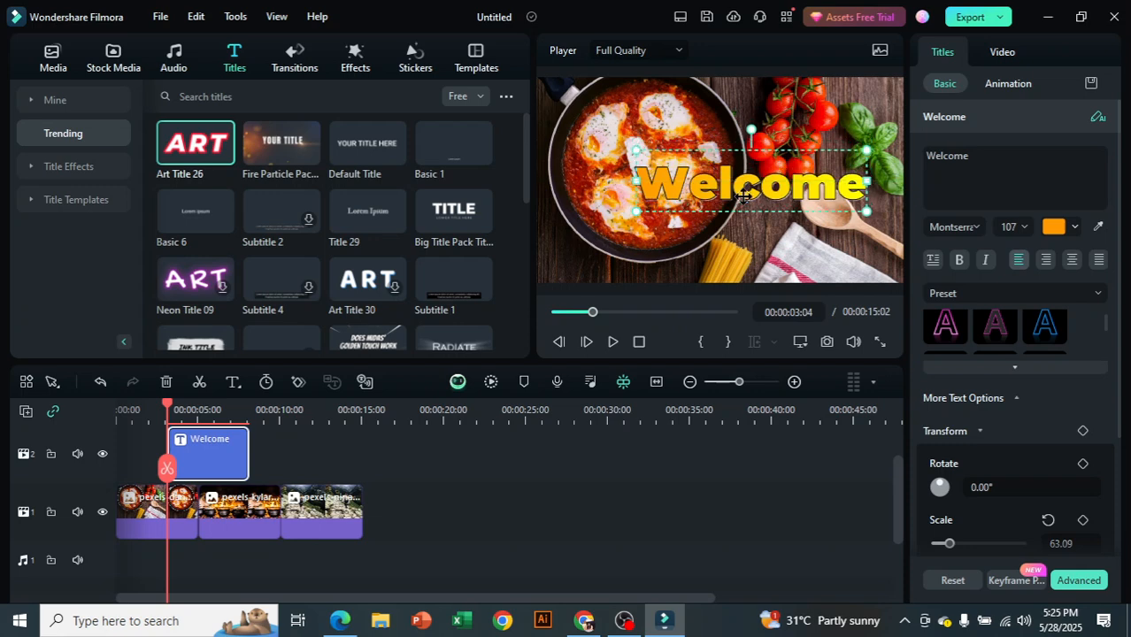
- Move the Welcome title to the start of the timeline and play from the beginning past the first image
{"action": "left_click_drag", "start_coordinate": [201, 460], "coordinate": [151, 460]}
{"action": "left_click", "coordinate": [152, 414]}
{"action": "left_click", "coordinate": [119, 421]}
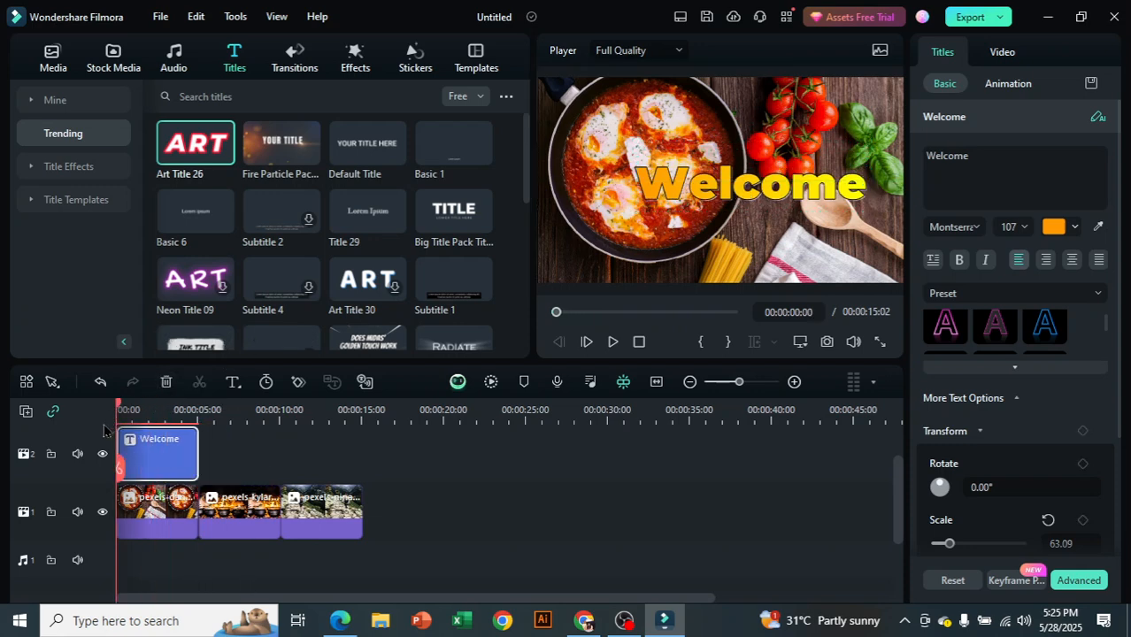
{"action": "left_click", "coordinate": [614, 341]}
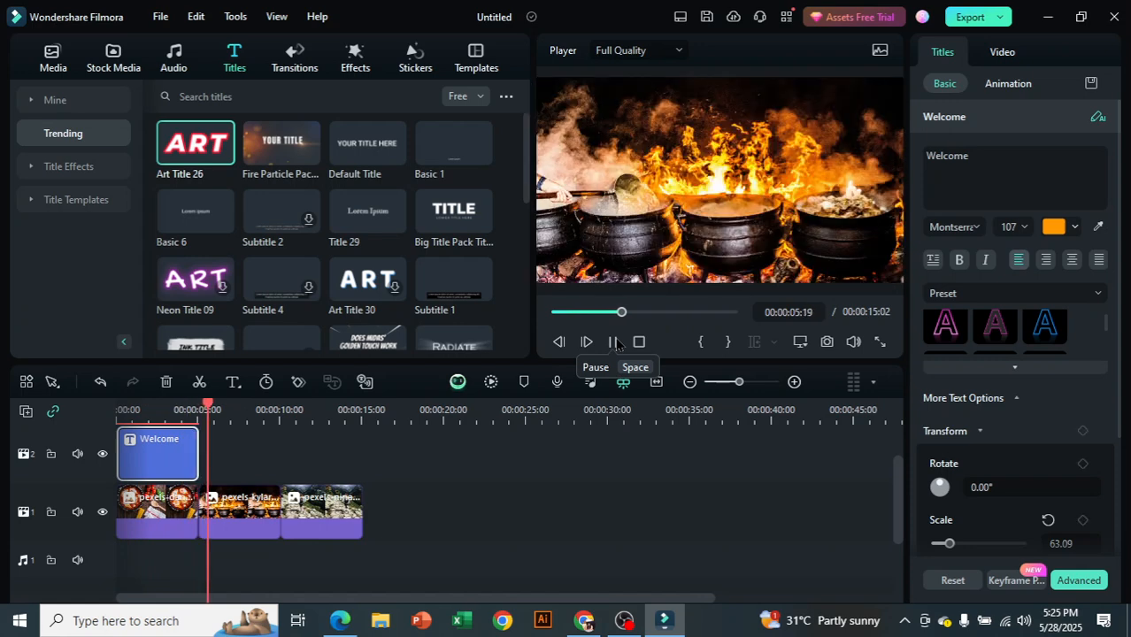
{"action": "left_click", "coordinate": [614, 342]}
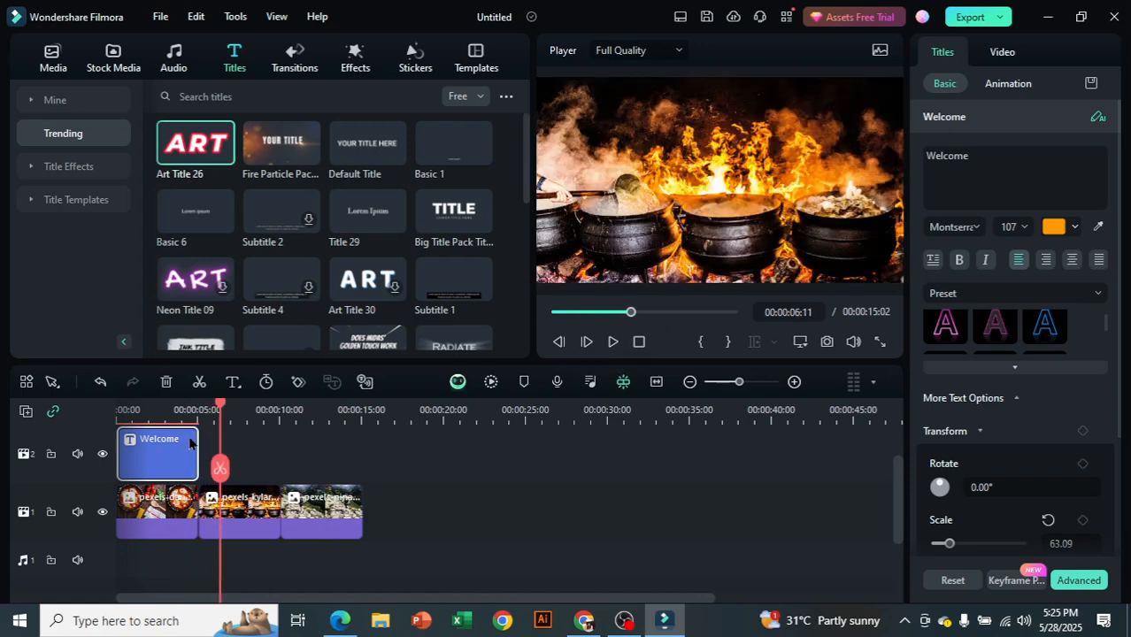
- Extend the Welcome title to the end of the second image at about 10 seconds and play the result
{"action": "left_click_drag", "start_coordinate": [220, 409], "coordinate": [151, 409]}
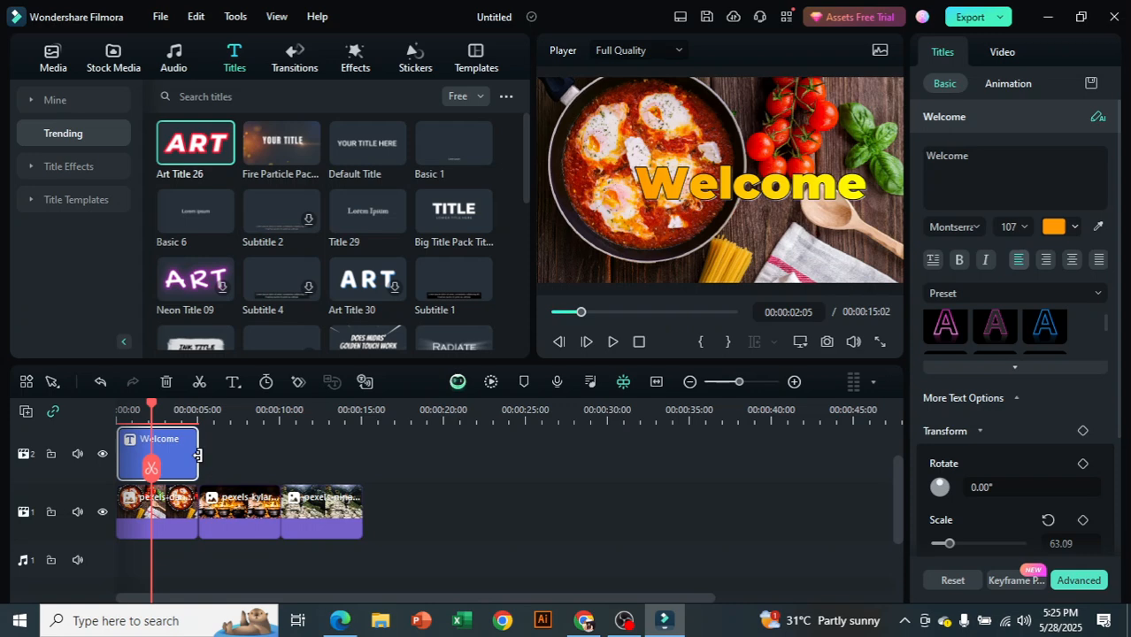
{"action": "left_click_drag", "start_coordinate": [197, 455], "coordinate": [280, 462]}
{"action": "left_click", "coordinate": [614, 343]}
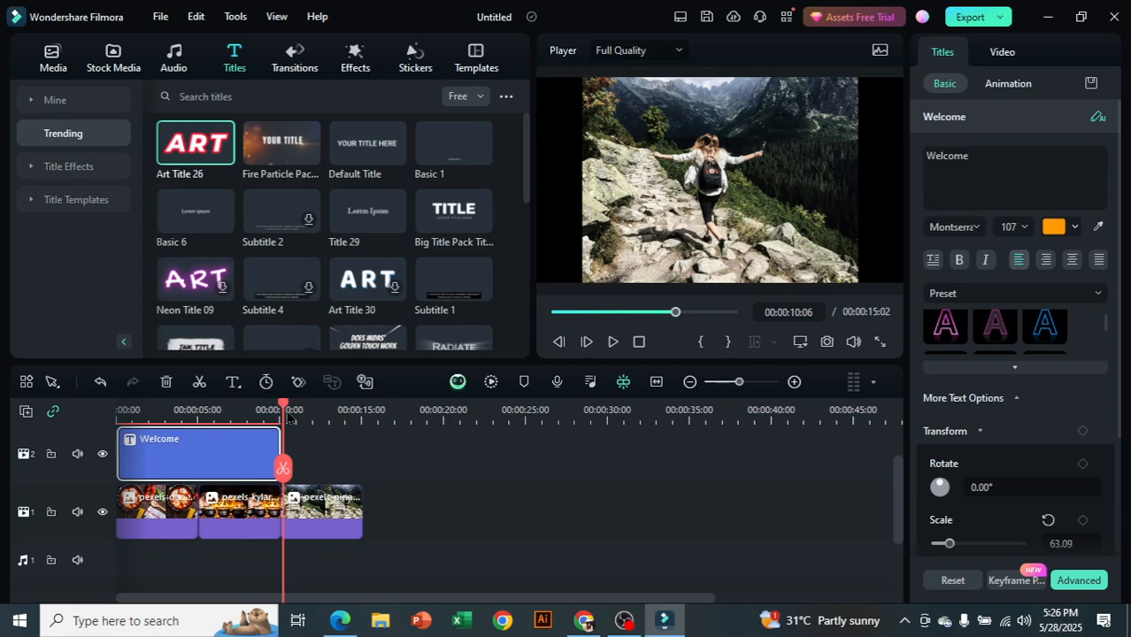
{"action": "left_click_drag", "start_coordinate": [283, 405], "coordinate": [188, 406]}
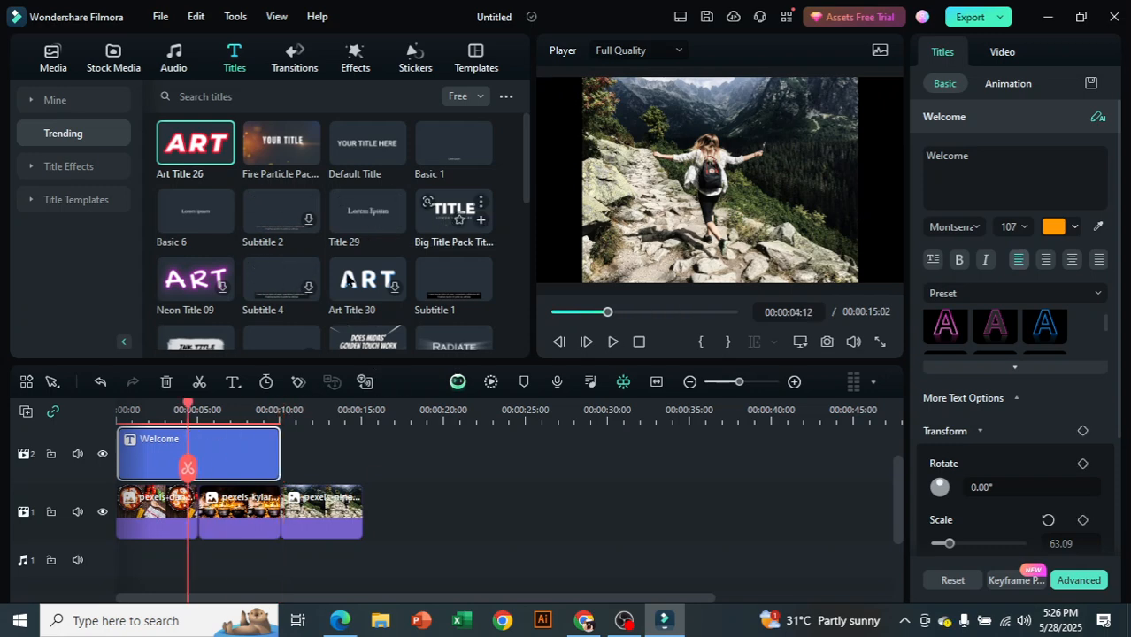
- Browse the free titles and add the Fire Particle title at the start of the timeline on a track above Welcome
{"action": "scroll", "coordinate": [370, 285], "scroll_direction": "down", "scroll_amount": 5}
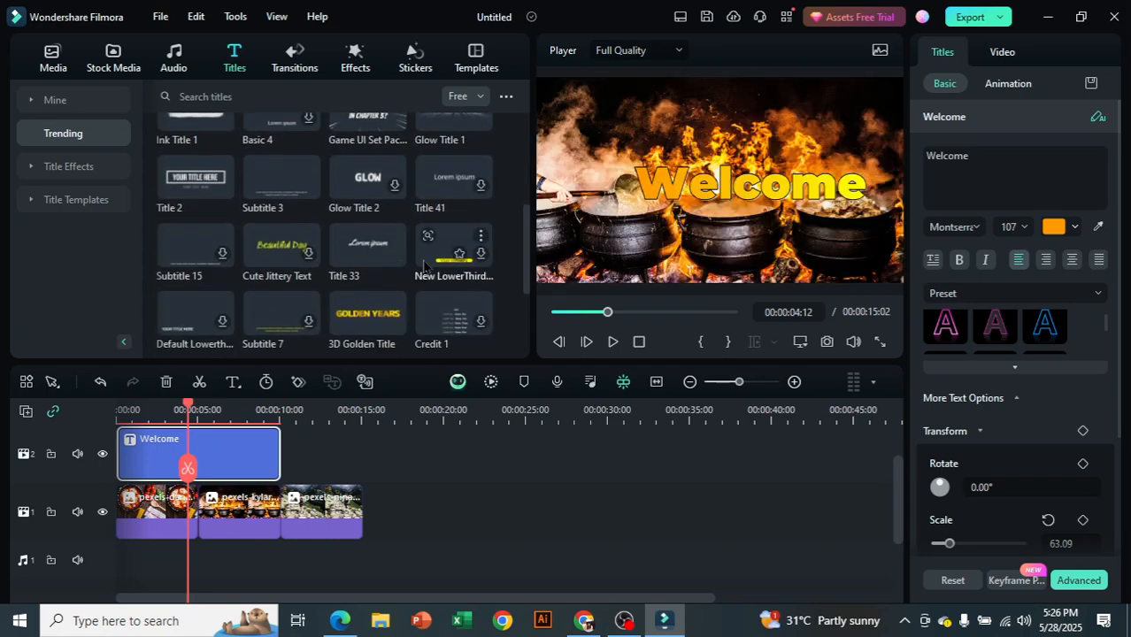
{"action": "scroll", "coordinate": [460, 255], "scroll_direction": "down", "scroll_amount": 3}
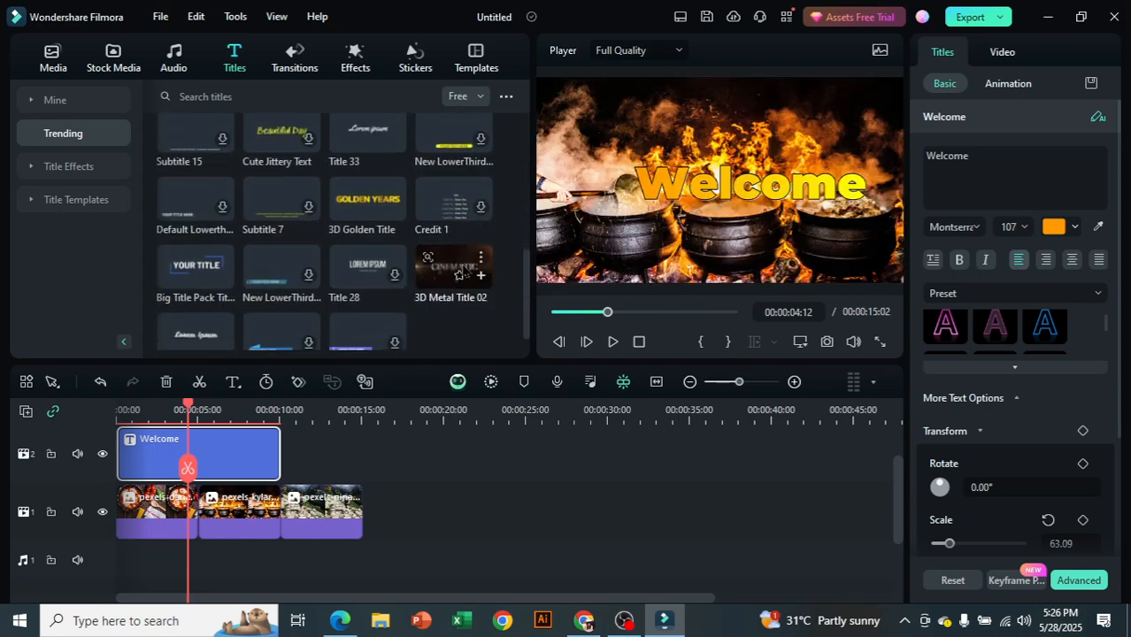
{"action": "left_click_drag", "start_coordinate": [188, 405], "coordinate": [119, 405]}
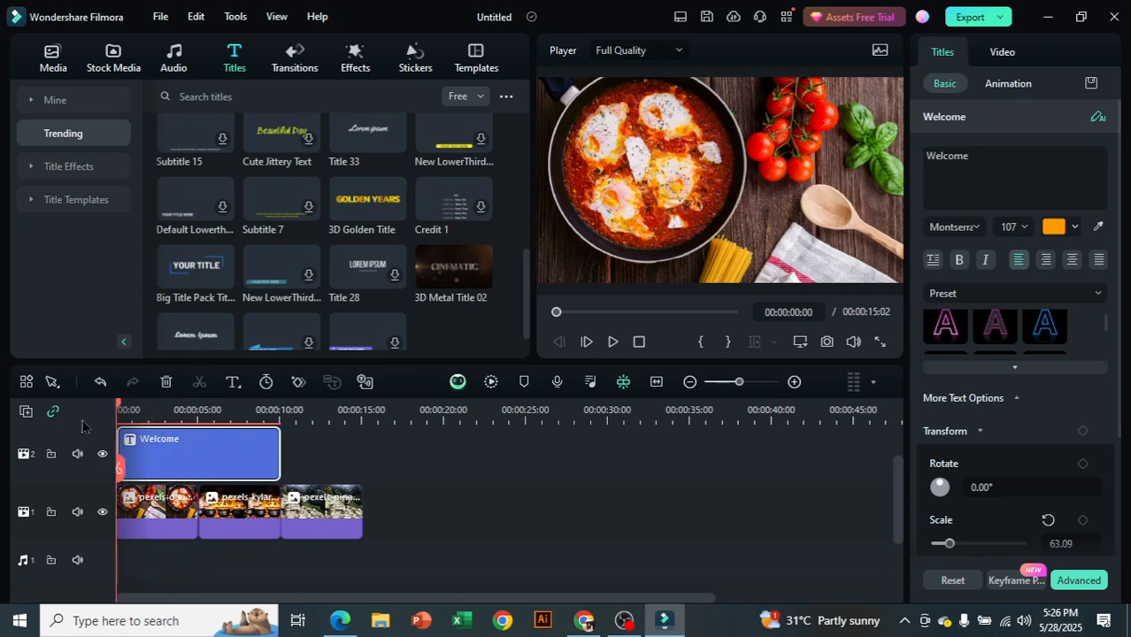
{"action": "scroll", "coordinate": [428, 270], "scroll_direction": "up", "scroll_amount": 3}
{"action": "scroll", "coordinate": [427, 270], "scroll_direction": "up", "scroll_amount": 2}
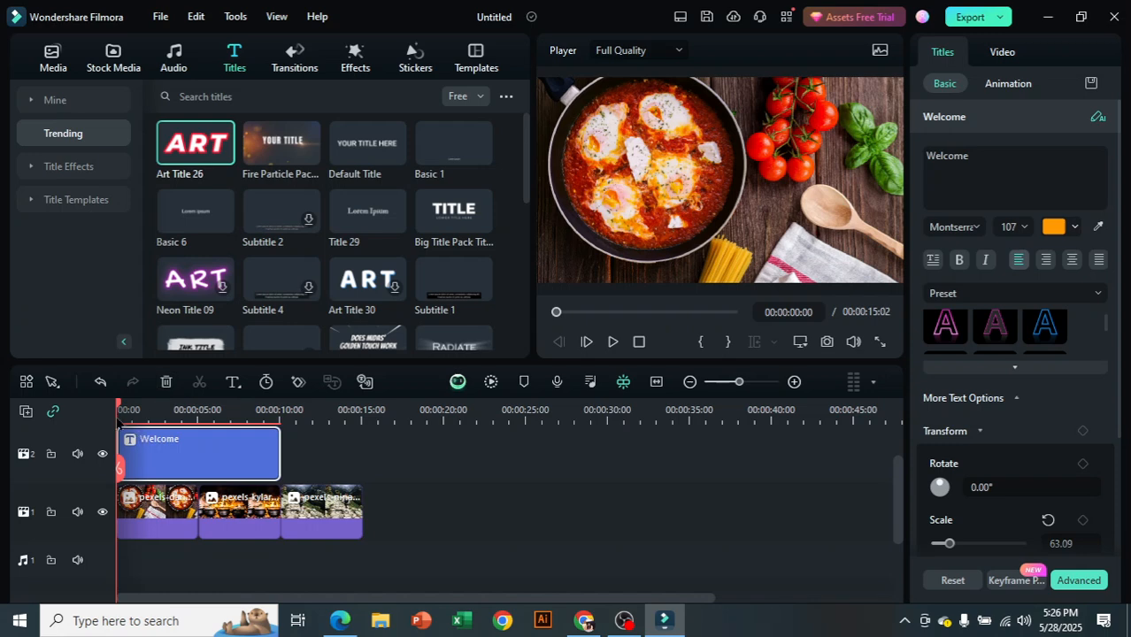
{"action": "left_click", "coordinate": [309, 153]}
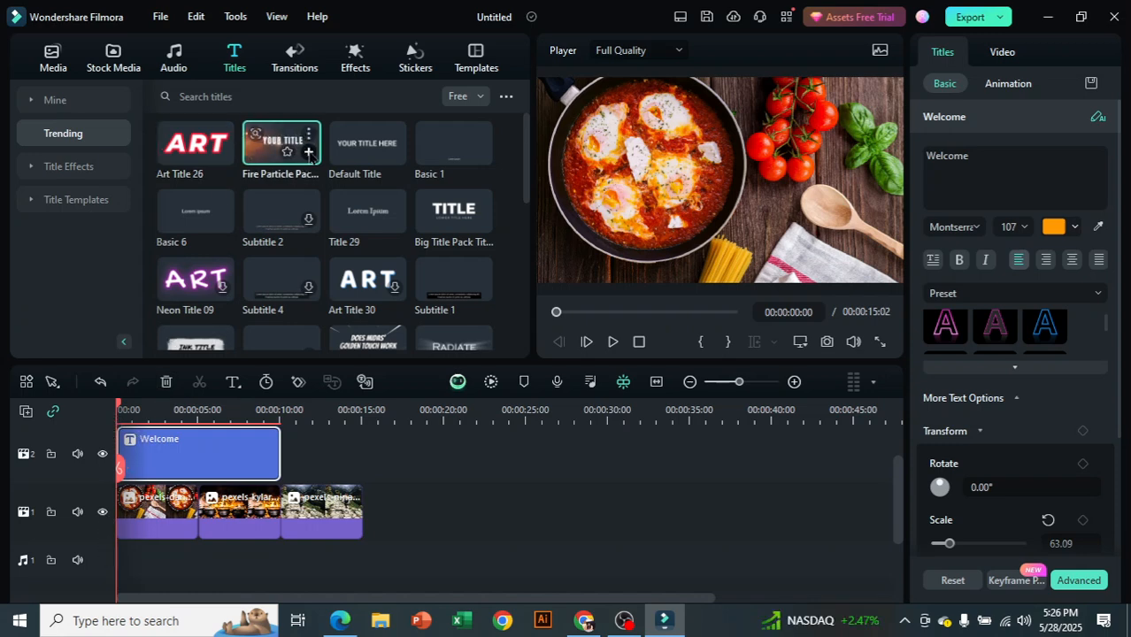
{"action": "left_click", "coordinate": [309, 153]}
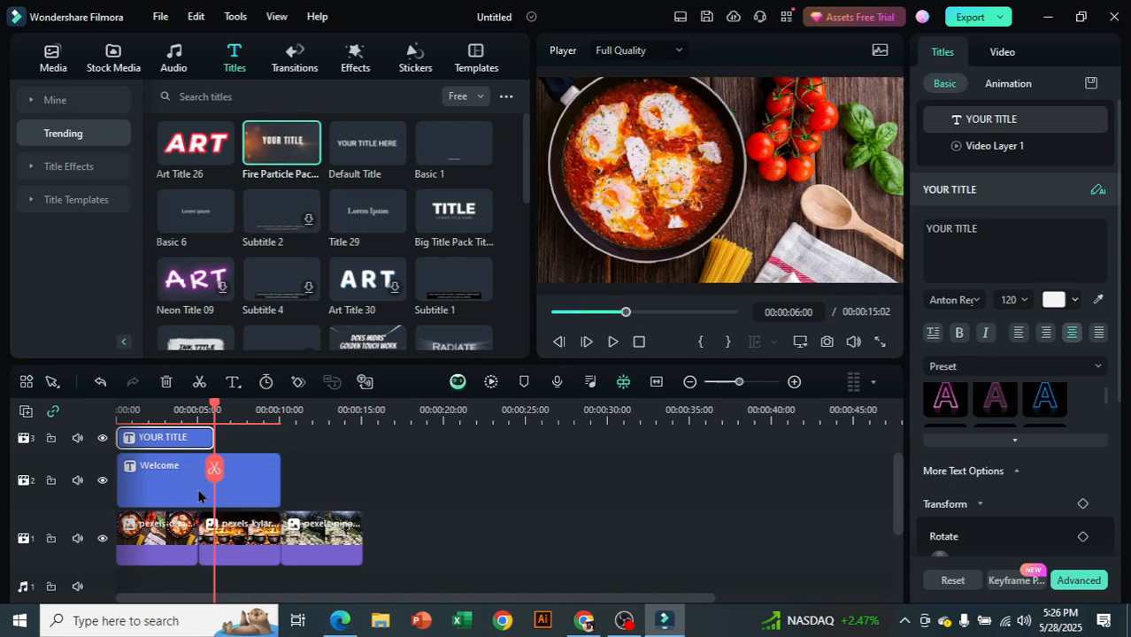
- Shift the Welcome title and the three images to start at about 6 seconds, and place the Fire Particle title before the images on track 1
{"action": "left_click", "coordinate": [367, 472]}
{"action": "left_click_drag", "start_coordinate": [313, 460], "coordinate": [146, 567]}
{"action": "left_click_drag", "start_coordinate": [180, 474], "coordinate": [268, 474]}
{"action": "left_click_drag", "start_coordinate": [137, 439], "coordinate": [135, 528]}
- Play the sequence from the start through the Fire Particle title into the first image, then pause
{"action": "left_click_drag", "start_coordinate": [218, 413], "coordinate": [118, 412]}
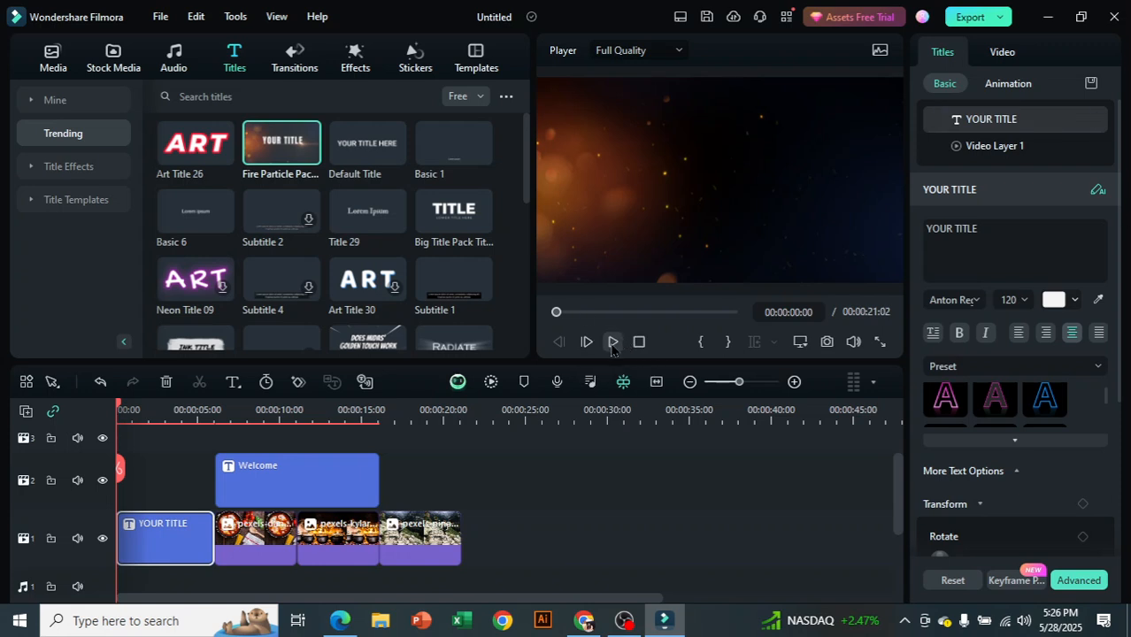
{"action": "left_click", "coordinate": [611, 342]}
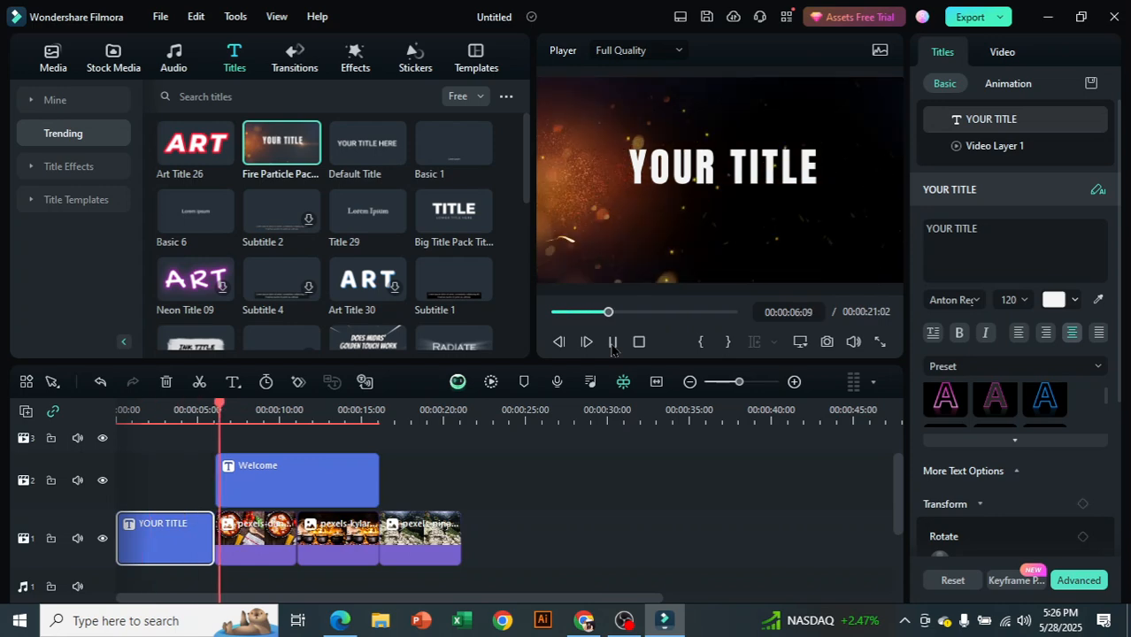
{"action": "left_click", "coordinate": [612, 342]}
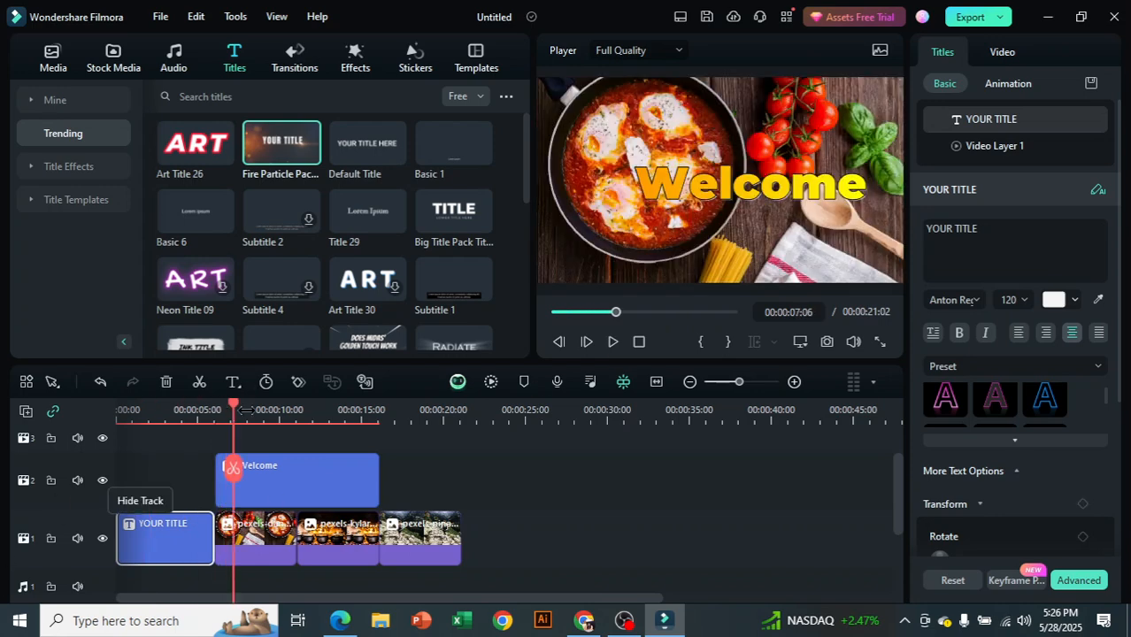
- Play the opening Fire Particle title from near the start of the timeline, then replace its text with Welcome
{"action": "left_click_drag", "start_coordinate": [235, 412], "coordinate": [125, 412]}
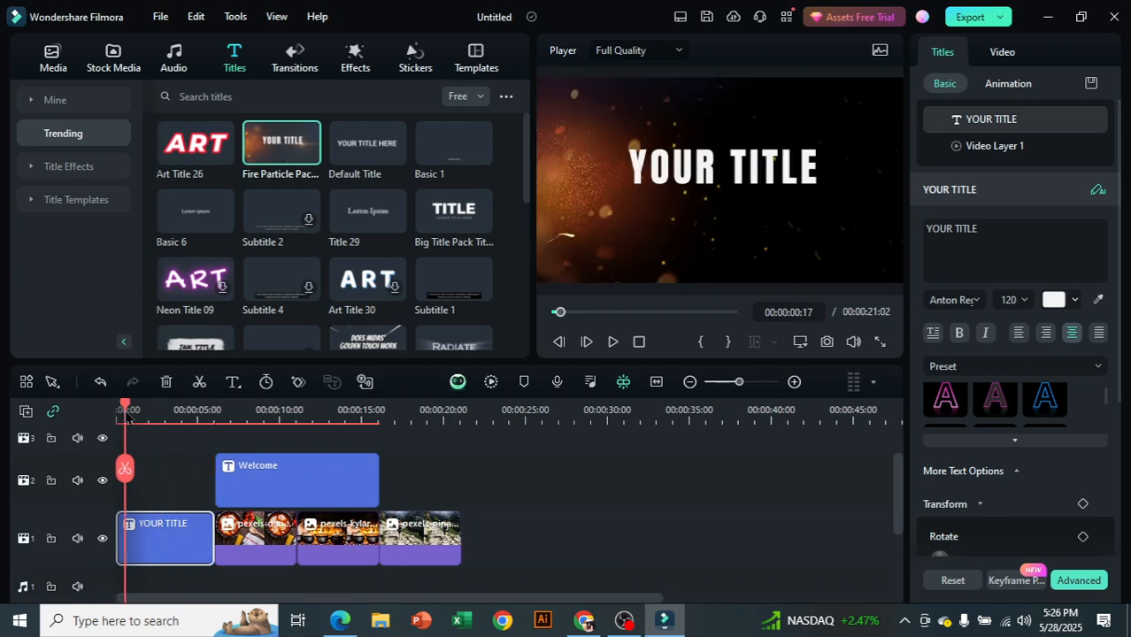
{"action": "left_click", "coordinate": [612, 343]}
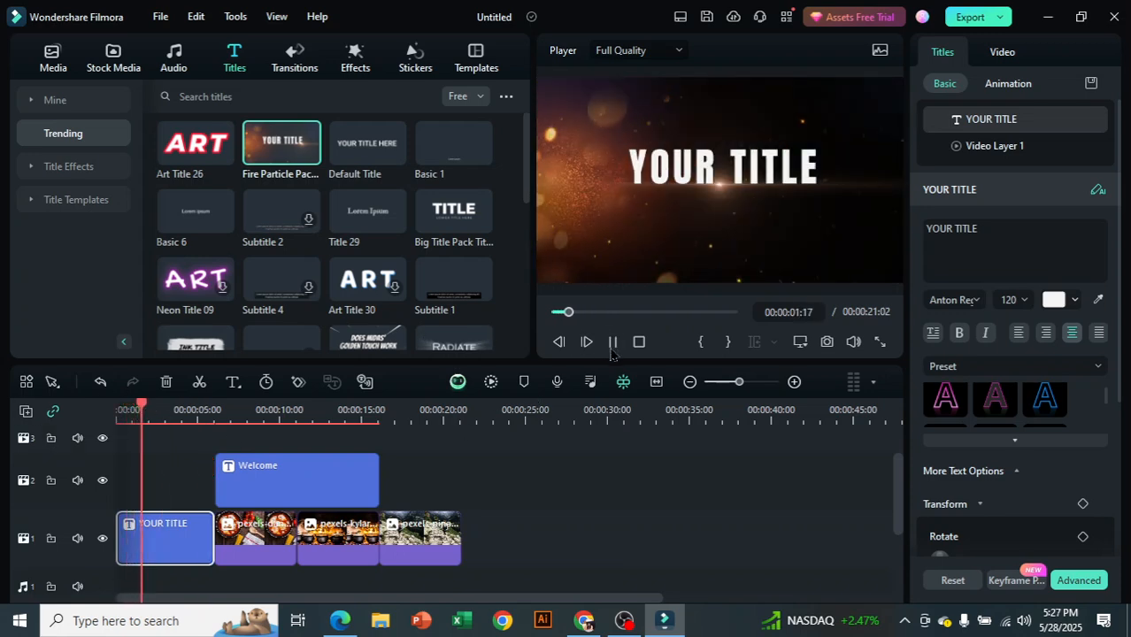
{"action": "left_click", "coordinate": [611, 345]}
{"action": "left_click", "coordinate": [712, 188]}
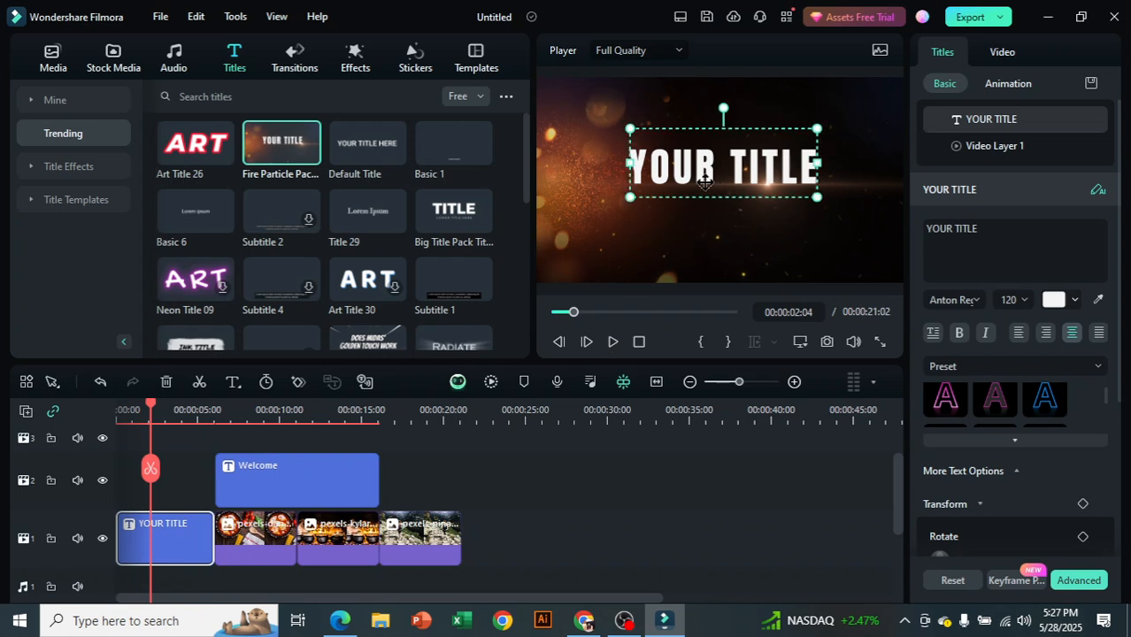
{"action": "double_click", "coordinate": [706, 183]}
{"action": "key", "text": "BackSpace"}
{"action": "type", "text": "W"}
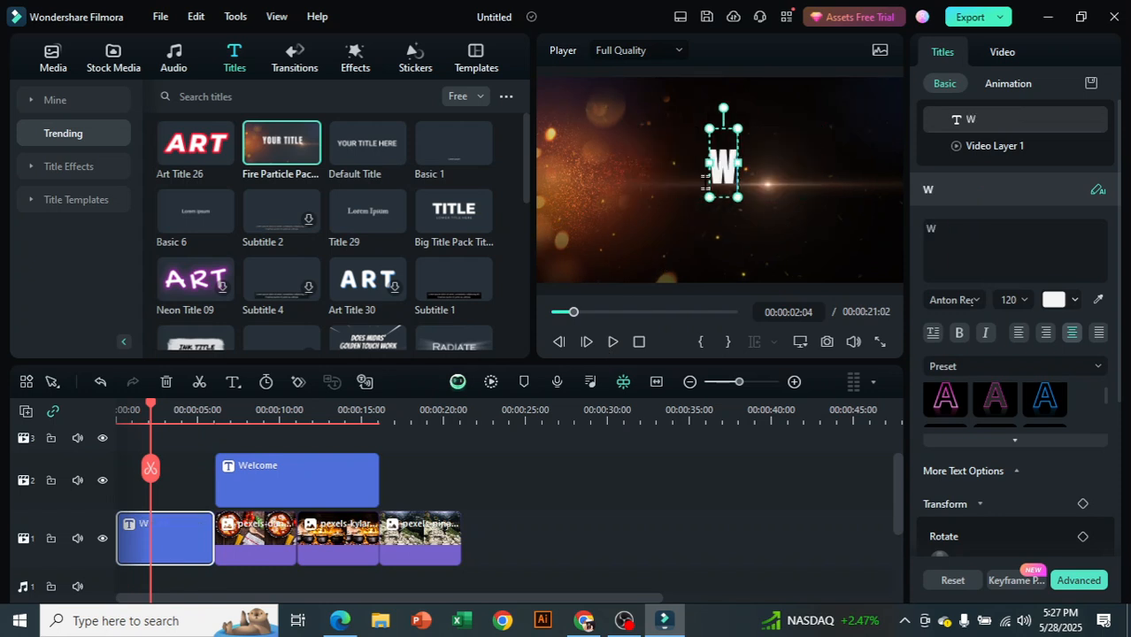
{"action": "type", "text": "elcome"}
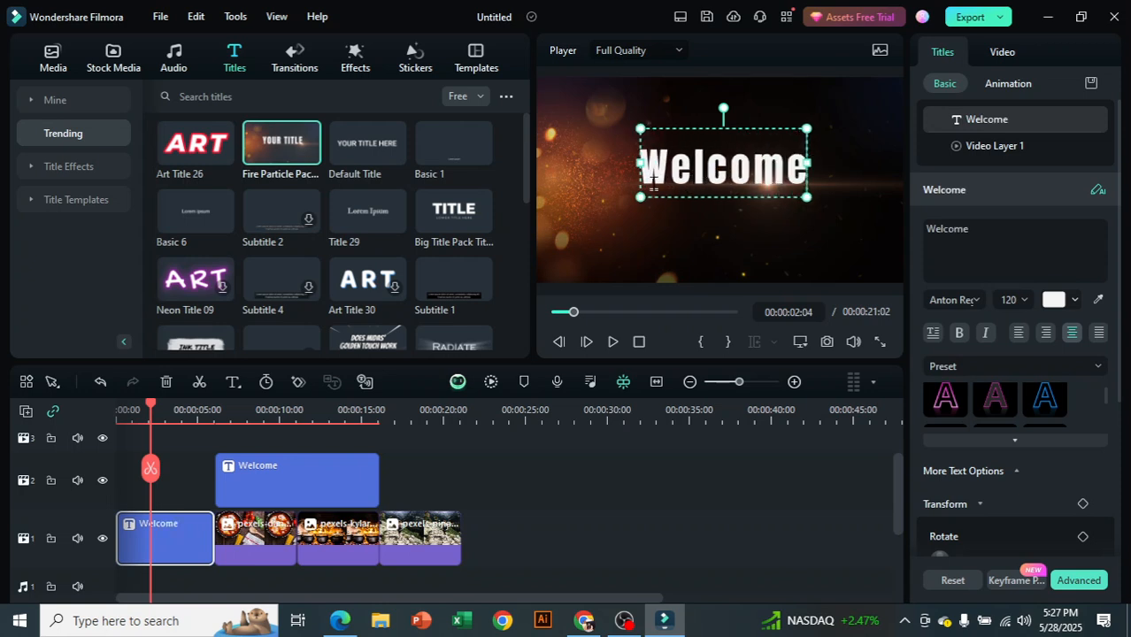
- Enlarge the opening Welcome title to size 147, centre it in the frame, and apply the yellow preset and Allan Regular font
{"action": "left_click_drag", "start_coordinate": [641, 196], "coordinate": [617, 223]}
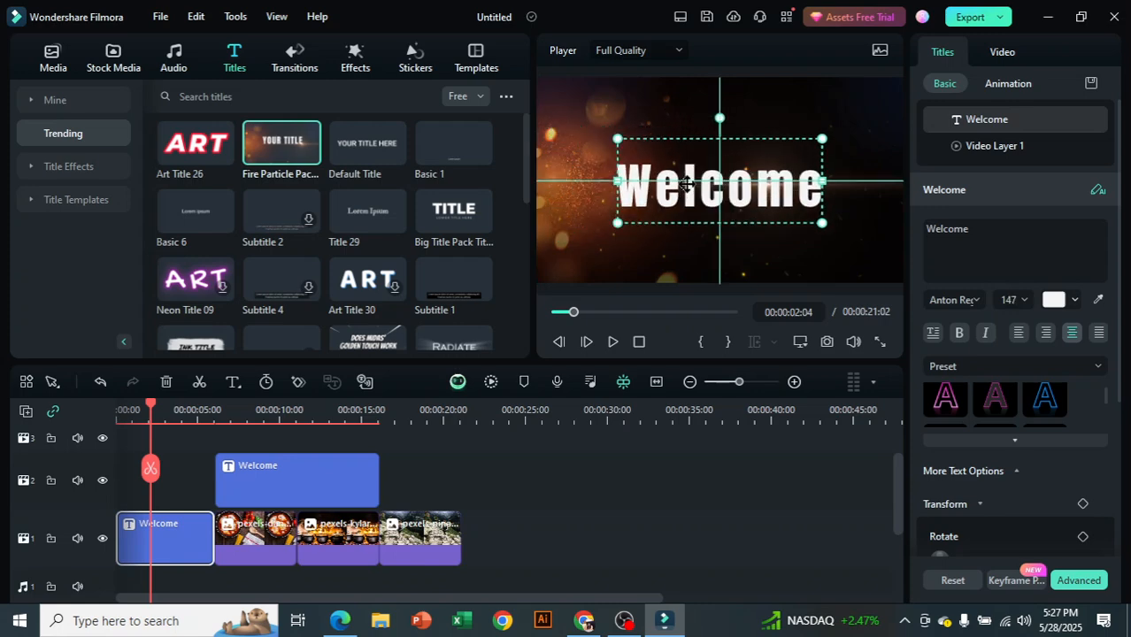
{"action": "scroll", "coordinate": [1035, 397], "scroll_direction": "down", "scroll_amount": 5}
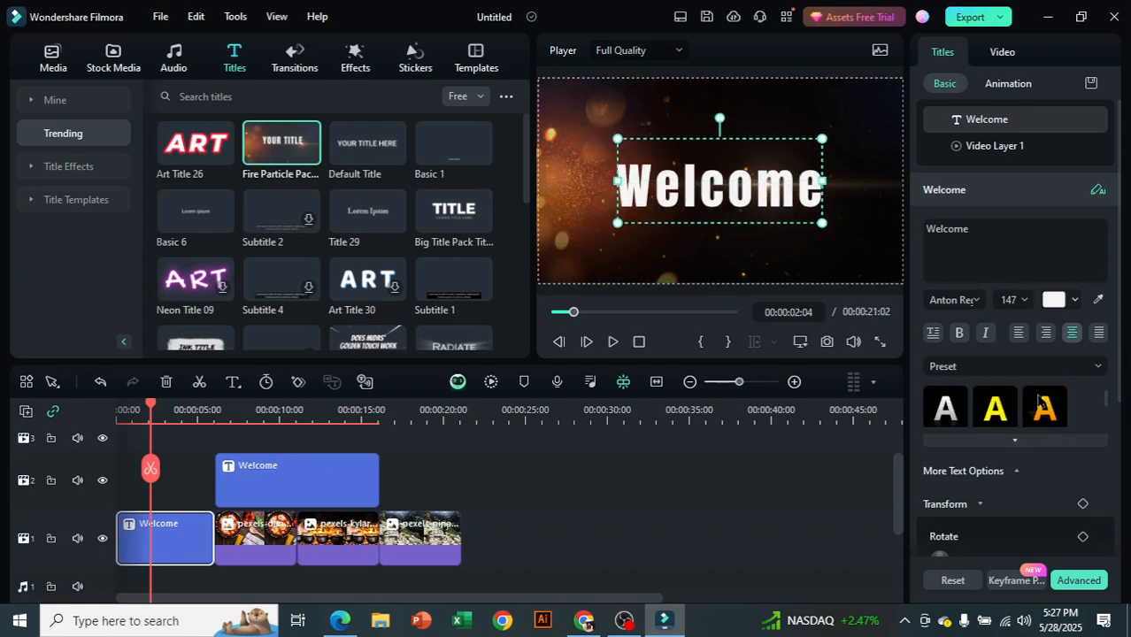
{"action": "left_click", "coordinate": [996, 409]}
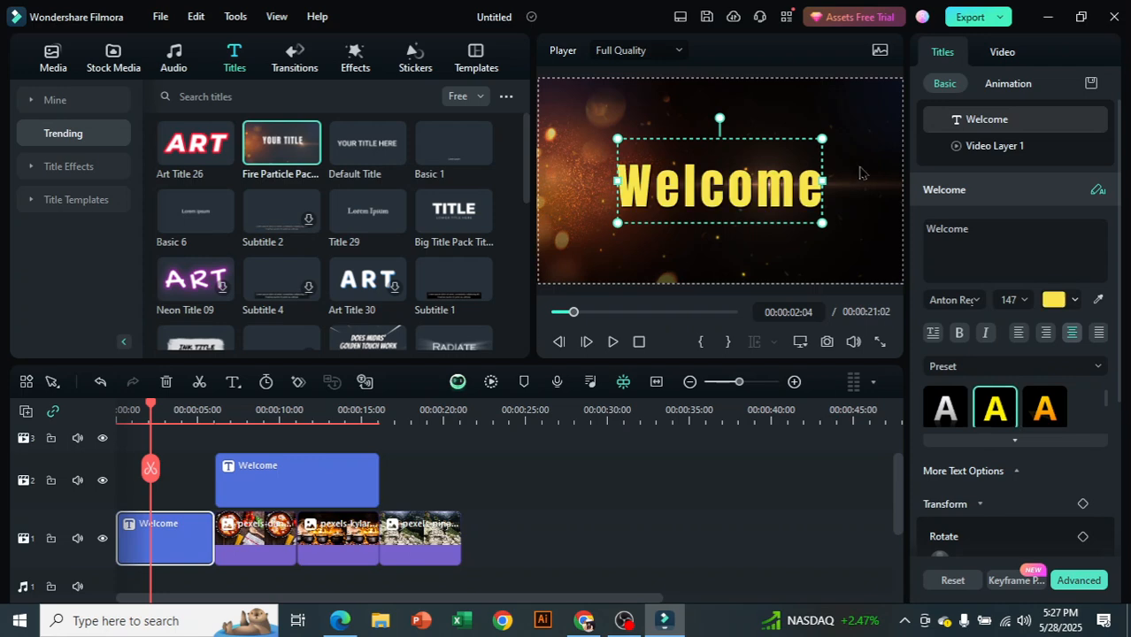
{"action": "left_click", "coordinate": [955, 300]}
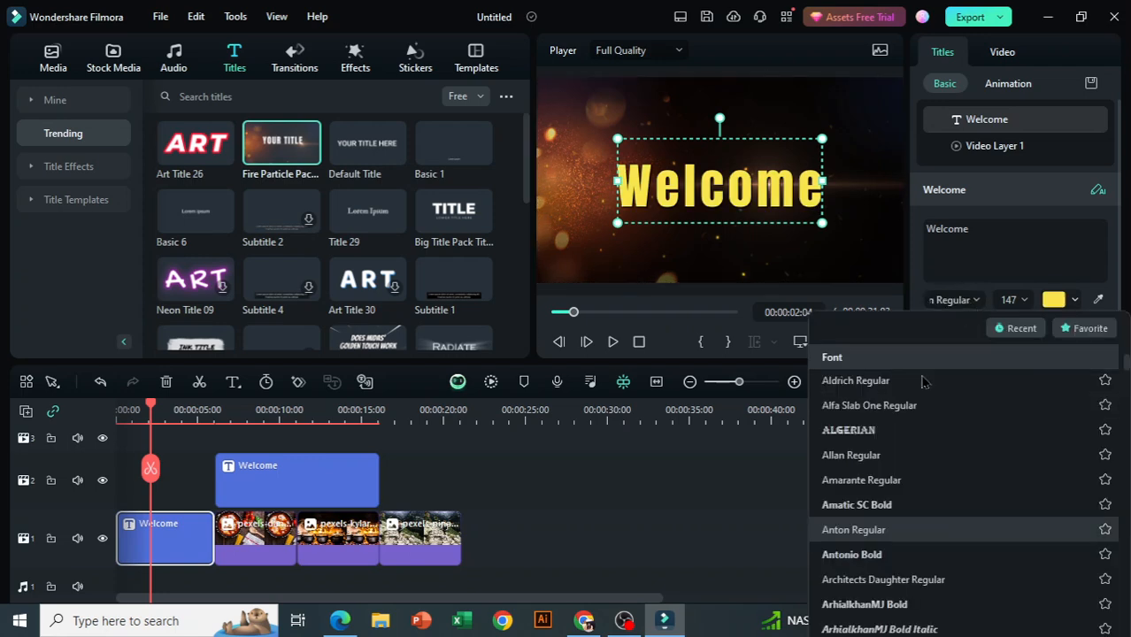
{"action": "left_click", "coordinate": [919, 456]}
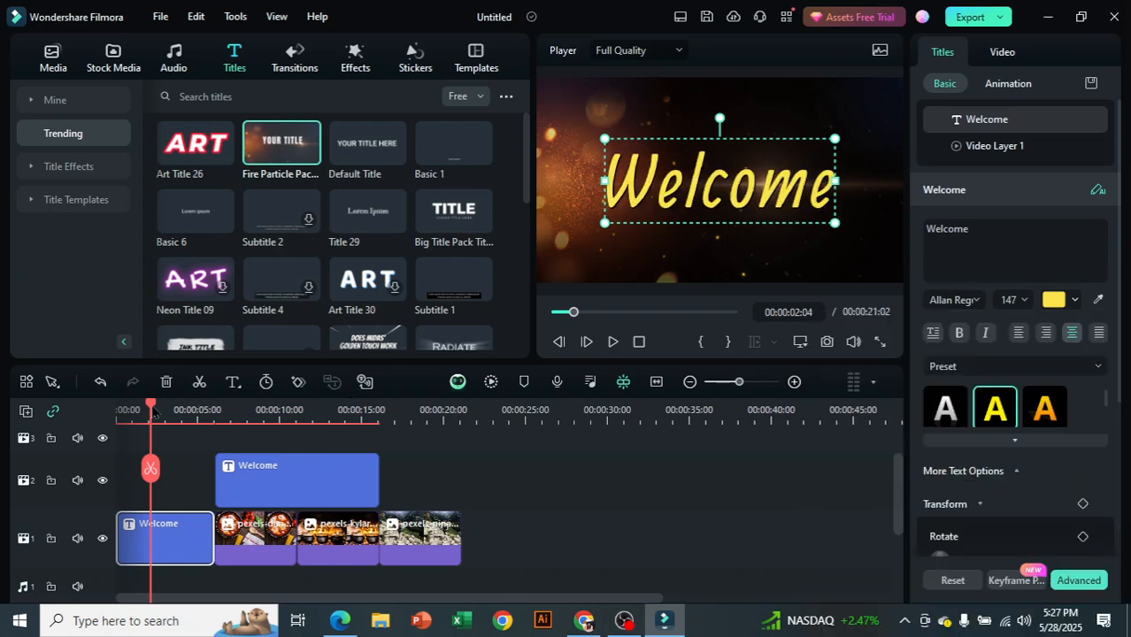
- Play the whole sequence from the start, replay the opening title, and return the playhead to the beginning
{"action": "left_click_drag", "start_coordinate": [153, 413], "coordinate": [110, 414]}
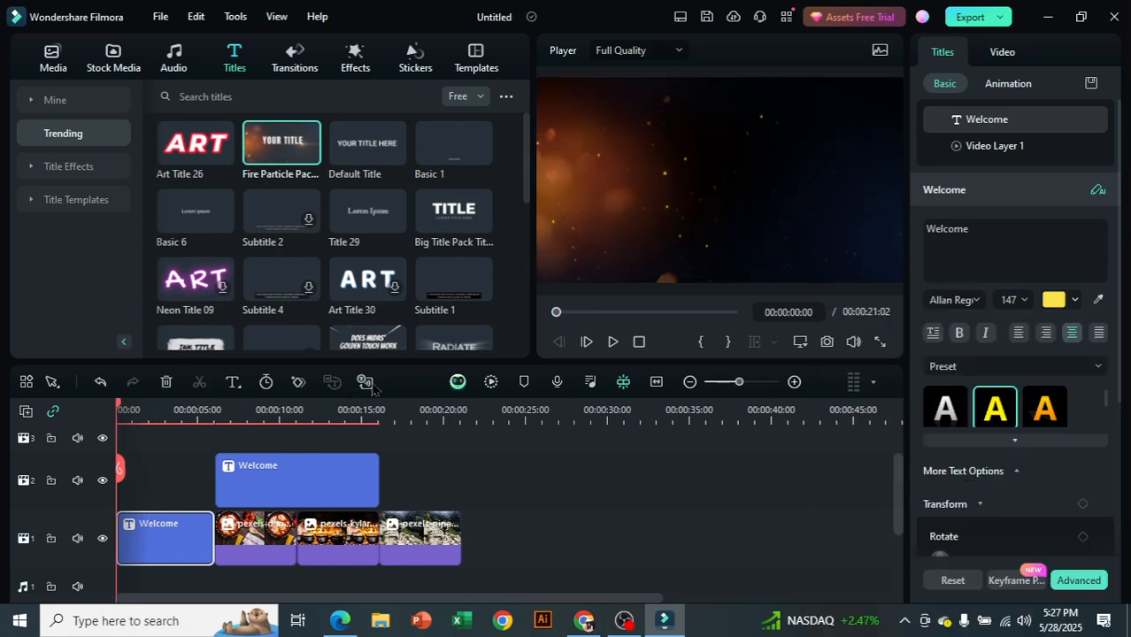
{"action": "left_click", "coordinate": [612, 341]}
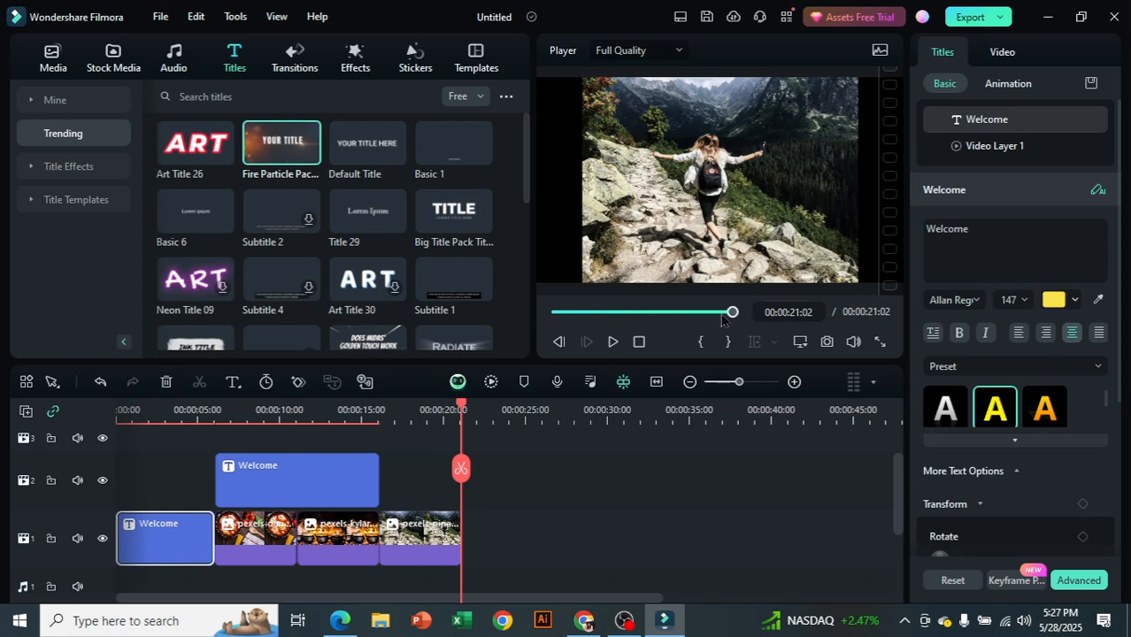
{"action": "left_click_drag", "start_coordinate": [732, 313], "coordinate": [516, 354]}
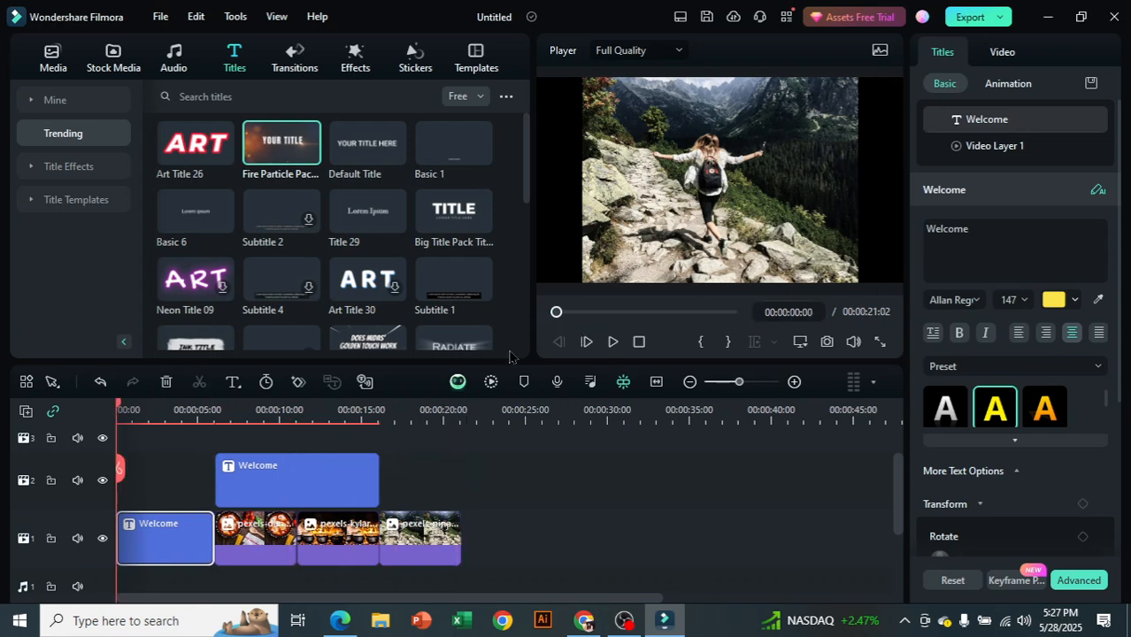
{"action": "left_click", "coordinate": [614, 343]}
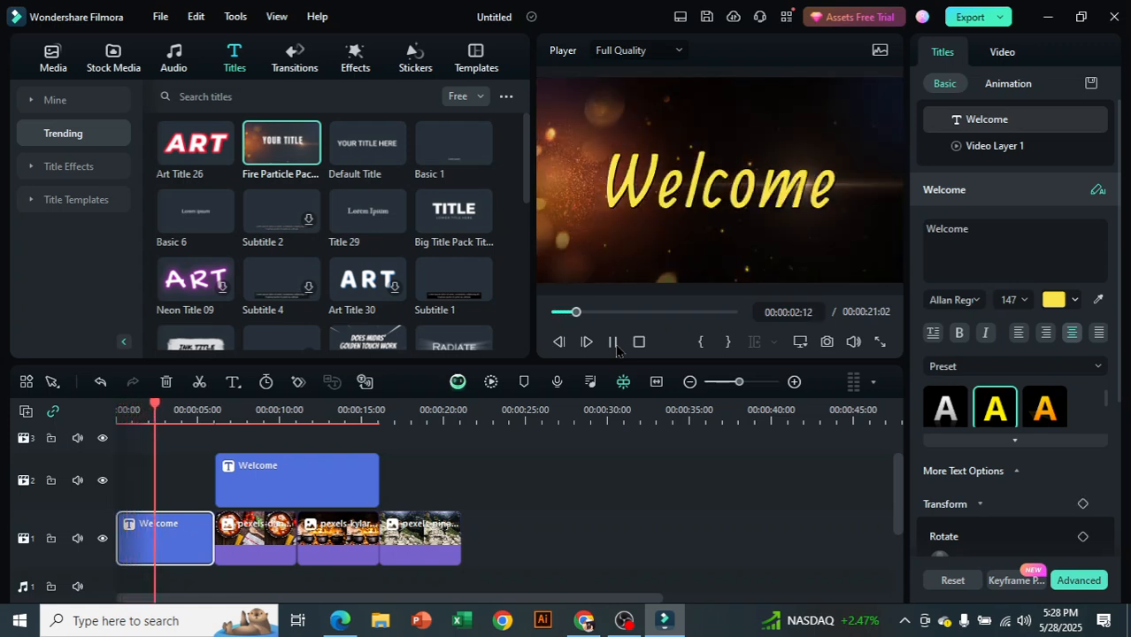
{"action": "left_click", "coordinate": [612, 343]}
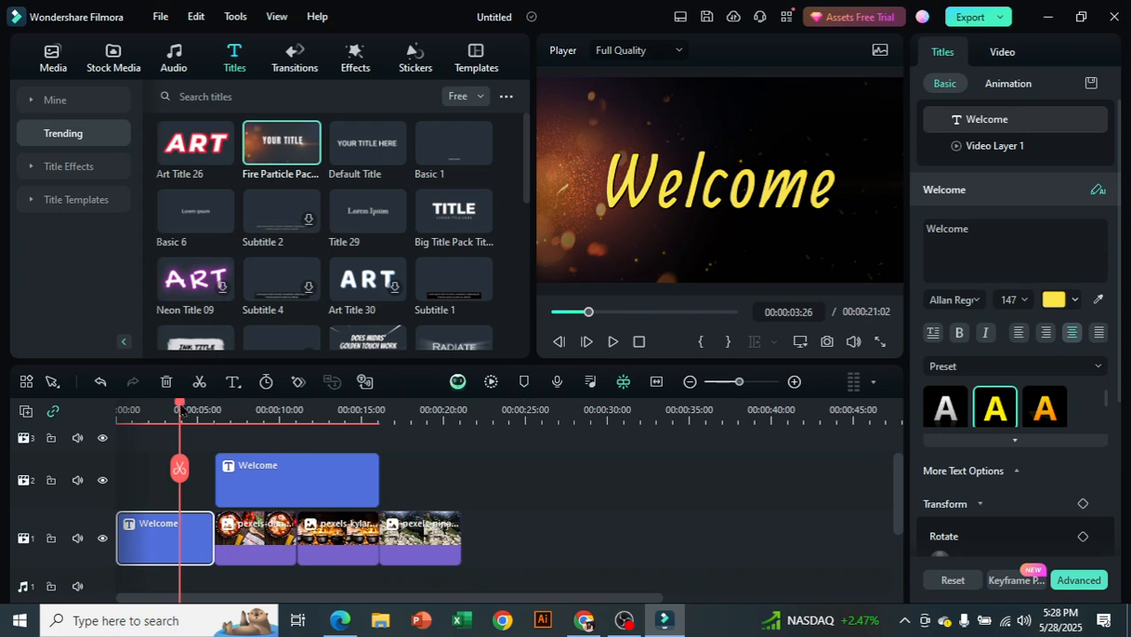
{"action": "key", "text": "Home"}
{"action": "left_click_drag", "start_coordinate": [128, 419], "coordinate": [86, 498]}
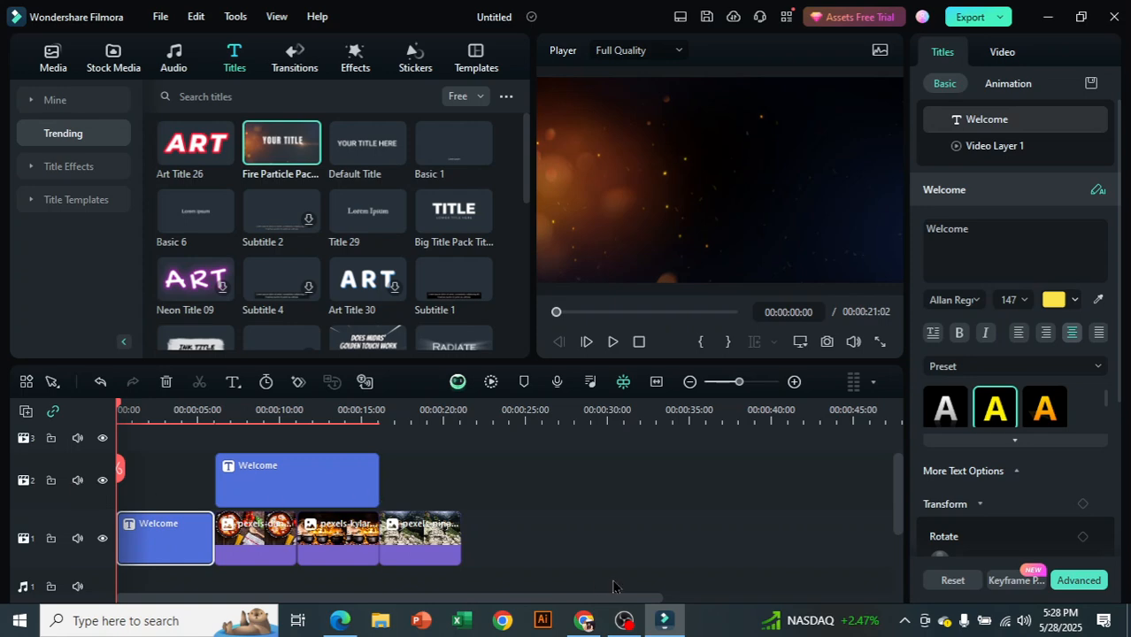
{"action": "left_click", "coordinate": [624, 621]}
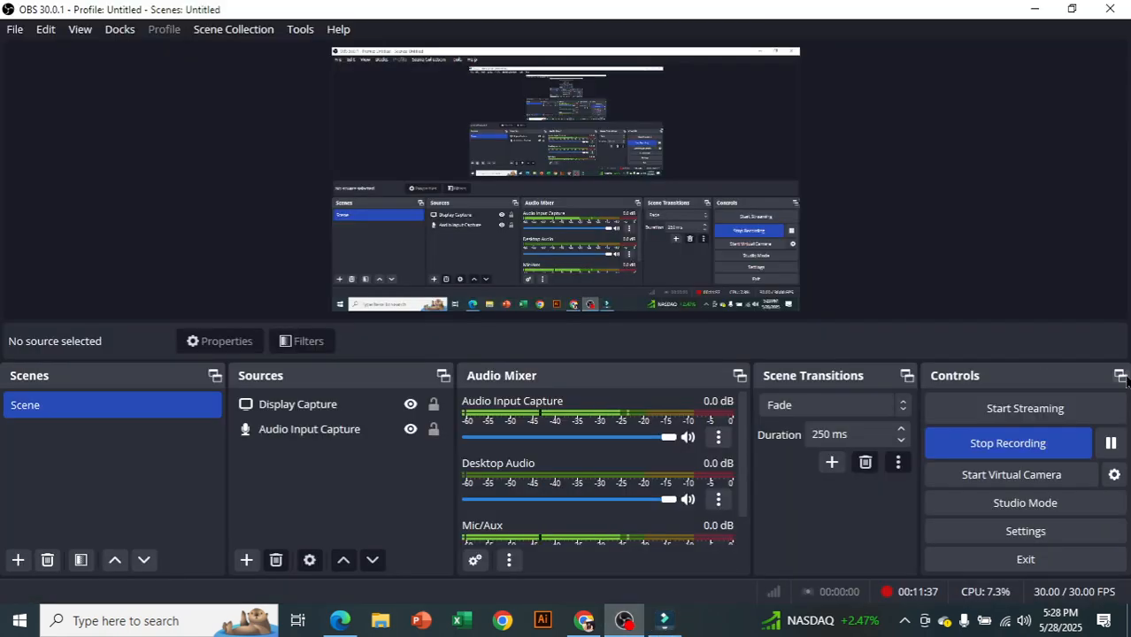
{"action": "left_click", "coordinate": [1112, 447]}
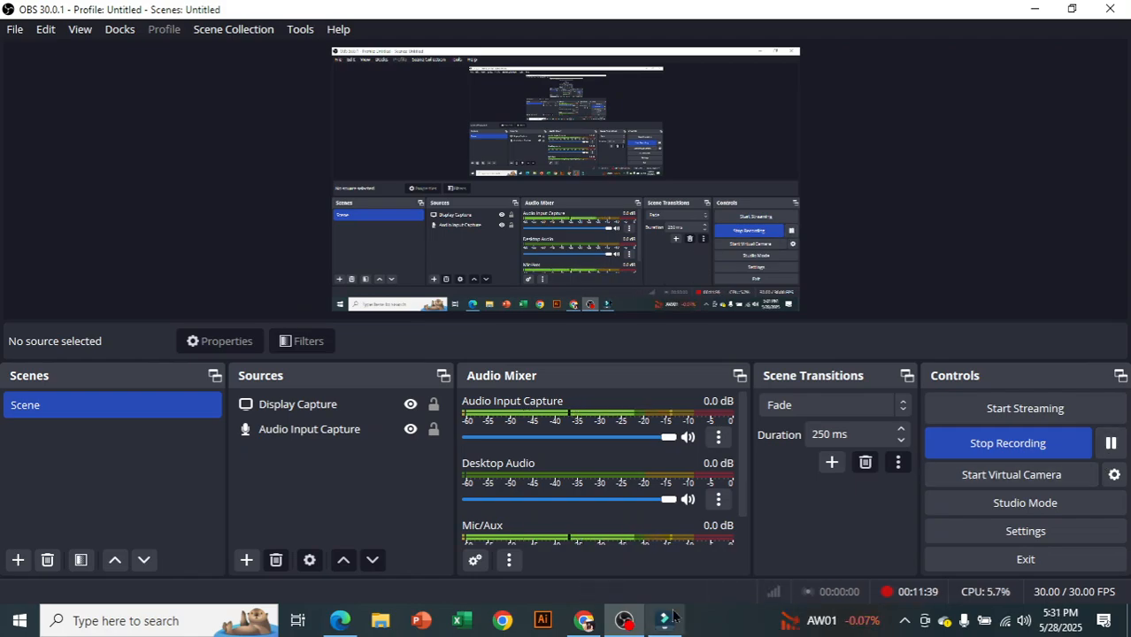
{"action": "left_click", "coordinate": [666, 620]}
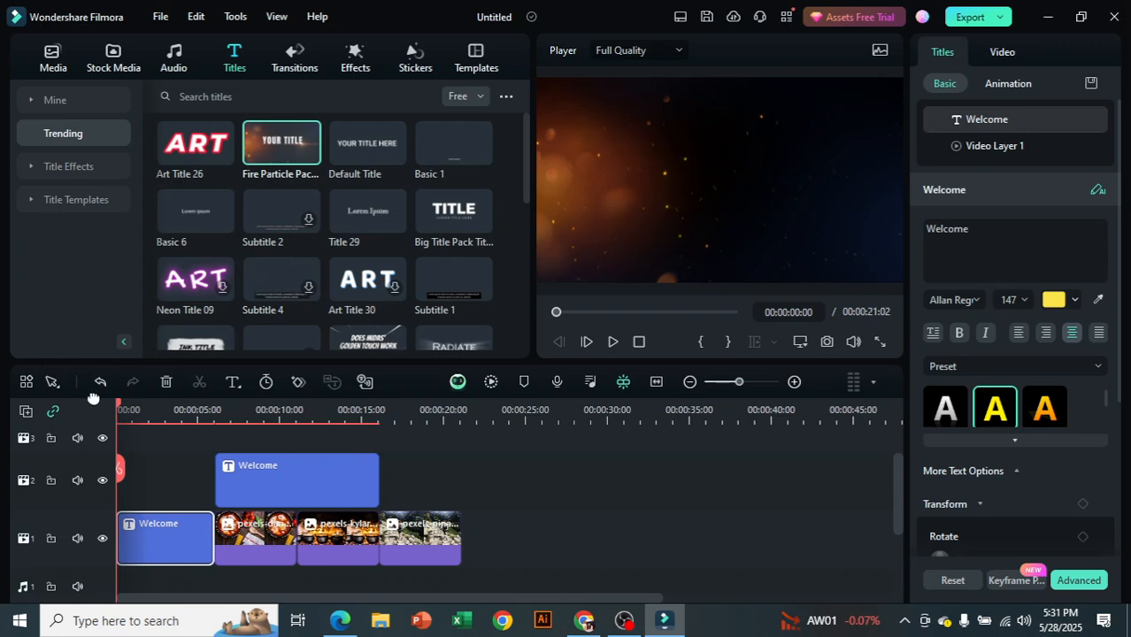
- Play the cut between the first and second images, and return the playhead to just before the cut
{"action": "left_click_drag", "start_coordinate": [119, 409], "coordinate": [283, 461]}
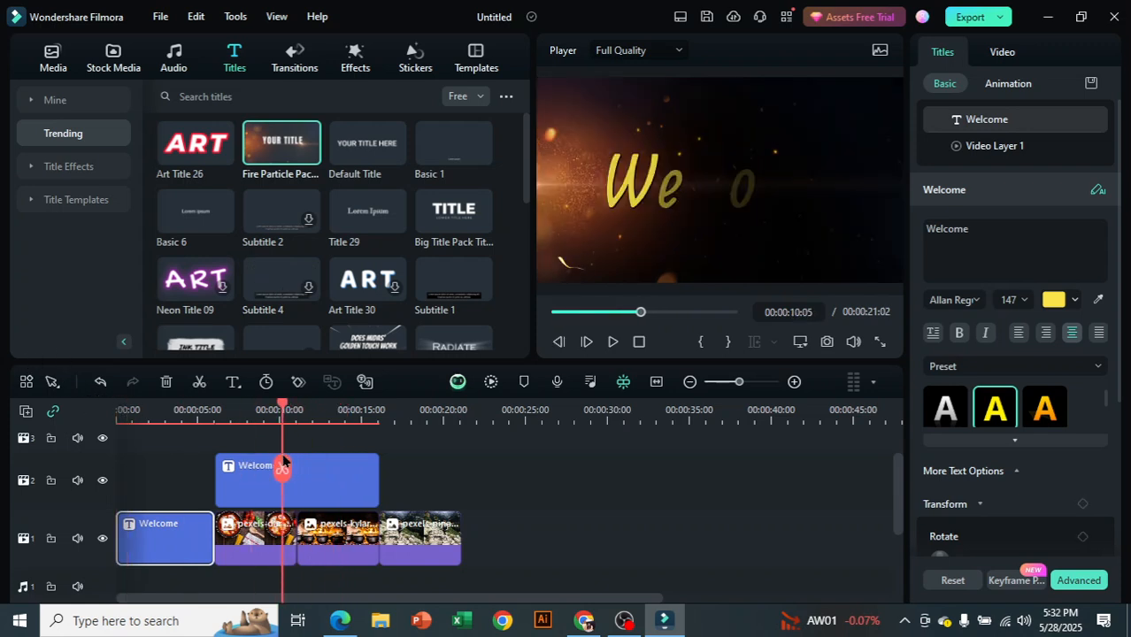
{"action": "left_click", "coordinate": [612, 343]}
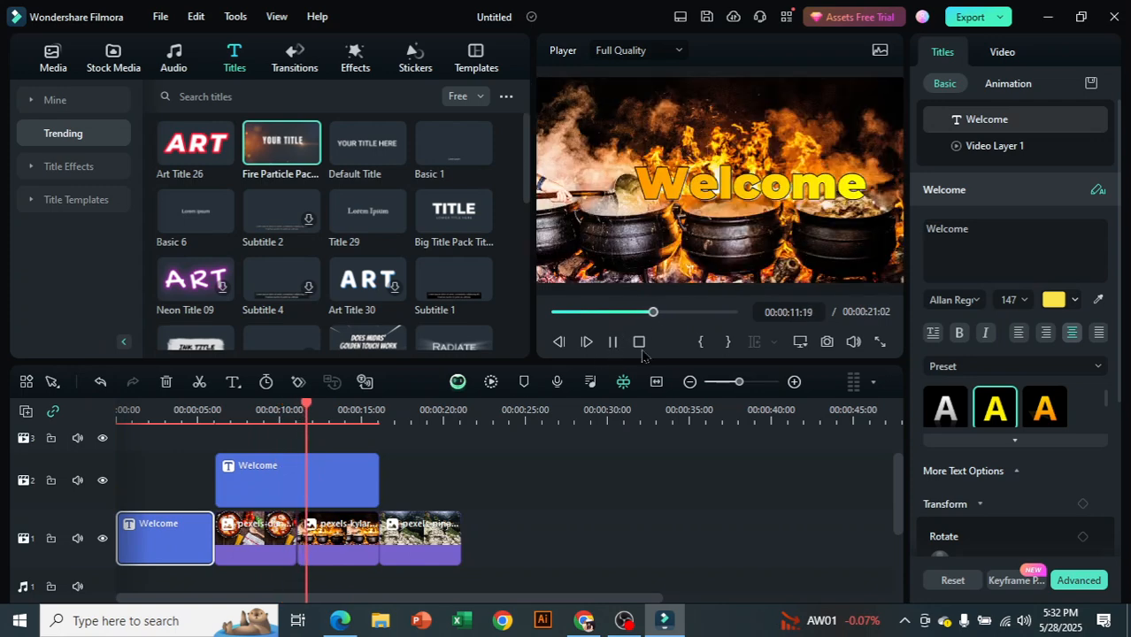
{"action": "left_click", "coordinate": [612, 342]}
{"action": "left_click_drag", "start_coordinate": [324, 413], "coordinate": [280, 415]}
- Add the Photo Freeze transition to the end of the first image and play it from about 8 seconds
{"action": "left_click", "coordinate": [306, 65]}
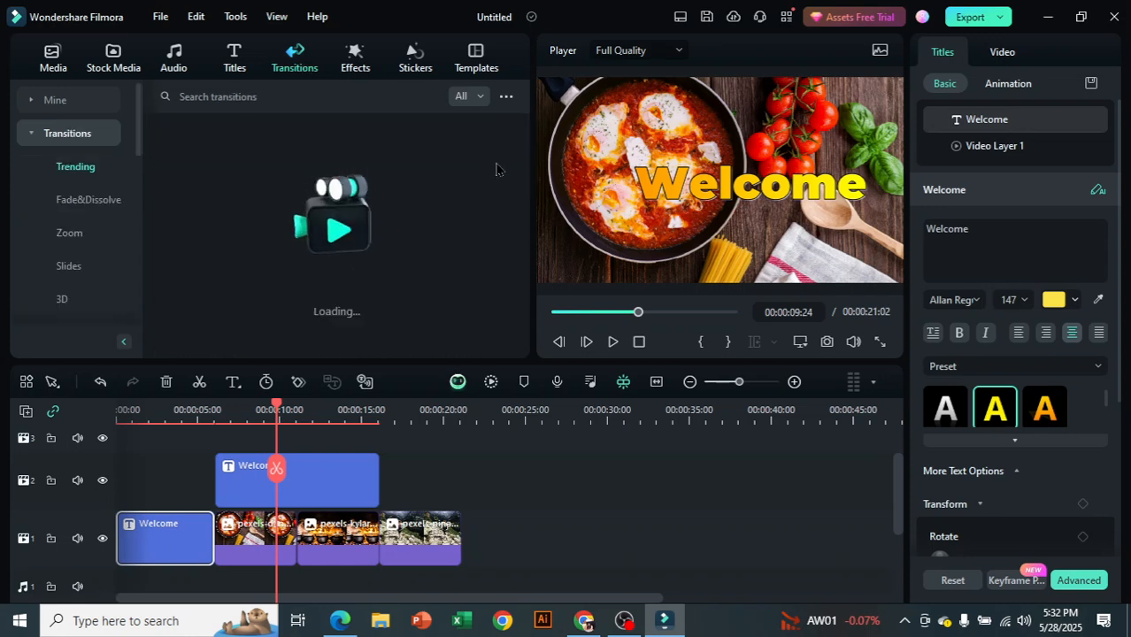
{"action": "mouse_move", "coordinate": [248, 174]}
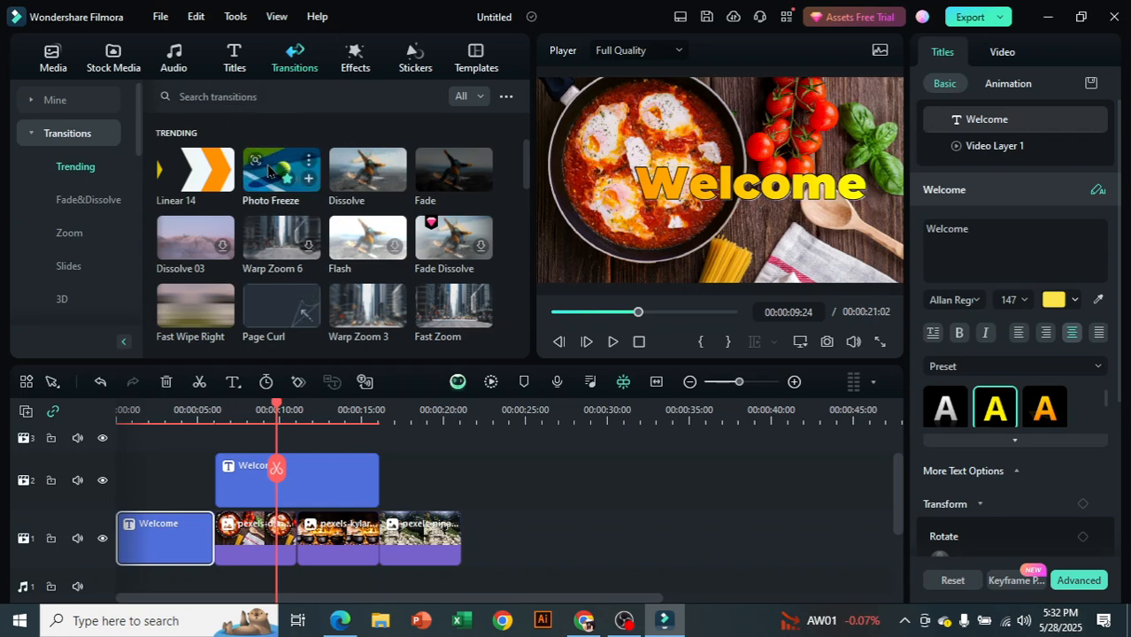
{"action": "left_click_drag", "start_coordinate": [269, 170], "coordinate": [281, 534]}
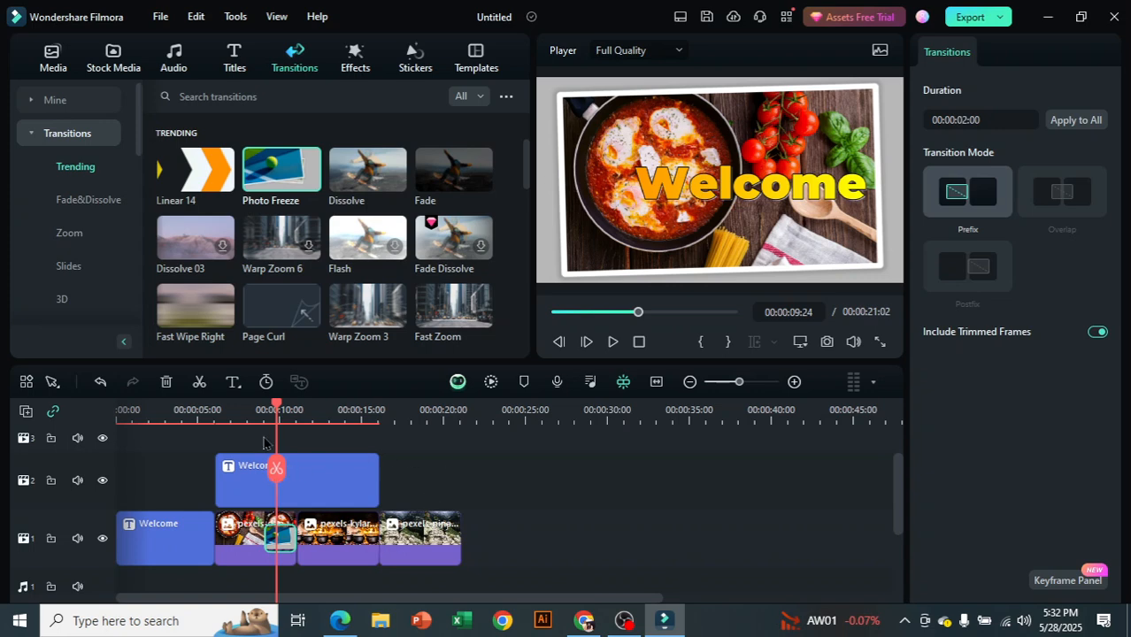
{"action": "left_click_drag", "start_coordinate": [276, 409], "coordinate": [252, 416]}
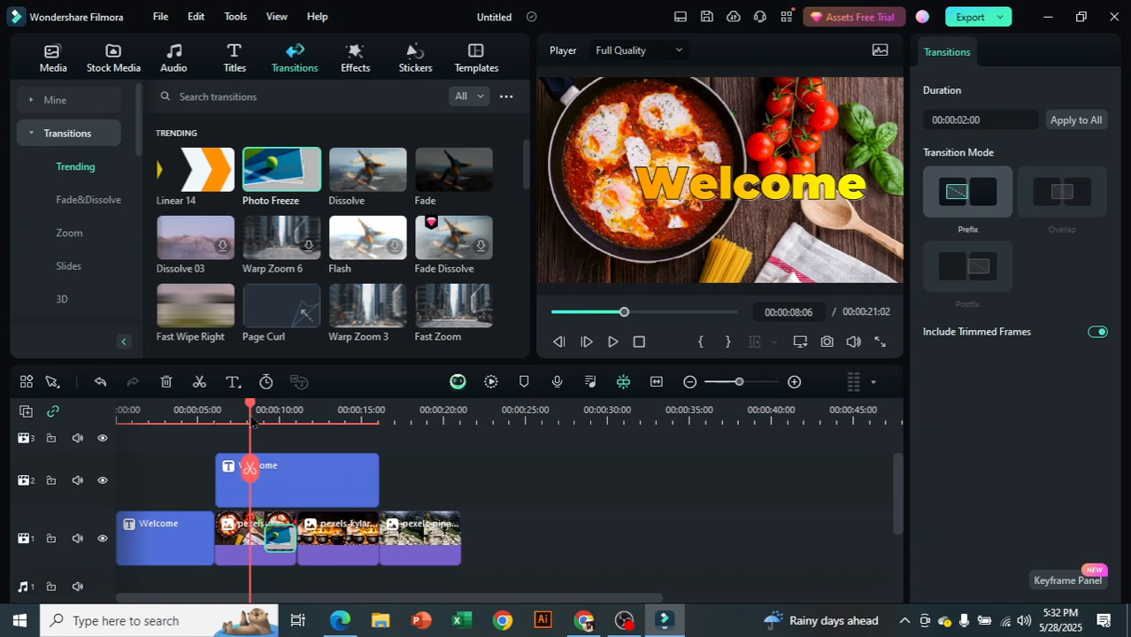
{"action": "left_click", "coordinate": [612, 343]}
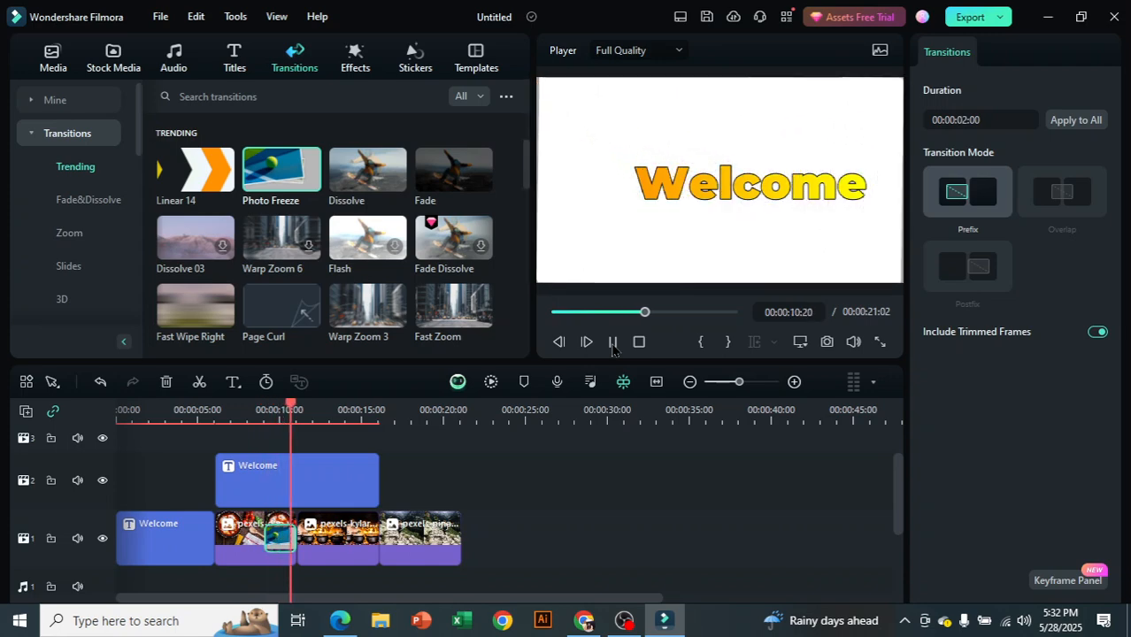
{"action": "left_click", "coordinate": [613, 344]}
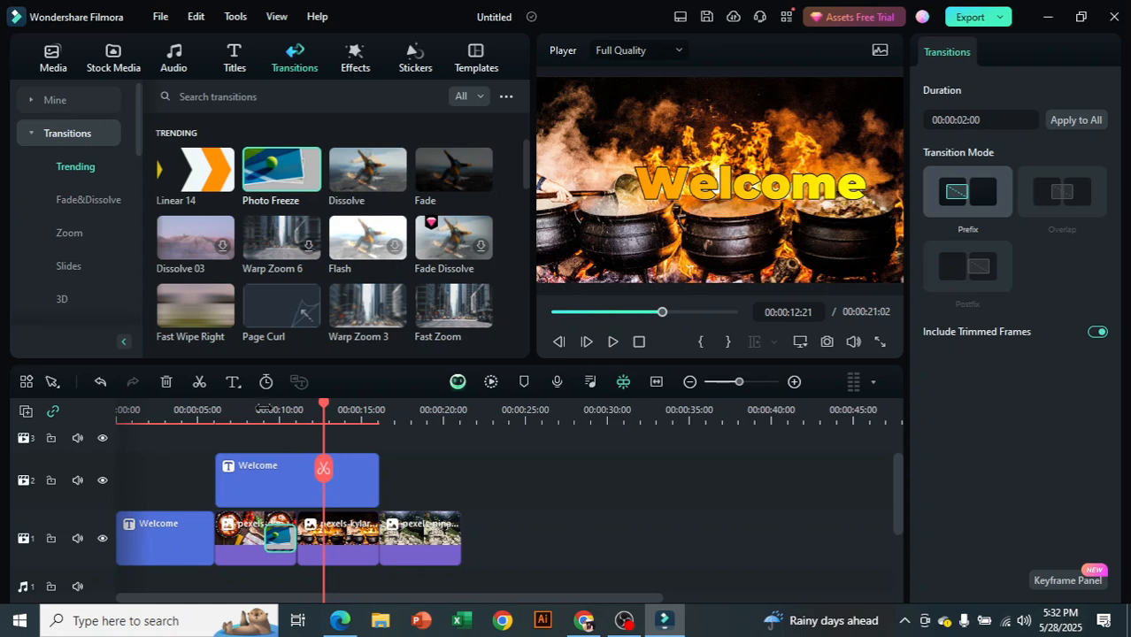
- Add the Page Curl transition to the end of the second image and play it into the third image
{"action": "left_click_drag", "start_coordinate": [323, 412], "coordinate": [347, 412]}
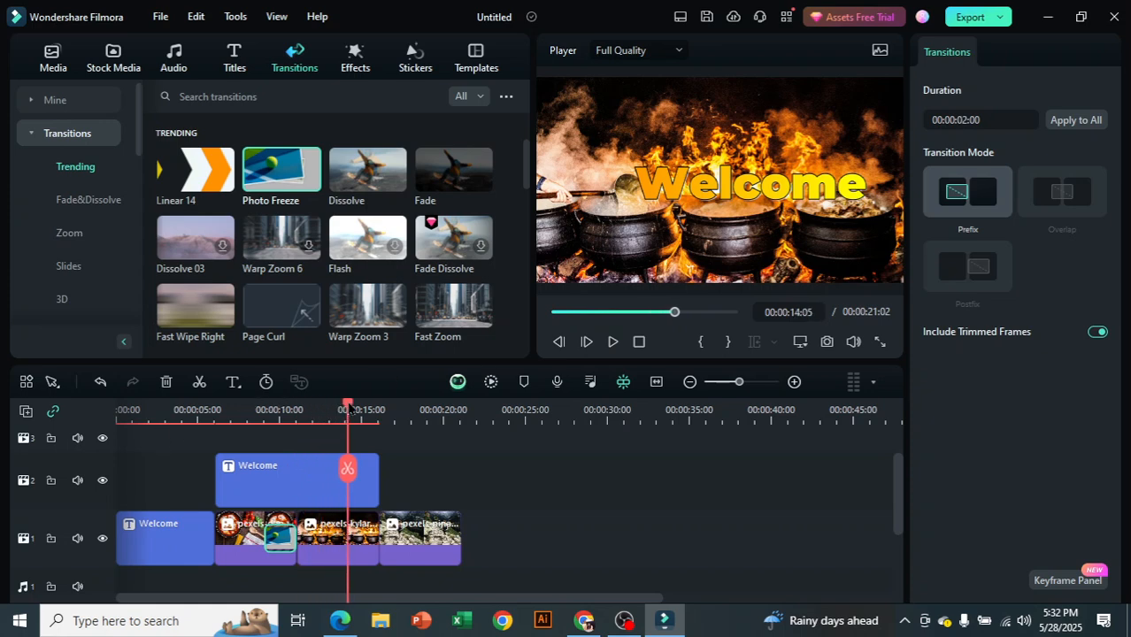
{"action": "left_click", "coordinate": [270, 310]}
{"action": "left_click_drag", "start_coordinate": [270, 310], "coordinate": [363, 536]}
{"action": "mouse_move", "coordinate": [348, 412]}
{"action": "left_mouse_down"}
{"action": "mouse_move", "coordinate": [331, 412]}
{"action": "mouse_move", "coordinate": [341, 411]}
{"action": "left_mouse_up"}
{"action": "left_click", "coordinate": [611, 343]}
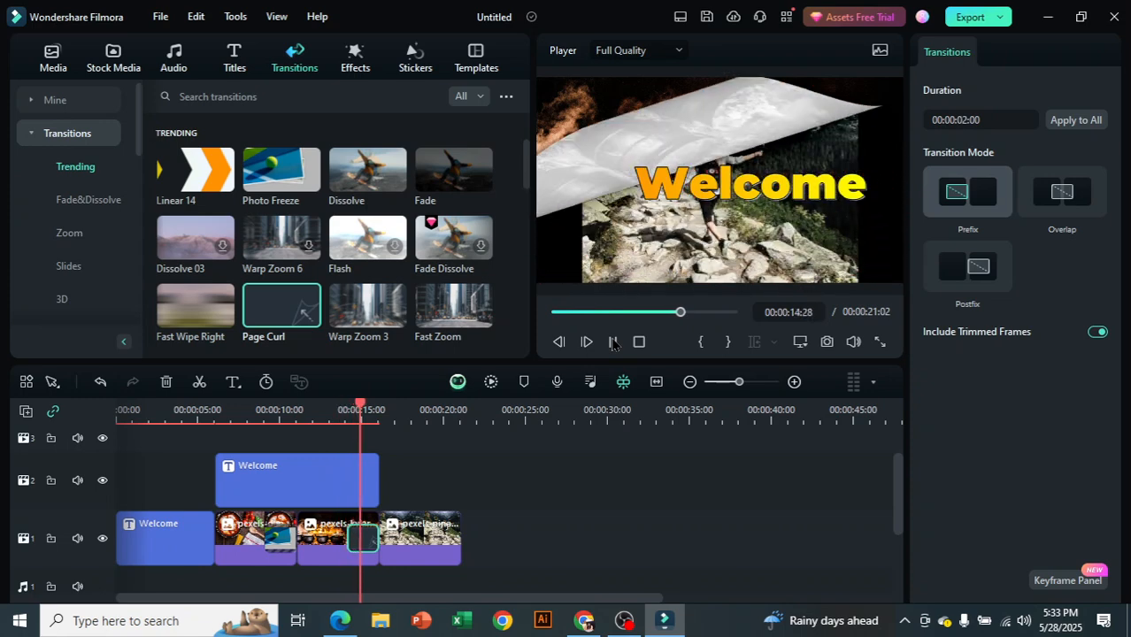
{"action": "left_click", "coordinate": [612, 342]}
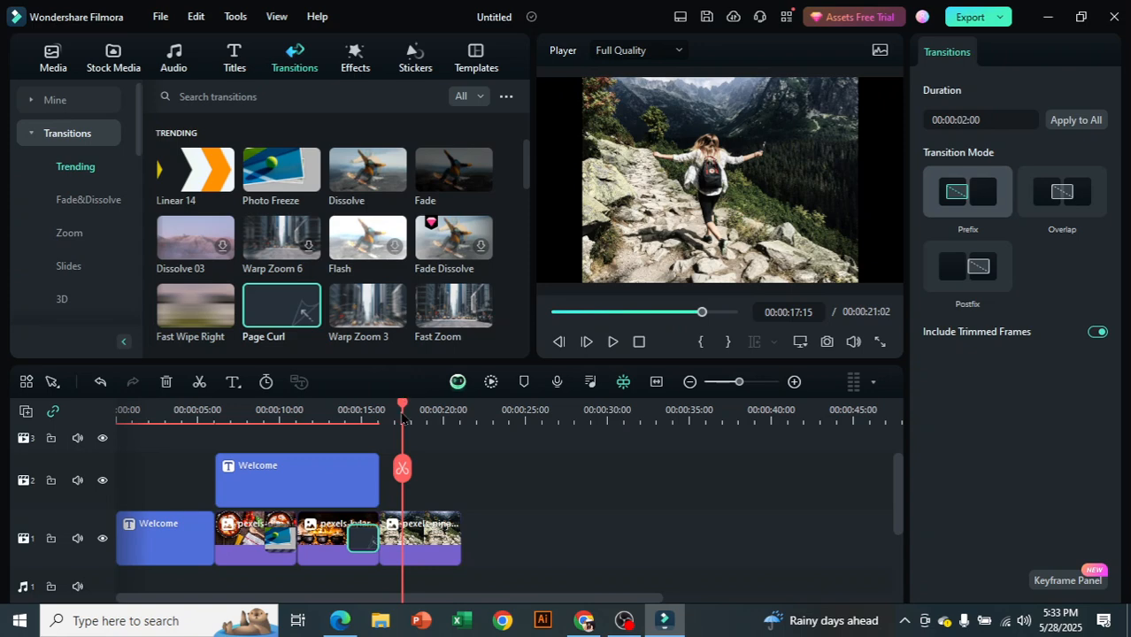
- Add the Linear 14 transition to the start of the second image, play the sequence, and move the playhead back to the first image
{"action": "left_click_drag", "start_coordinate": [390, 411], "coordinate": [267, 437]}
{"action": "left_click_drag", "start_coordinate": [180, 178], "coordinate": [312, 542]}
{"action": "left_click", "coordinate": [612, 342]}
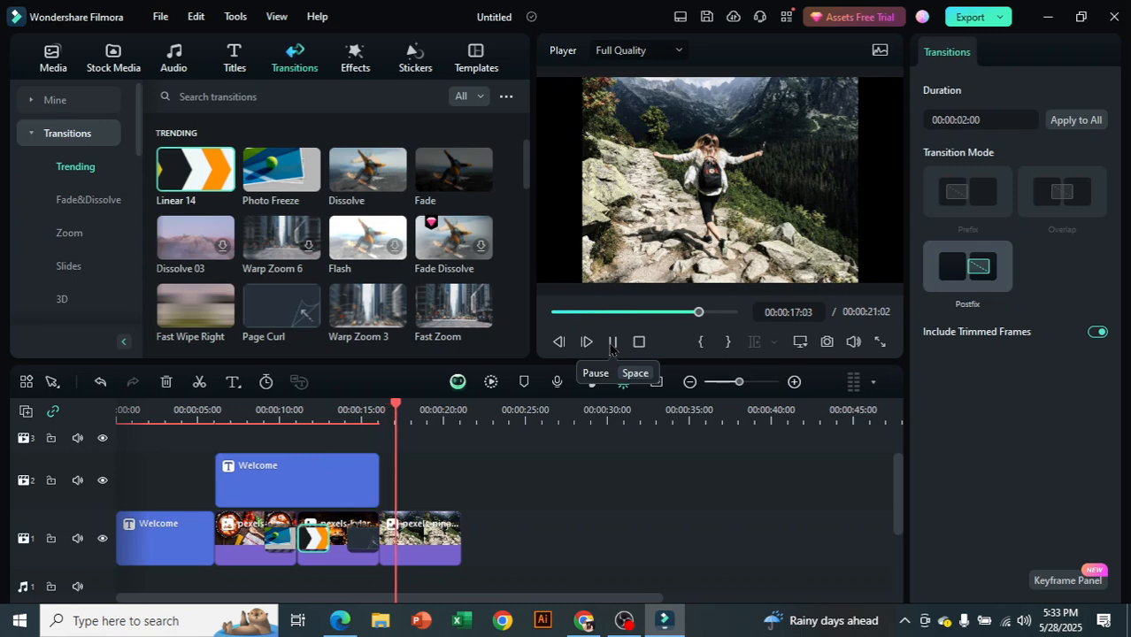
{"action": "left_click", "coordinate": [611, 347]}
{"action": "left_click_drag", "start_coordinate": [405, 407], "coordinate": [237, 462]}
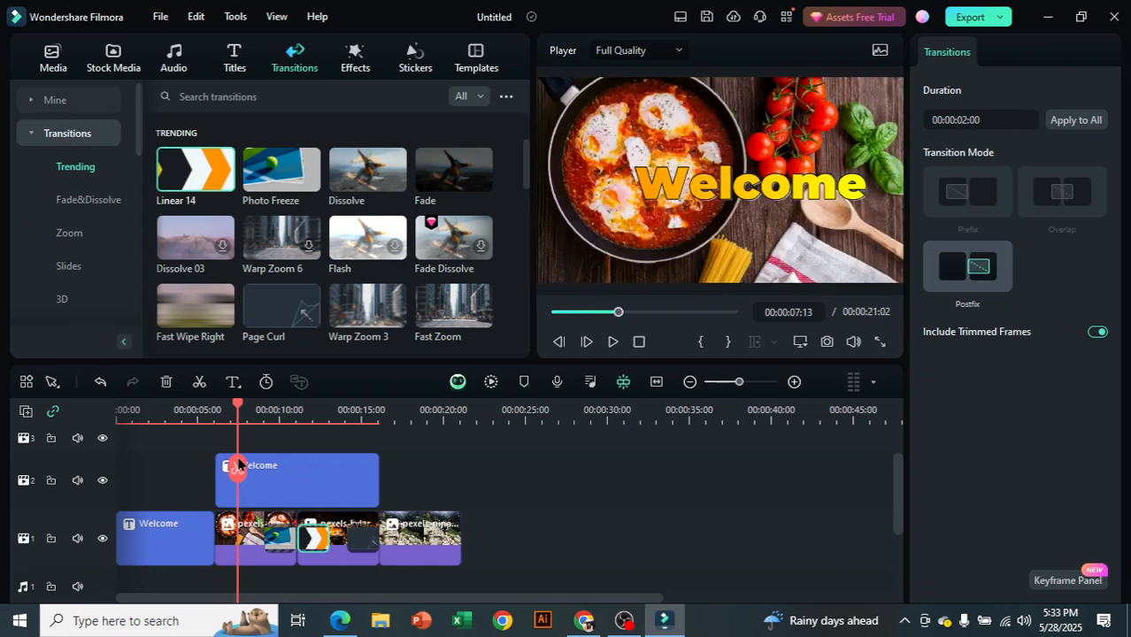
- Look through the available Trending transitions and return to the start of the list
{"action": "scroll", "coordinate": [361, 254], "scroll_direction": "down", "scroll_amount": 3}
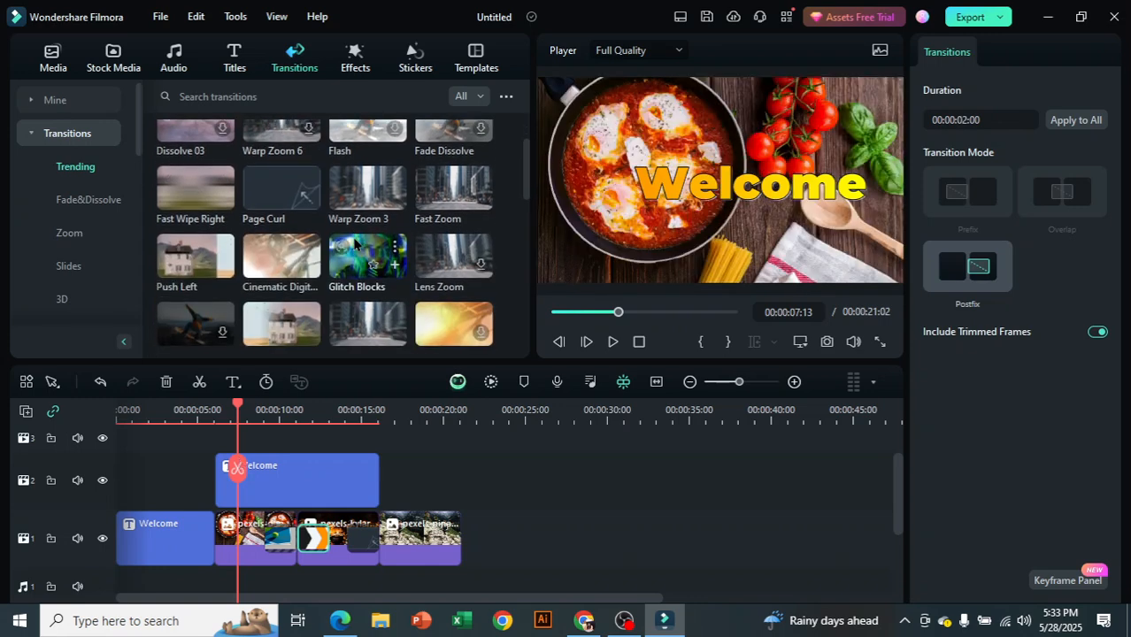
{"action": "scroll", "coordinate": [360, 252], "scroll_direction": "down", "scroll_amount": 5}
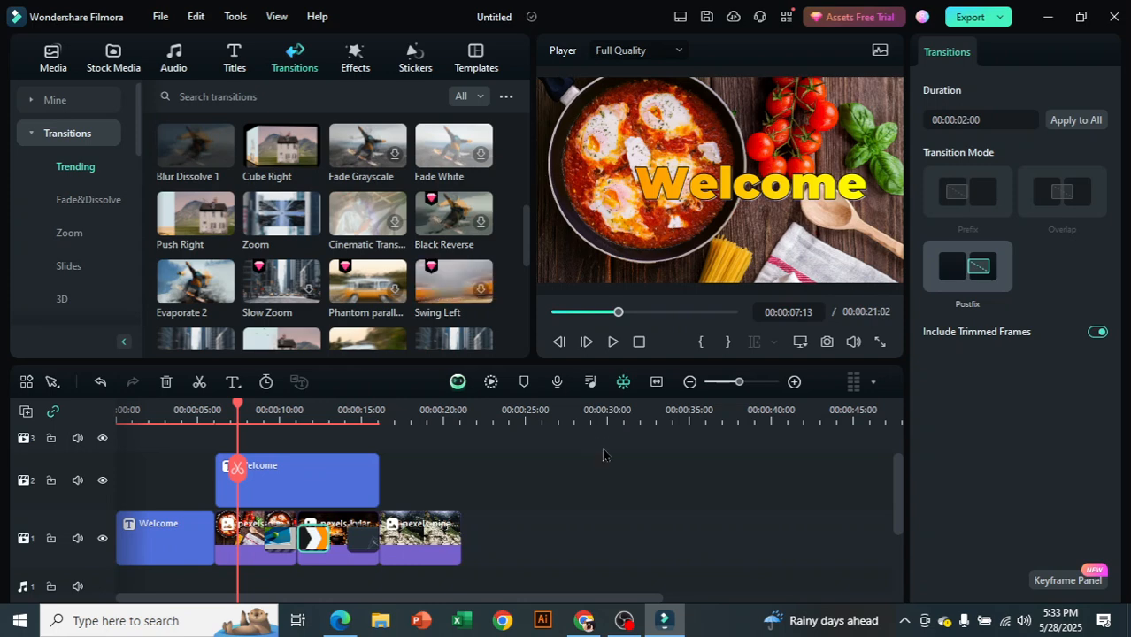
{"action": "scroll", "coordinate": [354, 261], "scroll_direction": "down", "scroll_amount": 3}
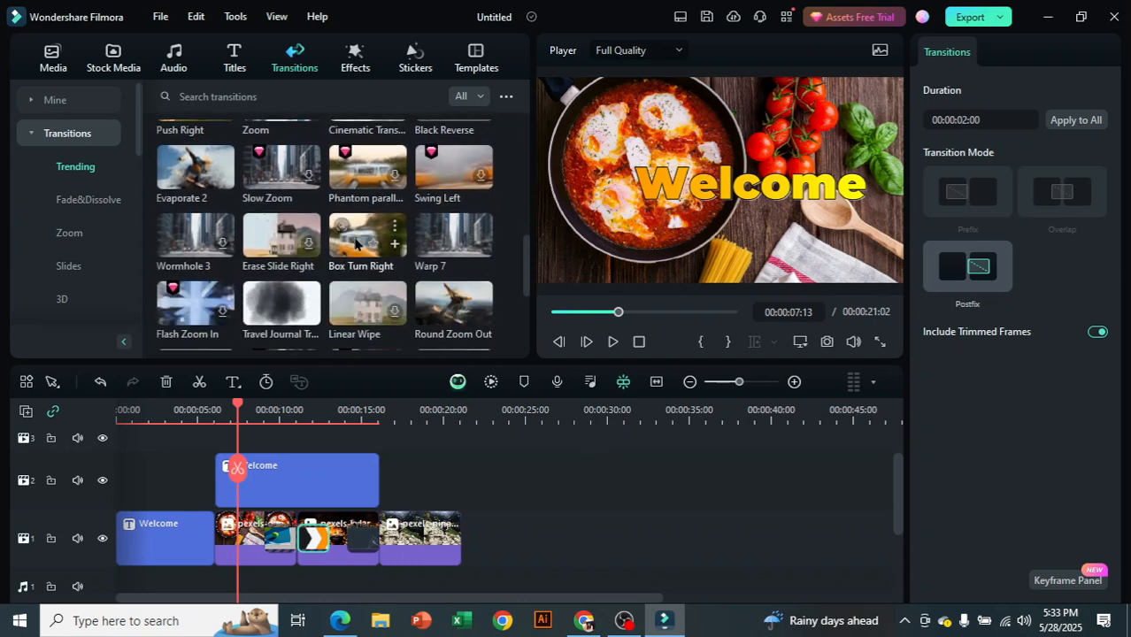
{"action": "scroll", "coordinate": [351, 267], "scroll_direction": "down", "scroll_amount": 5}
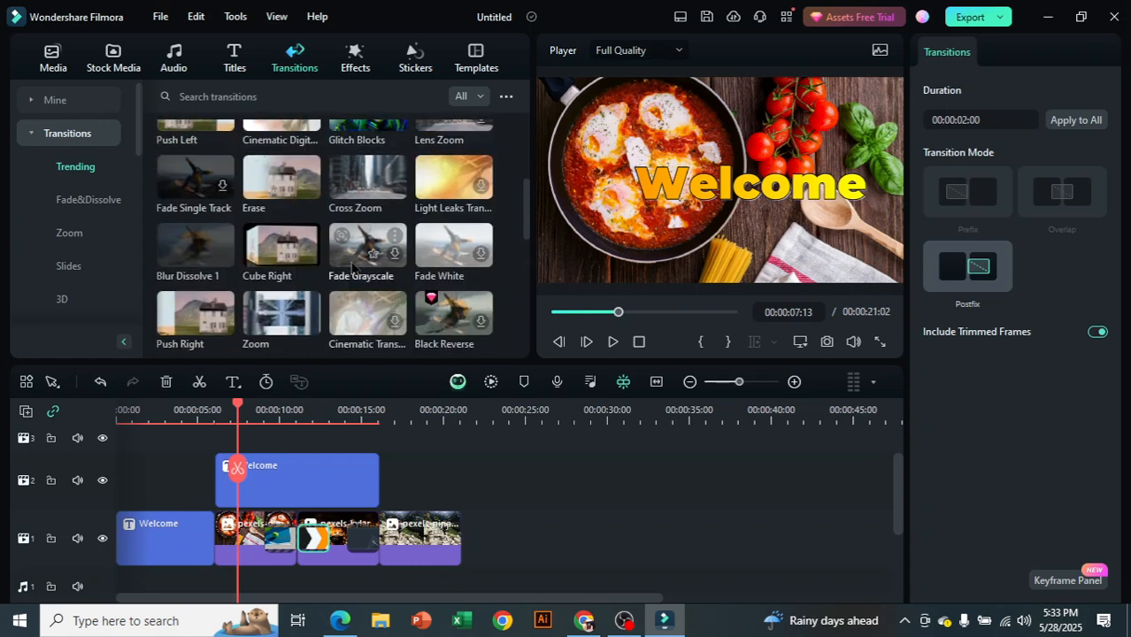
{"action": "scroll", "coordinate": [351, 268], "scroll_direction": "up", "scroll_amount": 1}
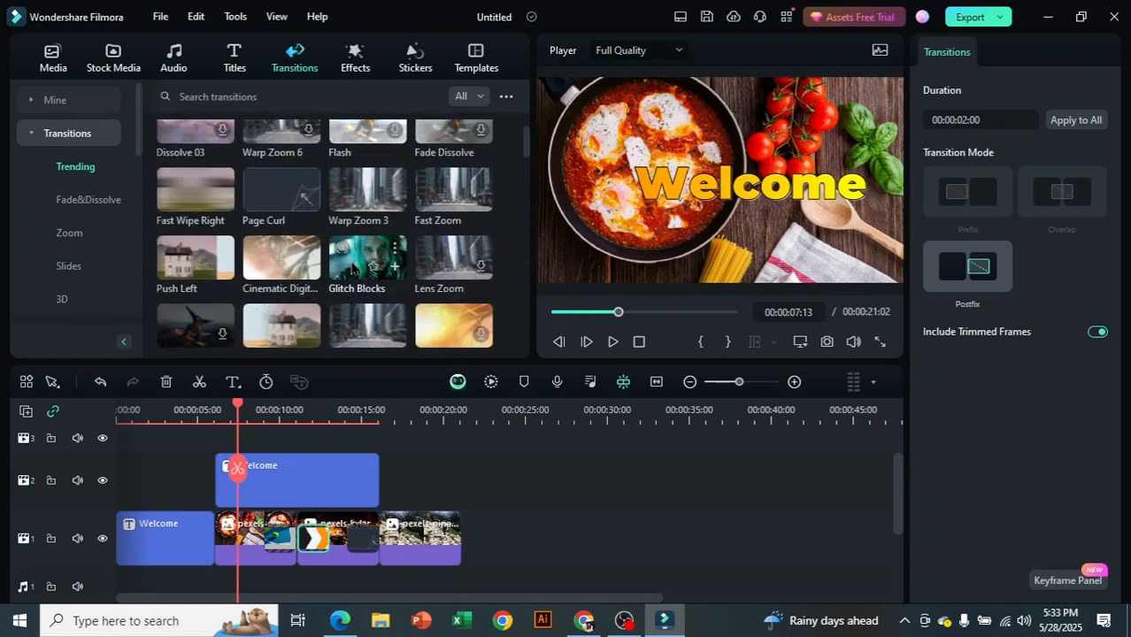
{"action": "scroll", "coordinate": [352, 267], "scroll_direction": "up", "scroll_amount": 3}
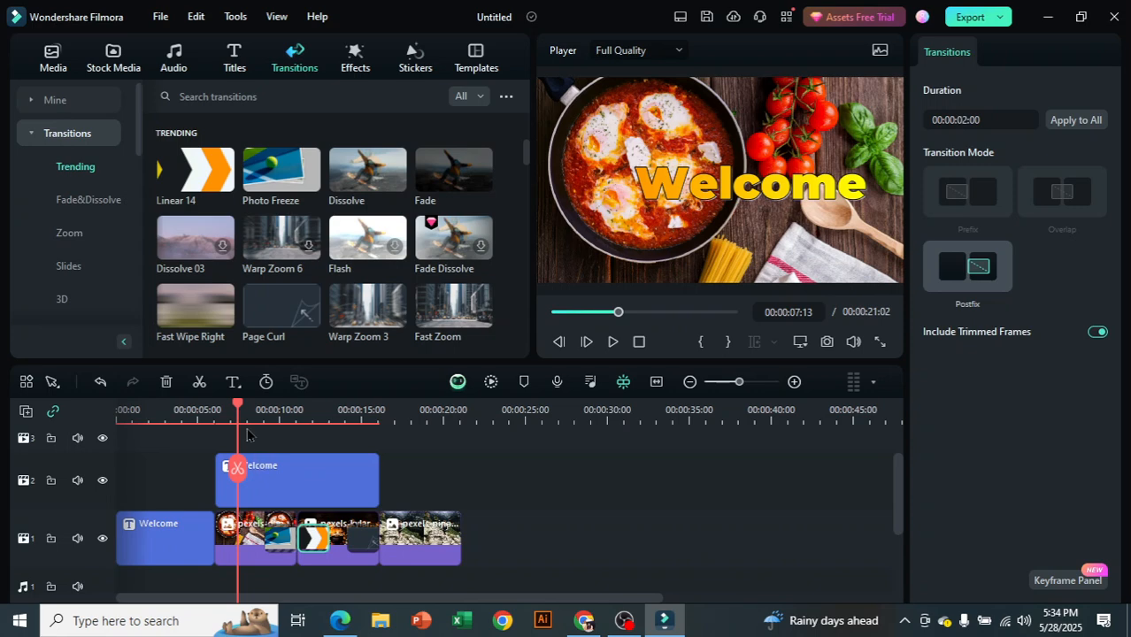
- Play the opening Welcome title from the start of the timeline and pause it at about 4 seconds
{"action": "left_click_drag", "start_coordinate": [237, 407], "coordinate": [118, 407]}
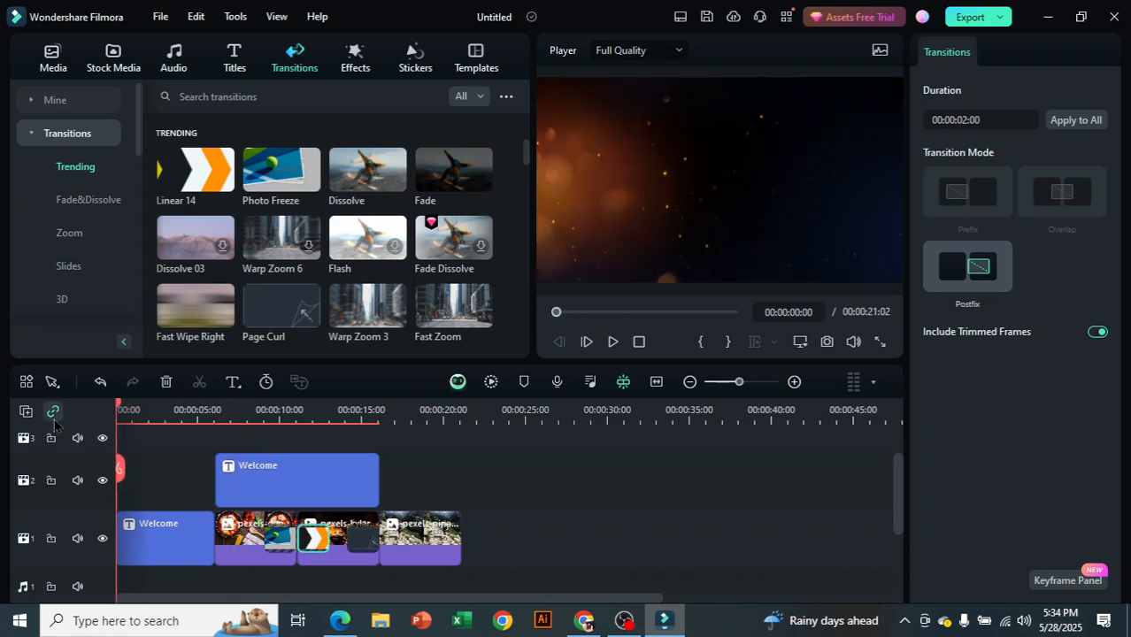
{"action": "left_click", "coordinate": [612, 342]}
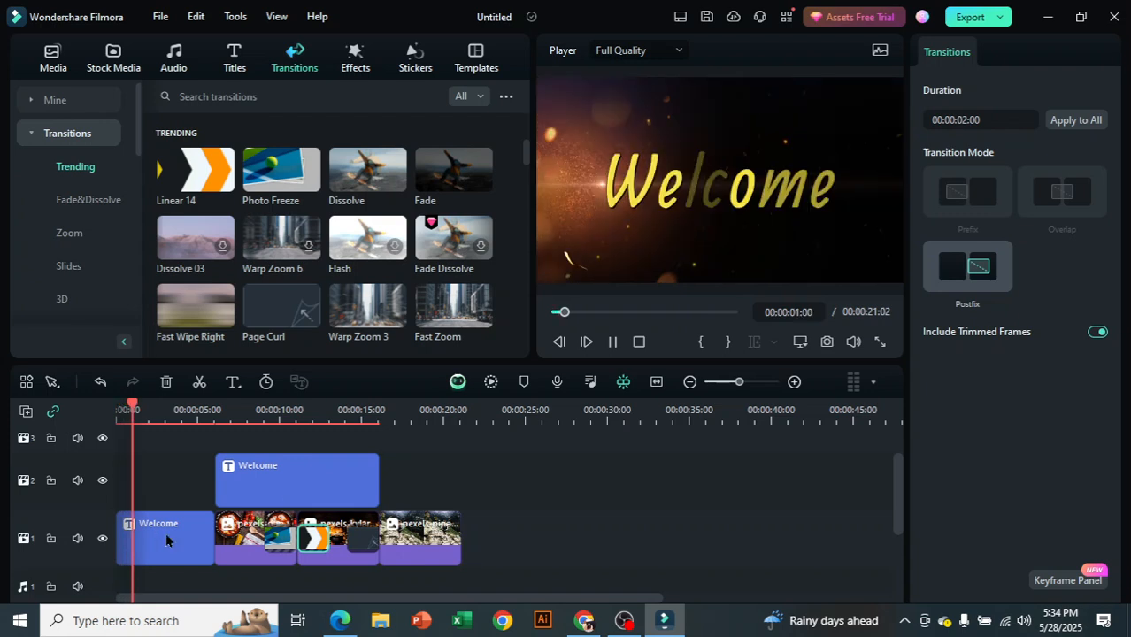
{"action": "left_click", "coordinate": [612, 342]}
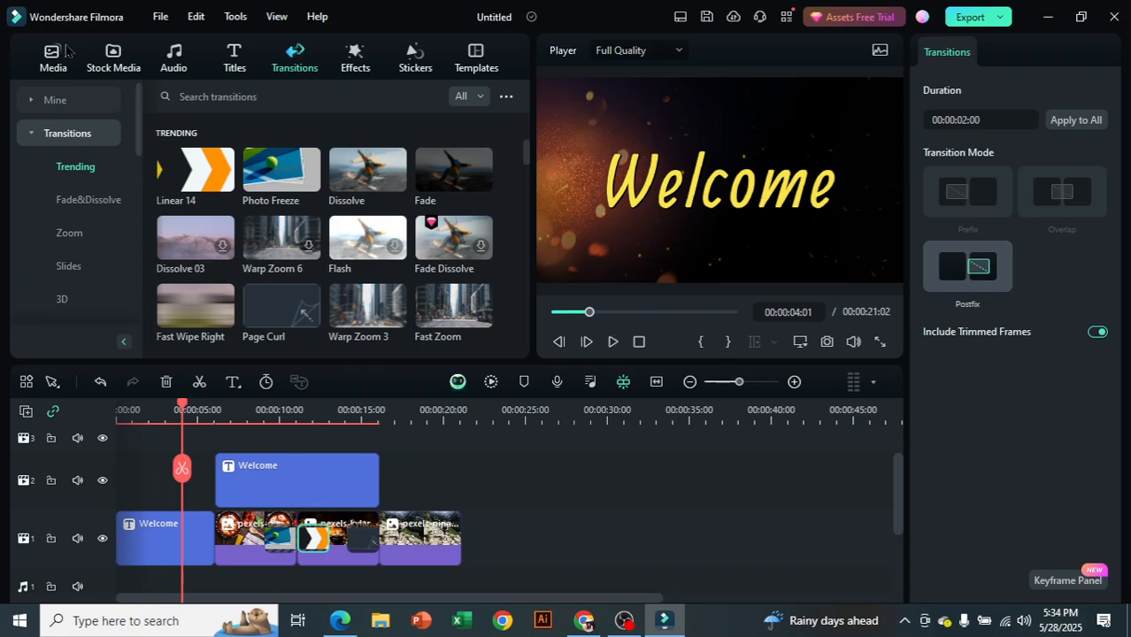
- Show the Trending titles, then play the sequence from the start and pause at about 11 seconds, in the second image's transition
{"action": "left_click", "coordinate": [235, 59]}
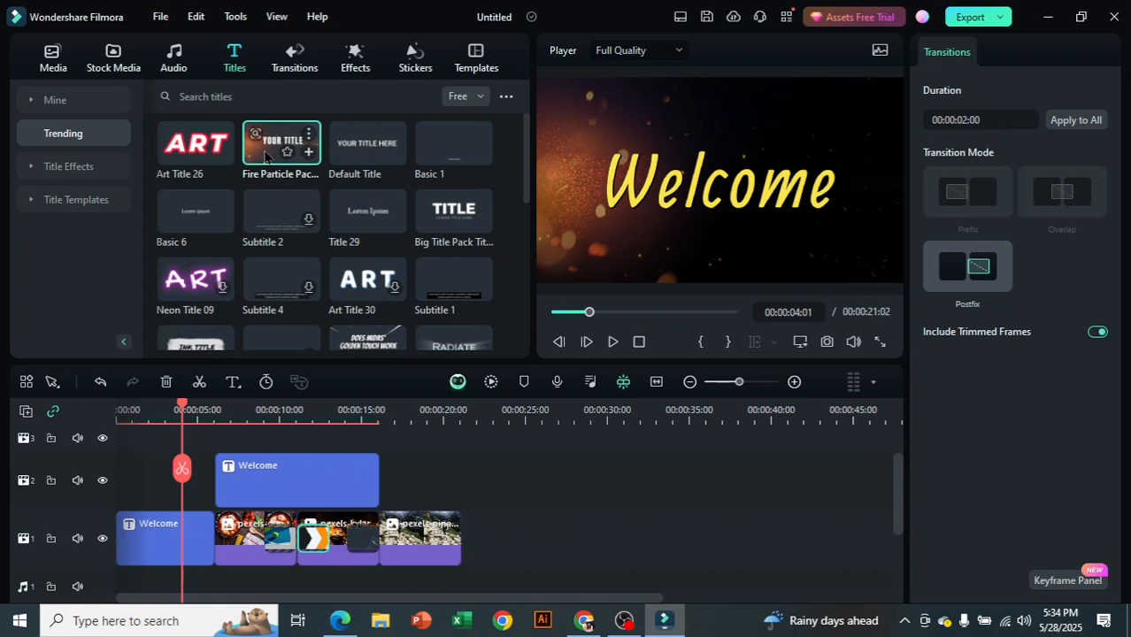
{"action": "left_click_drag", "start_coordinate": [589, 312], "coordinate": [556, 312]}
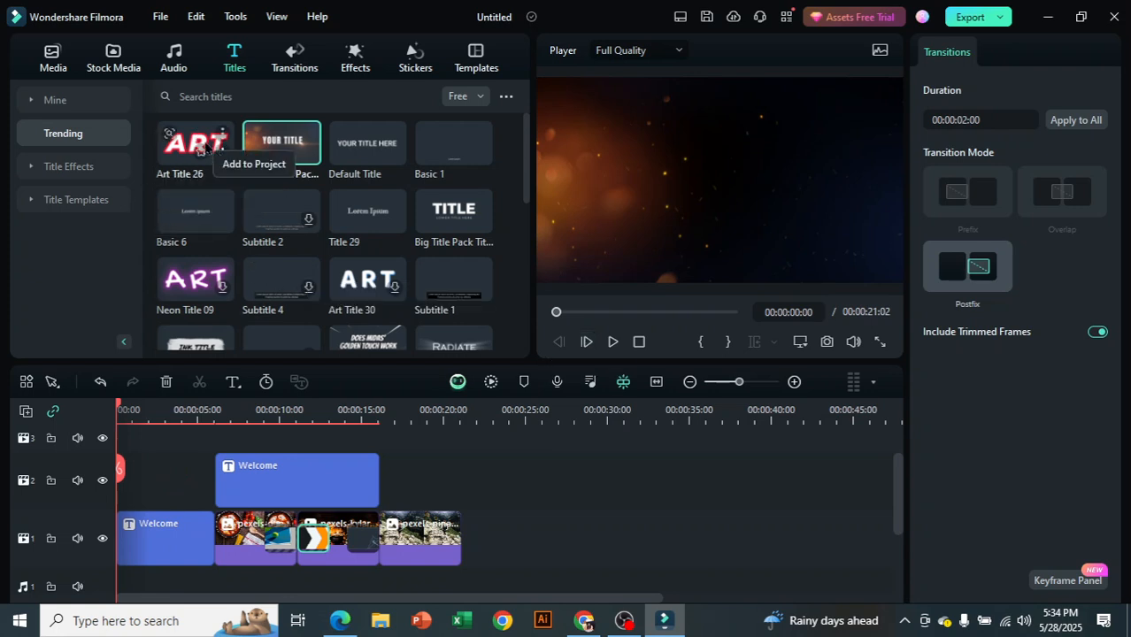
{"action": "left_click", "coordinate": [613, 342]}
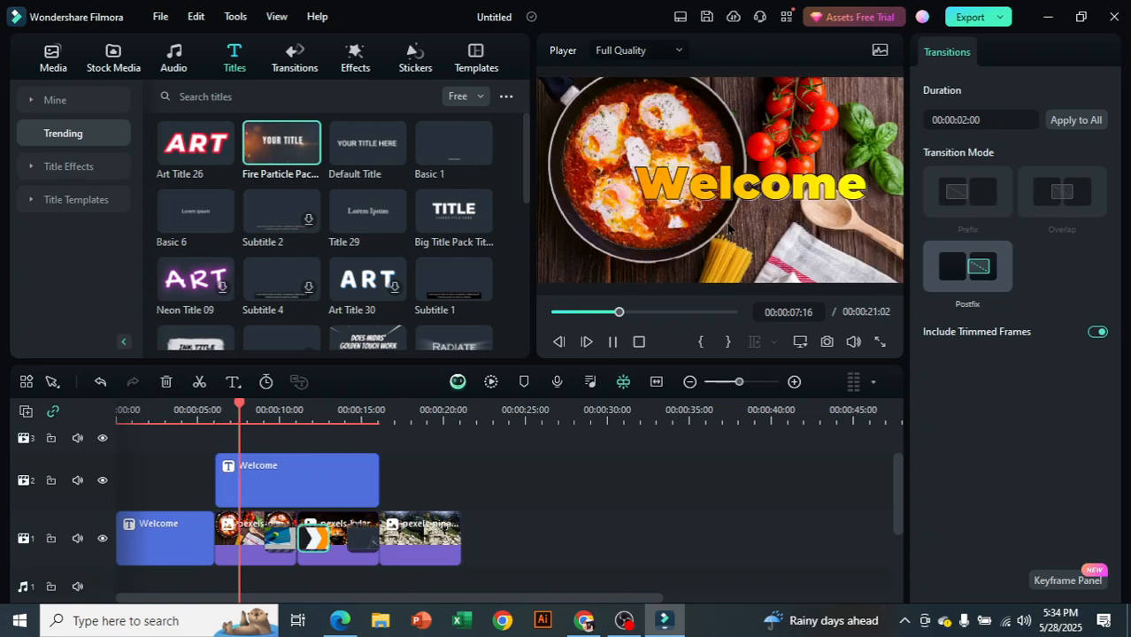
{"action": "left_click", "coordinate": [612, 348]}
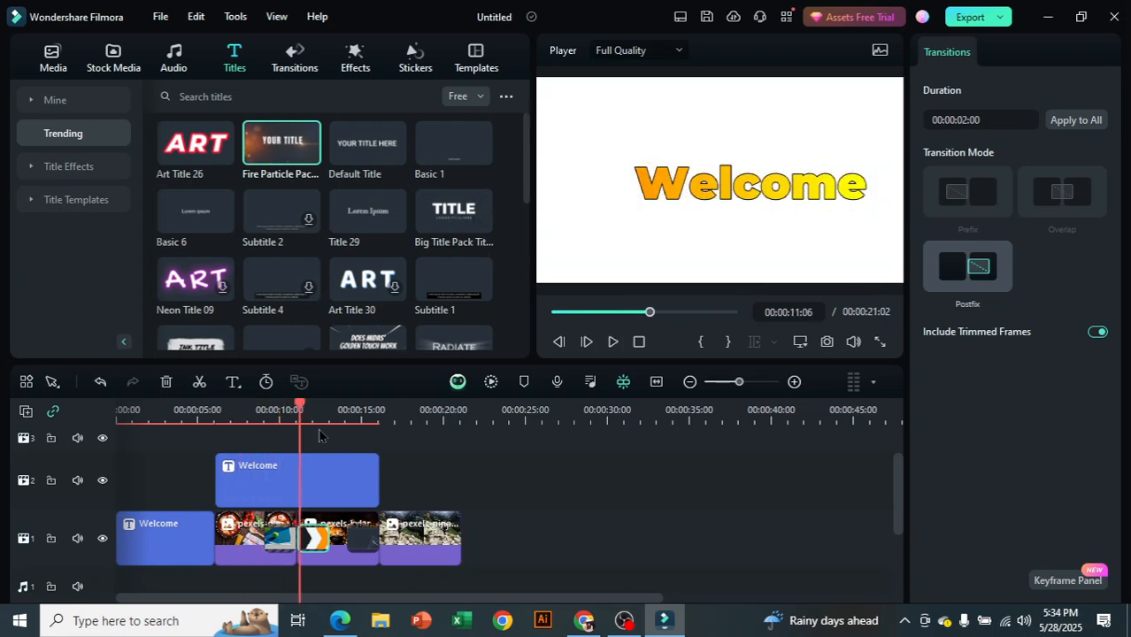
- Add the Split Screen 18 template to the main track directly after the third image, and look over the other Basic split-screen layouts
{"action": "left_click_drag", "start_coordinate": [300, 413], "coordinate": [387, 371]}
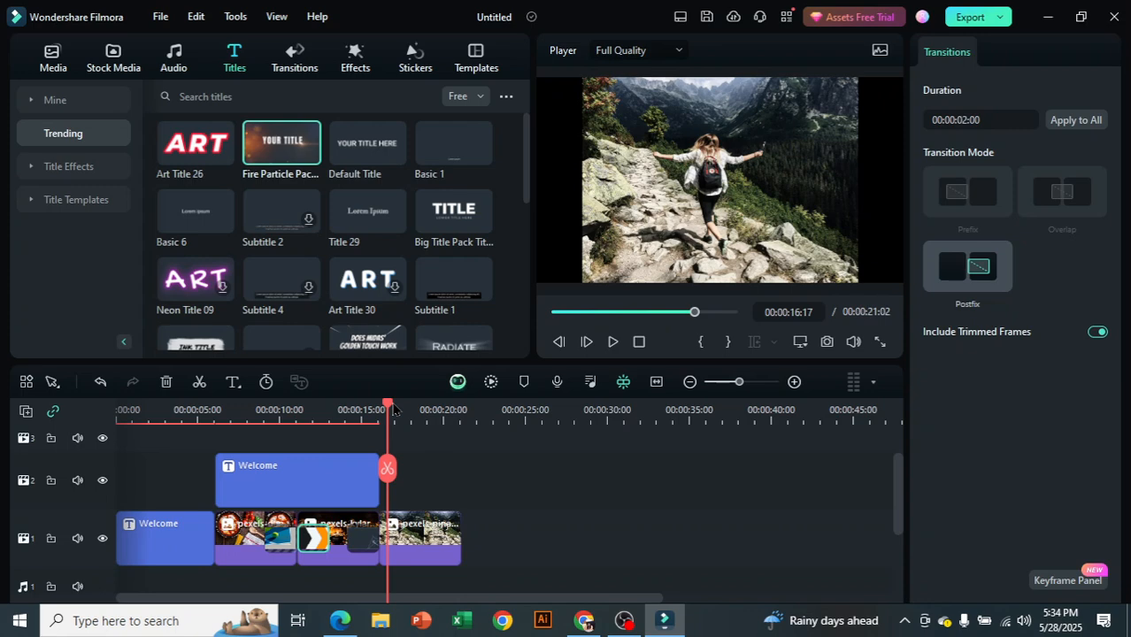
{"action": "left_click_drag", "start_coordinate": [390, 412], "coordinate": [462, 418]}
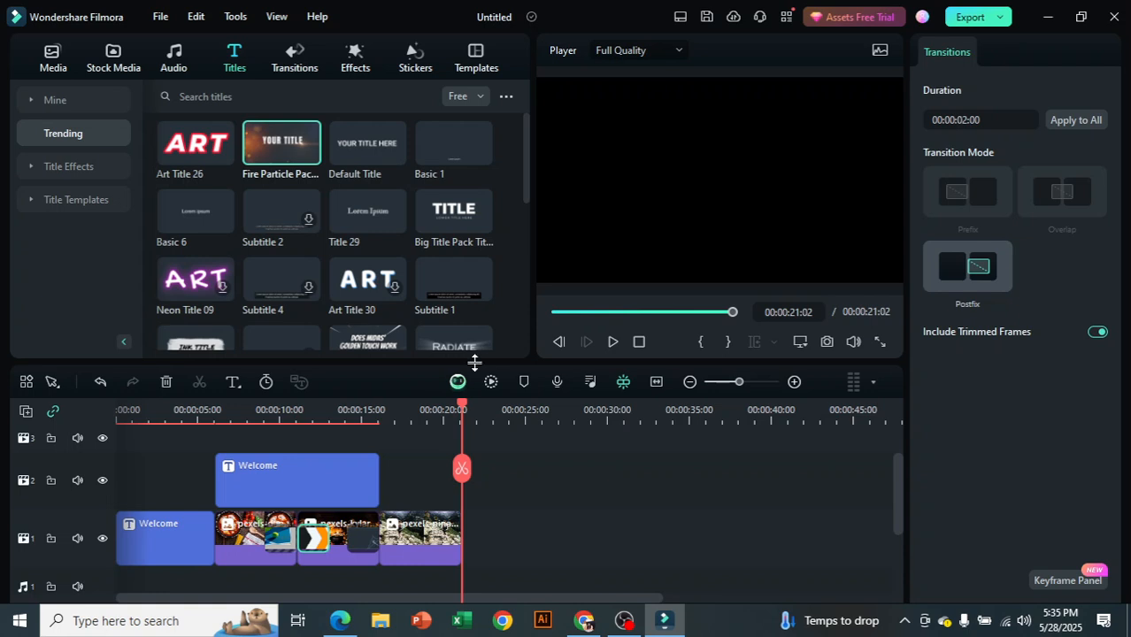
{"action": "left_click", "coordinate": [491, 62]}
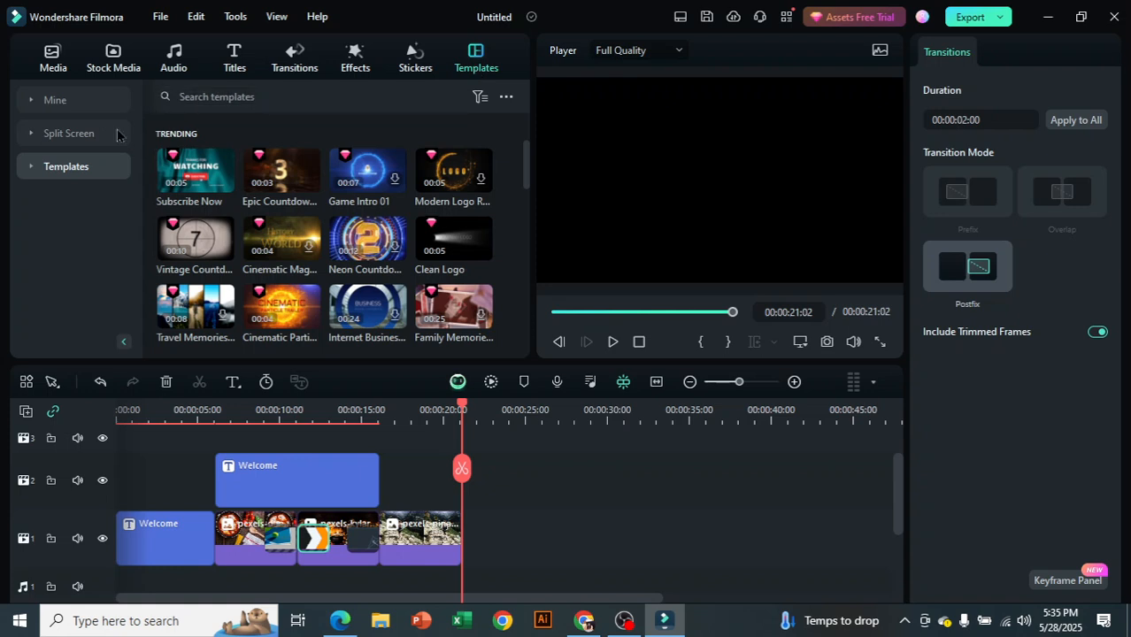
{"action": "left_click", "coordinate": [29, 140]}
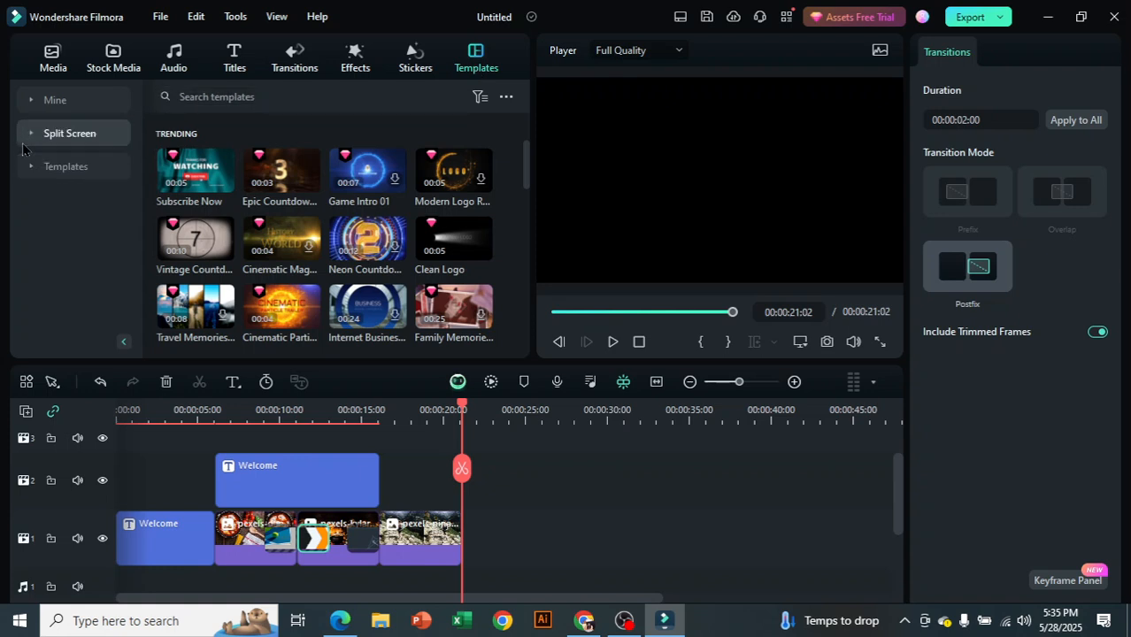
{"action": "mouse_move", "coordinate": [211, 198]}
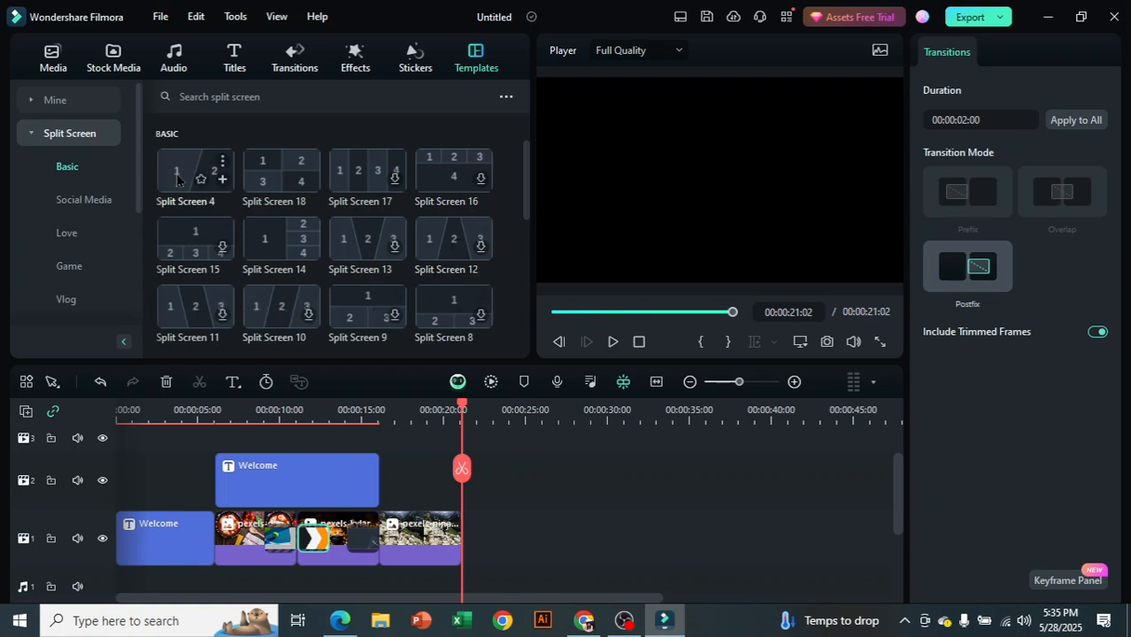
{"action": "mouse_move", "coordinate": [277, 186]}
{"action": "left_click_drag", "start_coordinate": [260, 181], "coordinate": [470, 555]}
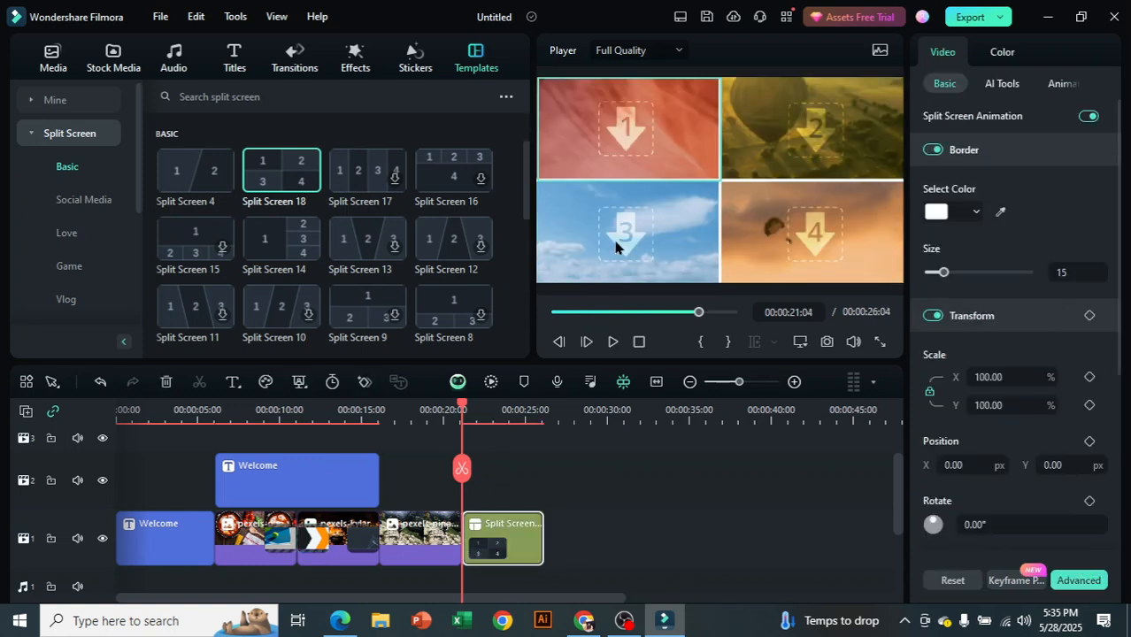
{"action": "scroll", "coordinate": [350, 185], "scroll_direction": "down", "scroll_amount": 5}
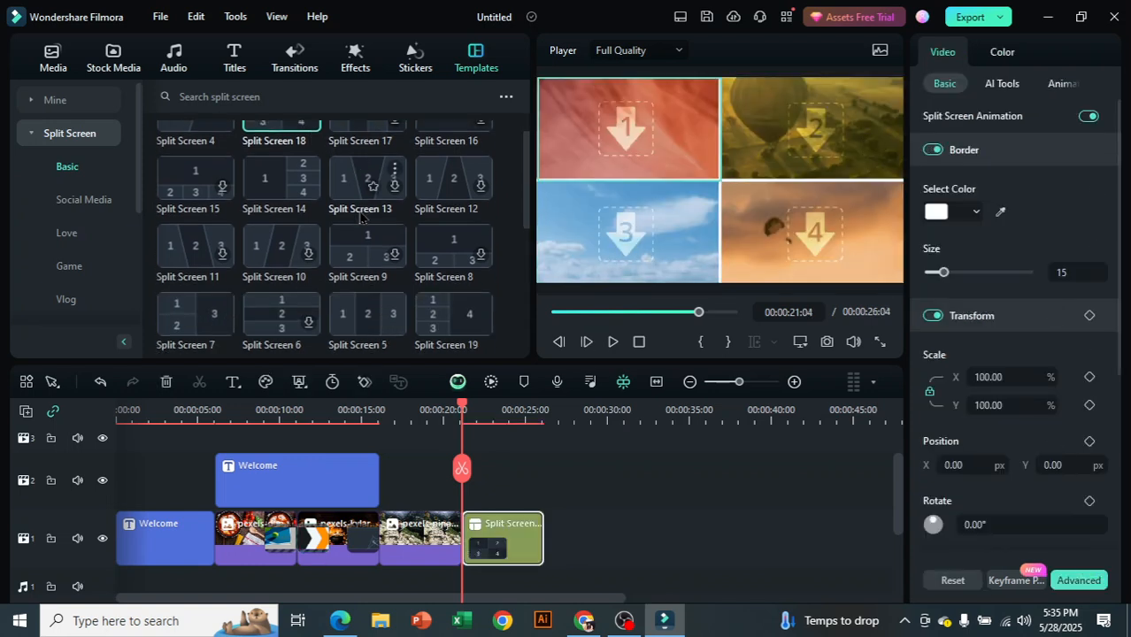
{"action": "scroll", "coordinate": [403, 288], "scroll_direction": "up", "scroll_amount": 5}
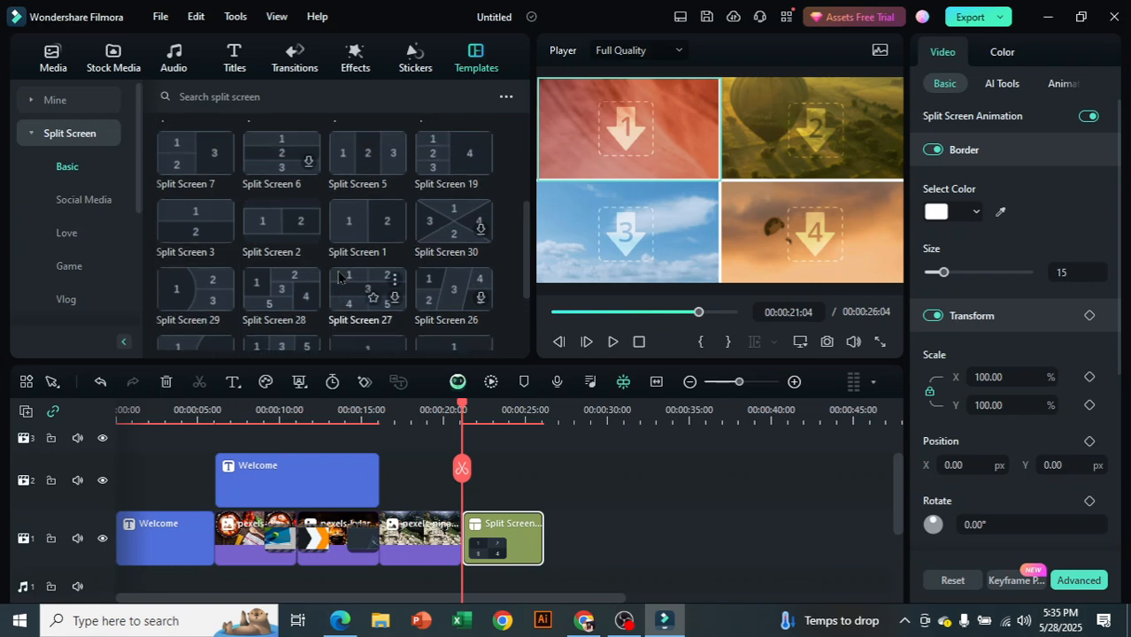
- Fill the split screen's panes 1 to 4 with the fire, hiker, boats and food images from the project media
{"action": "left_click", "coordinate": [53, 57]}
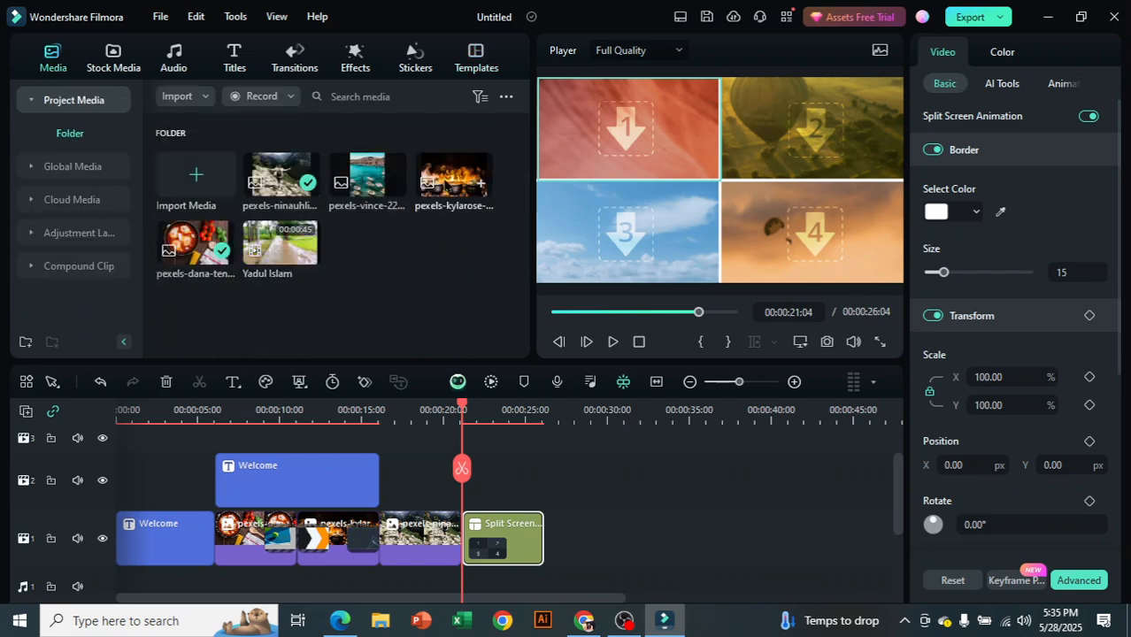
{"action": "left_click_drag", "start_coordinate": [455, 177], "coordinate": [612, 138]}
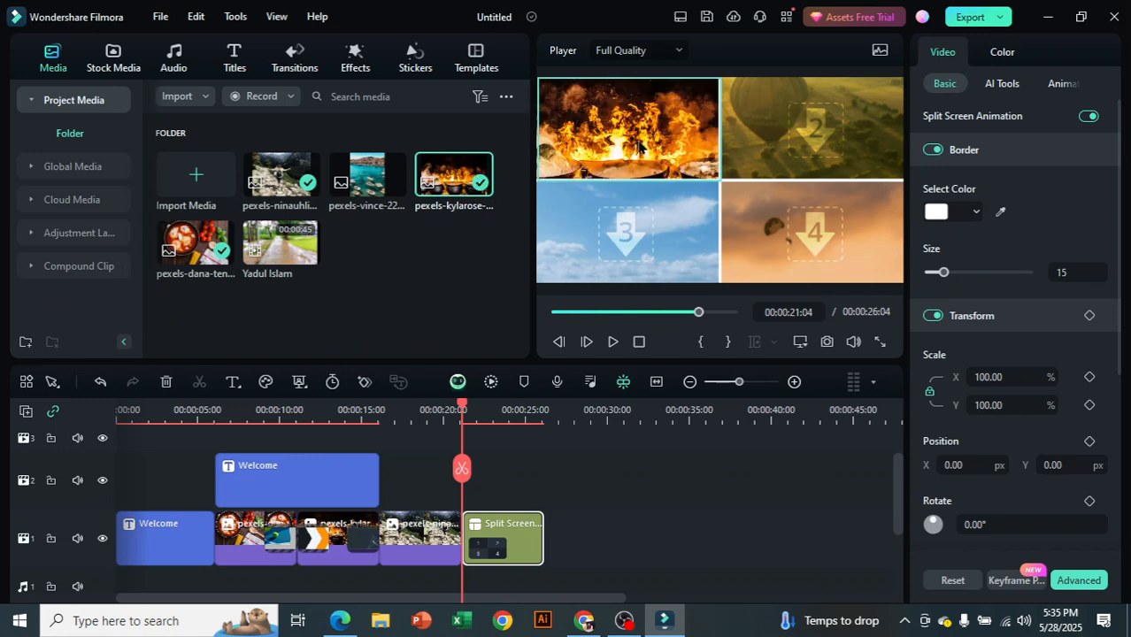
{"action": "left_click_drag", "start_coordinate": [273, 184], "coordinate": [788, 144]}
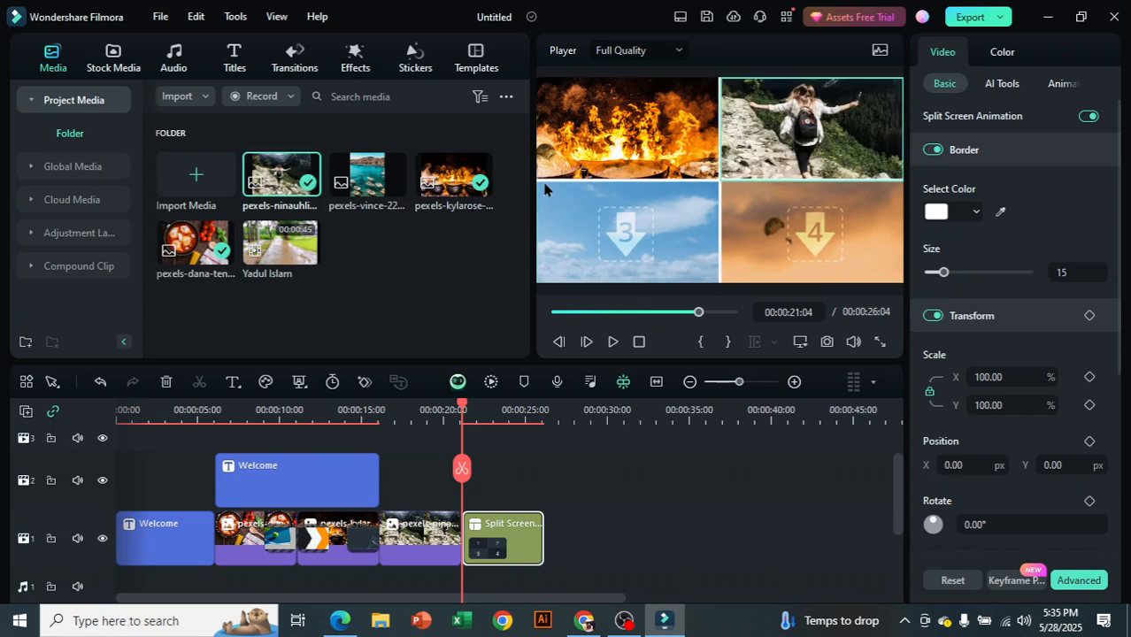
{"action": "left_click_drag", "start_coordinate": [366, 175], "coordinate": [593, 252]}
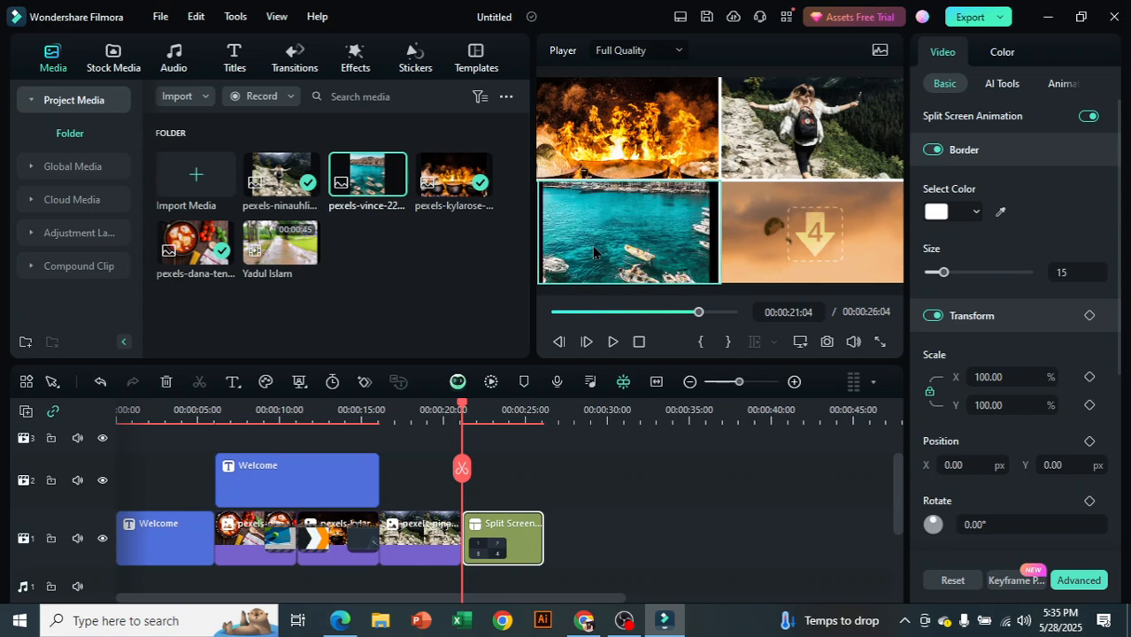
{"action": "left_click_drag", "start_coordinate": [221, 250], "coordinate": [795, 245]}
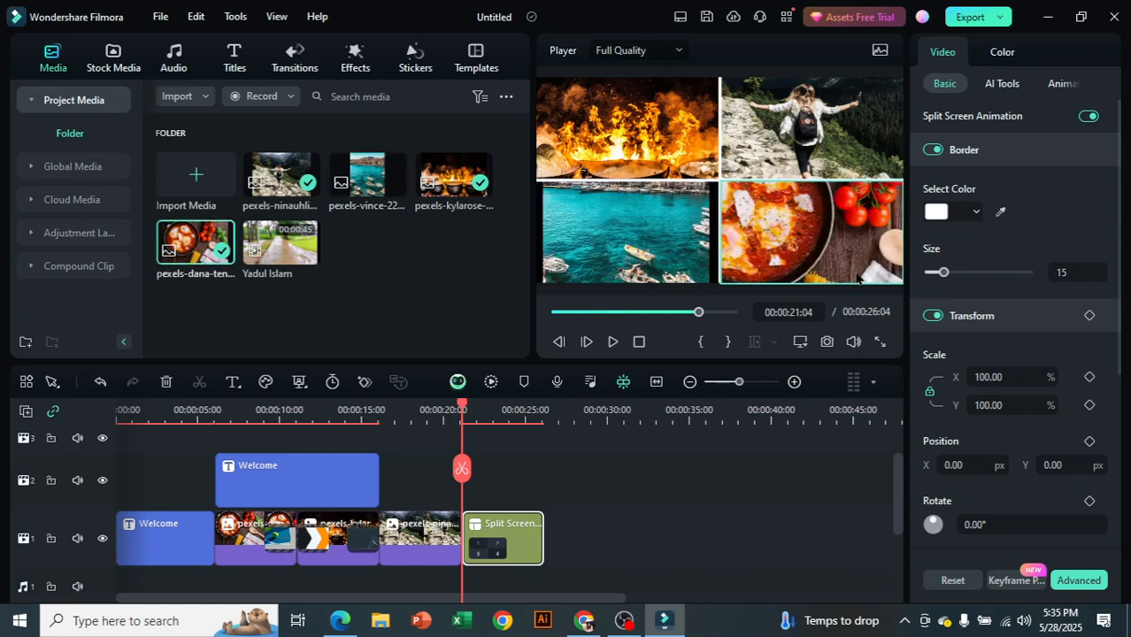
- Scale down the food image in pane 4, and resize and reposition the boats image to fill pane 3
{"action": "left_click", "coordinate": [797, 241]}
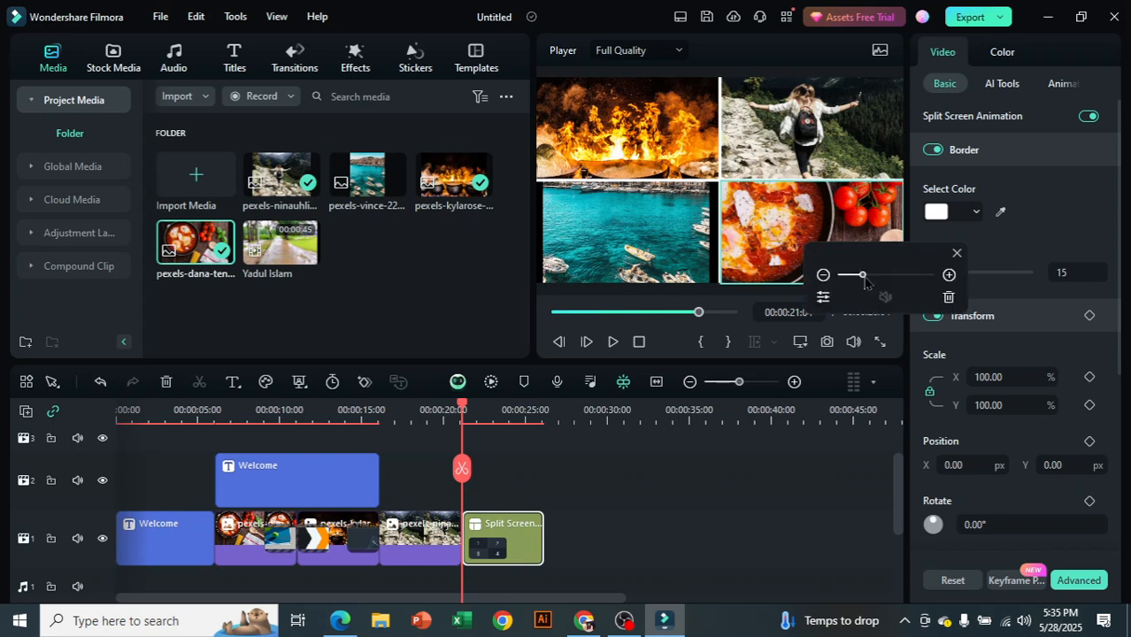
{"action": "mouse_move", "coordinate": [862, 276]}
{"action": "left_mouse_down"}
{"action": "mouse_move", "coordinate": [849, 278]}
{"action": "mouse_move", "coordinate": [872, 287]}
{"action": "mouse_move", "coordinate": [854, 289]}
{"action": "left_mouse_up"}
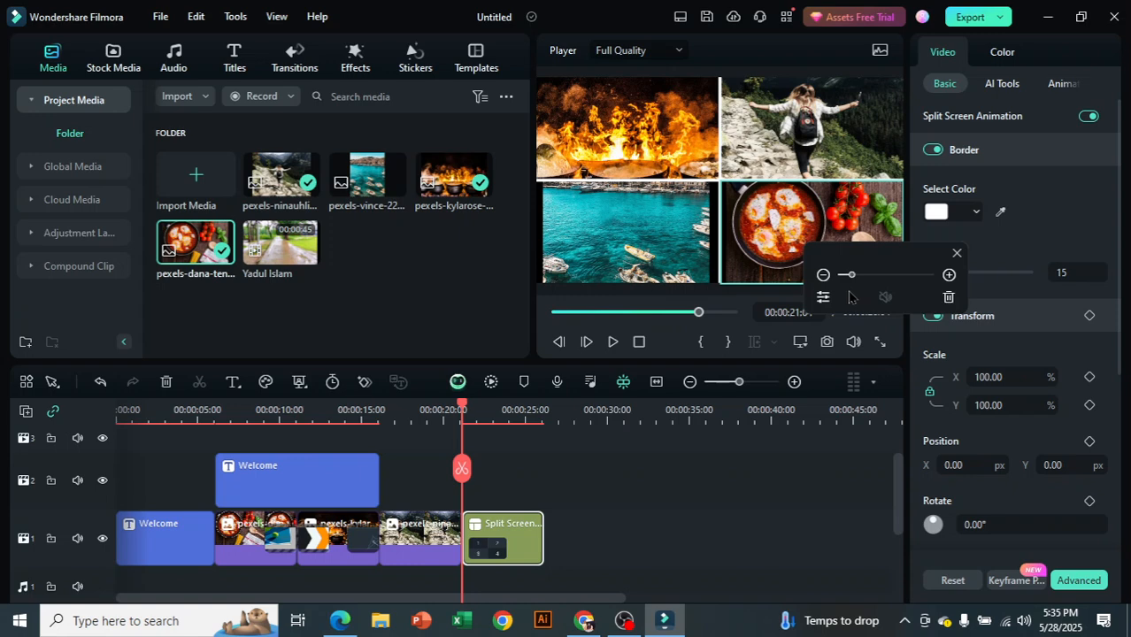
{"action": "left_click", "coordinate": [636, 247]}
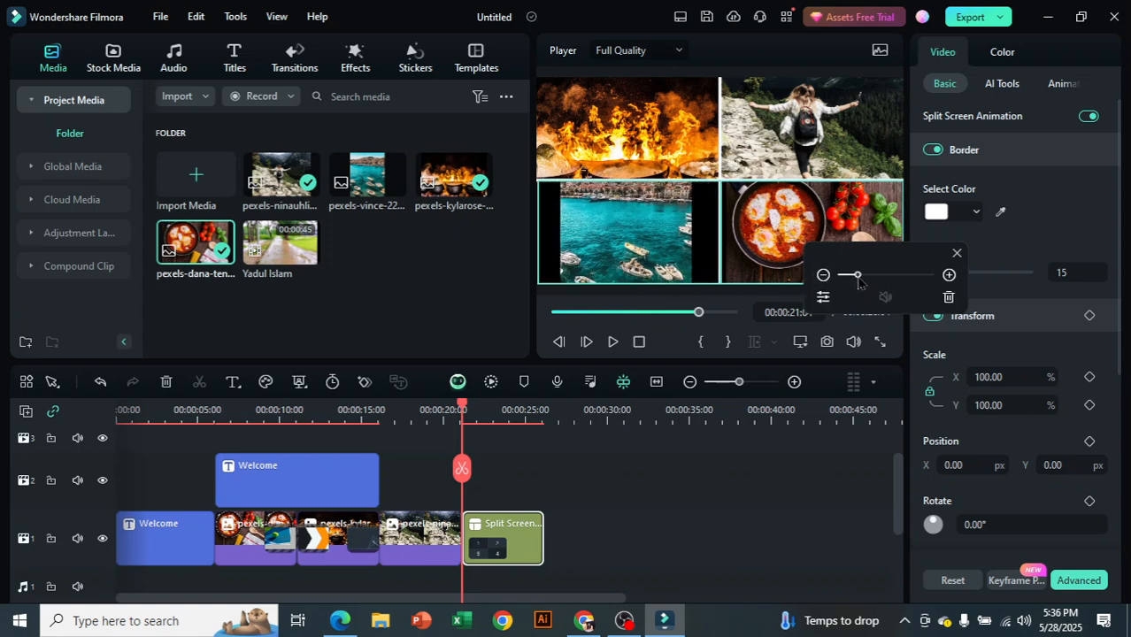
{"action": "left_click_drag", "start_coordinate": [864, 278], "coordinate": [864, 278]}
{"action": "left_click_drag", "start_coordinate": [640, 256], "coordinate": [641, 231]}
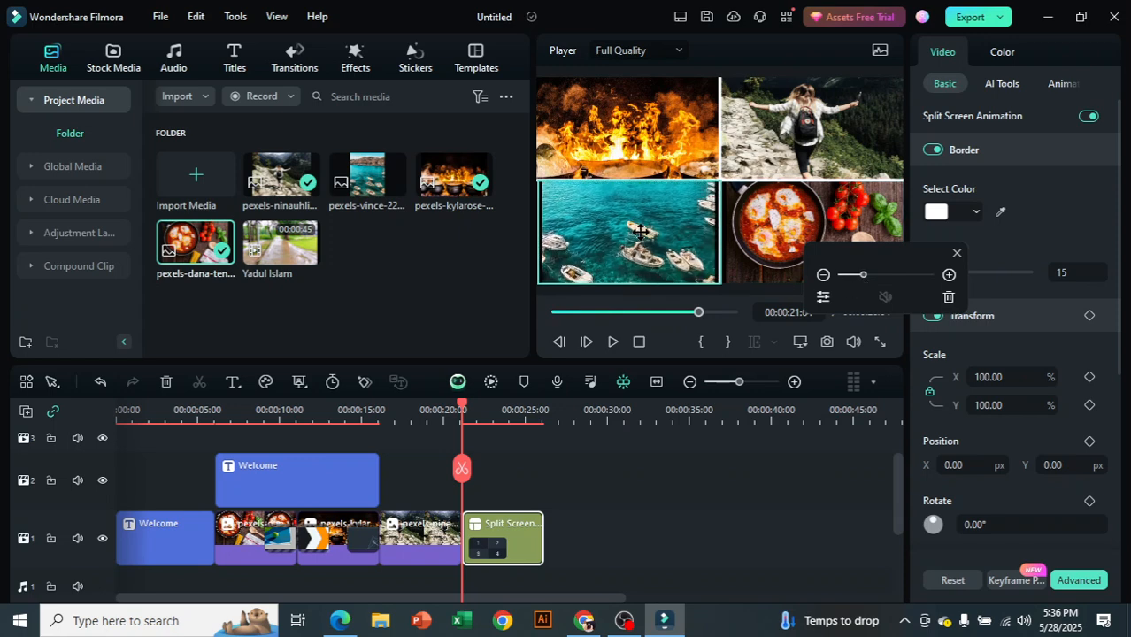
{"action": "left_click_drag", "start_coordinate": [864, 277], "coordinate": [867, 277]}
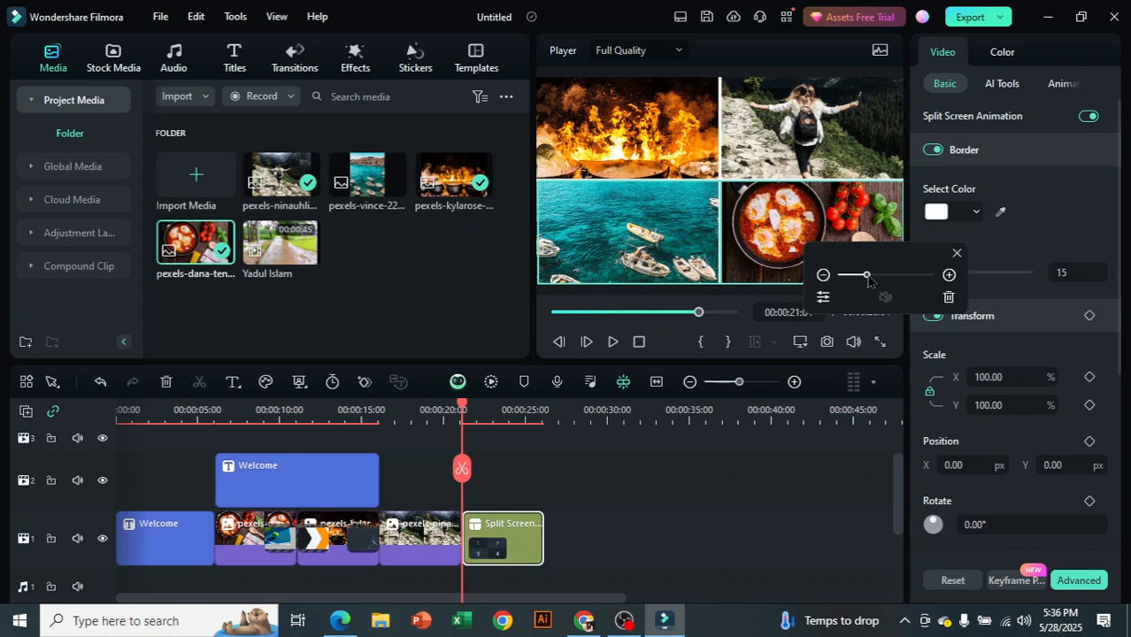
{"action": "left_click", "coordinate": [457, 313]}
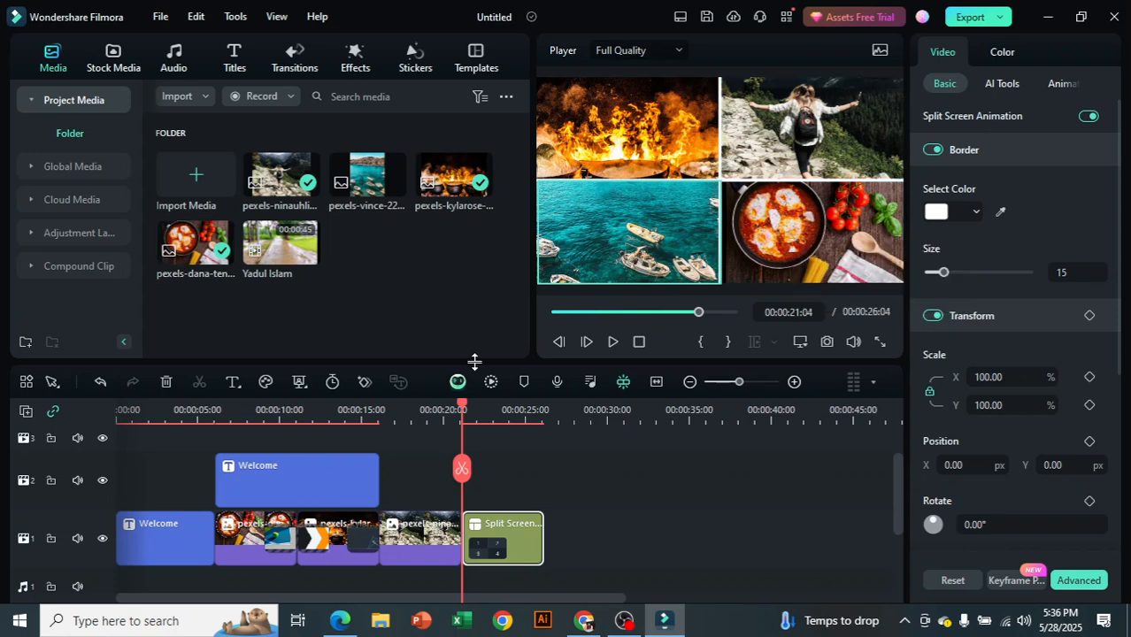
- Play the timeline from about 19 seconds, near the end of the third image, through the split screen and pause
{"action": "left_click_drag", "start_coordinate": [461, 407], "coordinate": [439, 408]}
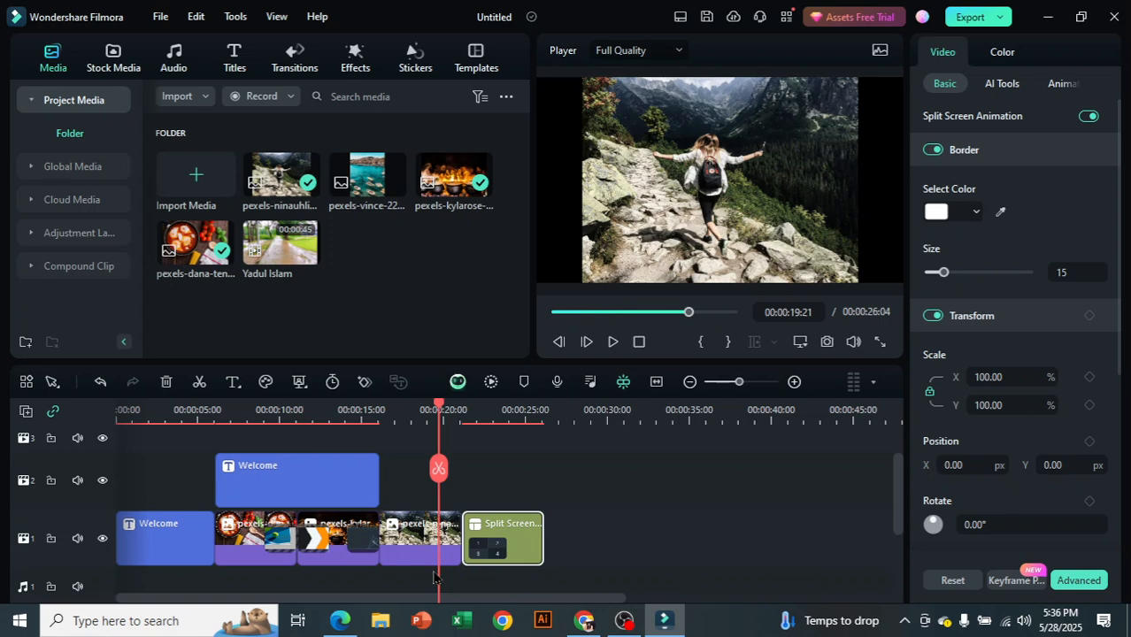
{"action": "left_click", "coordinate": [613, 343]}
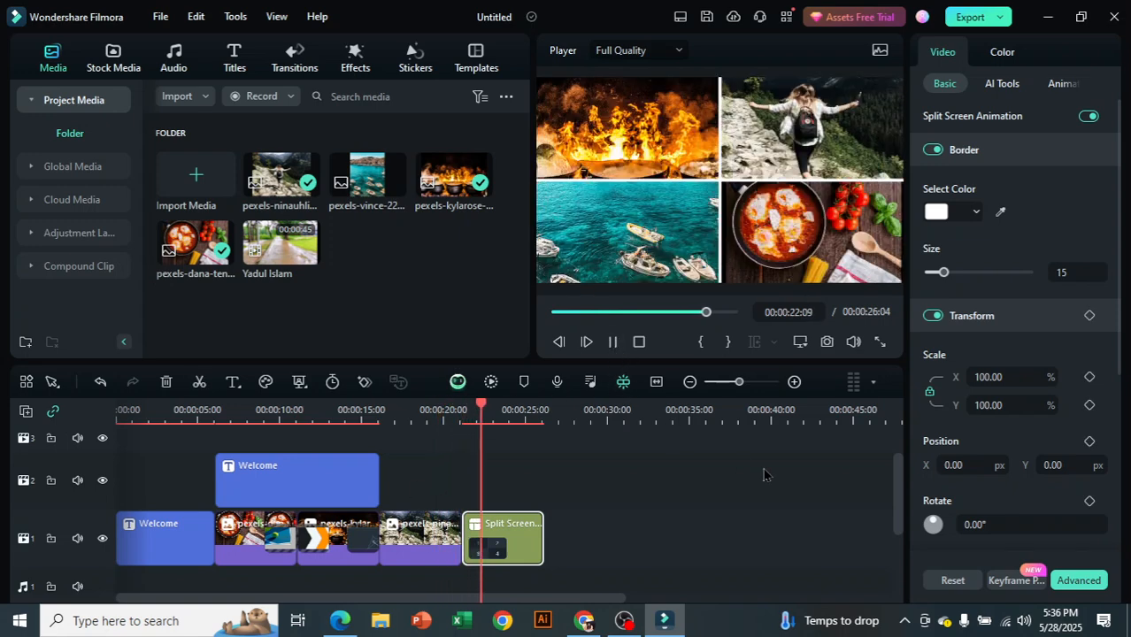
{"action": "left_click", "coordinate": [613, 342]}
- Scale the third timeline image, the hiker, down to 87.50% at about 20 seconds and reposition it in the frame
{"action": "left_click_drag", "start_coordinate": [528, 405], "coordinate": [442, 443]}
{"action": "left_click", "coordinate": [670, 223]}
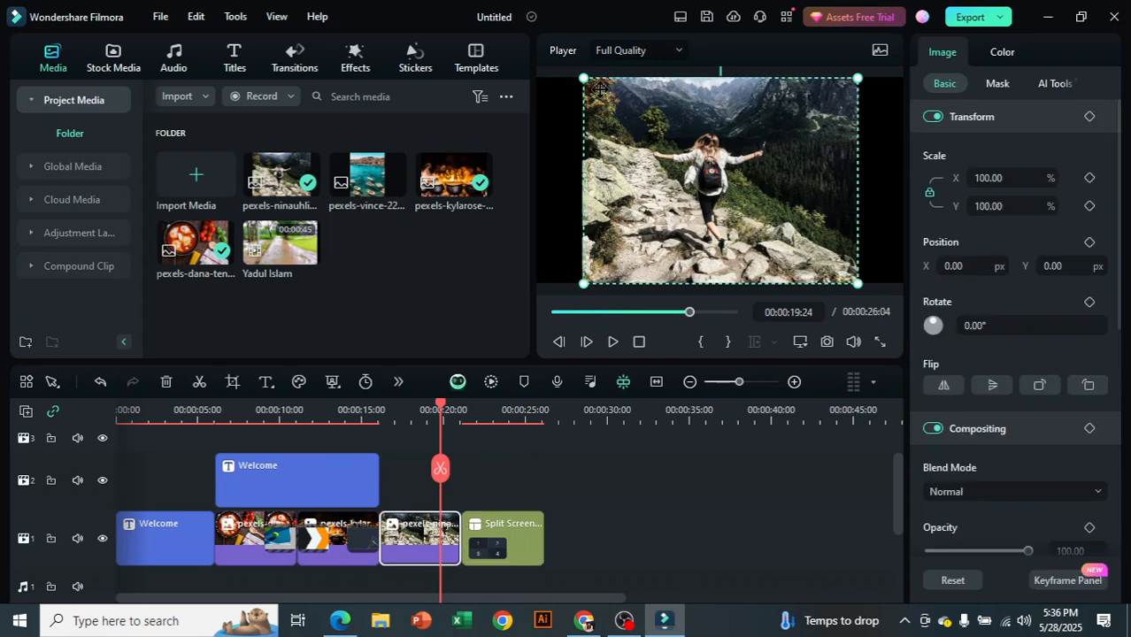
{"action": "mouse_move", "coordinate": [761, 155]}
{"action": "left_mouse_down"}
{"action": "mouse_move", "coordinate": [624, 159]}
{"action": "mouse_move", "coordinate": [797, 168]}
{"action": "mouse_move", "coordinate": [686, 173]}
{"action": "mouse_move", "coordinate": [751, 164]}
{"action": "left_mouse_up"}
{"action": "left_click_drag", "start_coordinate": [857, 78], "coordinate": [823, 103]}
{"action": "left_click_drag", "start_coordinate": [731, 187], "coordinate": [774, 144]}
- Look over the Basic split-screen templates
{"action": "left_click", "coordinate": [478, 67]}
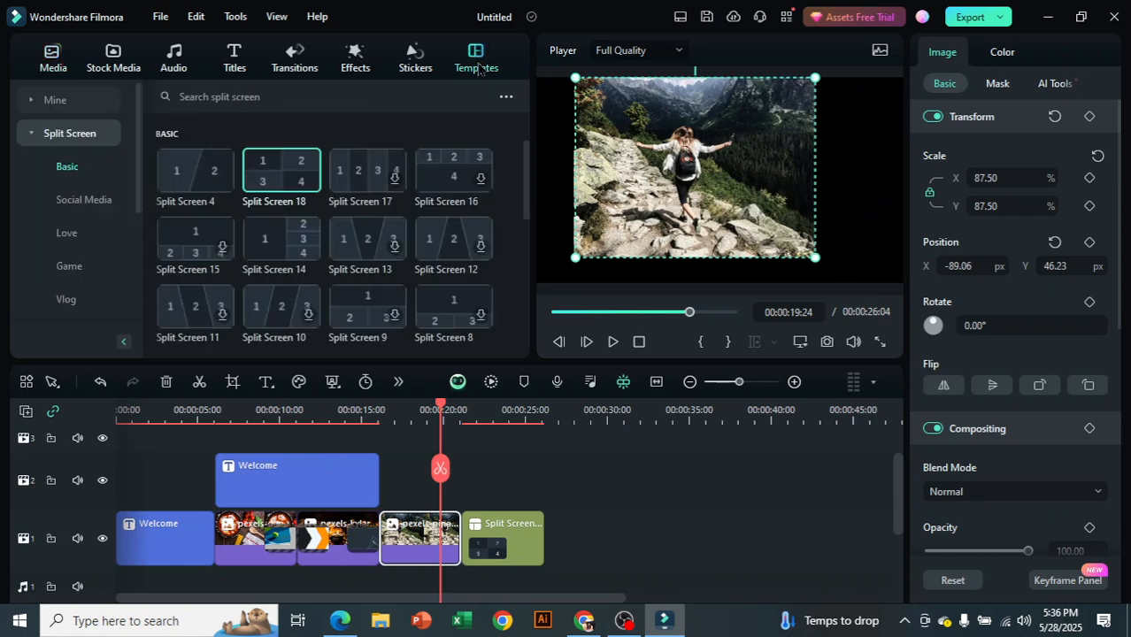
{"action": "mouse_move", "coordinate": [200, 180]}
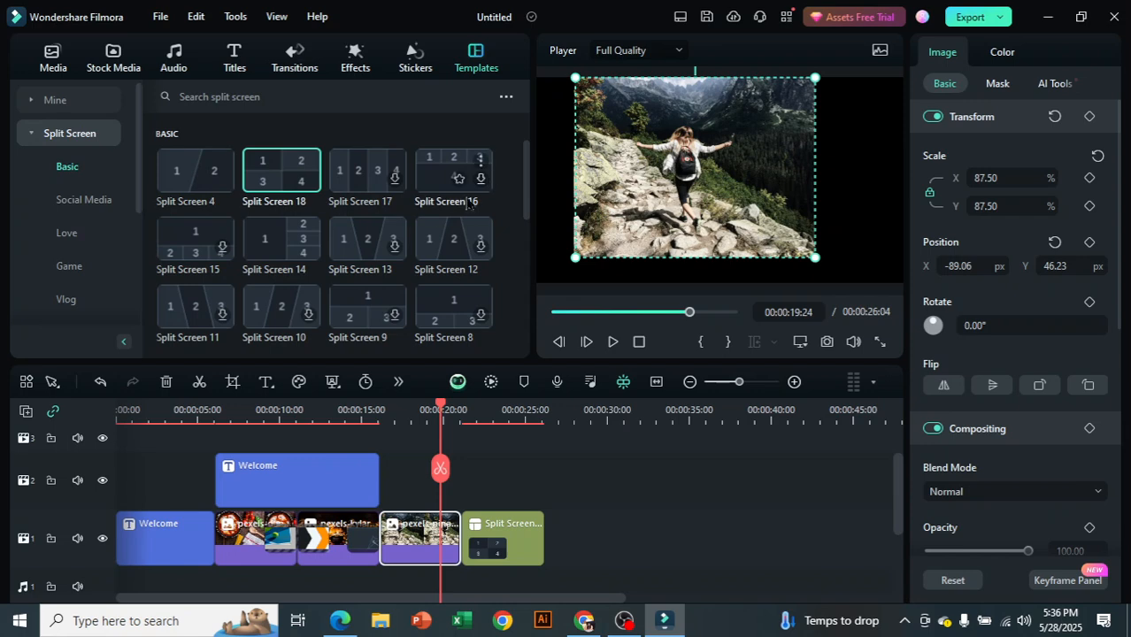
{"action": "scroll", "coordinate": [465, 222], "scroll_direction": "down", "scroll_amount": 5}
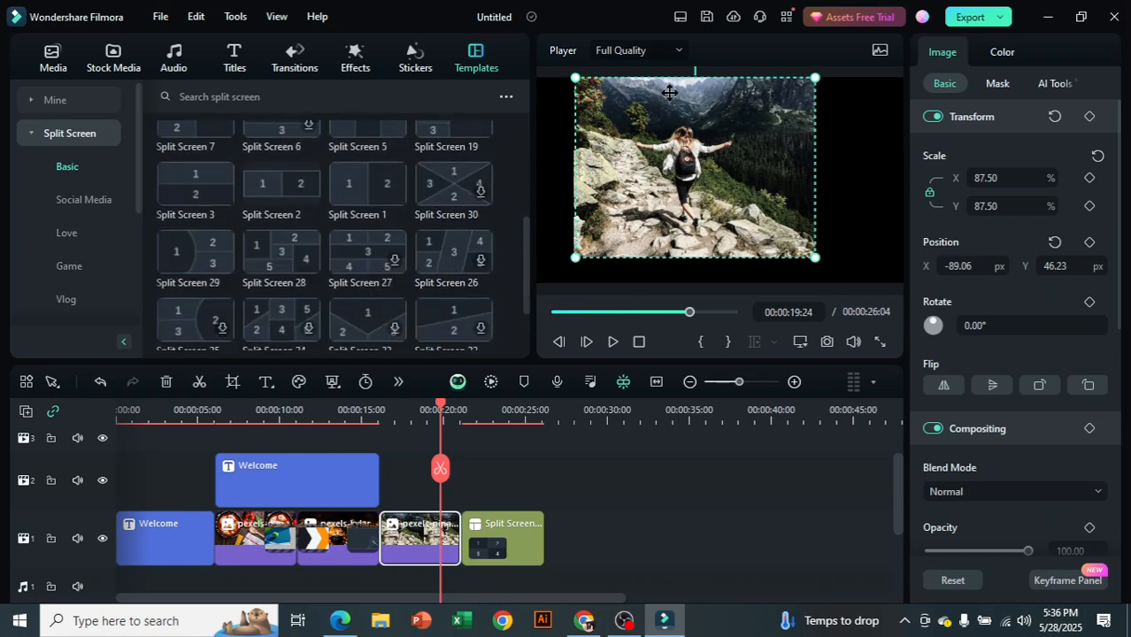
{"action": "scroll", "coordinate": [306, 341], "scroll_direction": "up", "scroll_amount": 4}
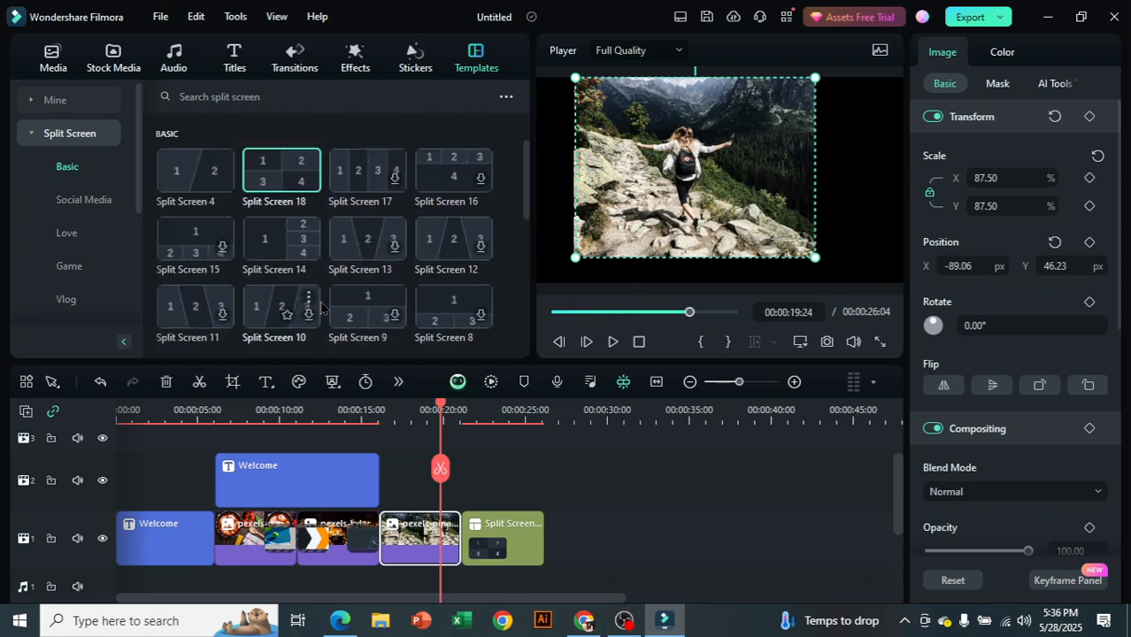
- Place a second copy of the hiker image on track 2 above the third image and move it into the frame's right half
{"action": "left_click", "coordinate": [50, 63]}
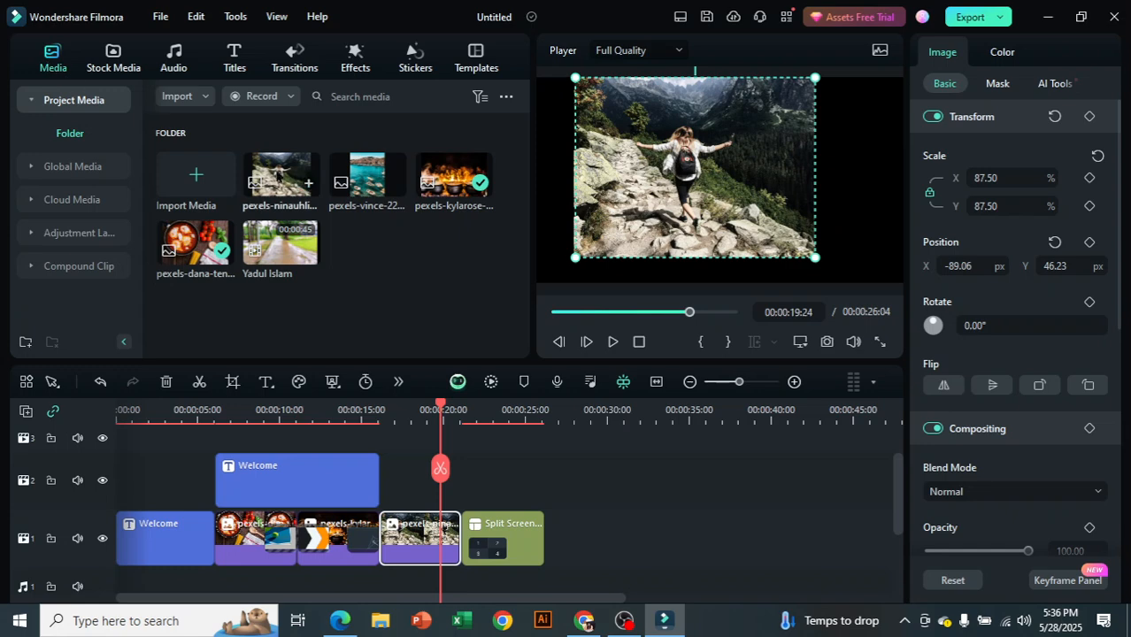
{"action": "left_click_drag", "start_coordinate": [282, 182], "coordinate": [440, 515]}
{"action": "left_click_drag", "start_coordinate": [719, 204], "coordinate": [856, 206]}
- Enlarge and reposition the main-track hiker image to fill the left half of the frame
{"action": "mouse_move", "coordinate": [664, 163]}
{"action": "left_mouse_down"}
{"action": "mouse_move", "coordinate": [592, 214]}
{"action": "mouse_move", "coordinate": [669, 177]}
{"action": "mouse_move", "coordinate": [649, 151]}
{"action": "left_mouse_up"}
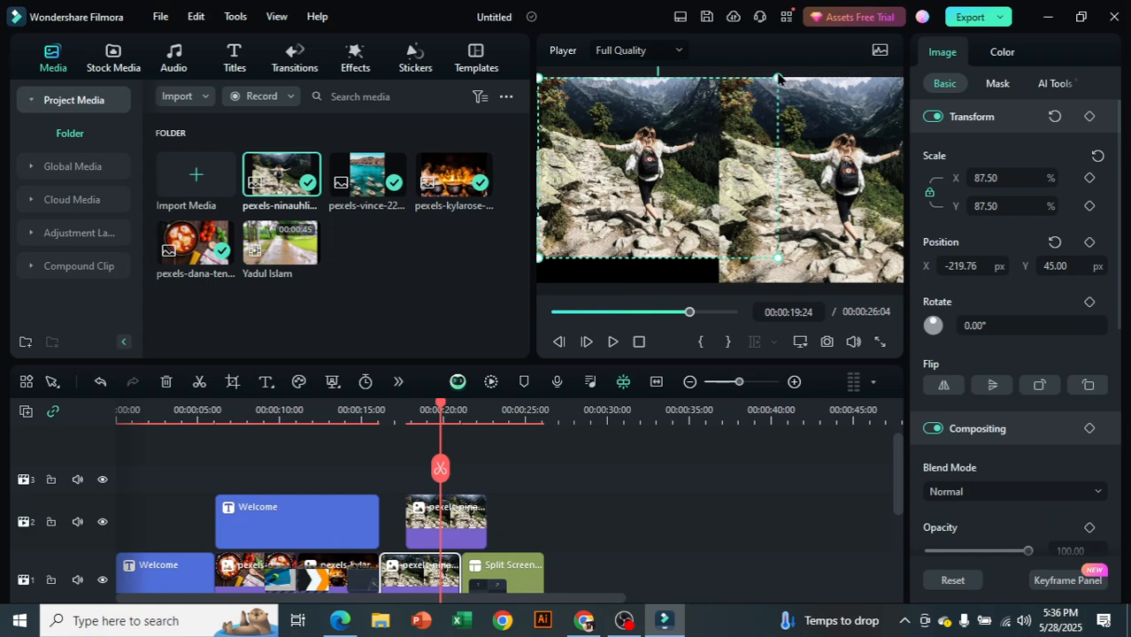
{"action": "left_click_drag", "start_coordinate": [778, 77], "coordinate": [807, 63]}
{"action": "left_click_drag", "start_coordinate": [603, 188], "coordinate": [605, 236]}
- Resize the track 2 hiker image to 104.84% and position it to fill the right half of the frame
{"action": "left_click", "coordinate": [830, 235]}
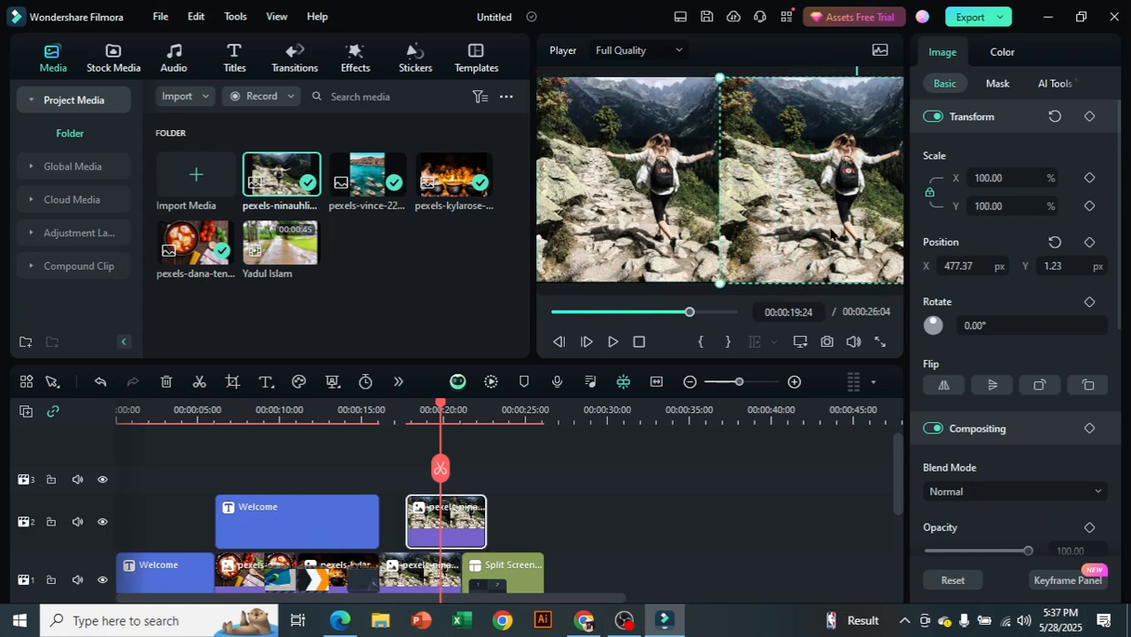
{"action": "left_click_drag", "start_coordinate": [719, 76], "coordinate": [737, 90]}
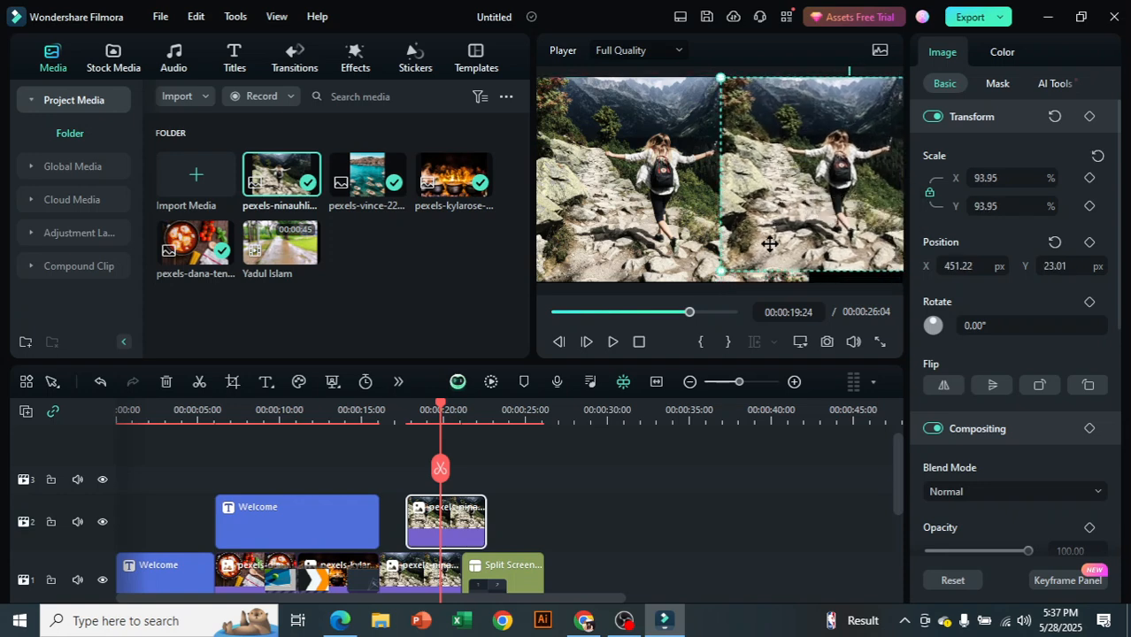
{"action": "left_click_drag", "start_coordinate": [720, 271], "coordinate": [694, 299]}
{"action": "left_click_drag", "start_coordinate": [760, 244], "coordinate": [795, 237]}
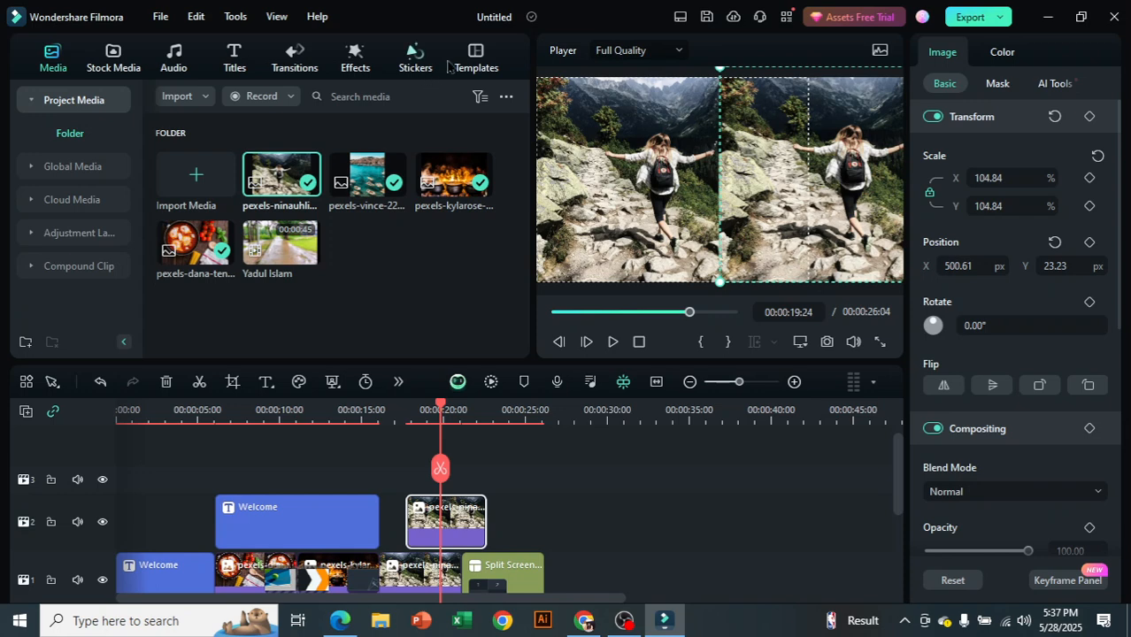
- Add the Split Screen 4 template on track 2 directly after the overlay image and fill both panes with the hiker image
{"action": "left_click", "coordinate": [469, 57]}
{"action": "left_click_drag", "start_coordinate": [208, 177], "coordinate": [453, 427]}
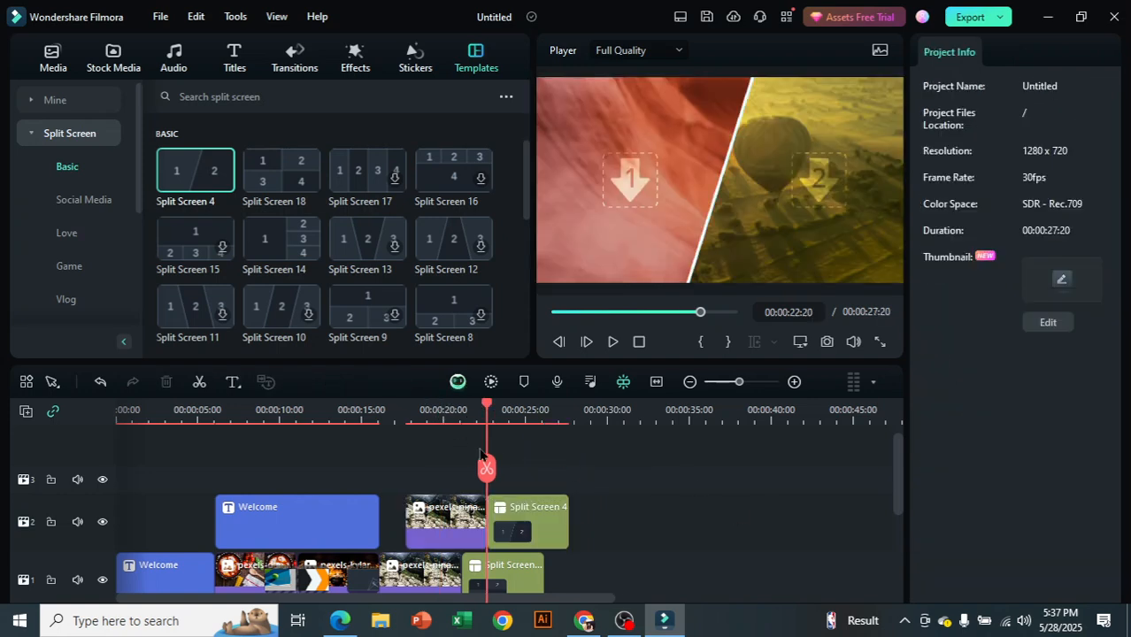
{"action": "left_click", "coordinate": [53, 60]}
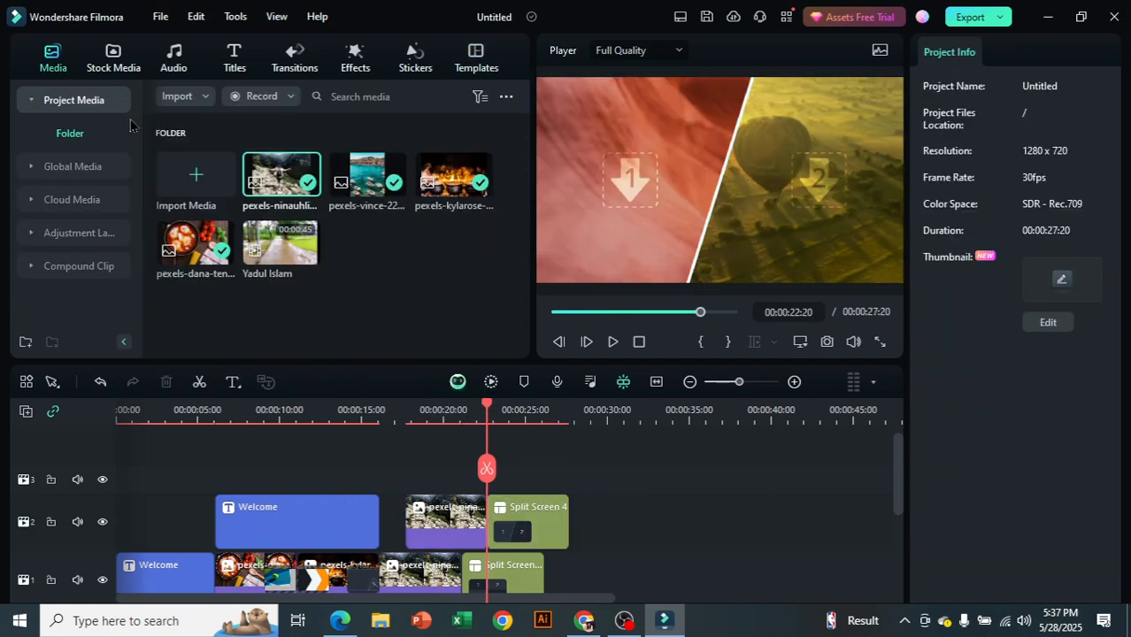
{"action": "left_click_drag", "start_coordinate": [282, 177], "coordinate": [572, 177]}
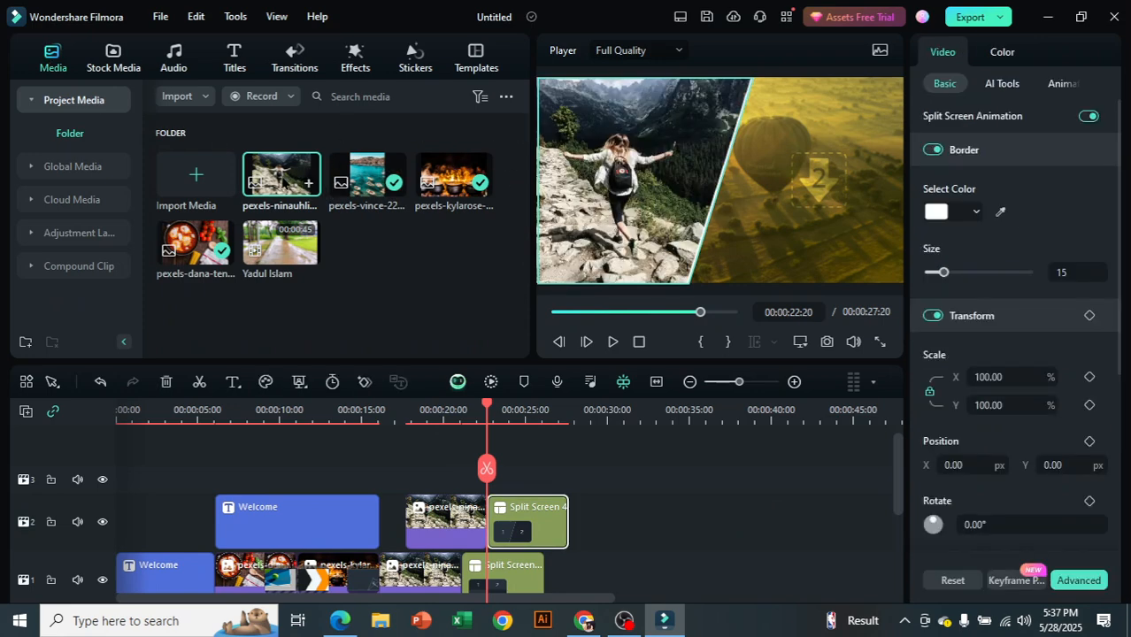
{"action": "left_click_drag", "start_coordinate": [305, 183], "coordinate": [787, 197]}
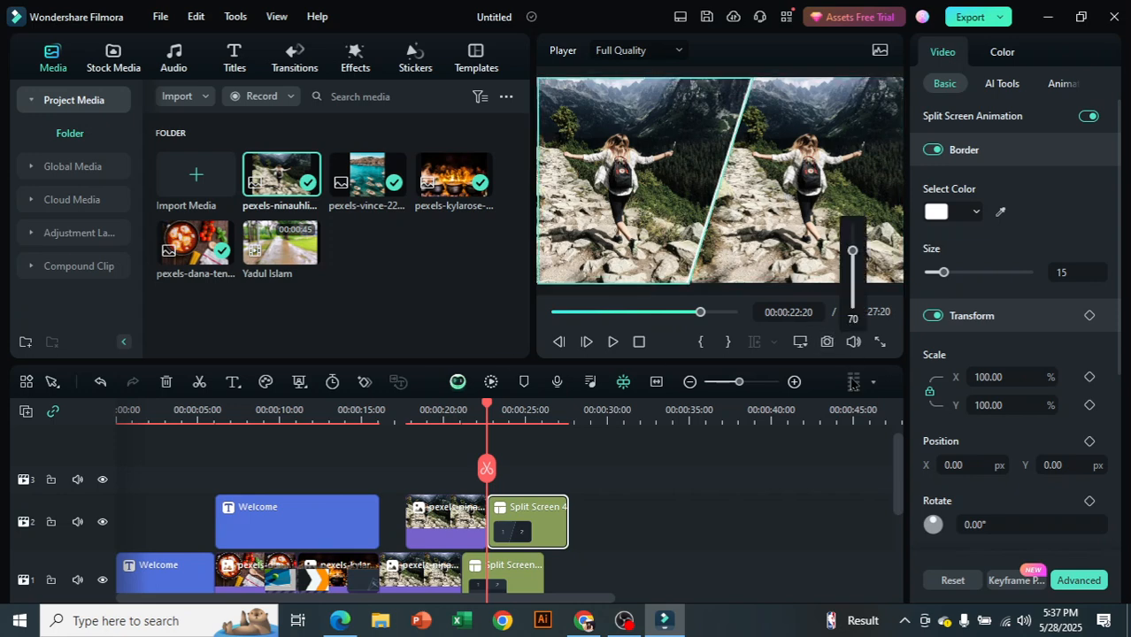
- Delete the hiker overlay from track 2 and the third image from the main track
{"action": "scroll", "coordinate": [523, 495], "scroll_direction": "down", "scroll_amount": 1}
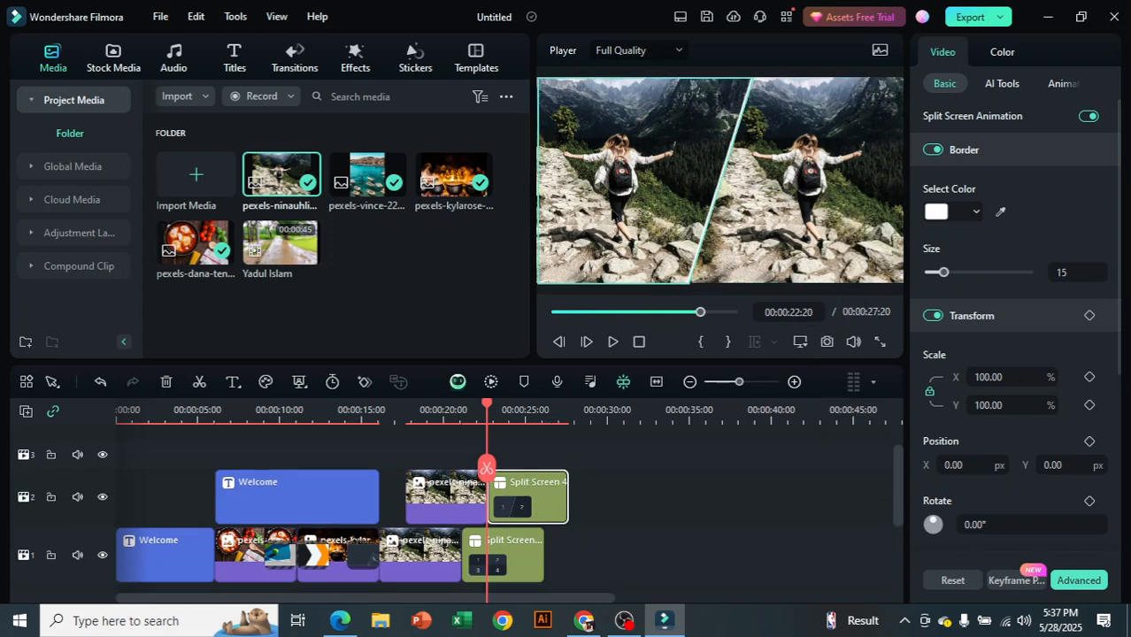
{"action": "left_click", "coordinate": [452, 491]}
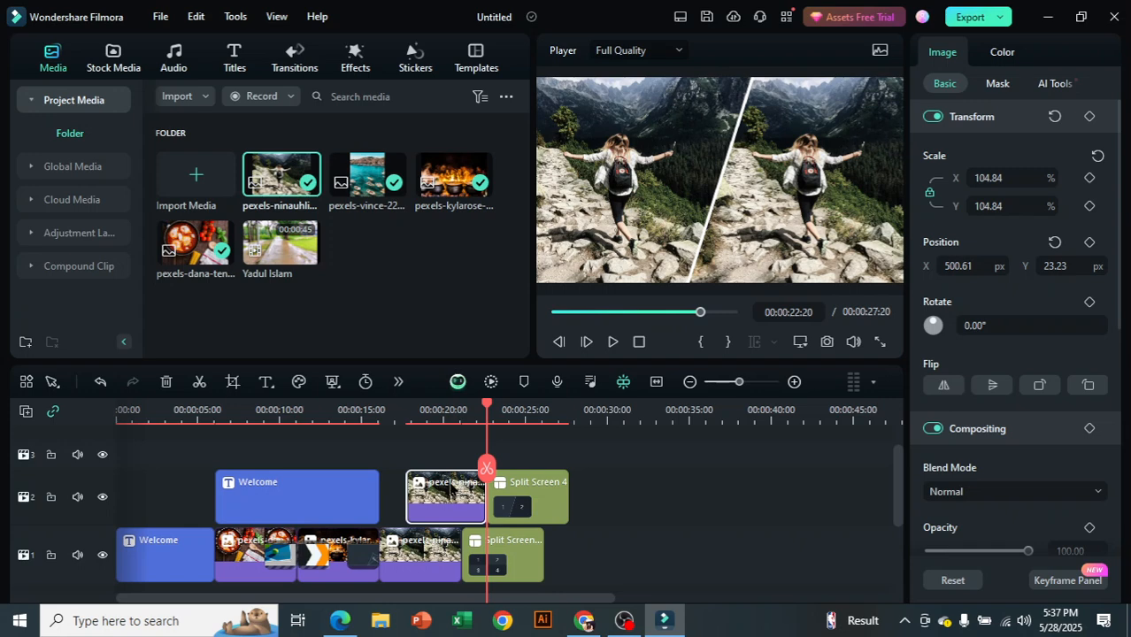
{"action": "key", "text": "Delete"}
{"action": "left_click", "coordinate": [427, 547]}
{"action": "key", "text": "Delete"}
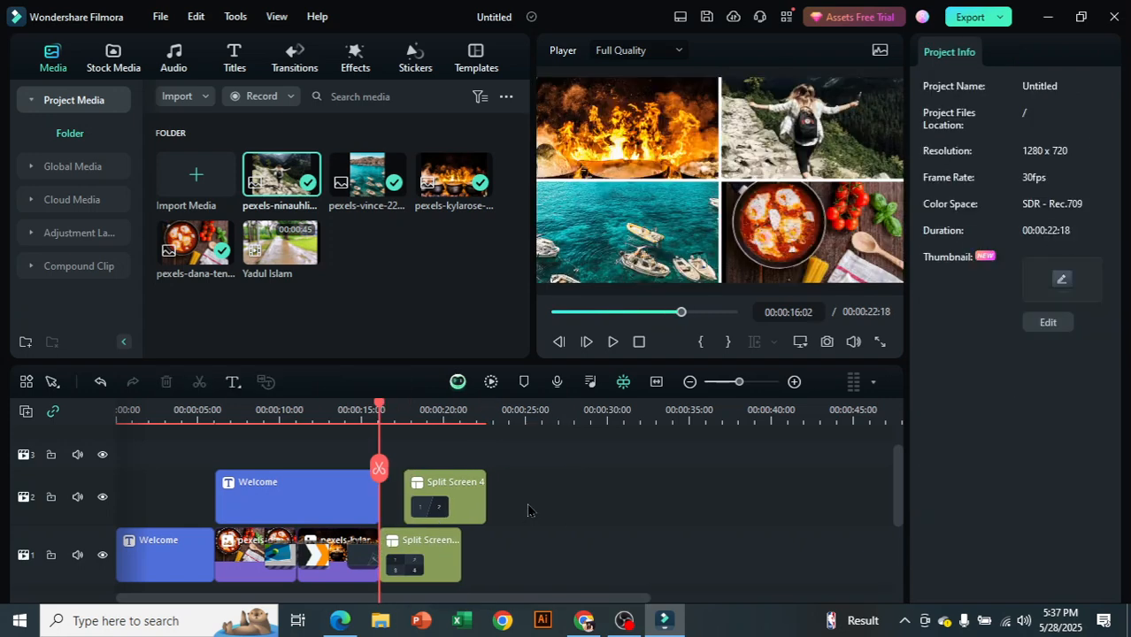
- Move the Split Screen 4 clip onto the main track directly after the second image, with the four-pane split screen right behind it
{"action": "left_click_drag", "start_coordinate": [462, 498], "coordinate": [538, 468]}
{"action": "left_click_drag", "start_coordinate": [455, 537], "coordinate": [589, 543]}
{"action": "left_click_drag", "start_coordinate": [523, 494], "coordinate": [443, 545]}
{"action": "left_click_drag", "start_coordinate": [536, 546], "coordinate": [514, 551]}
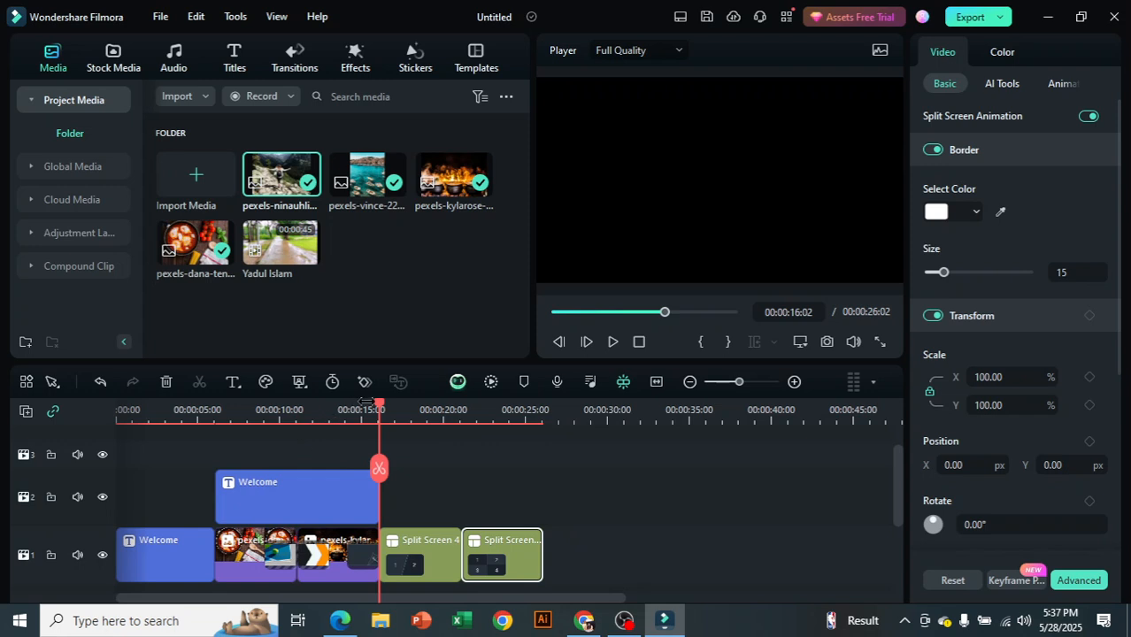
- Play the whole timeline from the beginning through both split screens, and return the playhead to the start
{"action": "left_click_drag", "start_coordinate": [379, 414], "coordinate": [118, 414]}
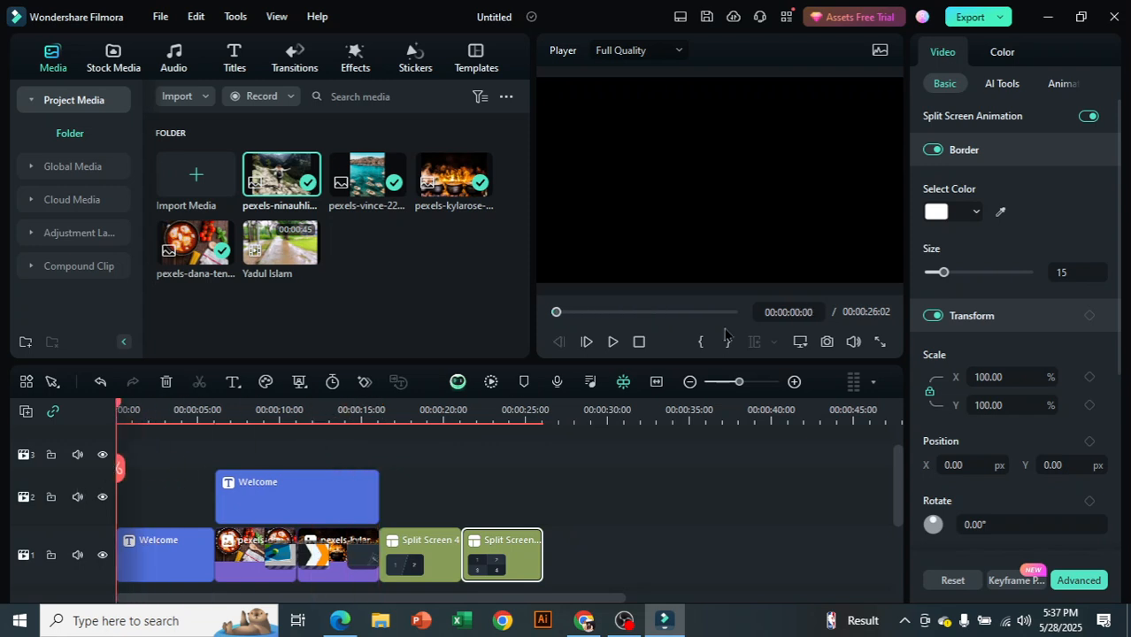
{"action": "left_click", "coordinate": [613, 343]}
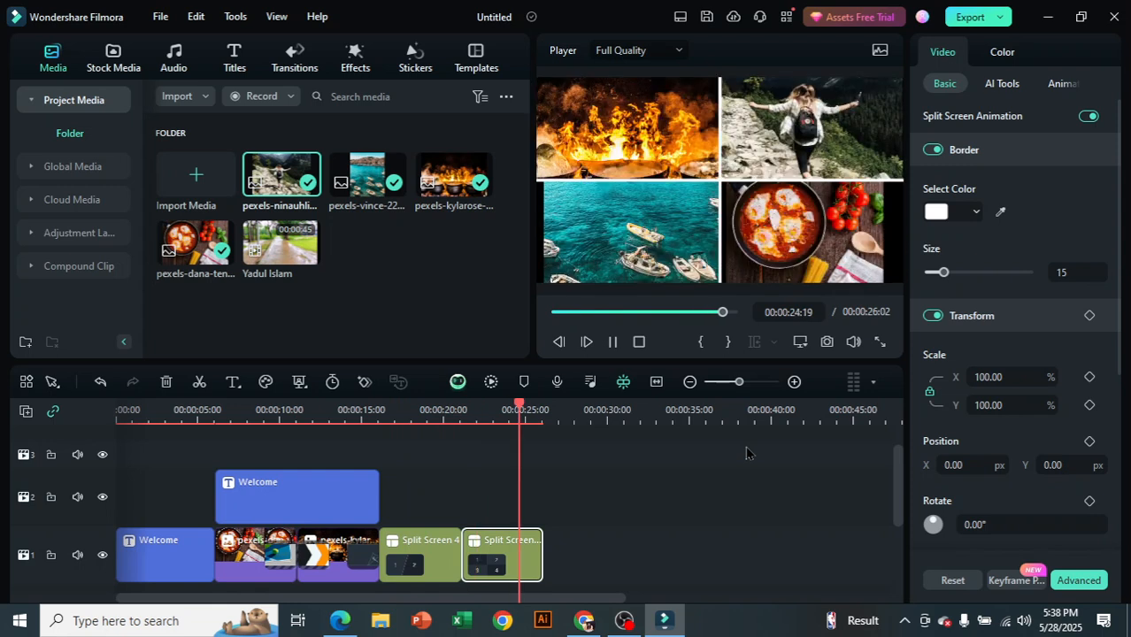
{"action": "left_click_drag", "start_coordinate": [731, 314], "coordinate": [511, 331]}
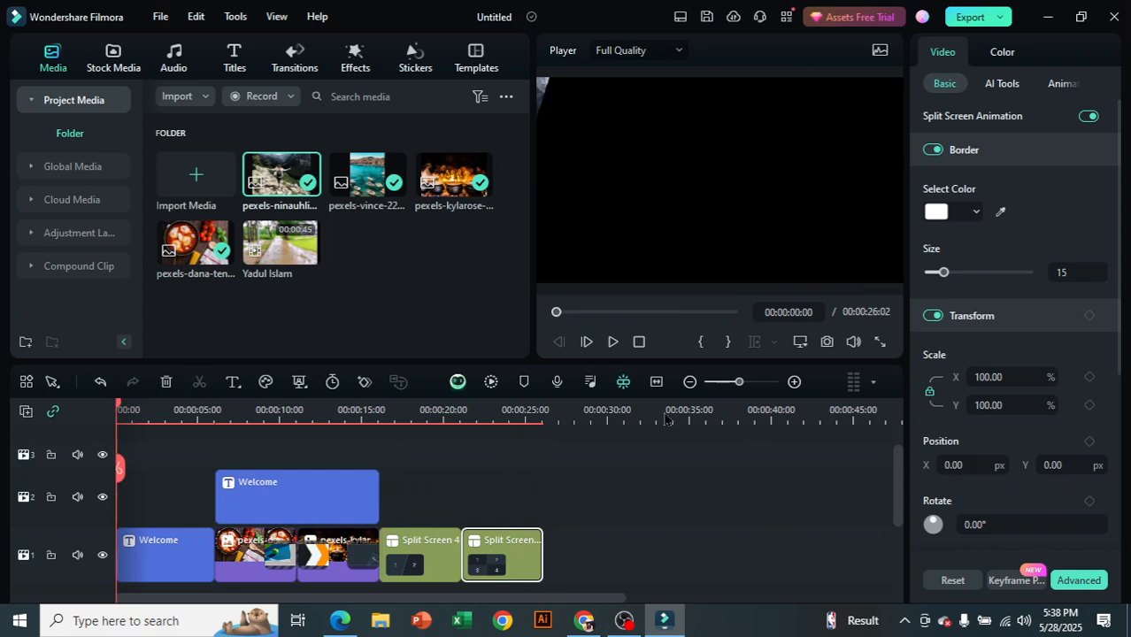
- Add the Trending track Something Cheer You Up to audio track 1 from the timeline's start, and preview it at 12 dB volume
{"action": "scroll", "coordinate": [660, 487], "scroll_direction": "down", "scroll_amount": 1}
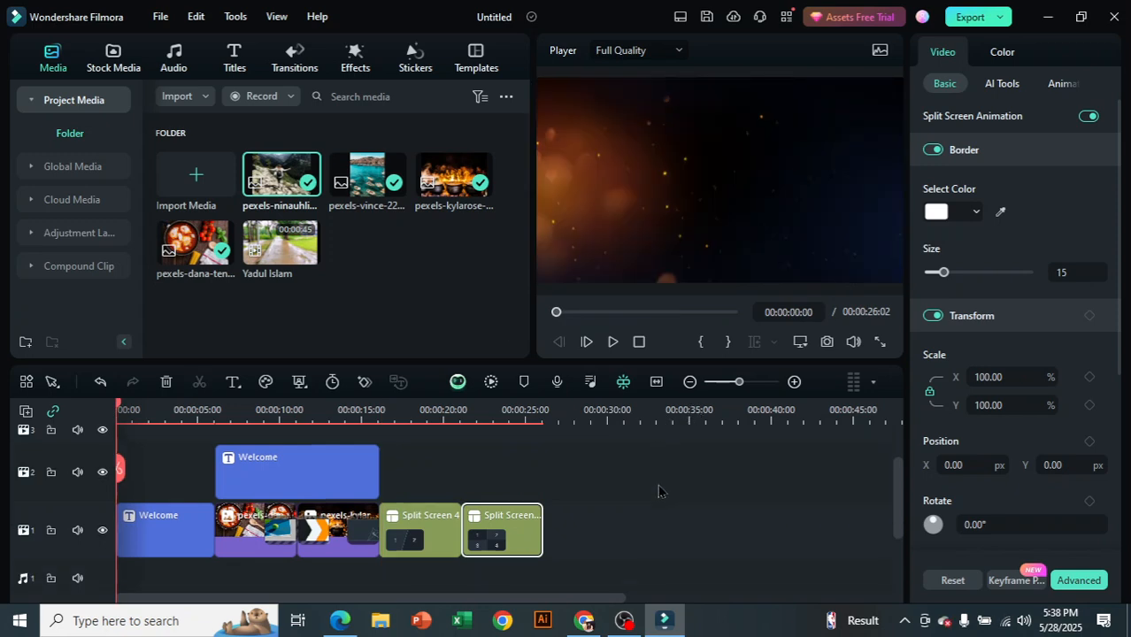
{"action": "left_click", "coordinate": [174, 59]}
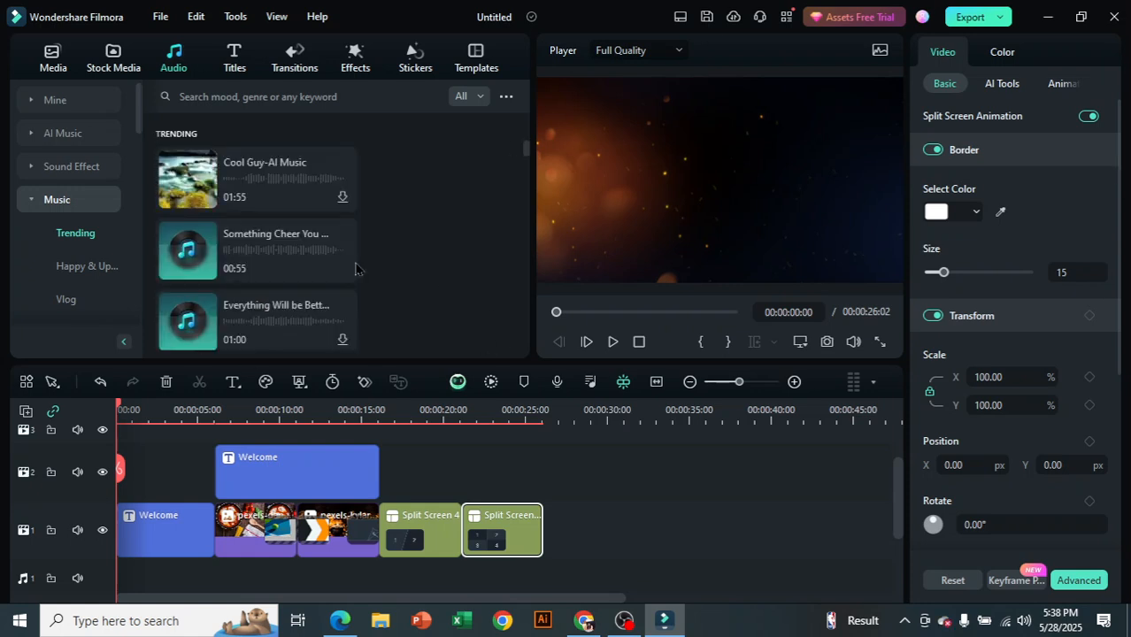
{"action": "left_click_drag", "start_coordinate": [293, 252], "coordinate": [128, 567]}
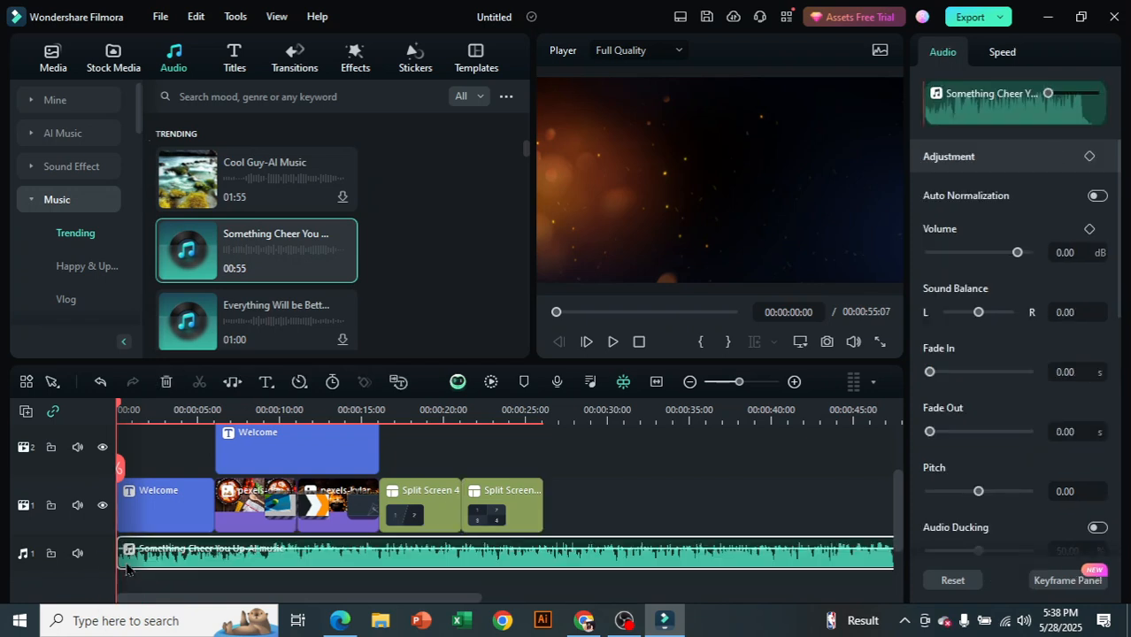
{"action": "left_click_drag", "start_coordinate": [215, 549], "coordinate": [216, 536]}
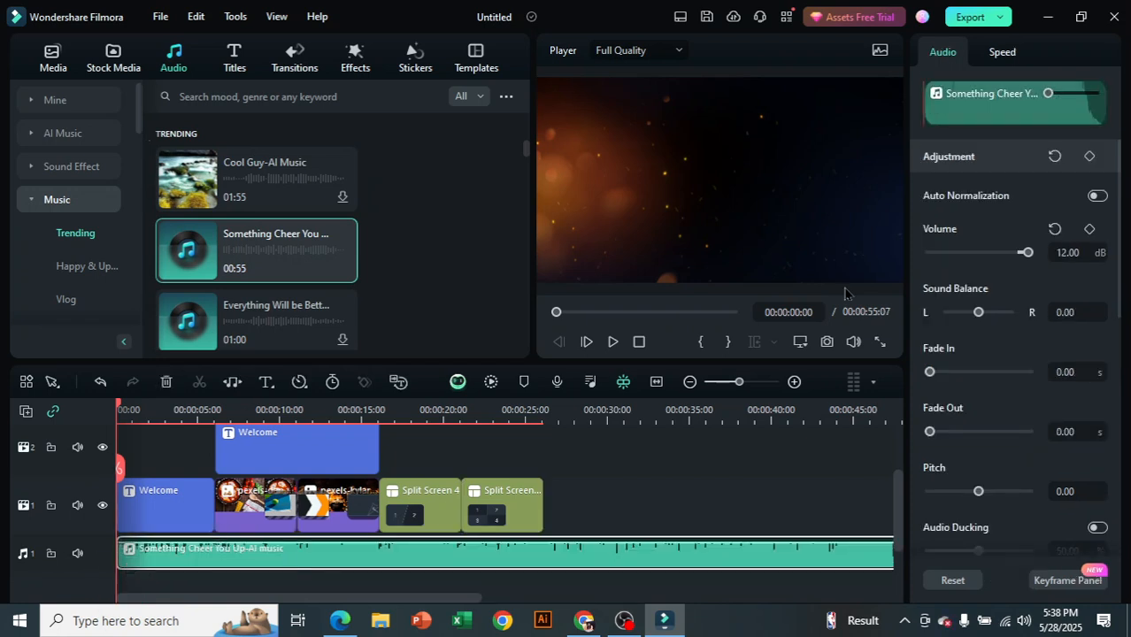
{"action": "left_click", "coordinate": [613, 342]}
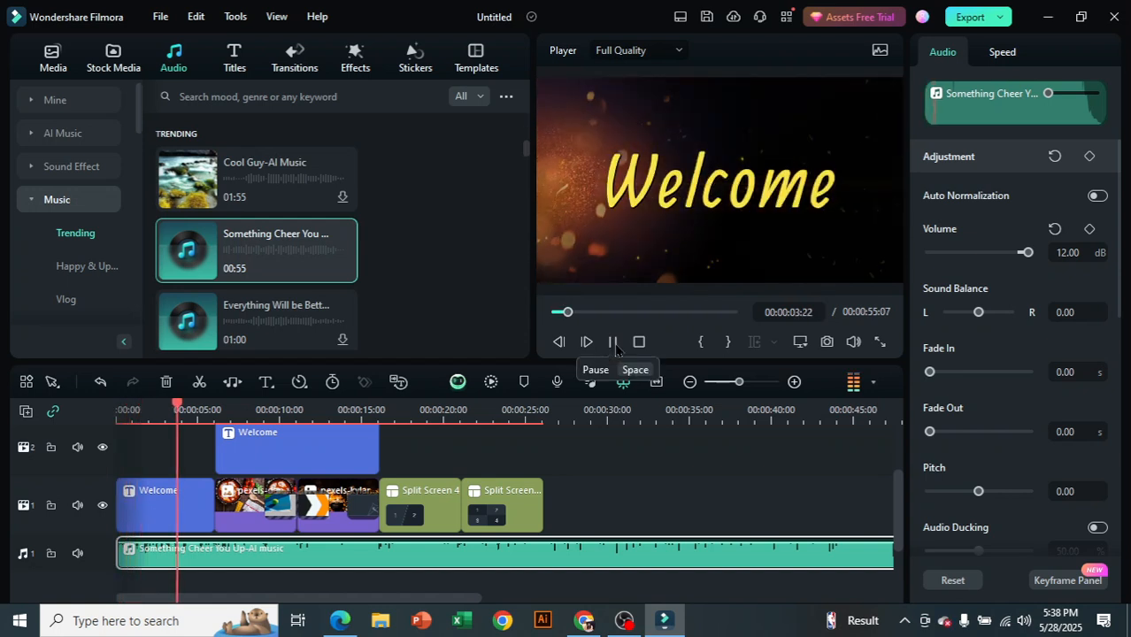
{"action": "left_click", "coordinate": [613, 343]}
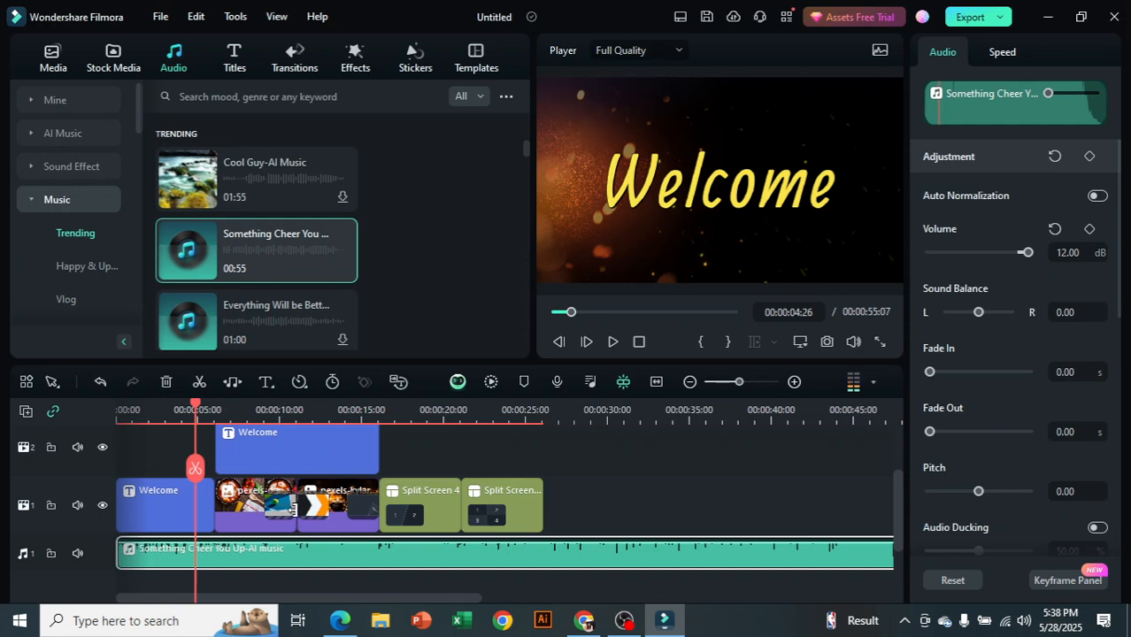
- Position the playhead over the music clip at the end of the last split screen, at about 26 seconds
{"action": "left_click_drag", "start_coordinate": [200, 416], "coordinate": [692, 469]}
{"action": "left_click_drag", "start_coordinate": [306, 602], "coordinate": [369, 604]}
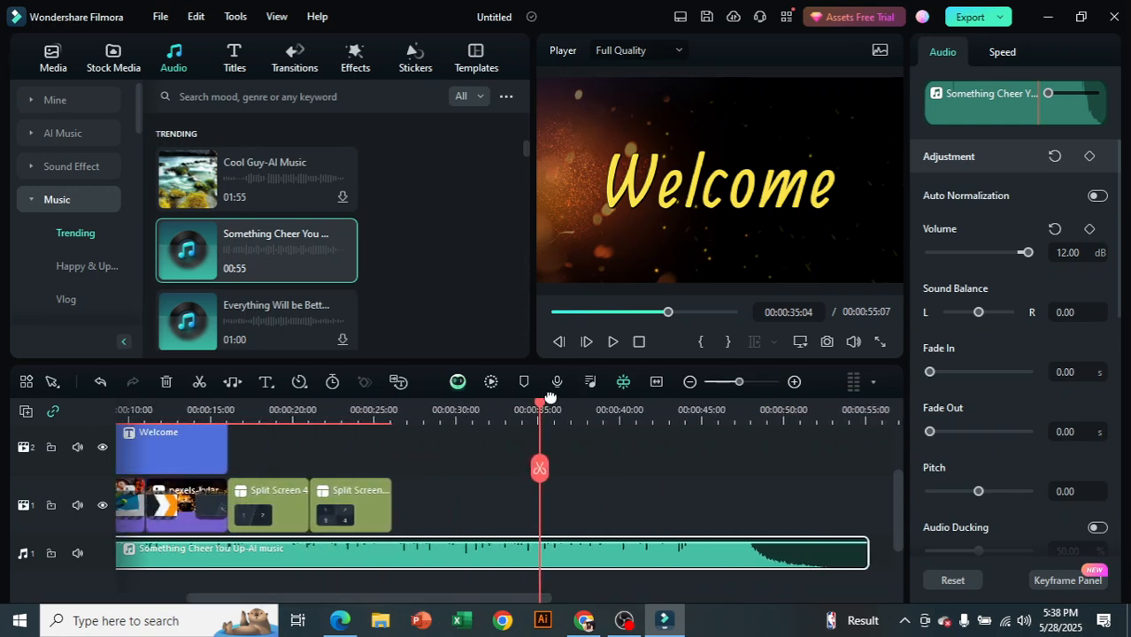
{"action": "left_click_drag", "start_coordinate": [540, 410], "coordinate": [394, 469]}
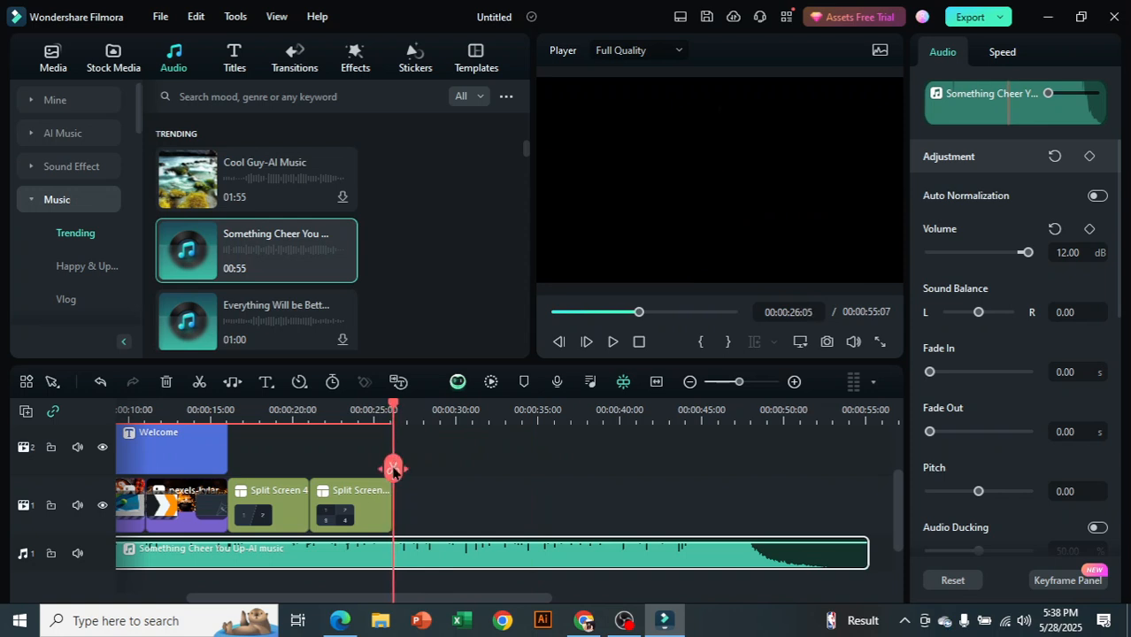
- Split the music clip at 00:00:26:05, where the last split-screen clip ends, and delete the leftover part
{"action": "left_click", "coordinate": [393, 470]}
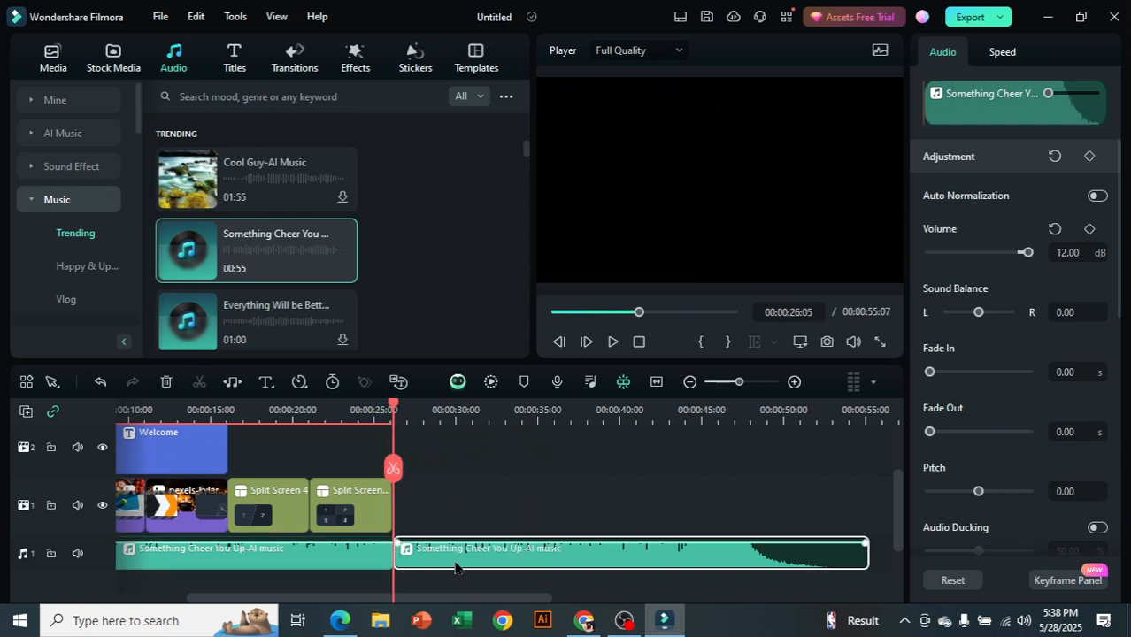
{"action": "left_click_drag", "start_coordinate": [489, 558], "coordinate": [526, 556]}
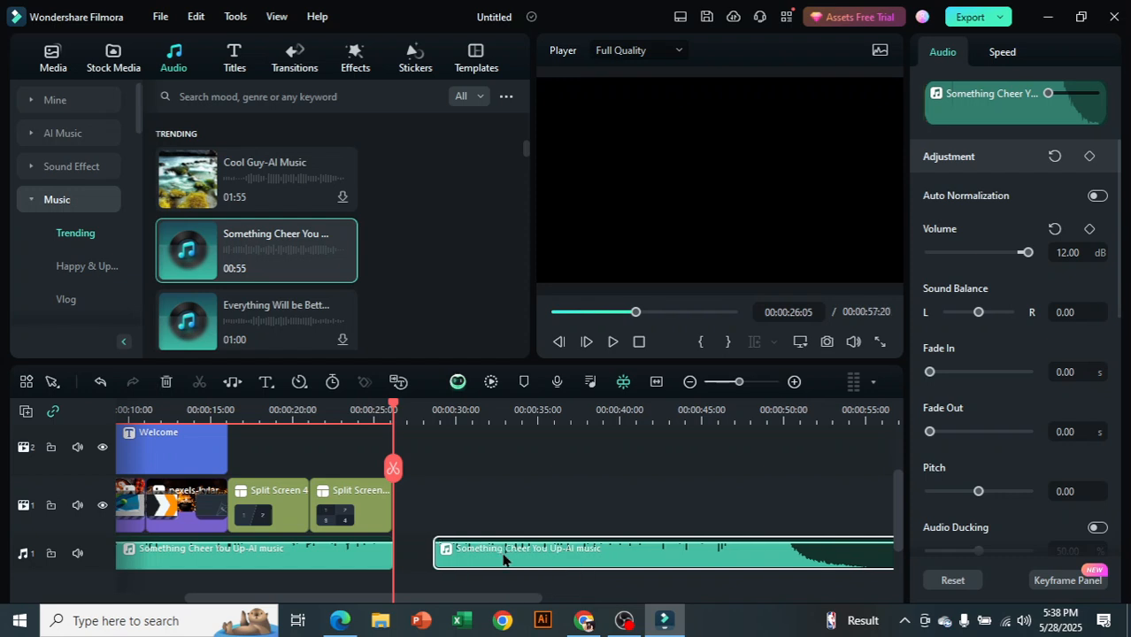
{"action": "key", "text": "Delete"}
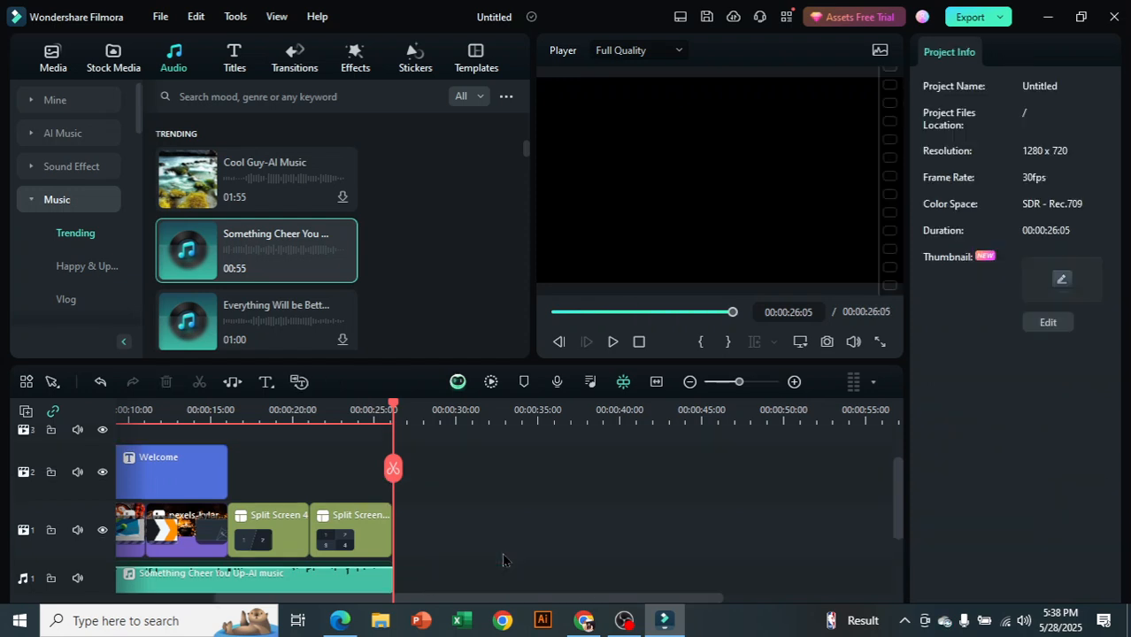
- Play the project from the beginning to review the edit with its music, and return the playhead to the start
{"action": "left_click", "coordinate": [556, 313]}
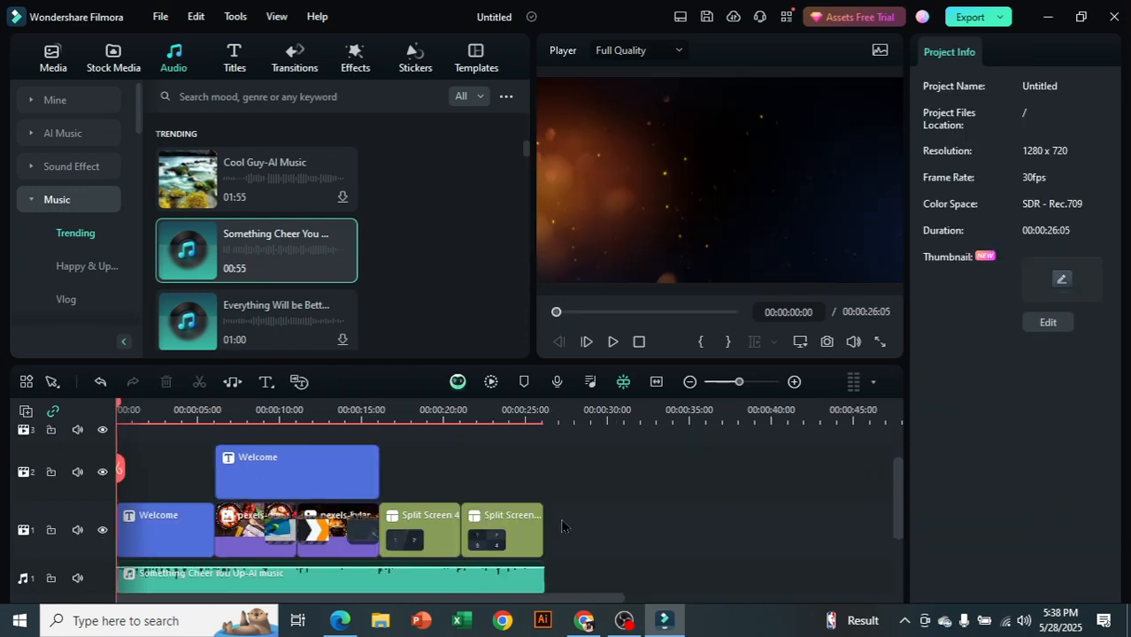
{"action": "scroll", "coordinate": [603, 589], "scroll_direction": "down", "scroll_amount": 1}
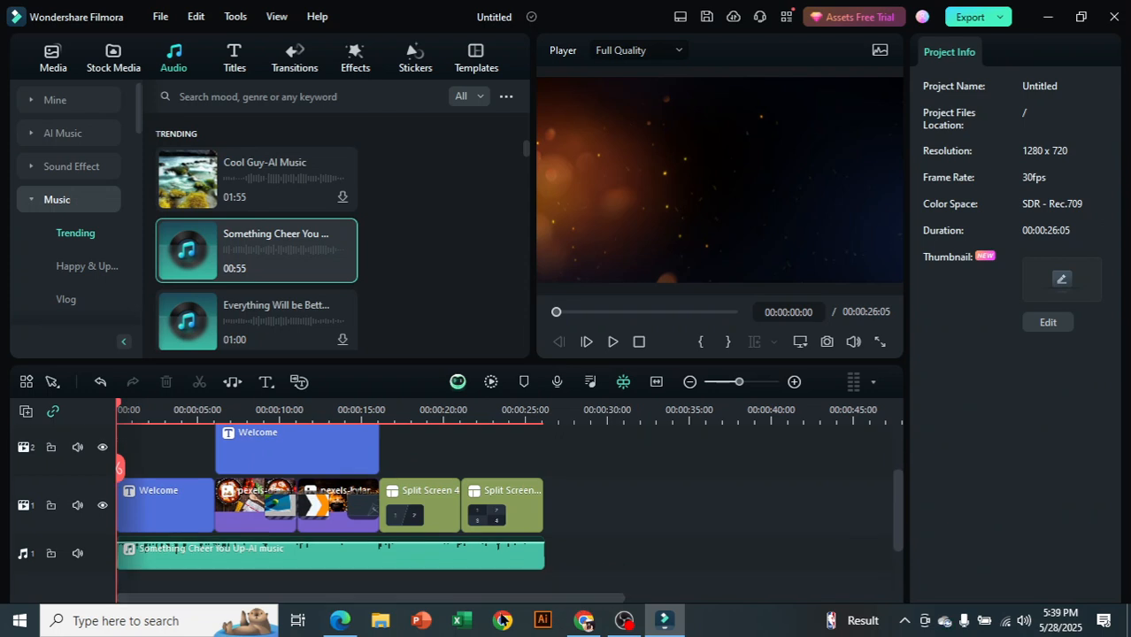
{"action": "left_click", "coordinate": [612, 341]}
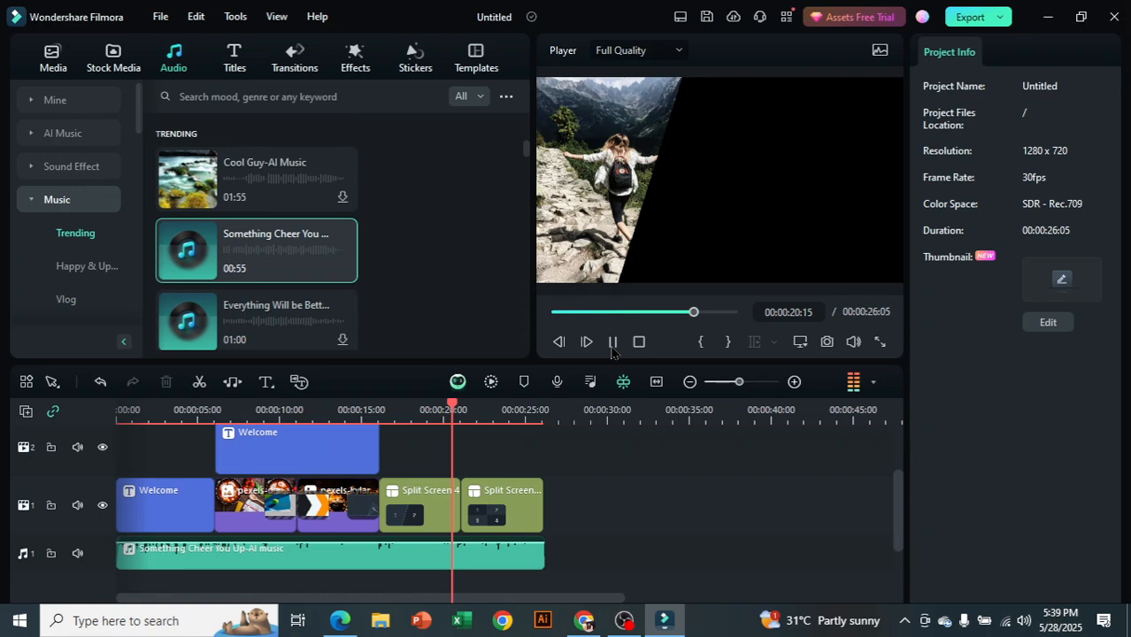
{"action": "left_click", "coordinate": [612, 343]}
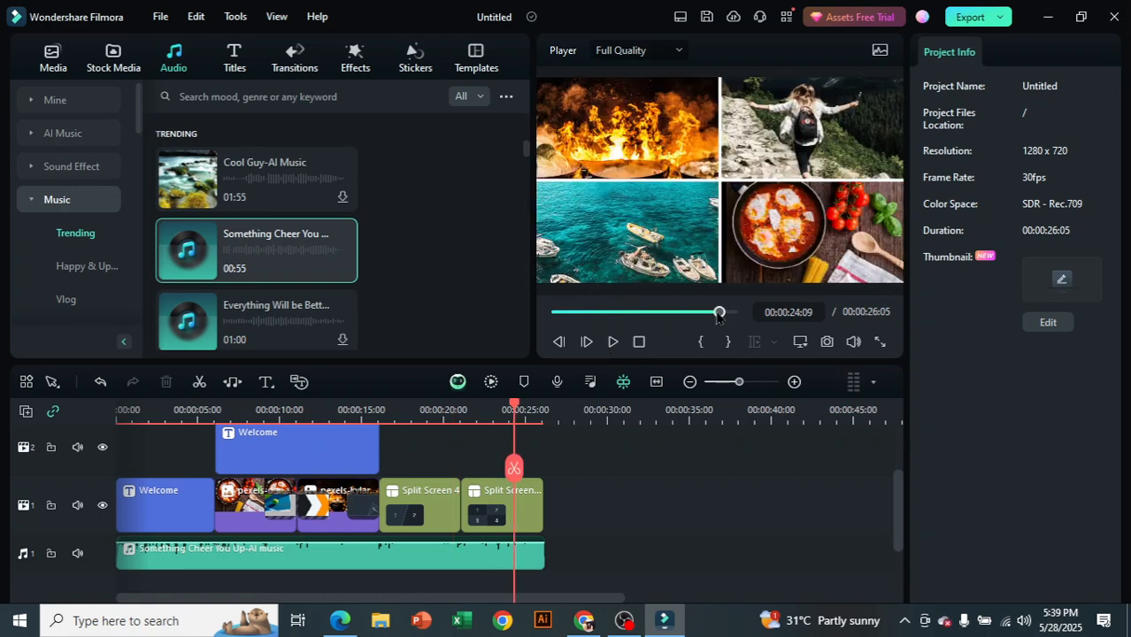
{"action": "left_click_drag", "start_coordinate": [719, 314], "coordinate": [447, 382]}
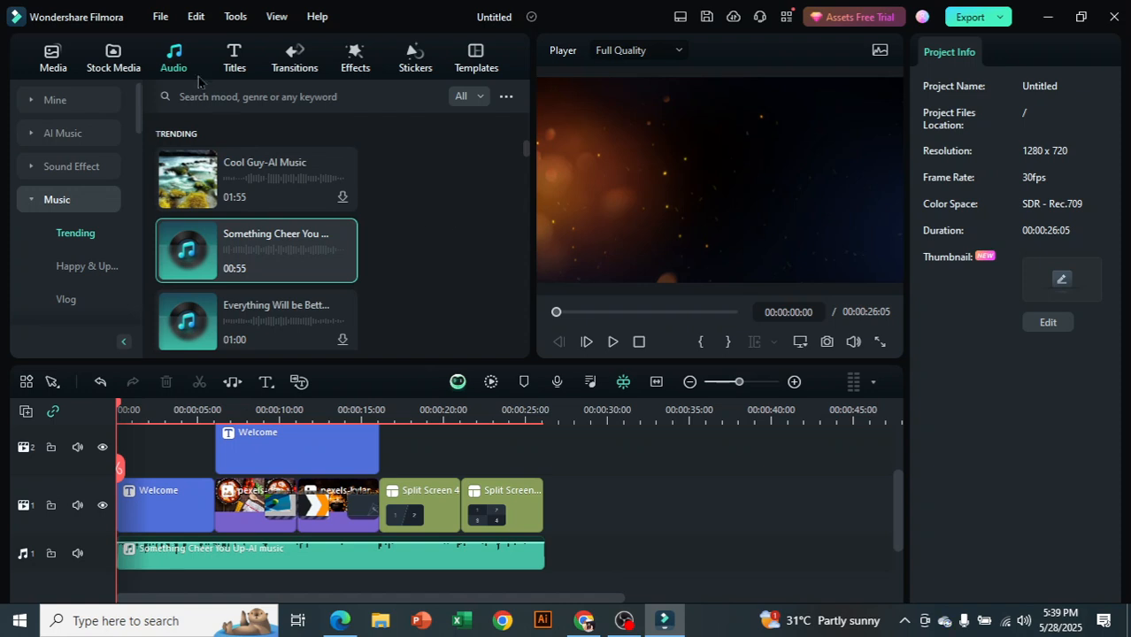
- Lower the background music clip's volume directly on the timeline, checking the level by playing the opening Welcome title
{"action": "left_click", "coordinate": [66, 68]}
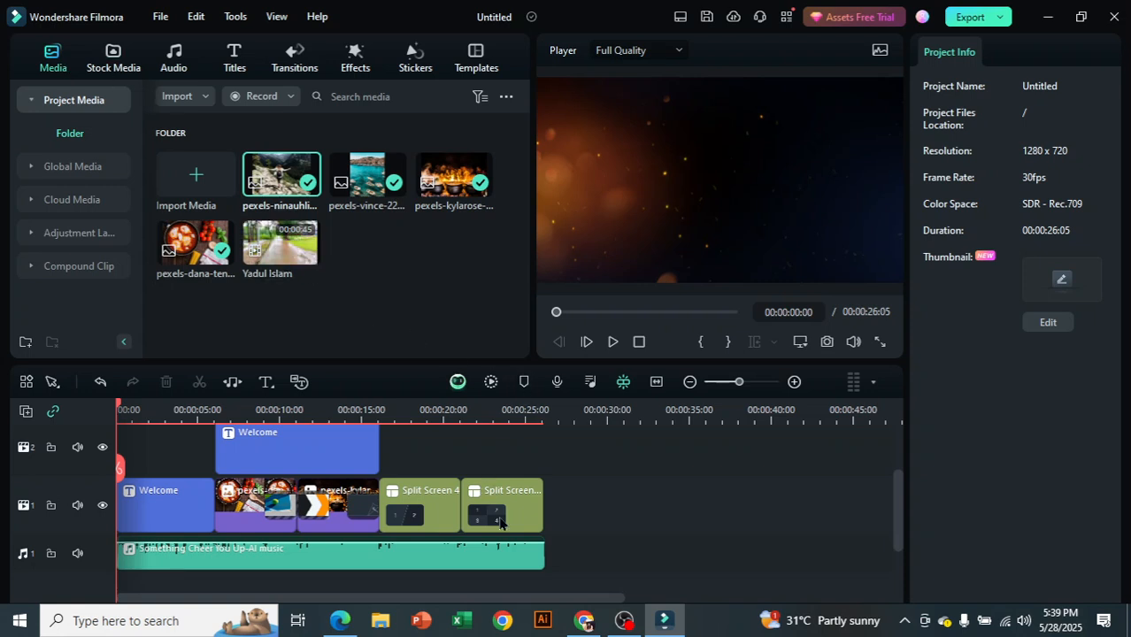
{"action": "left_click_drag", "start_coordinate": [509, 539], "coordinate": [507, 563]}
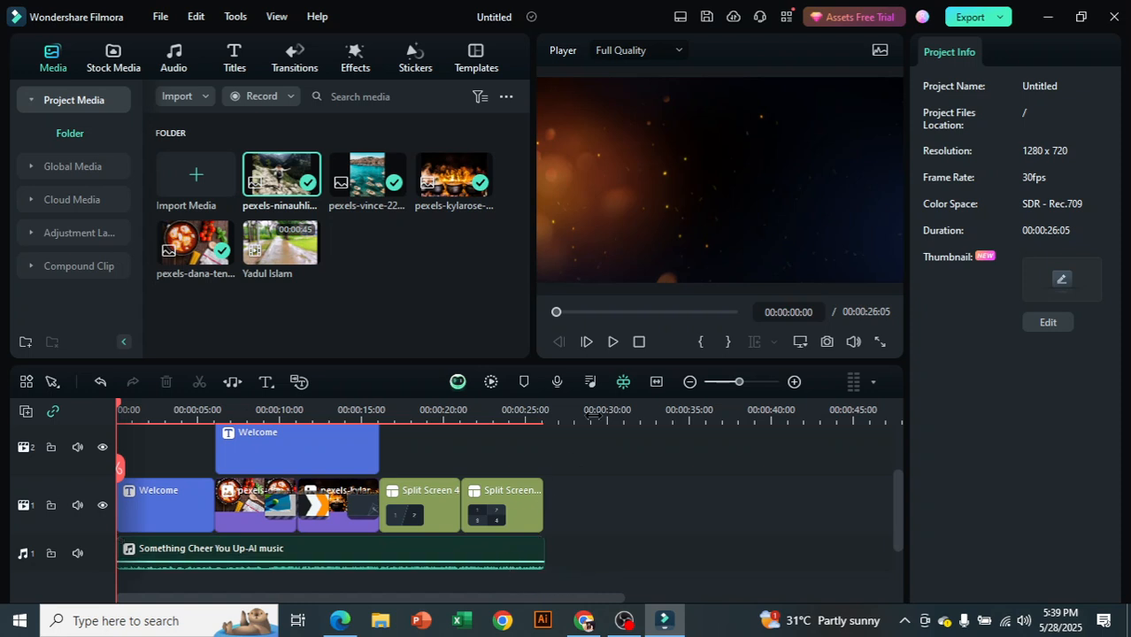
{"action": "left_click", "coordinate": [613, 342]}
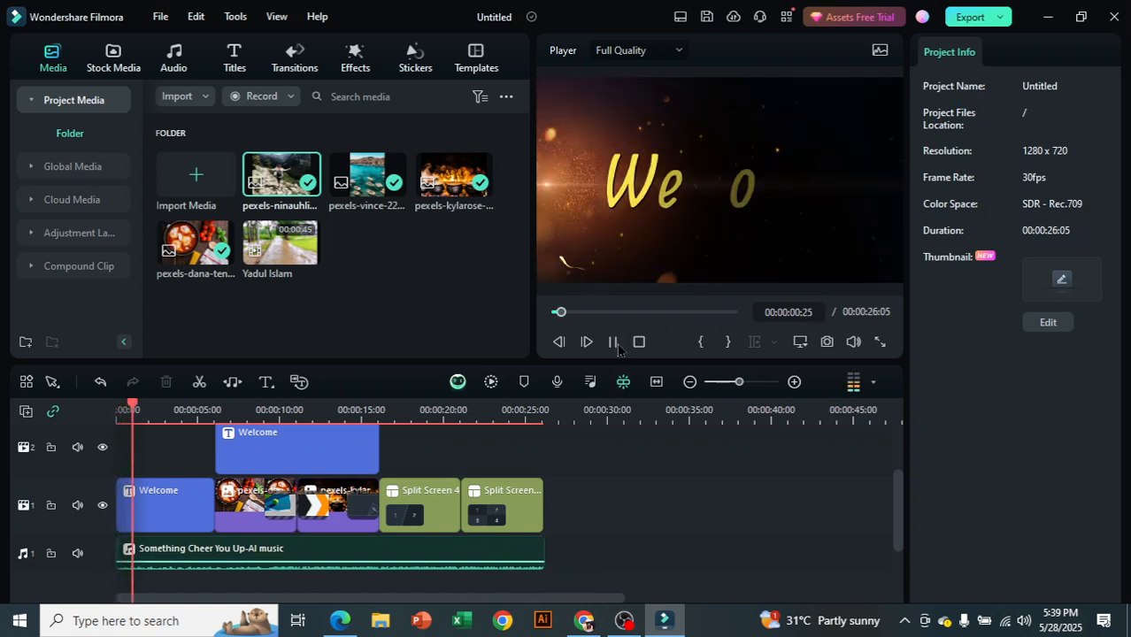
{"action": "key", "text": "space"}
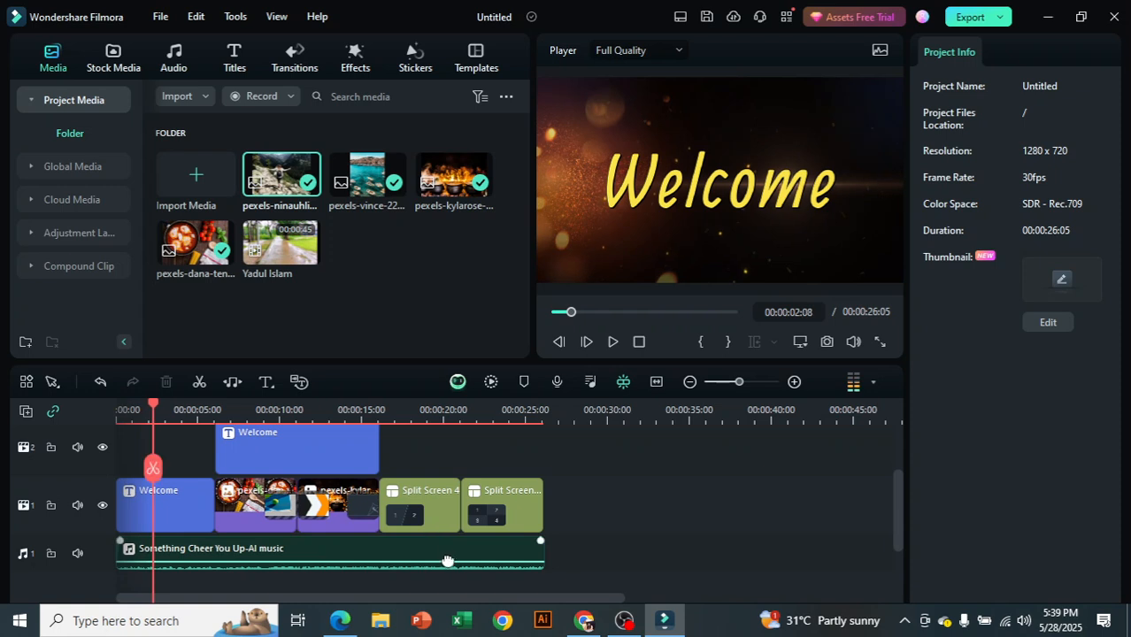
{"action": "mouse_move", "coordinate": [451, 562]}
{"action": "left_mouse_down"}
{"action": "mouse_move", "coordinate": [459, 549]}
{"action": "mouse_move", "coordinate": [452, 569]}
{"action": "mouse_move", "coordinate": [461, 563]}
{"action": "left_mouse_up"}
{"action": "left_click", "coordinate": [612, 341]}
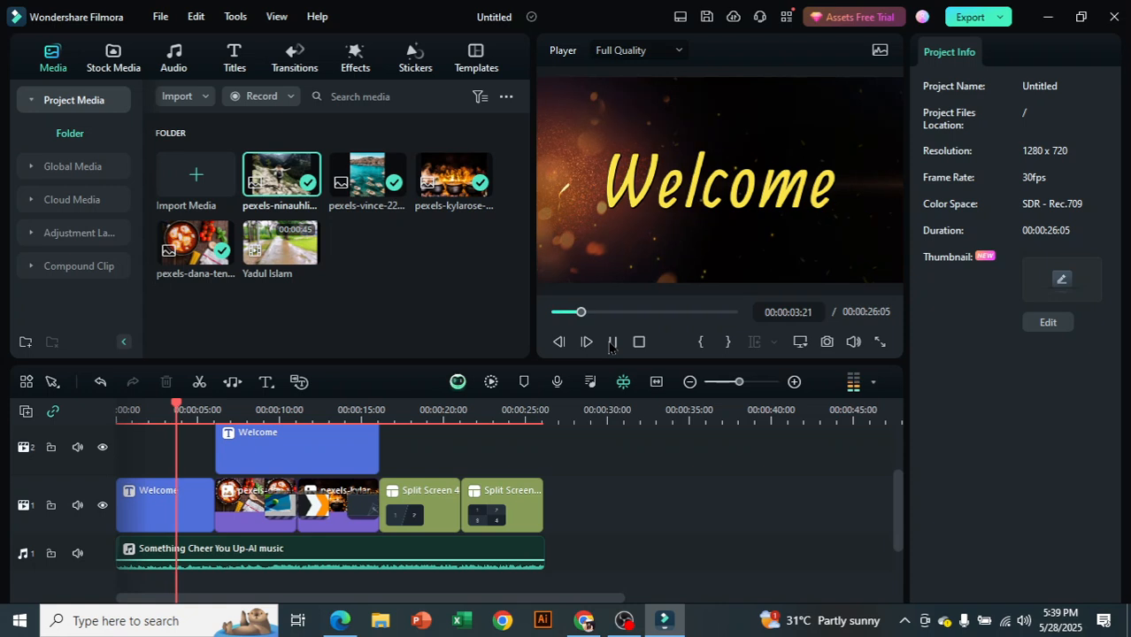
{"action": "left_click", "coordinate": [612, 342]}
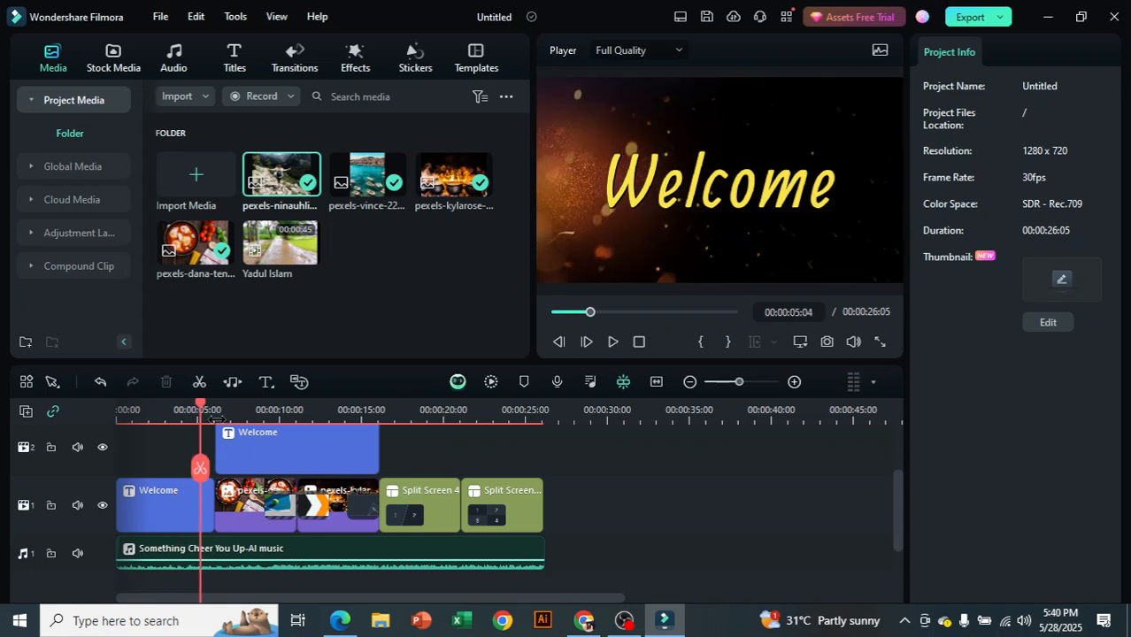
{"action": "left_click_drag", "start_coordinate": [202, 407], "coordinate": [116, 409]}
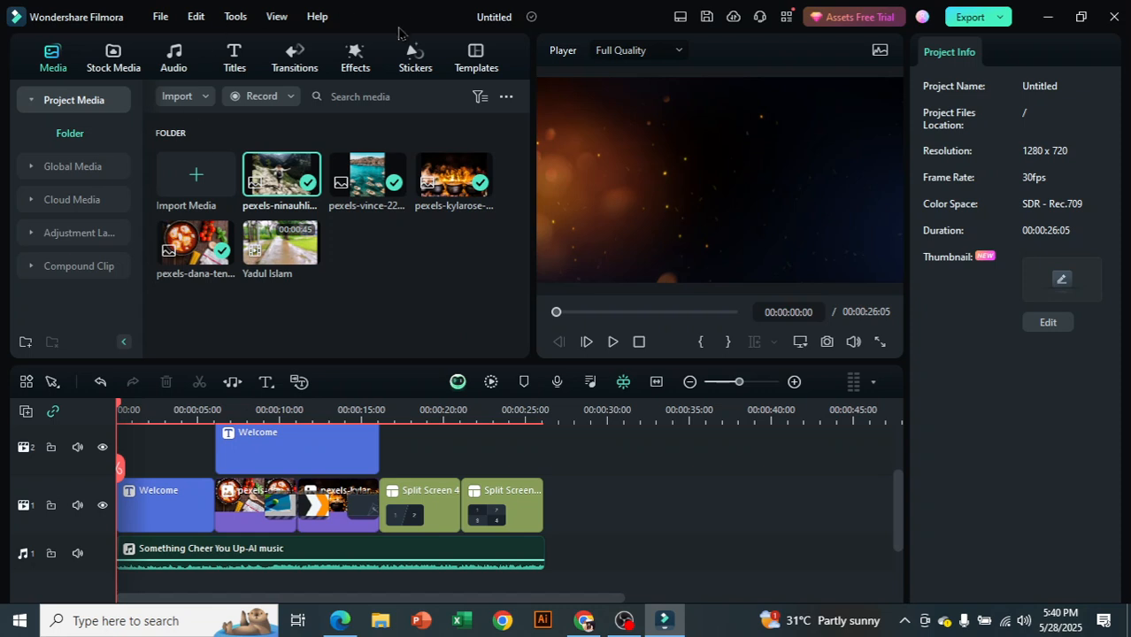
- Add the Element 14 subscribe sticker to video track 3 at about 8 s, above the second Welcome title
{"action": "left_click", "coordinate": [409, 69]}
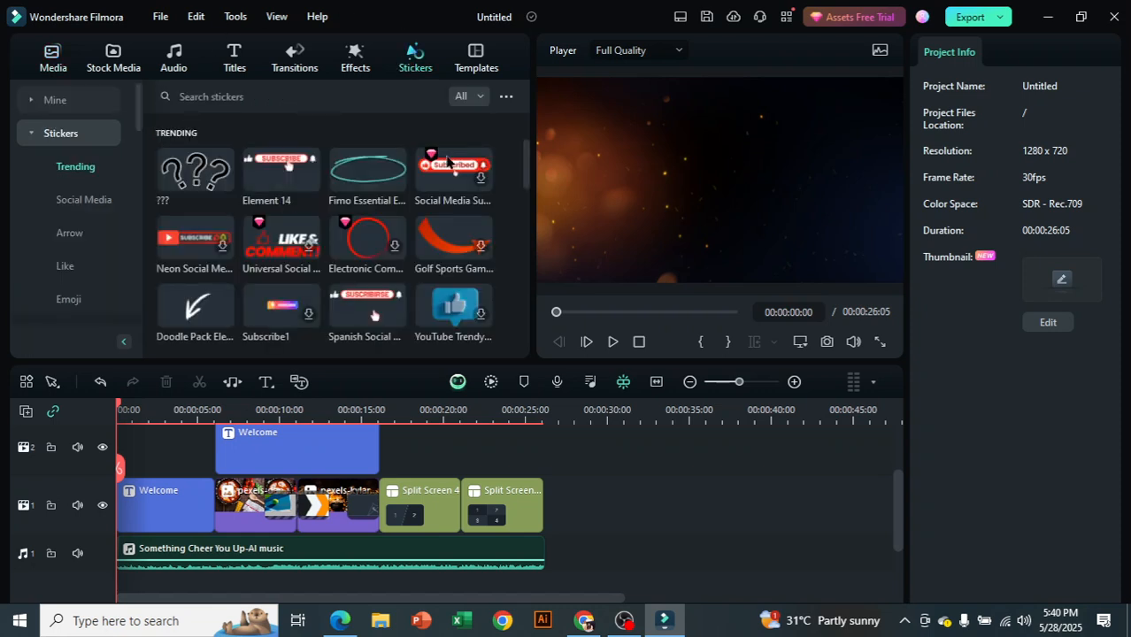
{"action": "scroll", "coordinate": [726, 546], "scroll_direction": "up", "scroll_amount": 1}
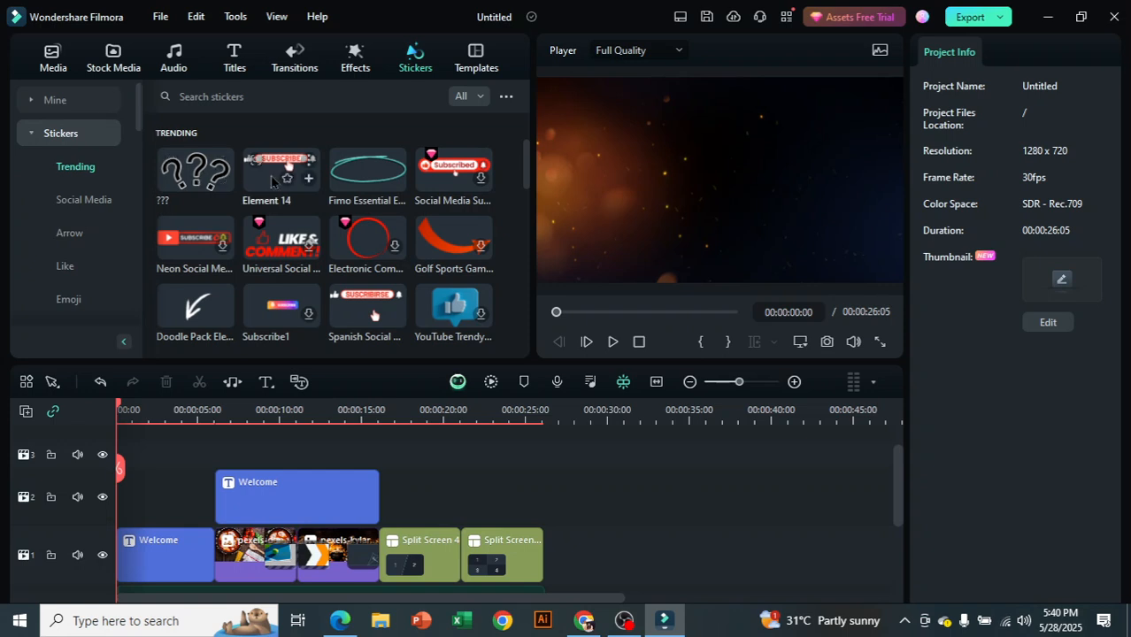
{"action": "scroll", "coordinate": [736, 557], "scroll_direction": "up", "scroll_amount": 1}
{"action": "left_click_drag", "start_coordinate": [285, 166], "coordinate": [252, 498]}
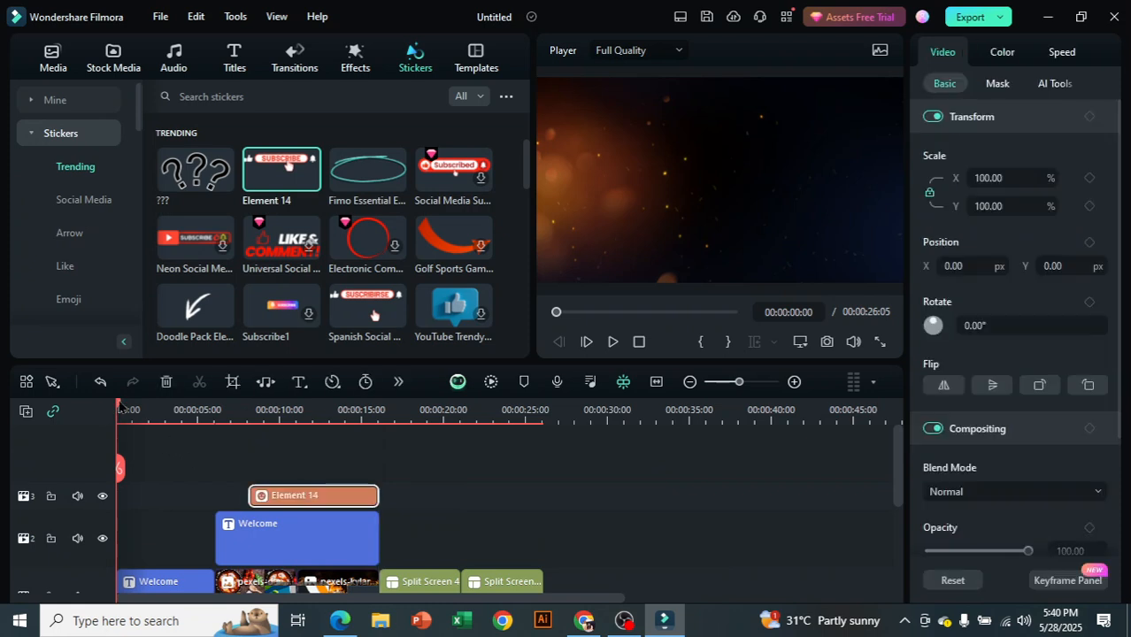
- Play the section from about 00:00:06:14 to preview the subscribe sticker over the Welcome title
{"action": "left_click", "coordinate": [266, 444]}
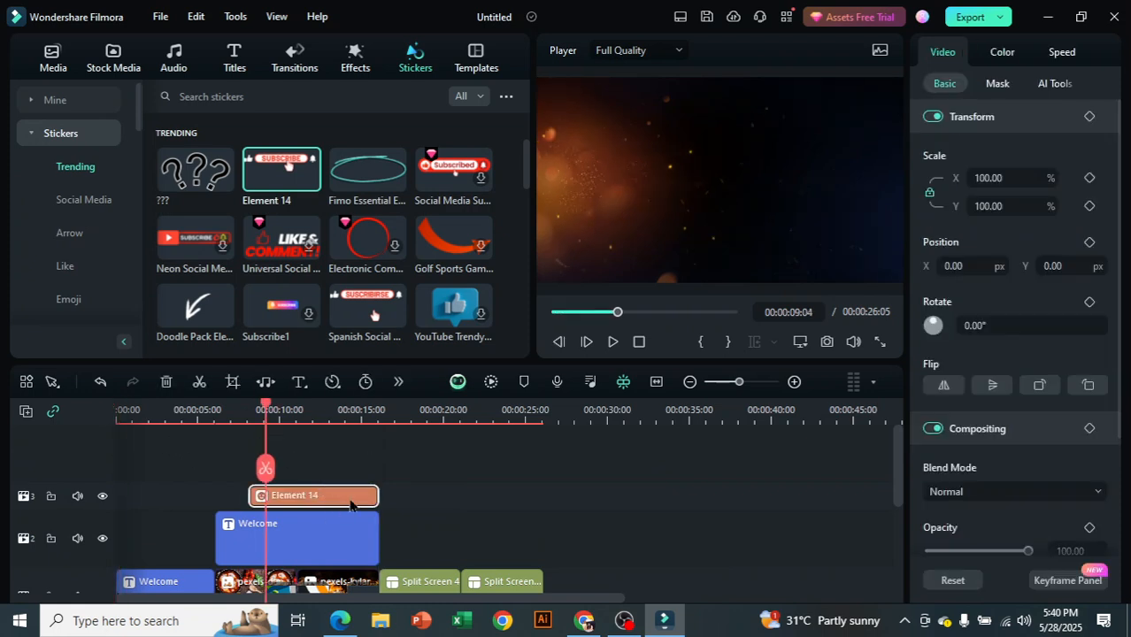
{"action": "scroll", "coordinate": [531, 532], "scroll_direction": "right", "scroll_amount": 3}
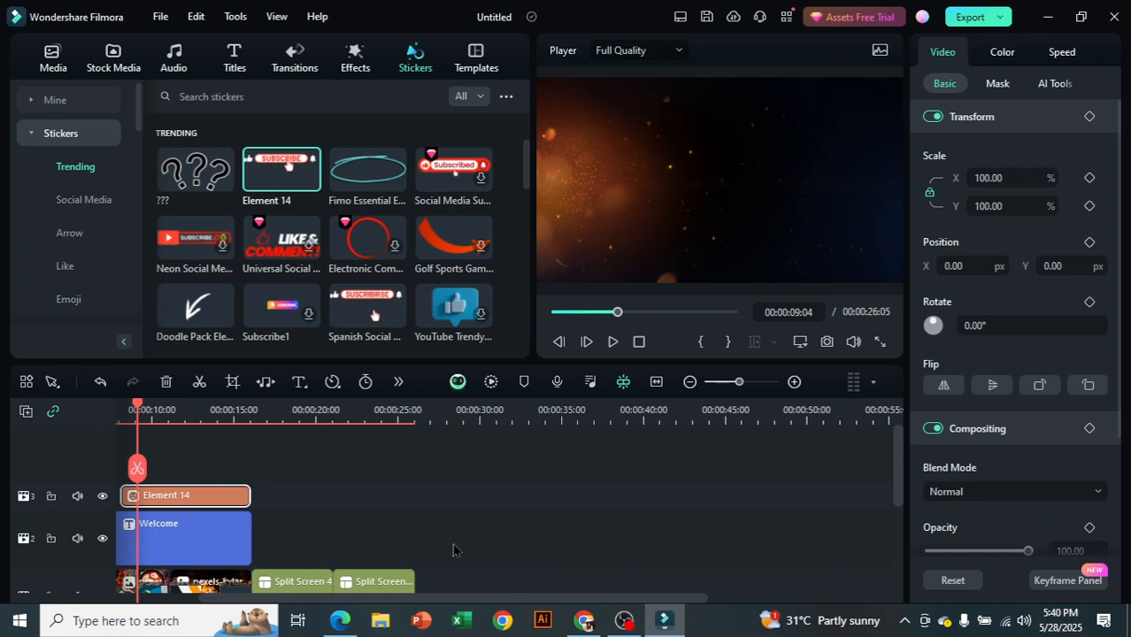
{"action": "left_click_drag", "start_coordinate": [492, 601], "coordinate": [312, 625]}
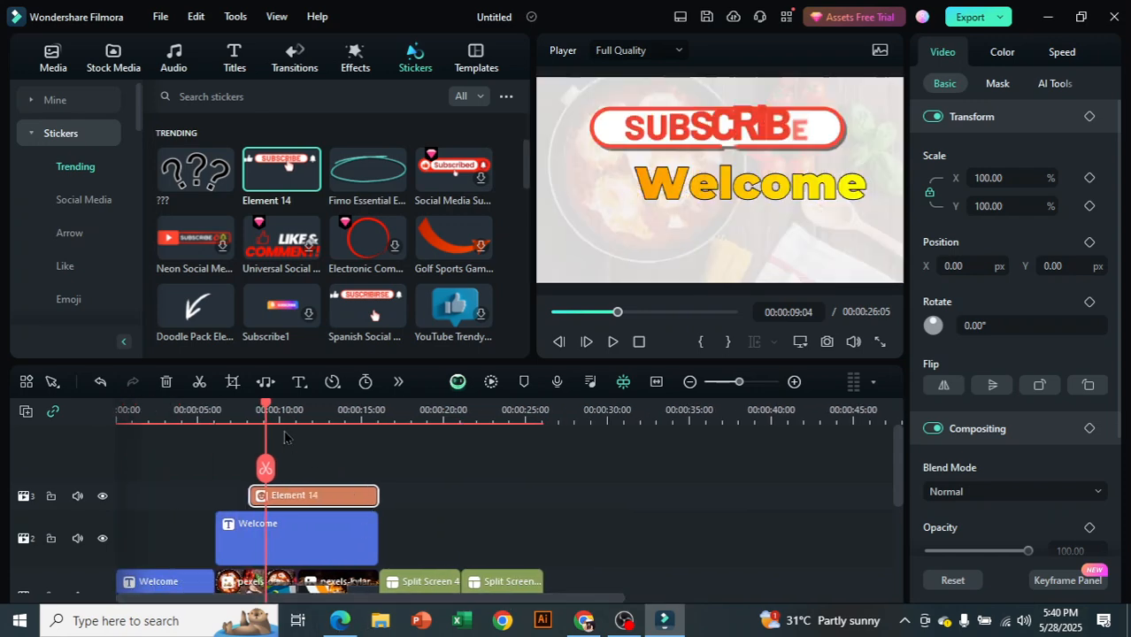
{"action": "left_click_drag", "start_coordinate": [267, 413], "coordinate": [223, 423]}
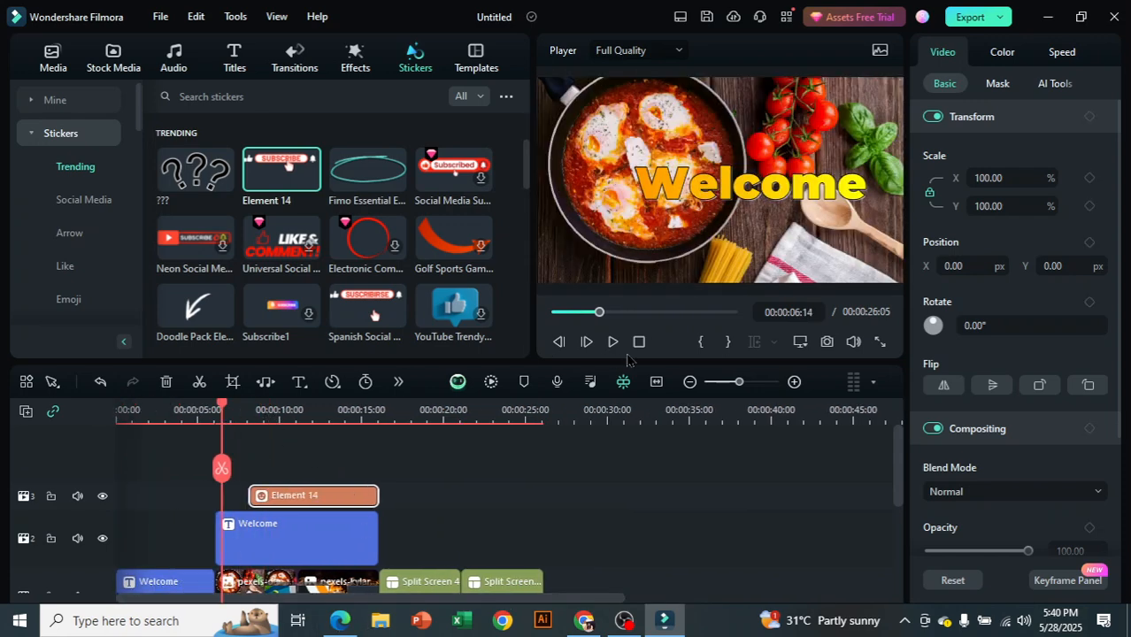
{"action": "left_click", "coordinate": [613, 342]}
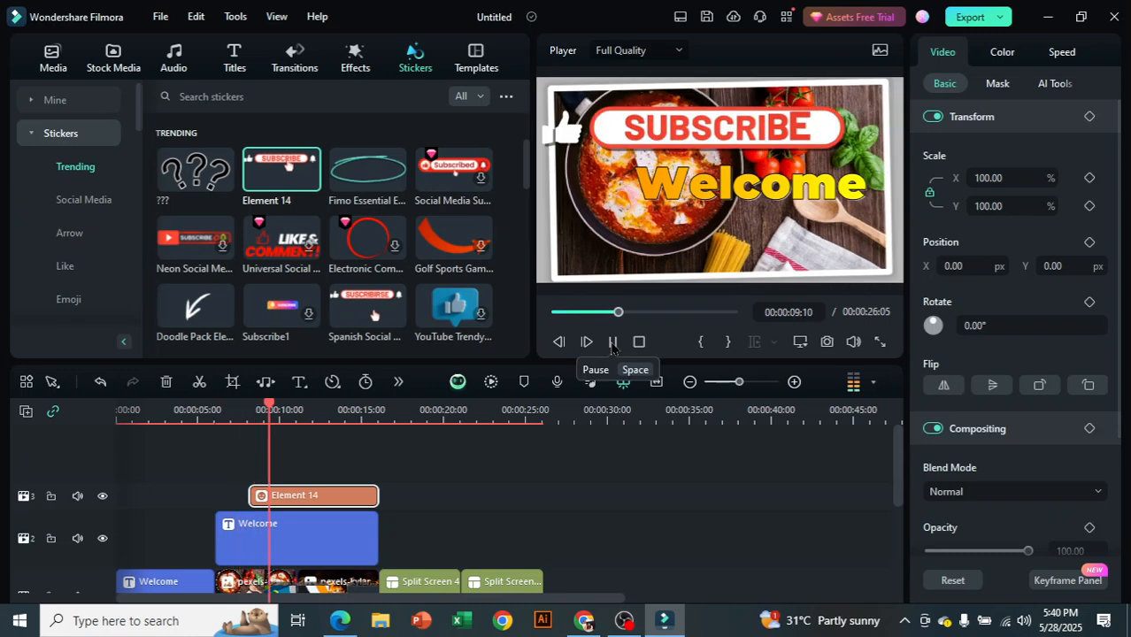
{"action": "left_click", "coordinate": [612, 342]}
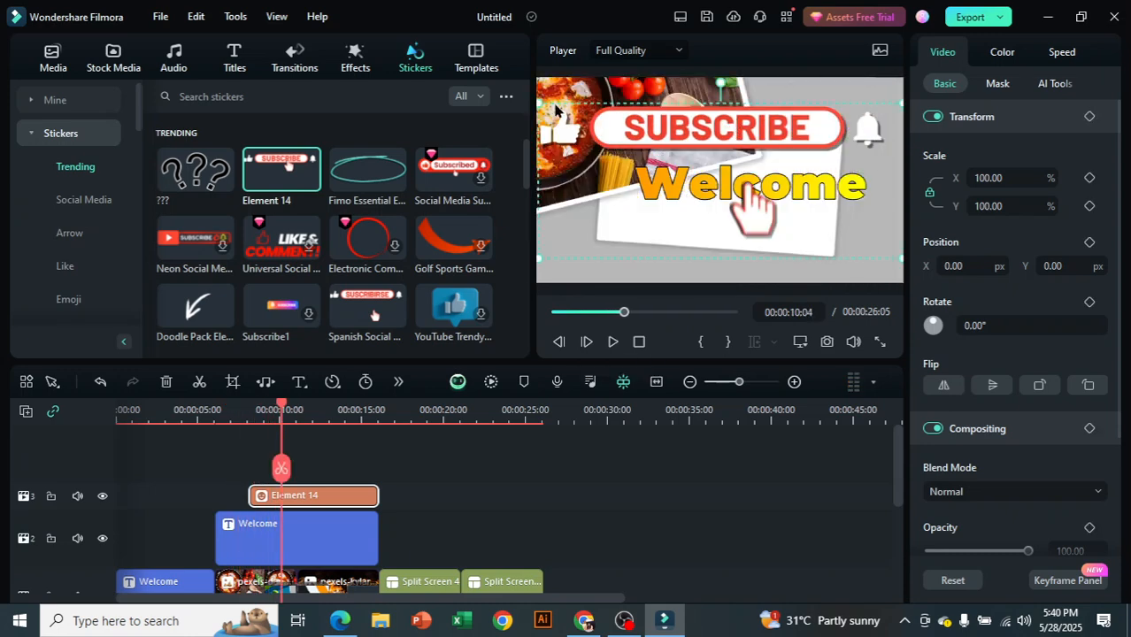
- Scale the subscribe sticker to 50%, move it to the picture's lower left at about X -296, Y -243, and preview it
{"action": "left_click_drag", "start_coordinate": [569, 103], "coordinate": [750, 184]}
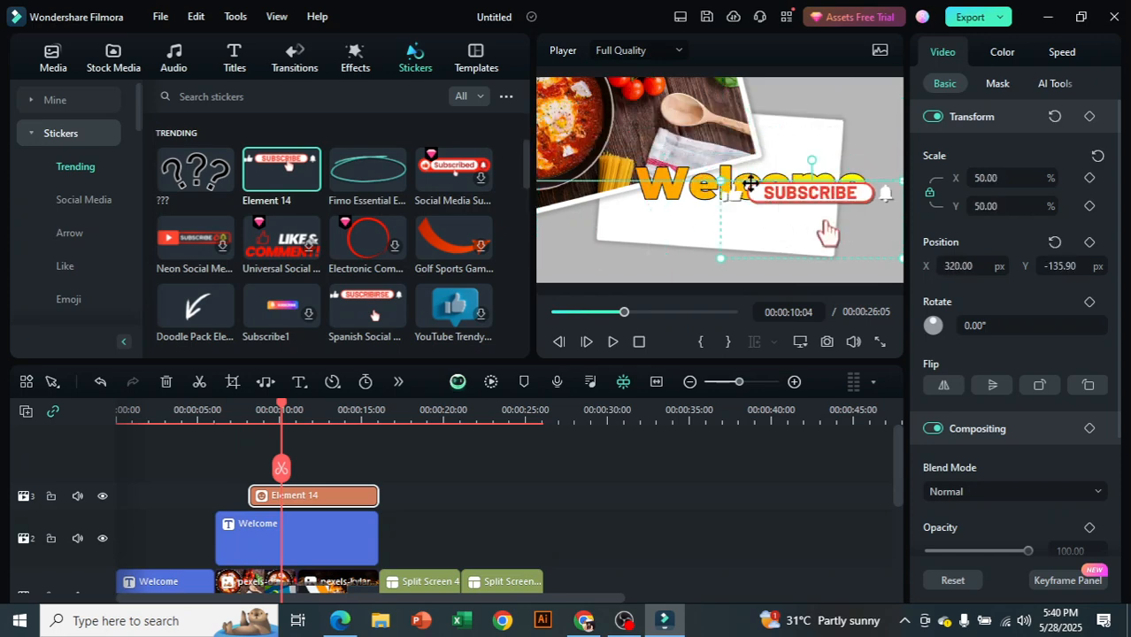
{"action": "left_click_drag", "start_coordinate": [818, 228], "coordinate": [648, 238]}
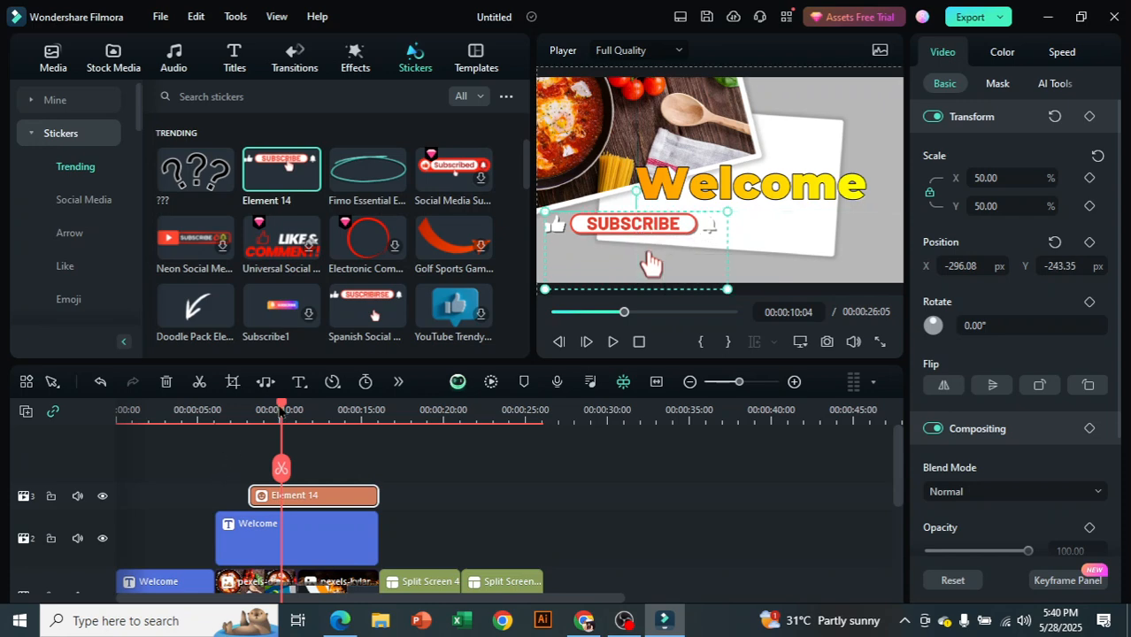
{"action": "left_click_drag", "start_coordinate": [280, 410], "coordinate": [225, 433]}
{"action": "left_click", "coordinate": [614, 344]}
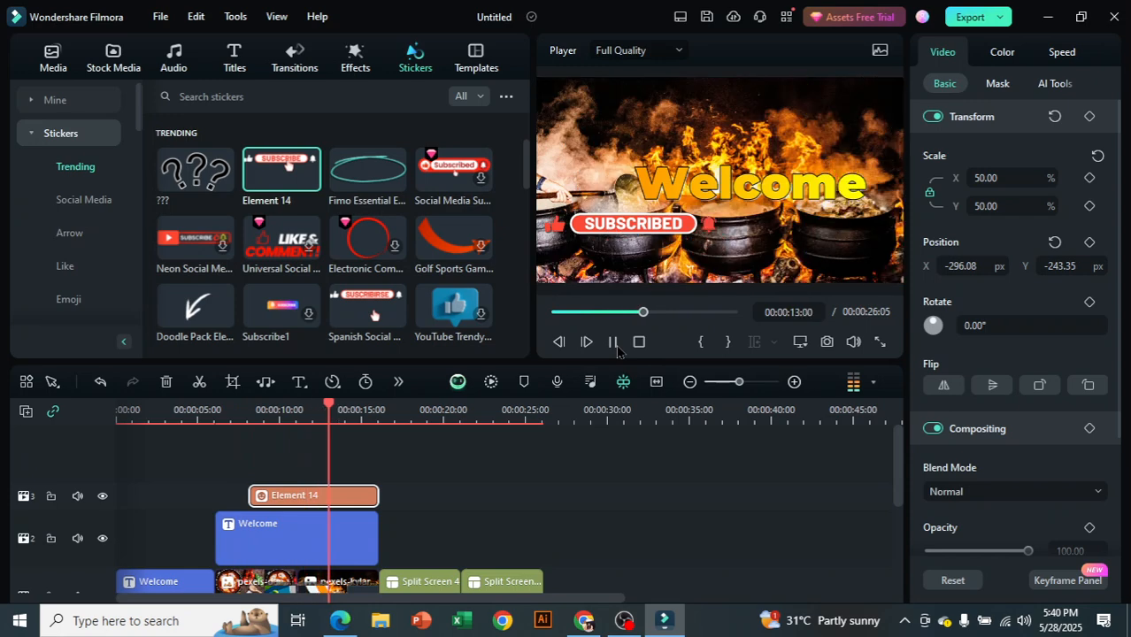
{"action": "left_click", "coordinate": [612, 344]}
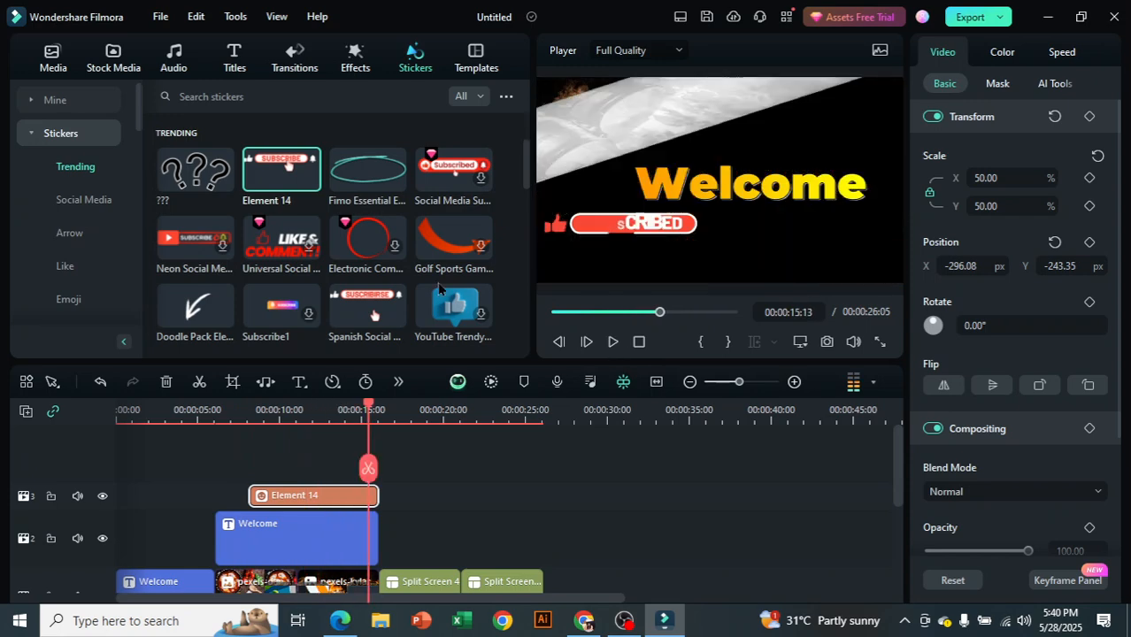
- Add the Element 06 "LEAVE A COMMENT" sticker to video track 2 directly after the Welcome title, above the first split-screen clip
{"action": "scroll", "coordinate": [439, 286], "scroll_direction": "down", "scroll_amount": 3}
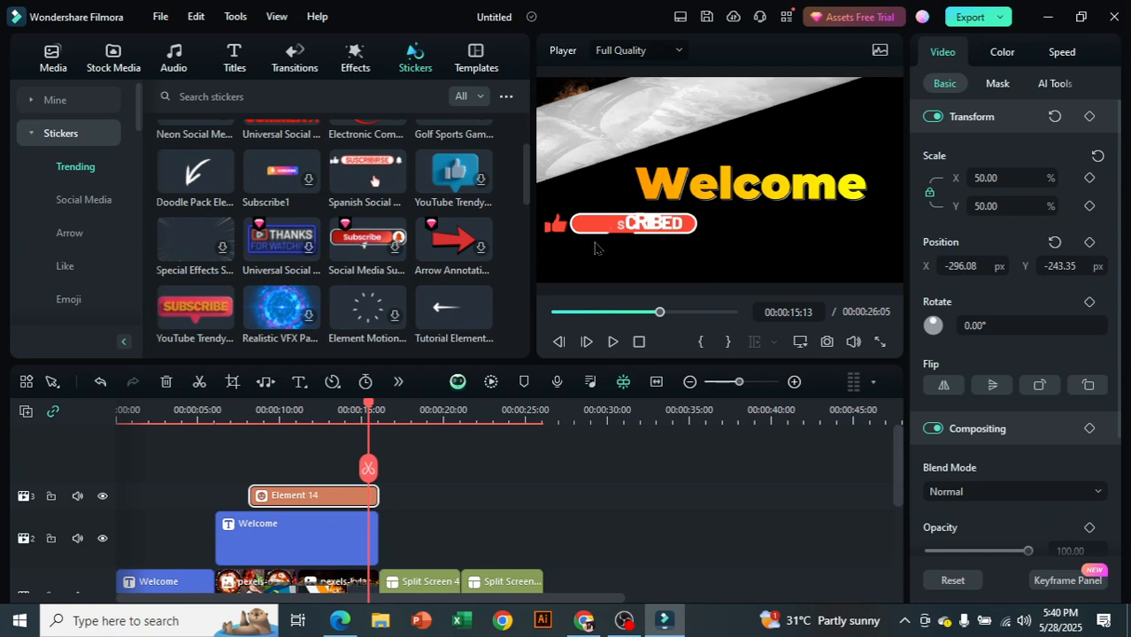
{"action": "mouse_move", "coordinate": [613, 225]}
{"action": "left_mouse_down"}
{"action": "mouse_move", "coordinate": [640, 225]}
{"action": "mouse_move", "coordinate": [761, 118]}
{"action": "mouse_move", "coordinate": [666, 223]}
{"action": "mouse_move", "coordinate": [690, 223]}
{"action": "mouse_move", "coordinate": [612, 221]}
{"action": "left_mouse_up"}
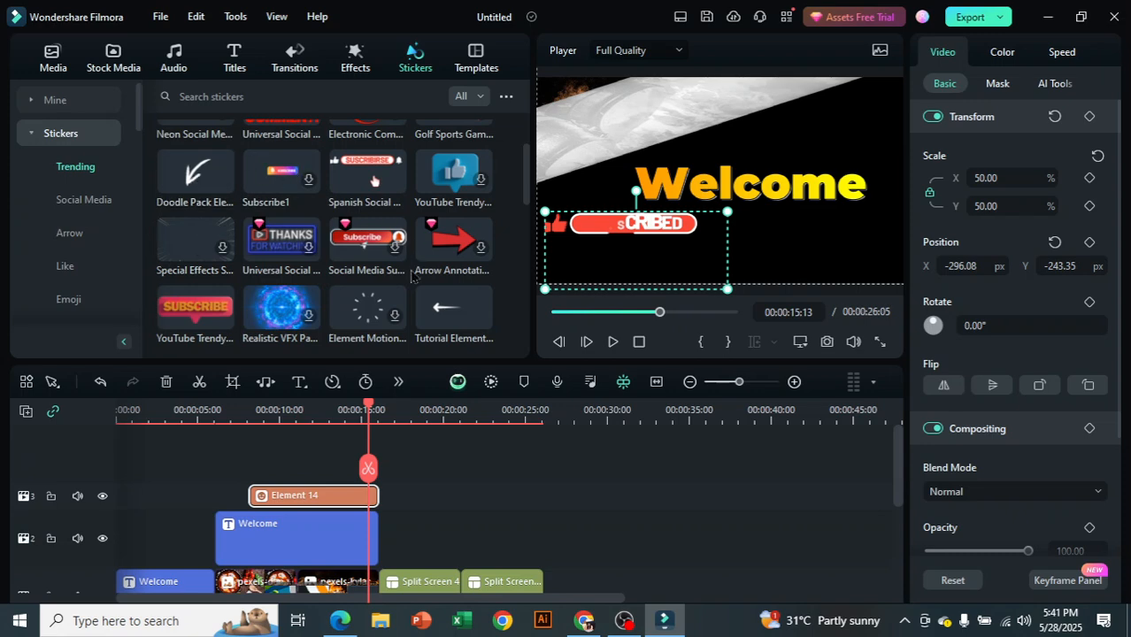
{"action": "left_click_drag", "start_coordinate": [367, 410], "coordinate": [430, 414]}
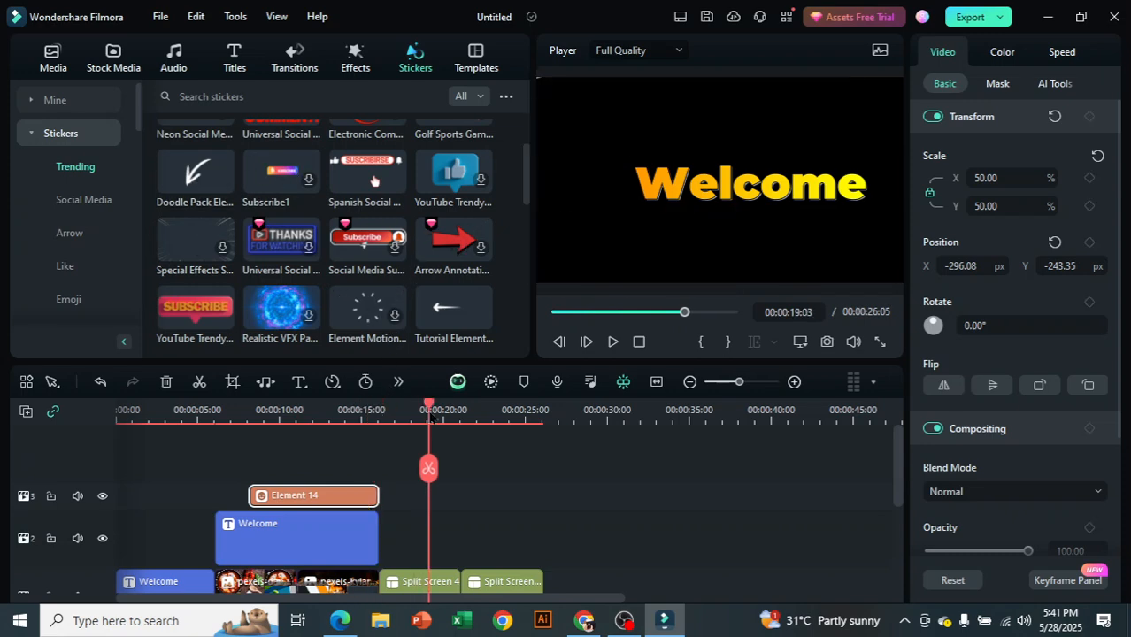
{"action": "scroll", "coordinate": [407, 261], "scroll_direction": "down", "scroll_amount": 3}
{"action": "scroll", "coordinate": [407, 266], "scroll_direction": "down", "scroll_amount": 3}
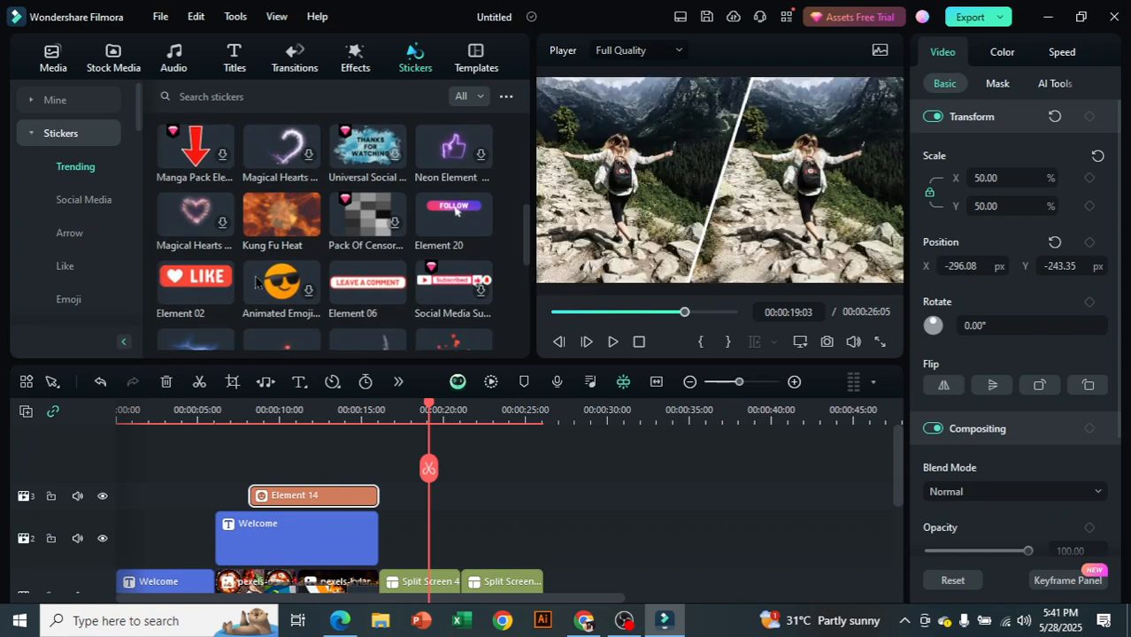
{"action": "scroll", "coordinate": [355, 183], "scroll_direction": "down", "scroll_amount": 2}
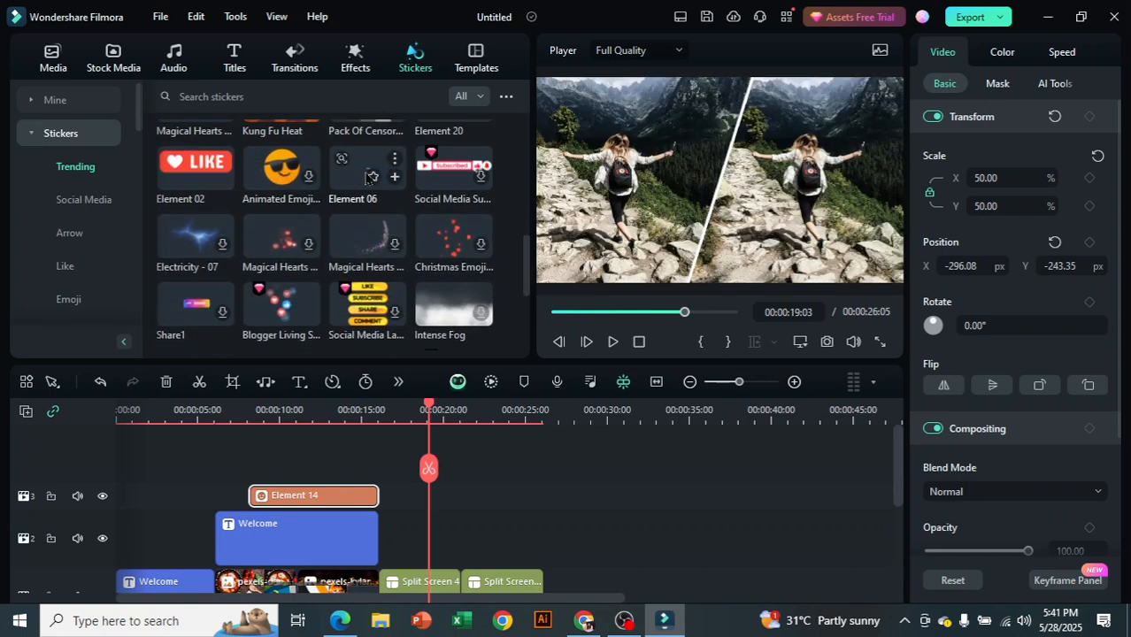
{"action": "left_click_drag", "start_coordinate": [374, 183], "coordinate": [392, 543]}
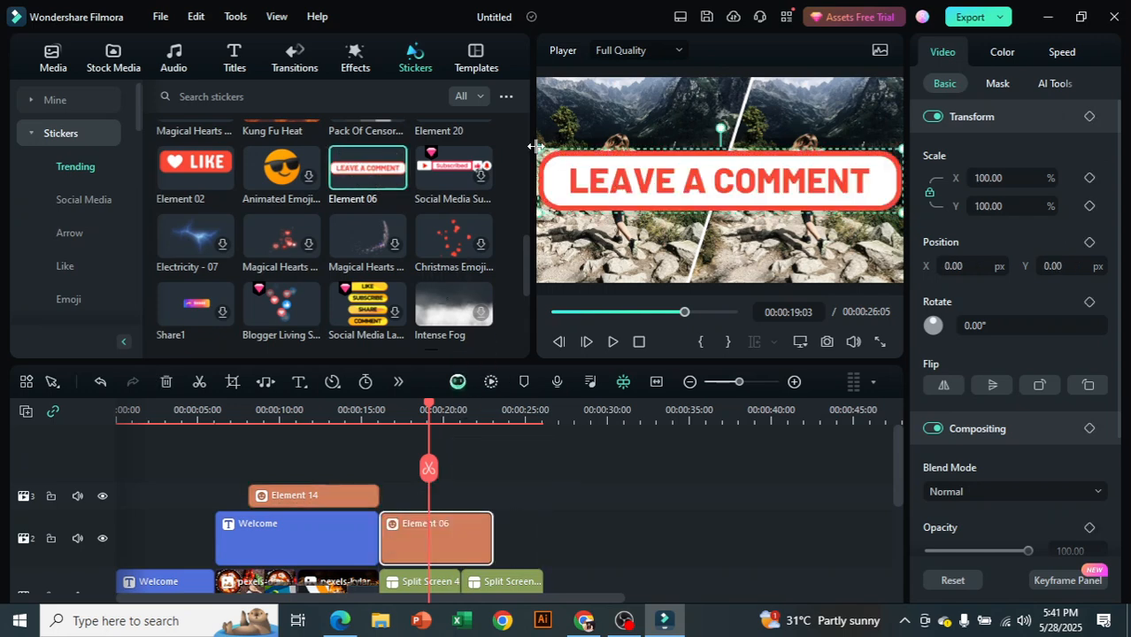
- Scale the "LEAVE A COMMENT" sticker to about 54% and move it to the picture's lower right at about X 257, Y -249
{"action": "left_click_drag", "start_coordinate": [537, 148], "coordinate": [706, 178]}
{"action": "left_click_drag", "start_coordinate": [836, 198], "coordinate": [825, 254]}
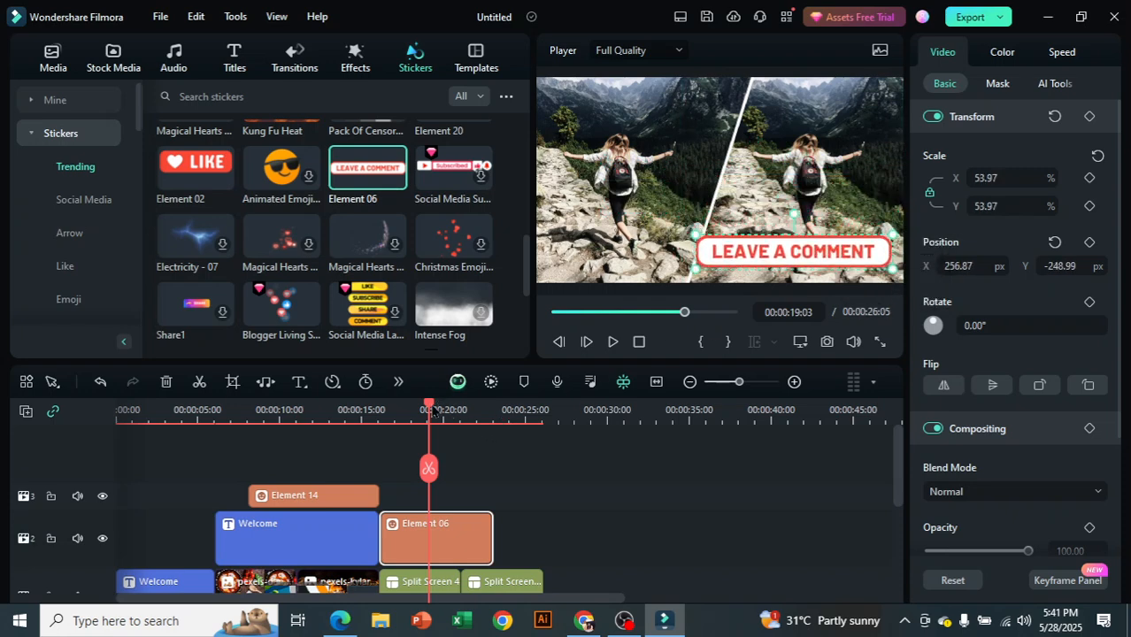
- Play back the first split-screen clip to preview the "LEAVE A COMMENT" sticker
{"action": "left_click_drag", "start_coordinate": [432, 409], "coordinate": [325, 410]}
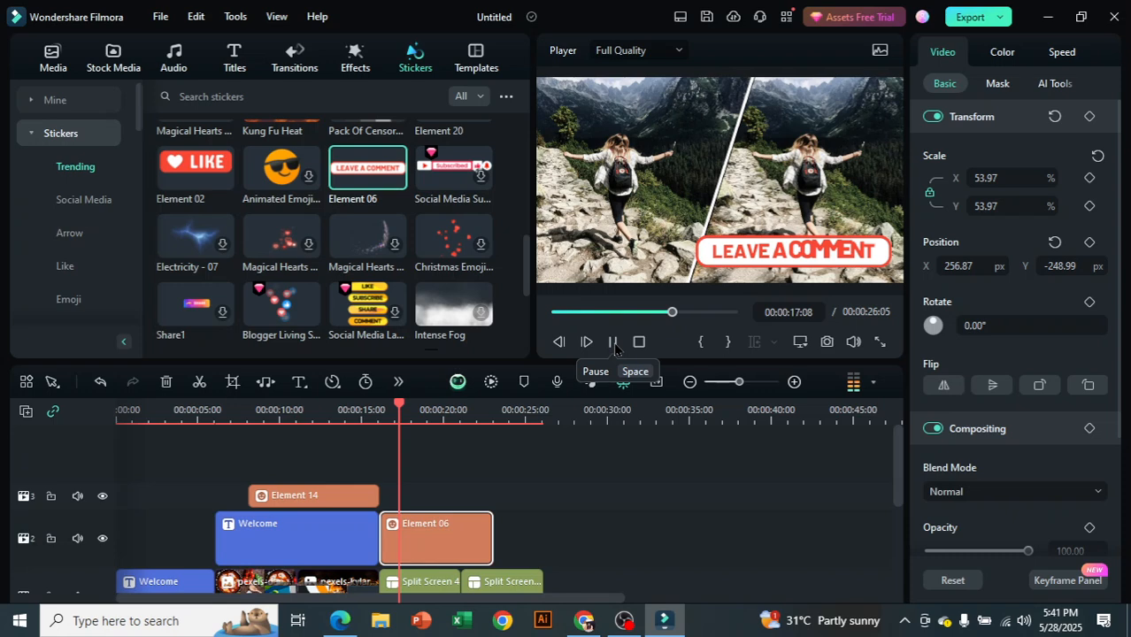
{"action": "left_click", "coordinate": [613, 344]}
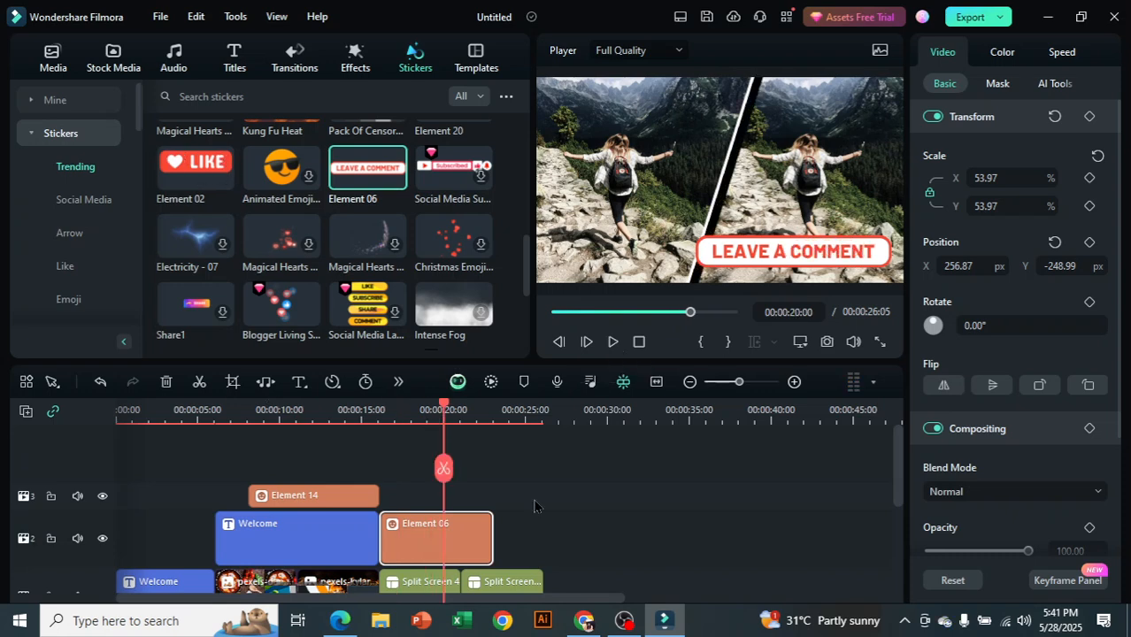
{"action": "scroll", "coordinate": [538, 502], "scroll_direction": "down", "scroll_amount": 1}
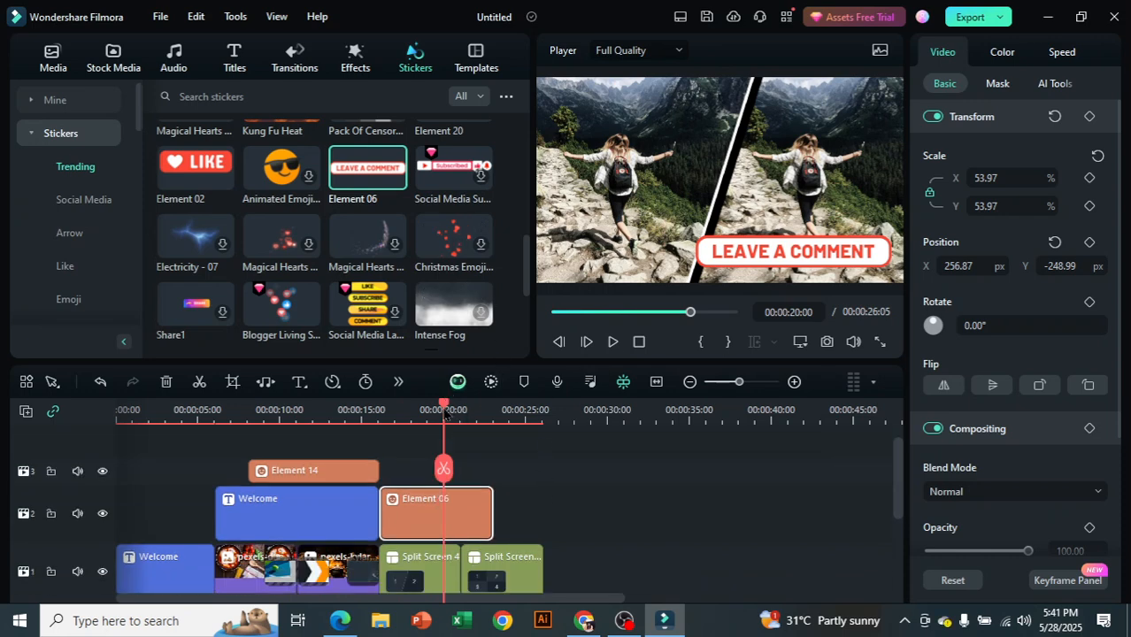
- Record a voiceover about 11 seconds long from the very start of the timeline and place it on audio track 1
{"action": "left_click_drag", "start_coordinate": [444, 409], "coordinate": [217, 409]}
{"action": "scroll", "coordinate": [394, 224], "scroll_direction": "down", "scroll_amount": 3}
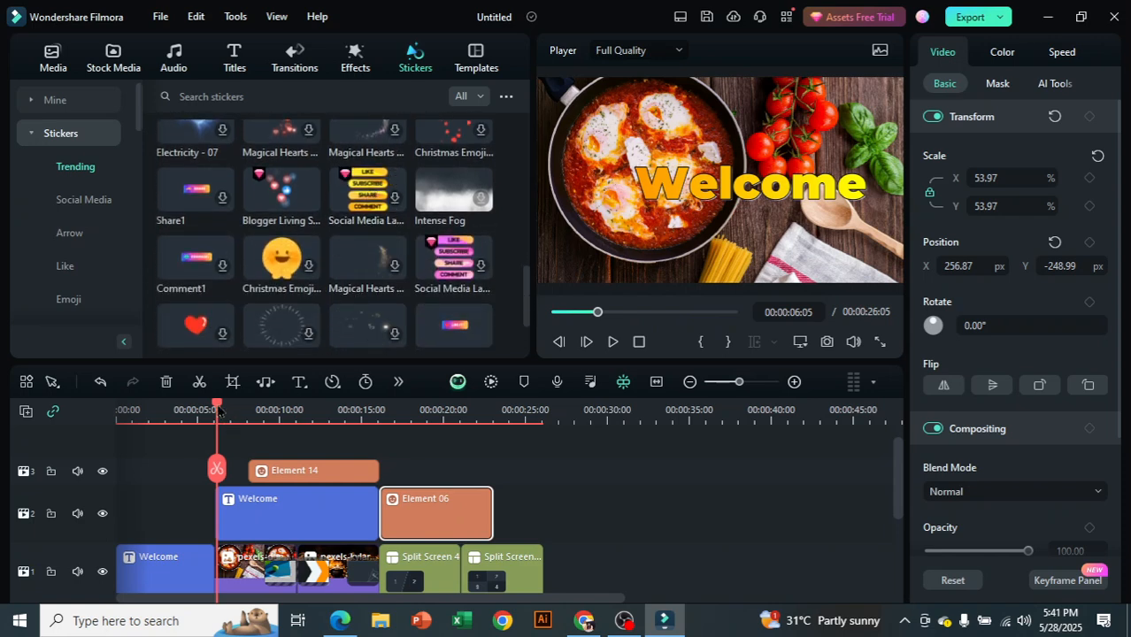
{"action": "left_click_drag", "start_coordinate": [217, 409], "coordinate": [117, 409]}
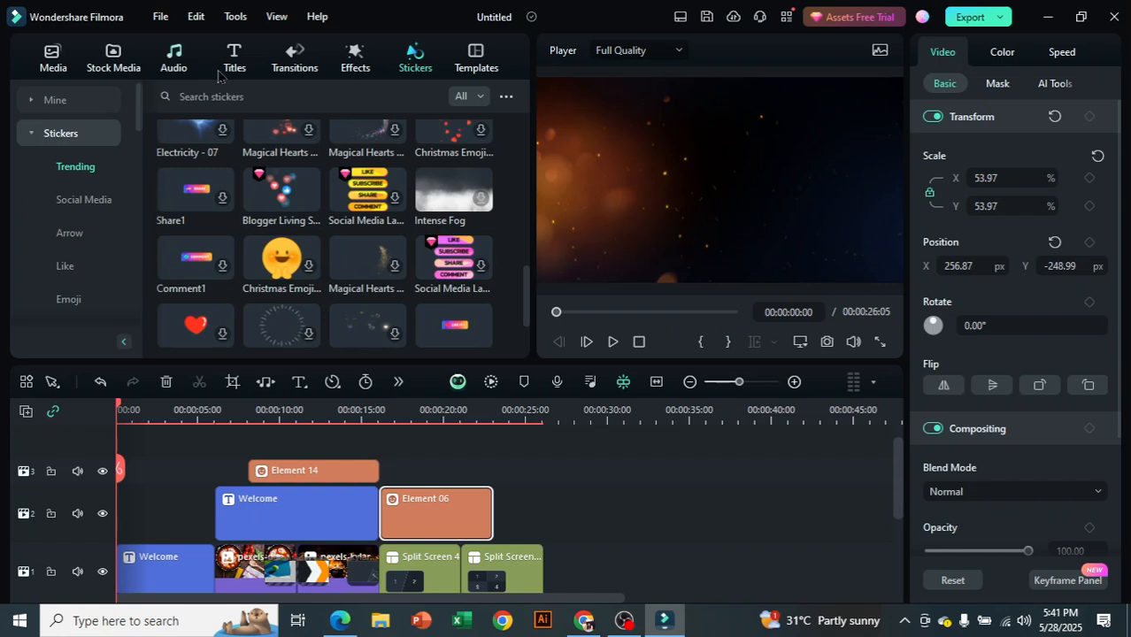
{"action": "left_click", "coordinate": [185, 59]}
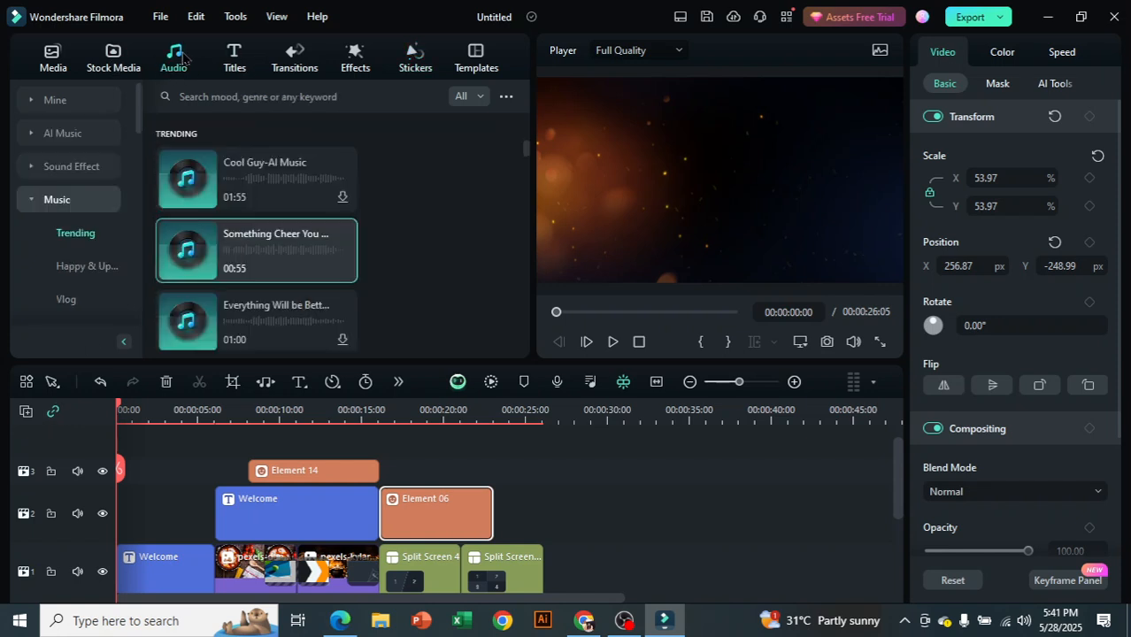
{"action": "left_click", "coordinate": [56, 60]}
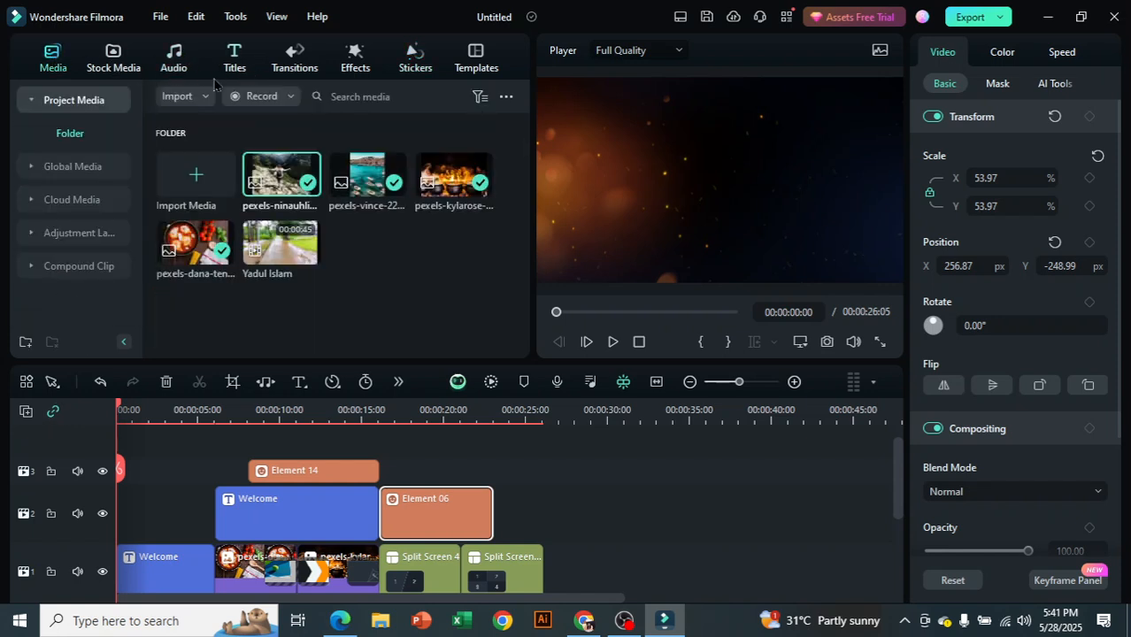
{"action": "left_click", "coordinate": [293, 98]}
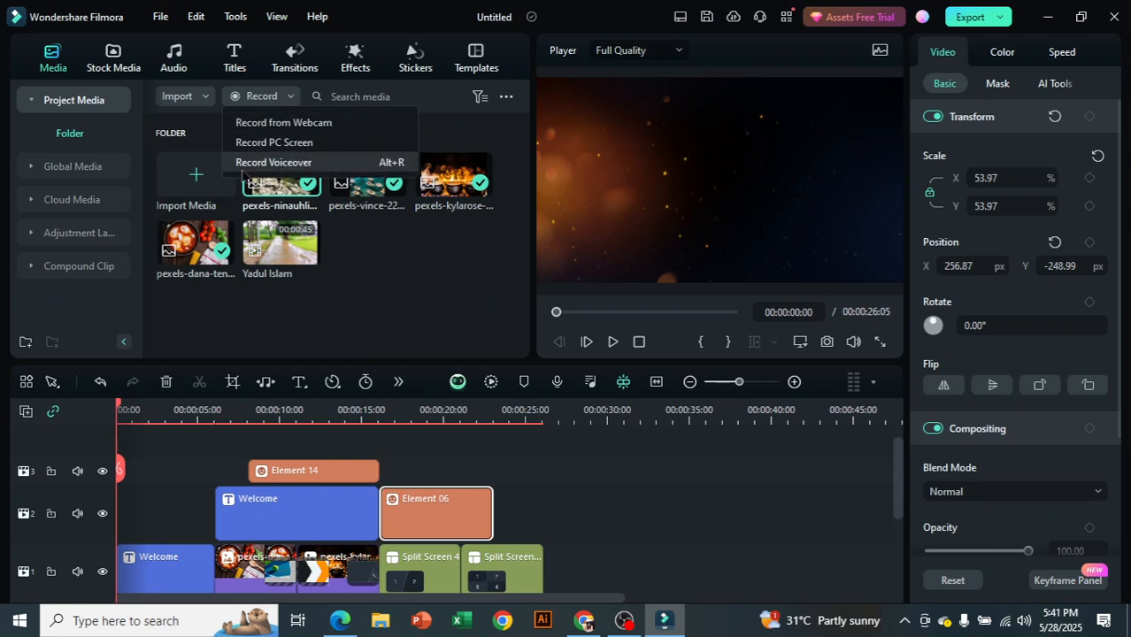
{"action": "left_click", "coordinate": [300, 165]}
{"action": "left_click", "coordinate": [572, 332]}
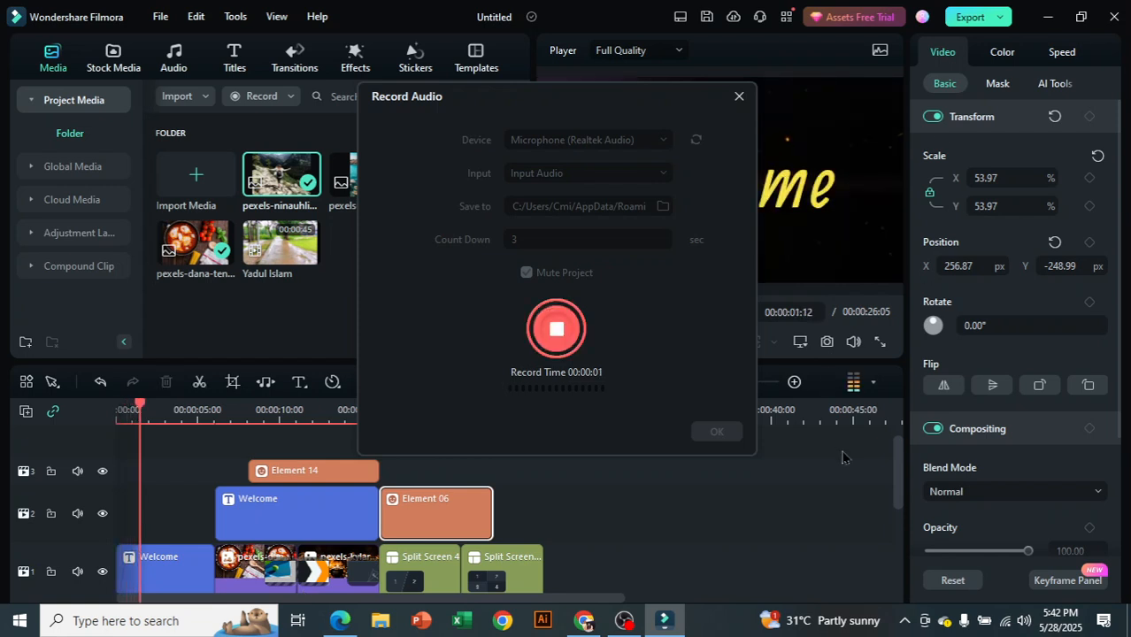
{"action": "scroll", "coordinate": [697, 528], "scroll_direction": "down", "scroll_amount": 2}
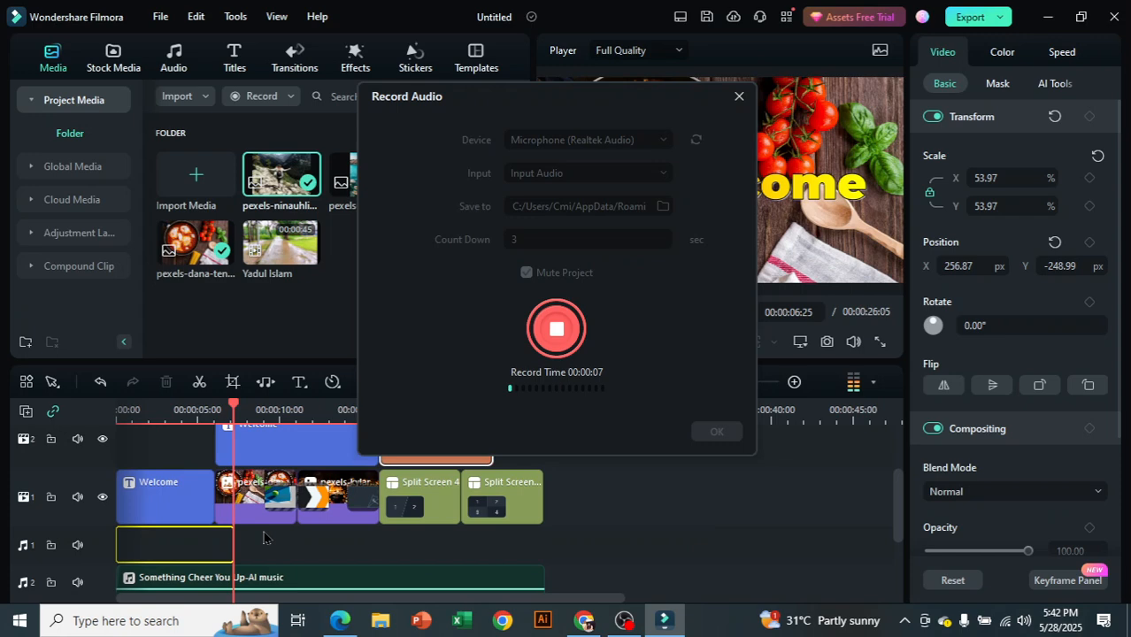
{"action": "left_click", "coordinate": [555, 328]}
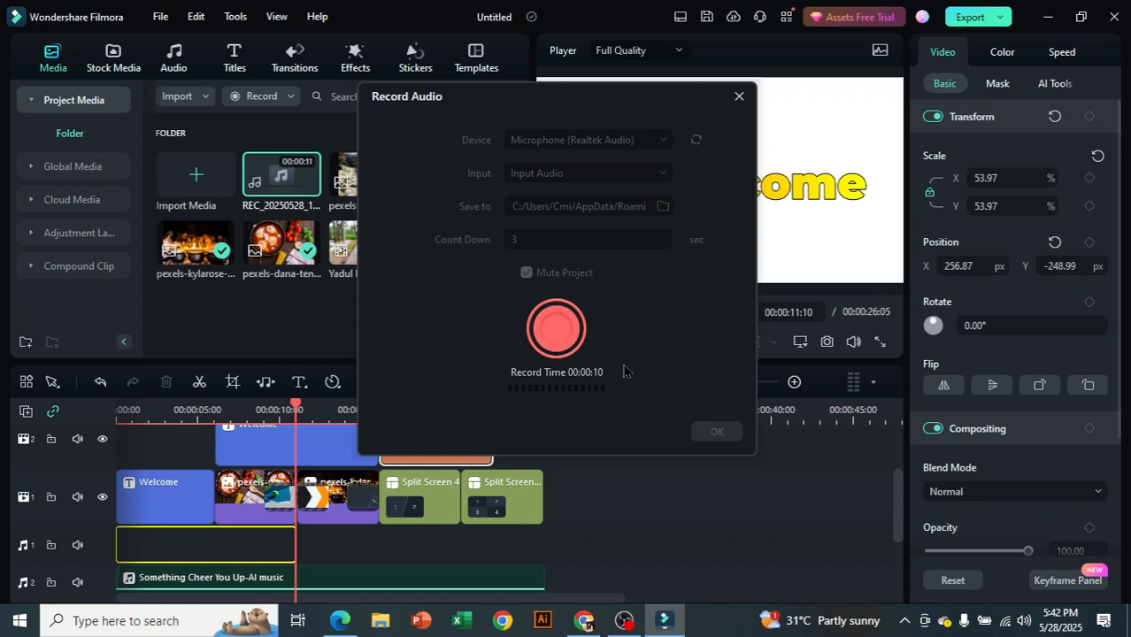
{"action": "left_click", "coordinate": [718, 431]}
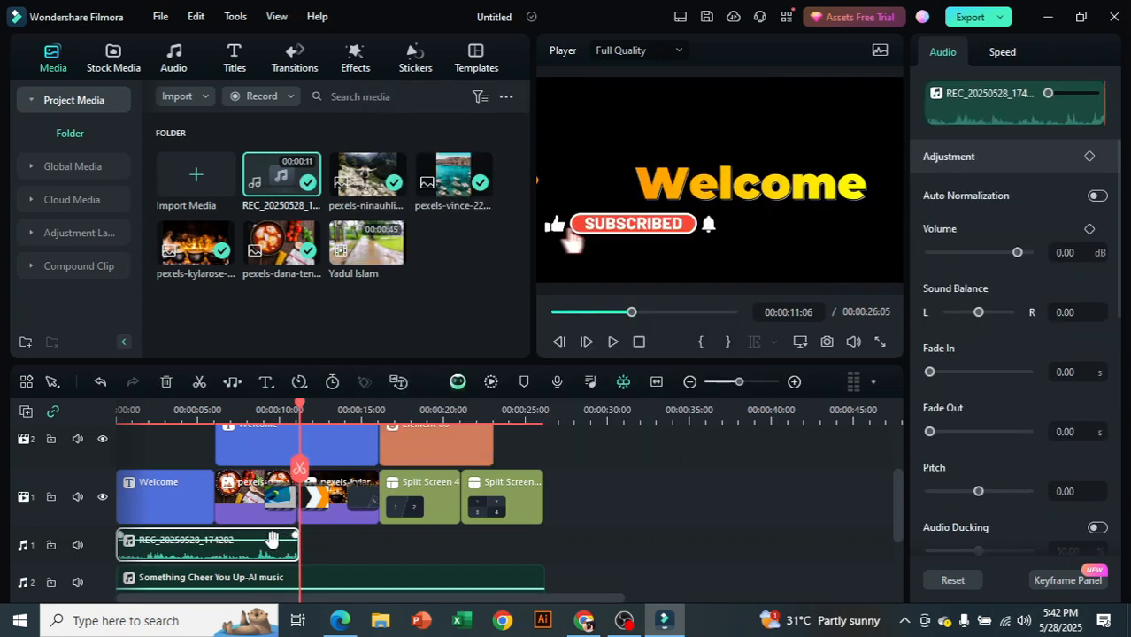
- Raise the recorded voiceover's volume to 12 dB and play the mix with the background music from the start
{"action": "left_click_drag", "start_coordinate": [270, 542], "coordinate": [271, 532]}
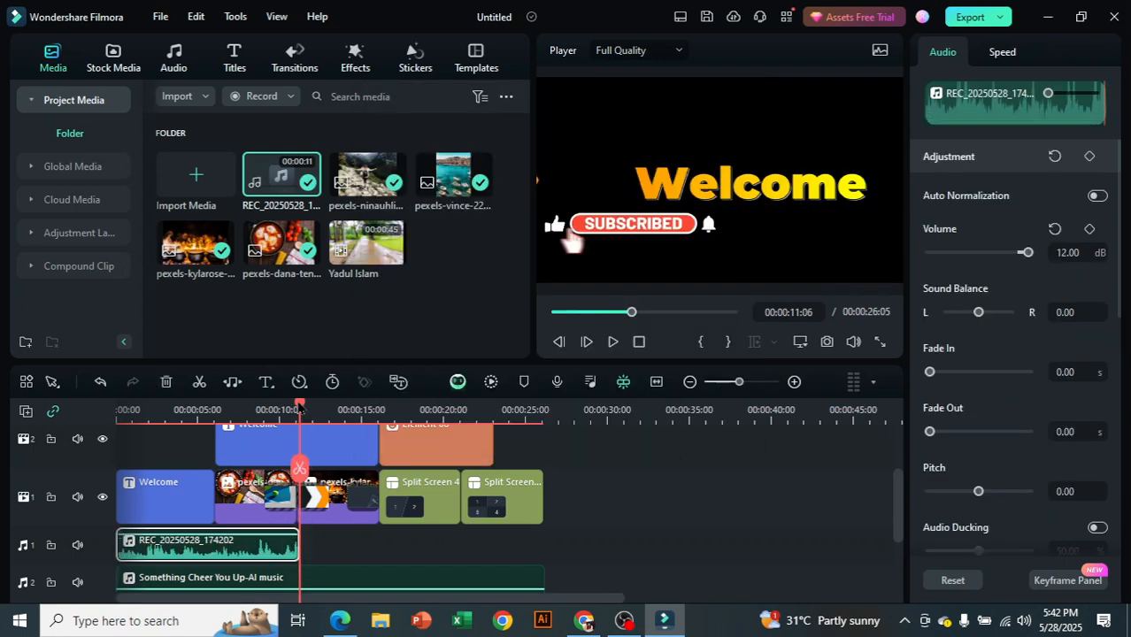
{"action": "left_click_drag", "start_coordinate": [300, 406], "coordinate": [118, 409]}
{"action": "scroll", "coordinate": [372, 532], "scroll_direction": "down", "scroll_amount": 1}
{"action": "left_click_drag", "start_coordinate": [442, 559], "coordinate": [442, 556]}
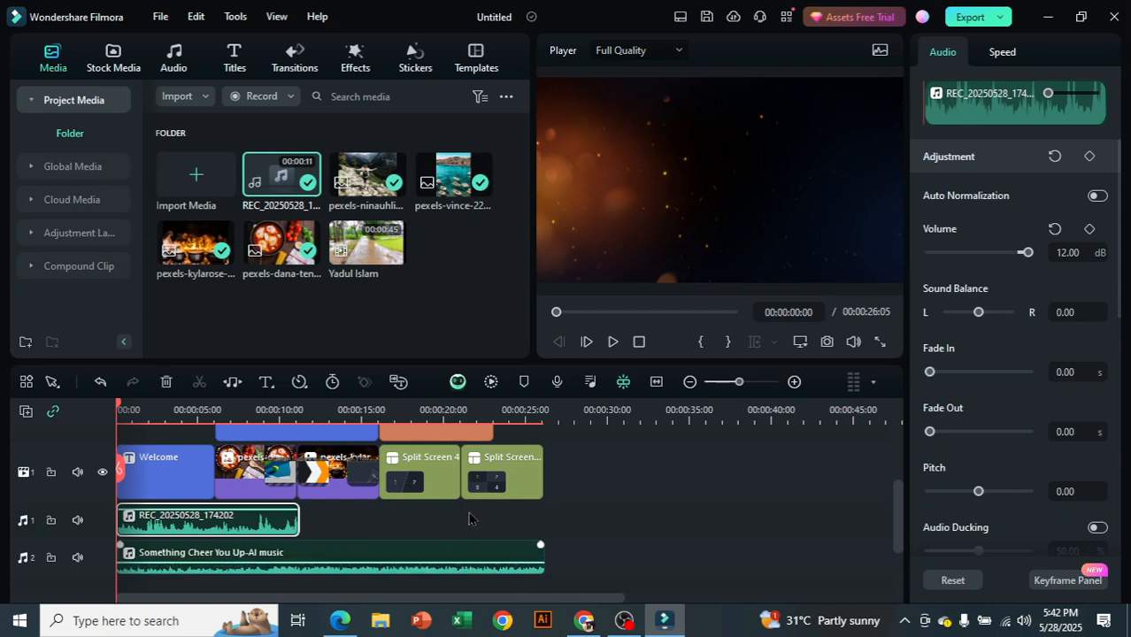
{"action": "left_click", "coordinate": [610, 346]}
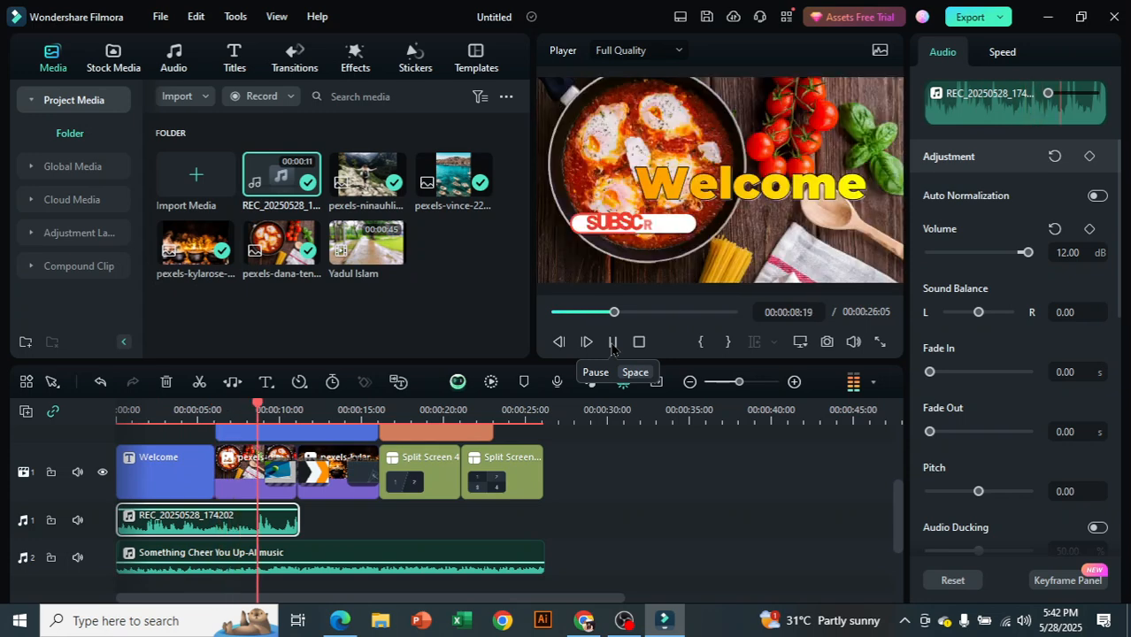
{"action": "left_click", "coordinate": [612, 348]}
- Try the background music at 12 dB and play it around 00:00:11:09, where the voiceover ends
{"action": "left_click", "coordinate": [631, 312]}
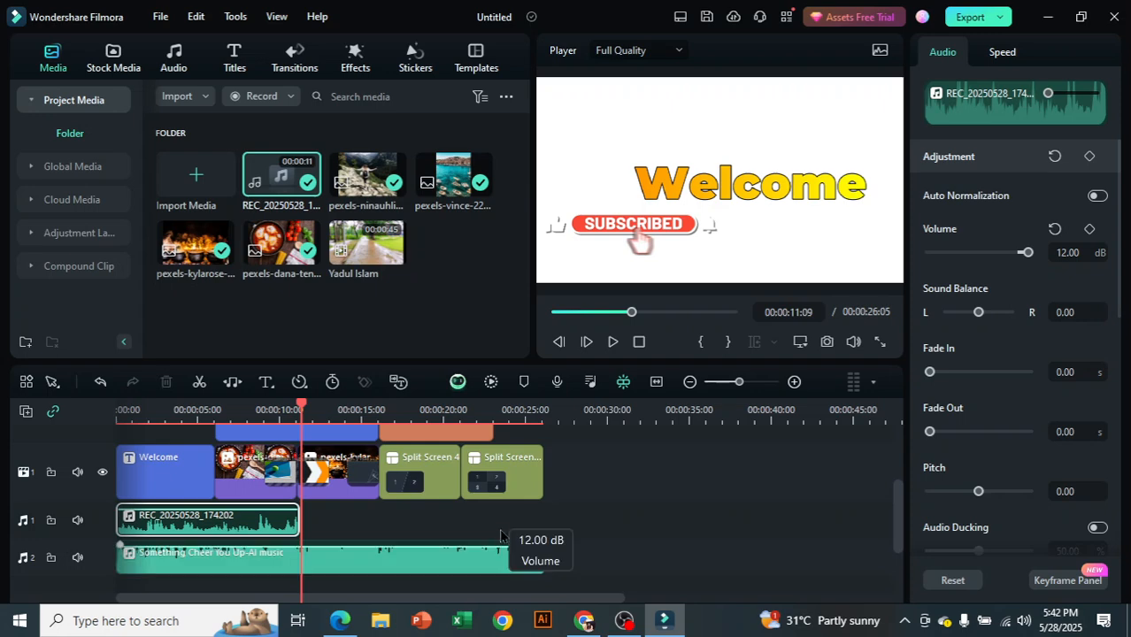
{"action": "left_click", "coordinate": [612, 344]}
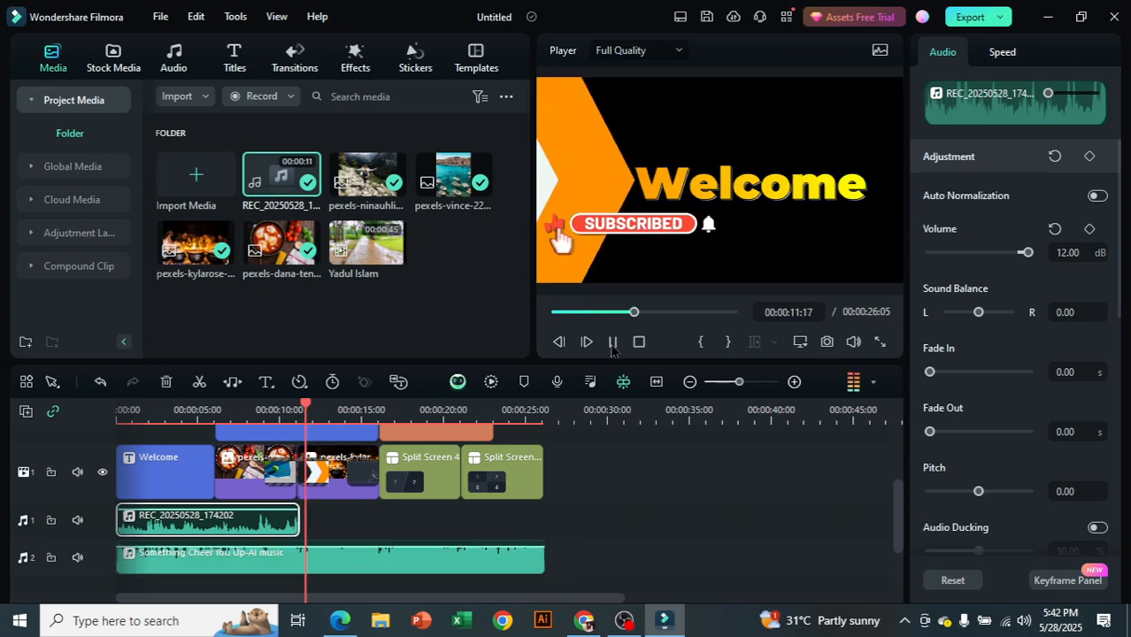
{"action": "left_click", "coordinate": [613, 343]}
- Play from about 00:00:05:27 and lower the background music's volume so it stays quiet under the voiceover
{"action": "left_click_drag", "start_coordinate": [311, 413], "coordinate": [213, 412]}
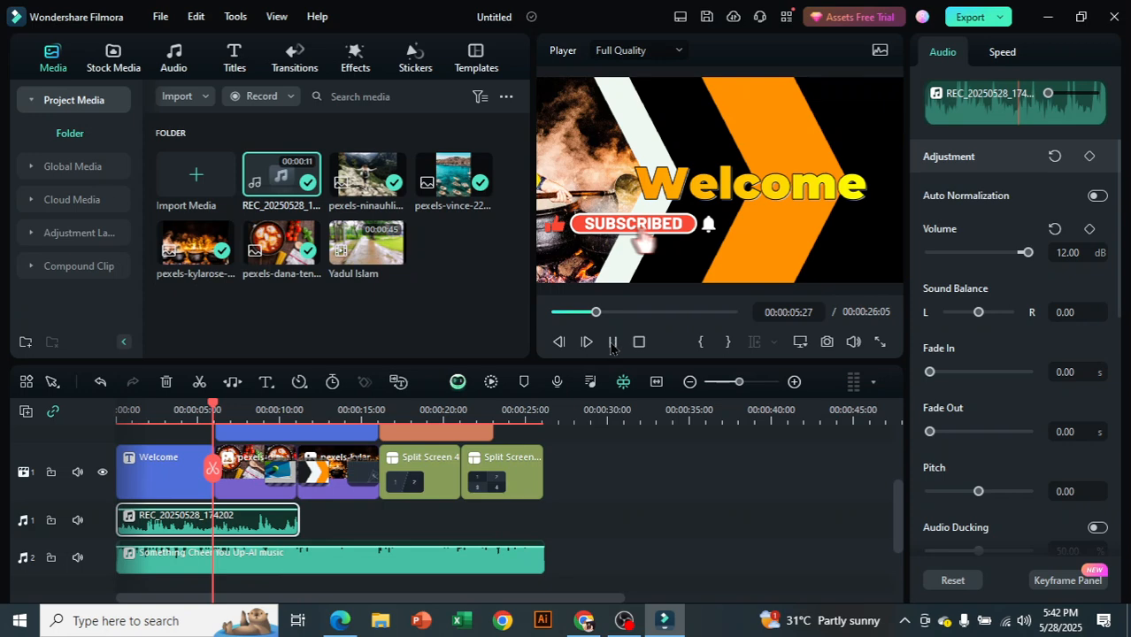
{"action": "left_click", "coordinate": [612, 343]}
{"action": "left_click_drag", "start_coordinate": [440, 550], "coordinate": [445, 566]}
{"action": "left_click", "coordinate": [715, 518]}
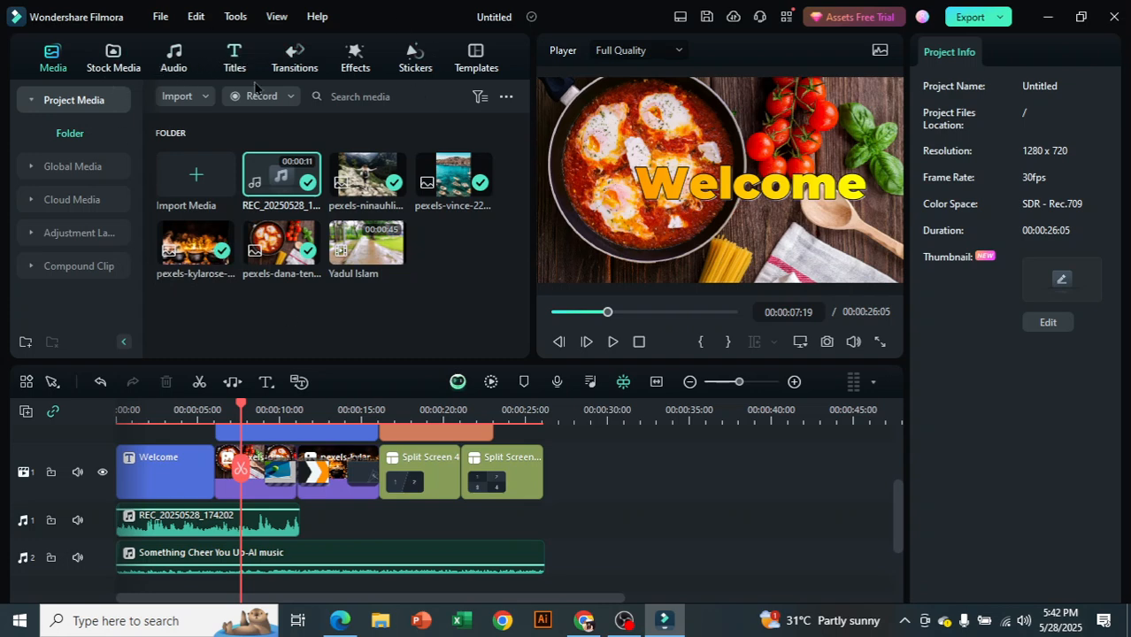
- Filter the Arrow stickers to free ones and add the thick white Tutorial Element arrow to a new video track 4 at 00:00:07:19
{"action": "left_click", "coordinate": [412, 69]}
{"action": "left_click", "coordinate": [92, 205]}
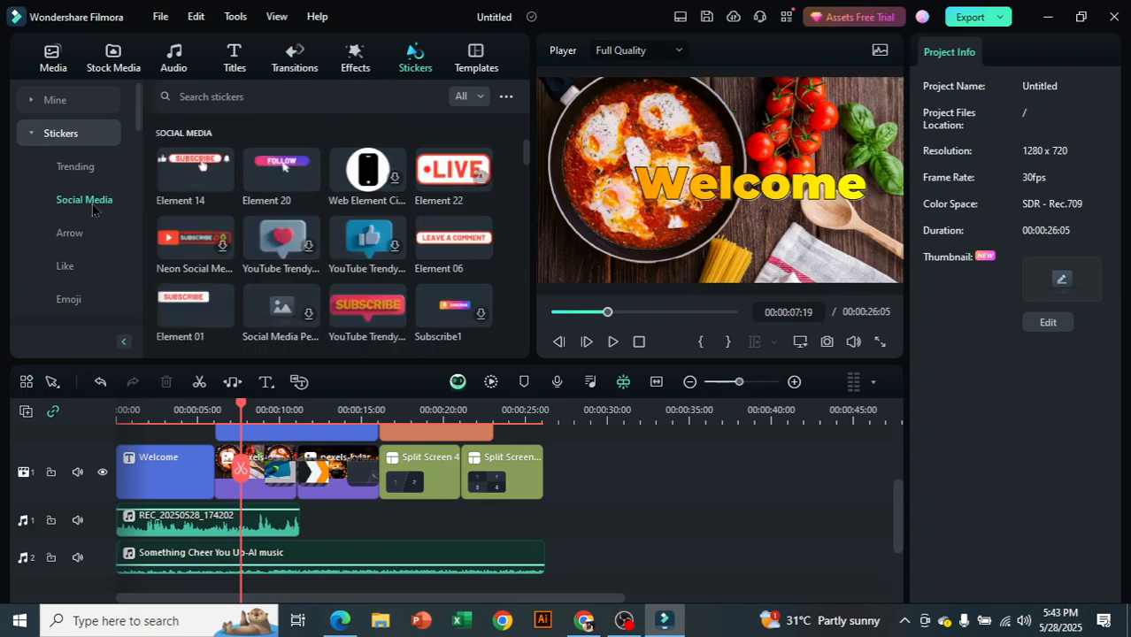
{"action": "scroll", "coordinate": [266, 266], "scroll_direction": "down", "scroll_amount": 5}
{"action": "scroll", "coordinate": [266, 273], "scroll_direction": "down", "scroll_amount": 5}
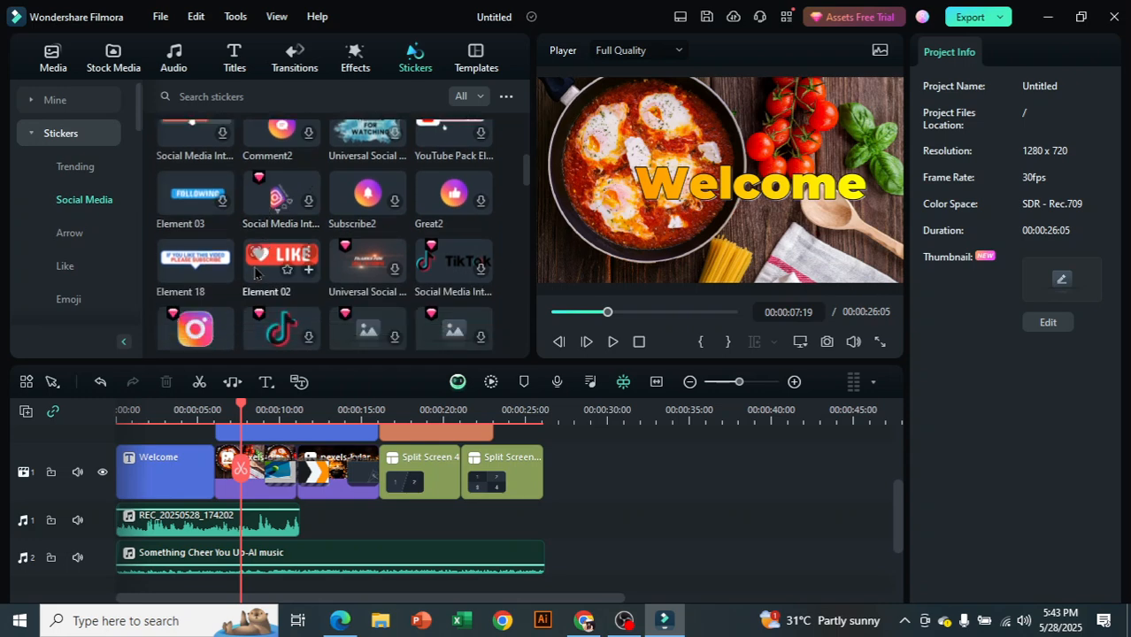
{"action": "left_click", "coordinate": [80, 238]}
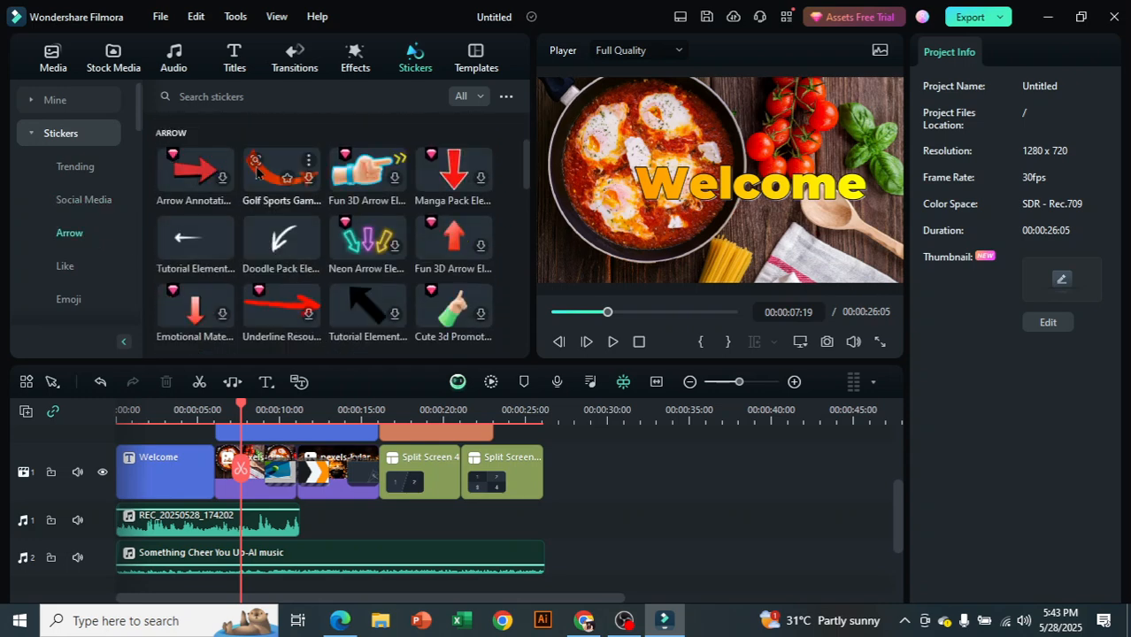
{"action": "mouse_move", "coordinate": [448, 177]}
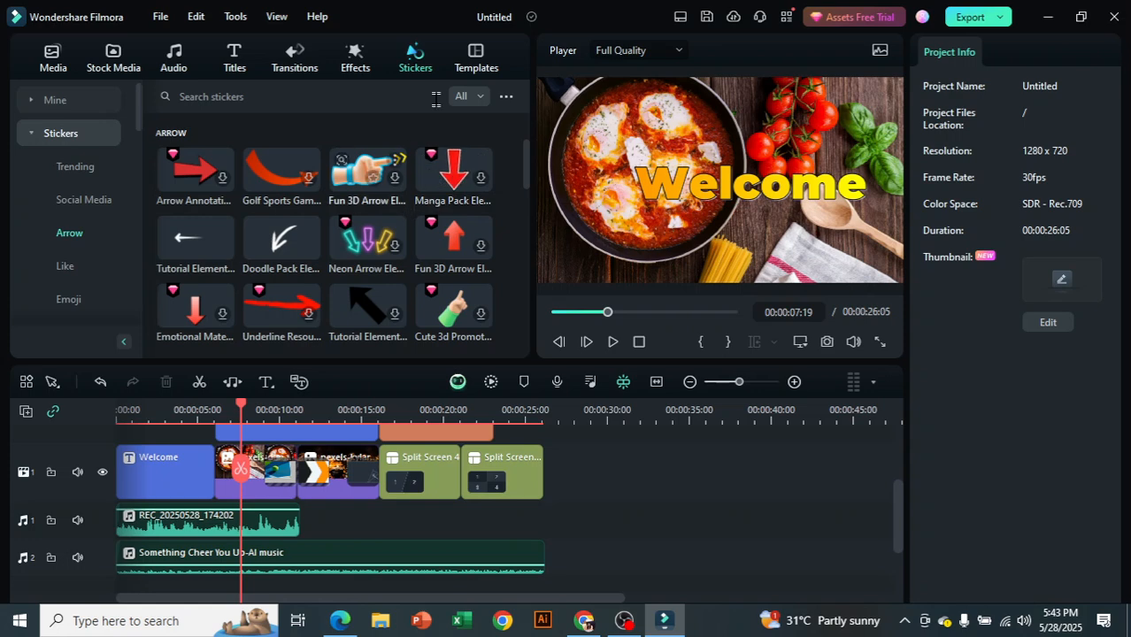
{"action": "left_click", "coordinate": [464, 99]}
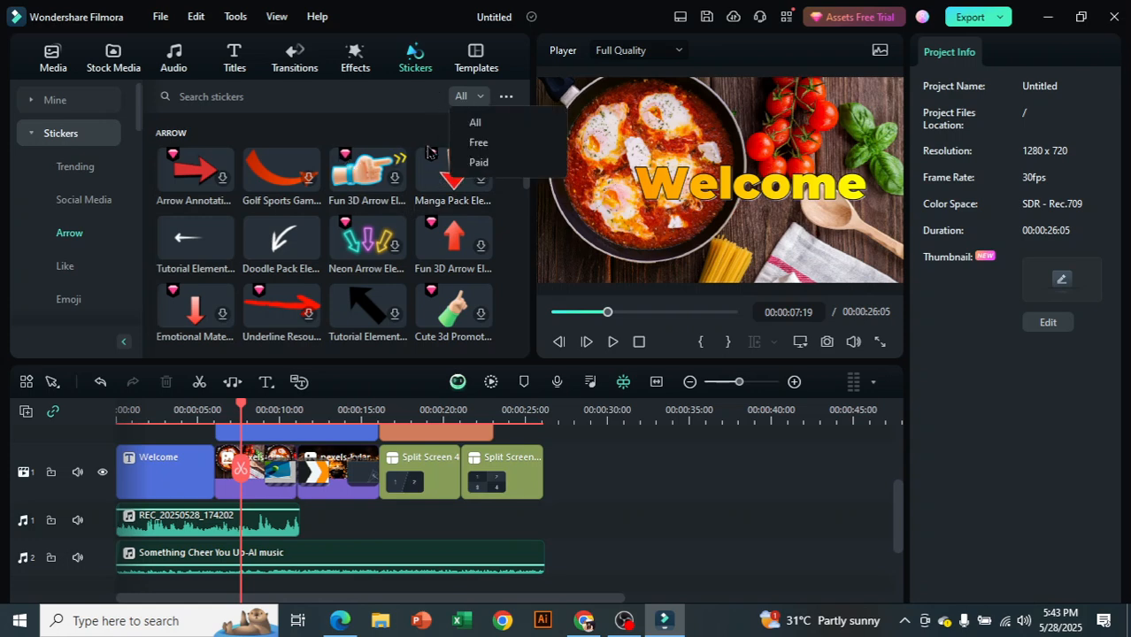
{"action": "left_click", "coordinate": [478, 142]}
{"action": "scroll", "coordinate": [280, 239], "scroll_direction": "down", "scroll_amount": 4}
{"action": "scroll", "coordinate": [451, 266], "scroll_direction": "up", "scroll_amount": 4}
{"action": "scroll", "coordinate": [470, 526], "scroll_direction": "up", "scroll_amount": 3}
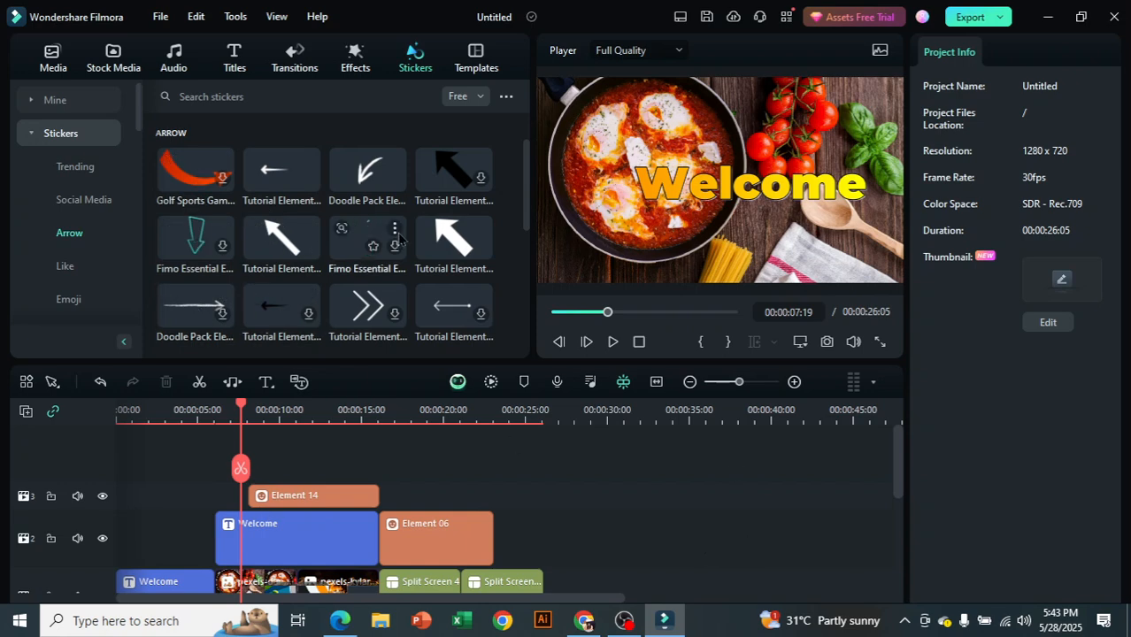
{"action": "left_click_drag", "start_coordinate": [448, 243], "coordinate": [244, 464]}
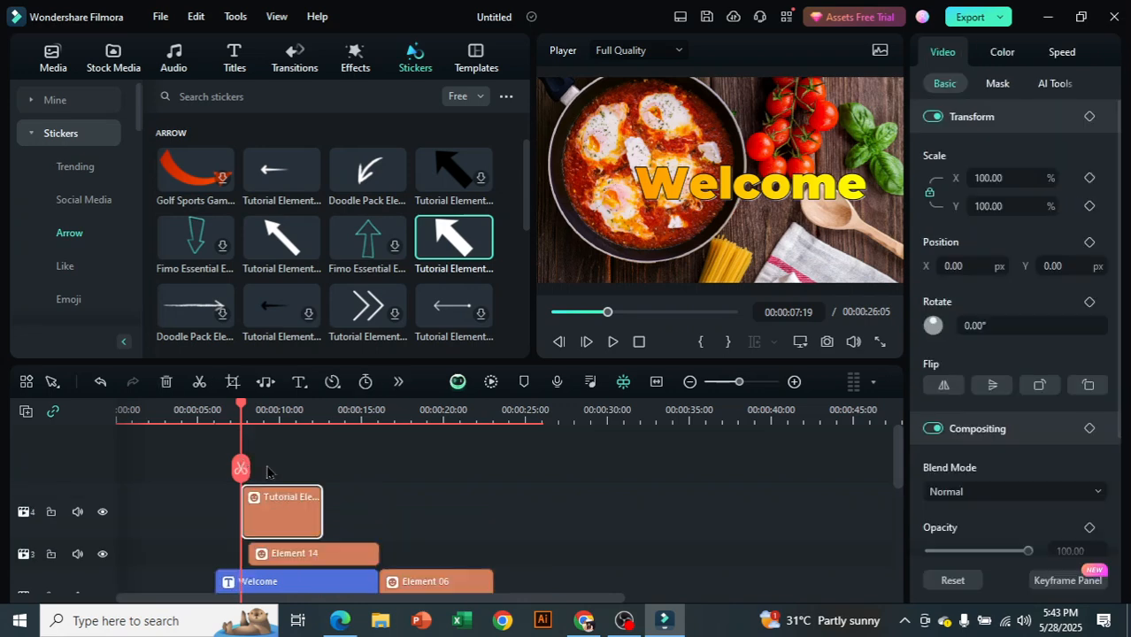
- Extend the arrow sticker to a duration of 00:00:09:07, move it to start with the second Welcome title, and preview it
{"action": "left_click_drag", "start_coordinate": [322, 510], "coordinate": [392, 511]}
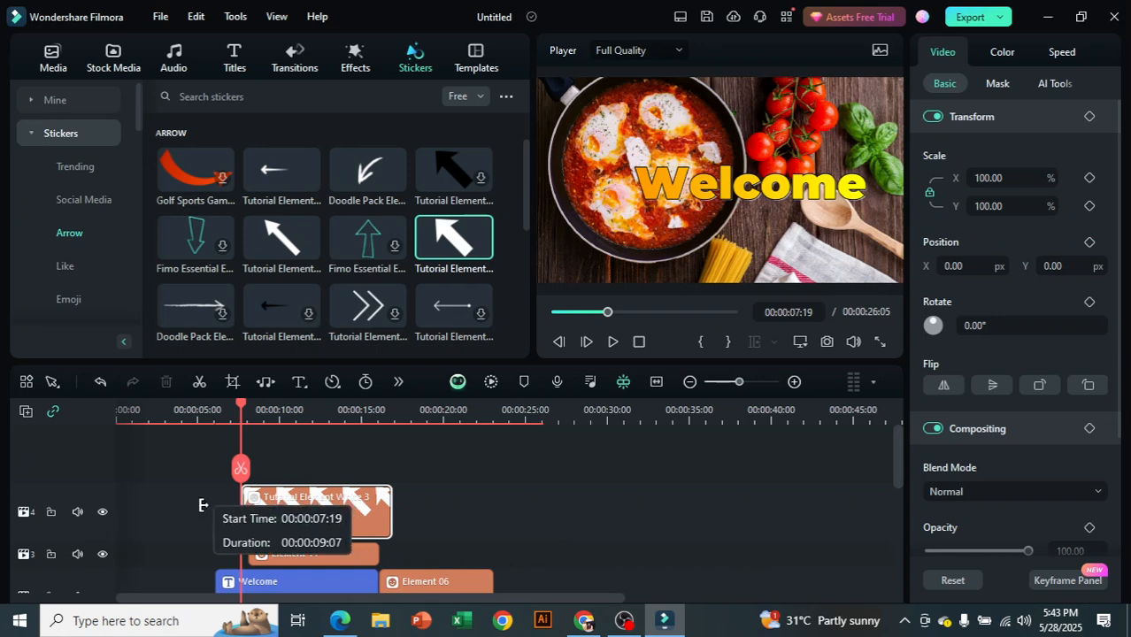
{"action": "left_click_drag", "start_coordinate": [240, 410], "coordinate": [188, 423]}
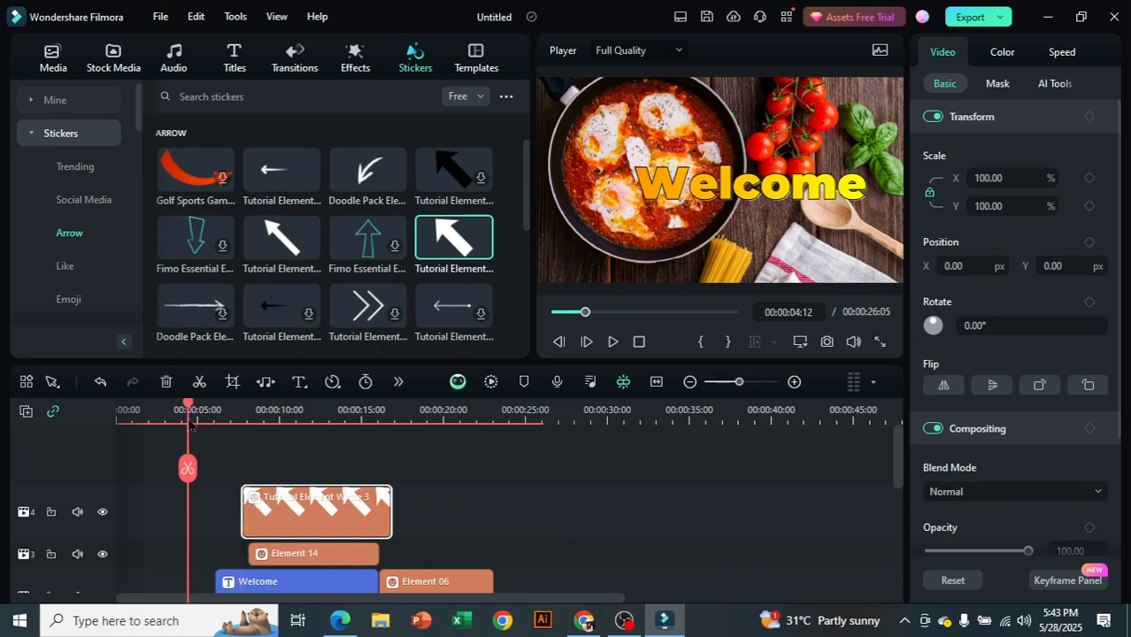
{"action": "left_click_drag", "start_coordinate": [242, 506], "coordinate": [198, 516]}
{"action": "left_click_drag", "start_coordinate": [349, 511], "coordinate": [322, 511]}
{"action": "left_click", "coordinate": [610, 345]}
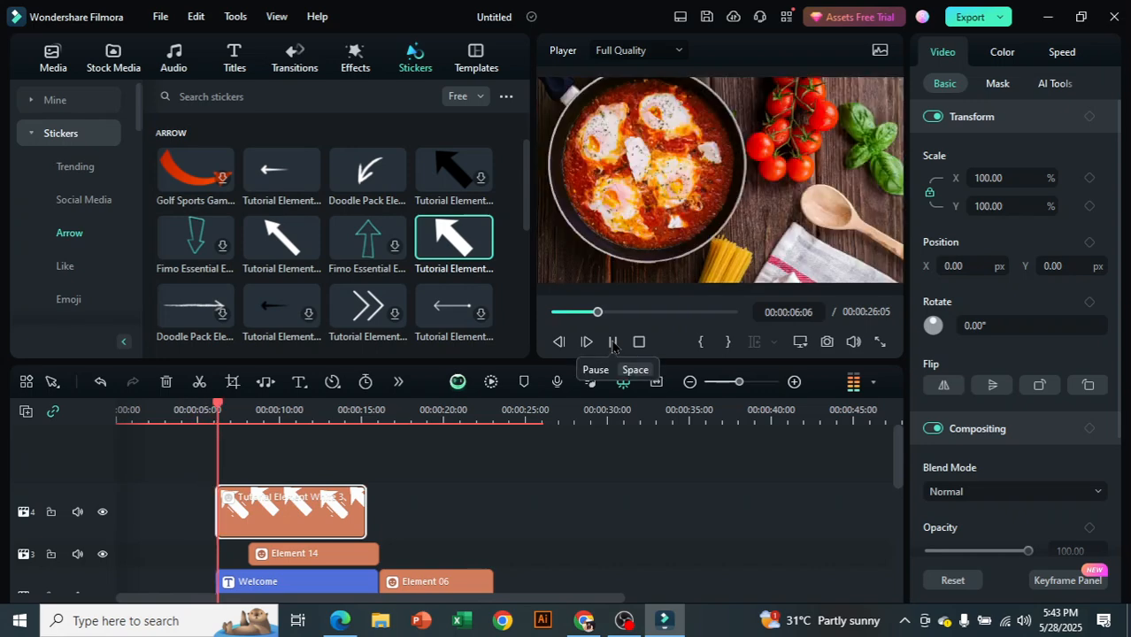
{"action": "left_click", "coordinate": [613, 344]}
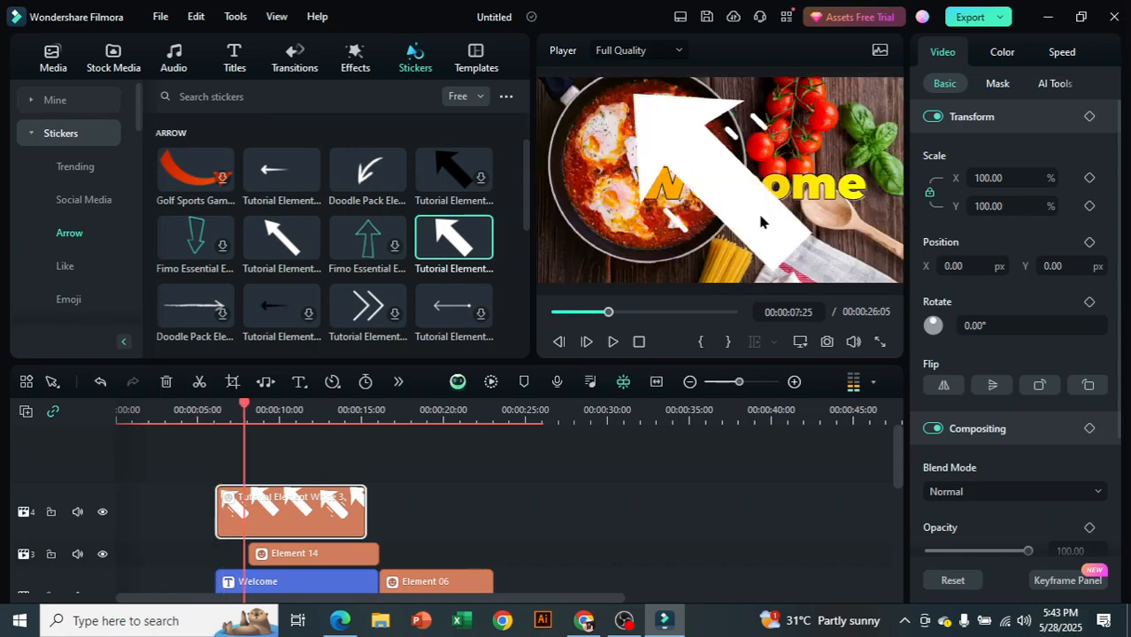
- Scale the arrow sticker to about 58%, move it to the picture's lower right at about X 383, Y -261, and preview it
{"action": "left_click", "coordinate": [759, 221]}
{"action": "left_click_drag", "start_coordinate": [617, 78], "coordinate": [754, 158]}
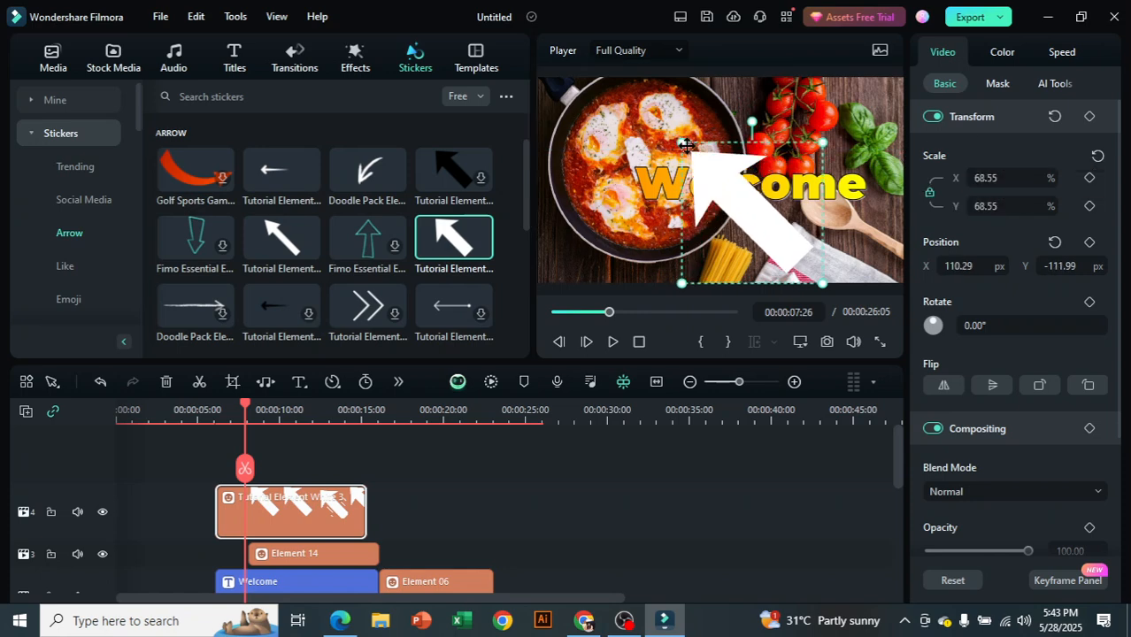
{"action": "left_click_drag", "start_coordinate": [682, 143], "coordinate": [759, 164]}
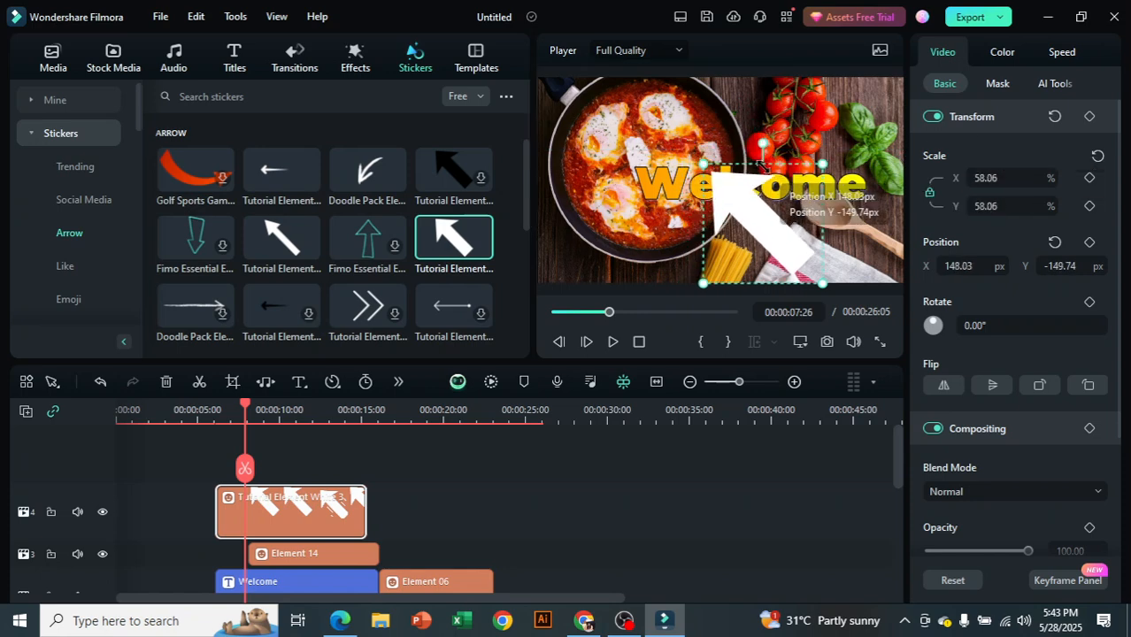
{"action": "left_click_drag", "start_coordinate": [787, 235], "coordinate": [814, 262]}
{"action": "left_click", "coordinate": [613, 342]}
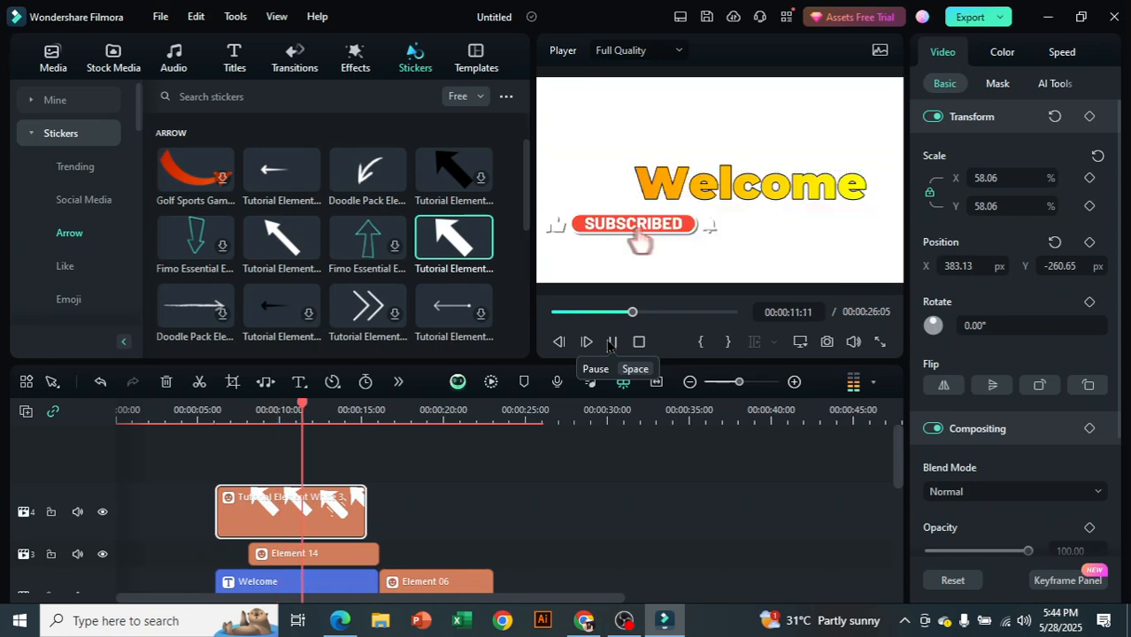
{"action": "left_click", "coordinate": [610, 343]}
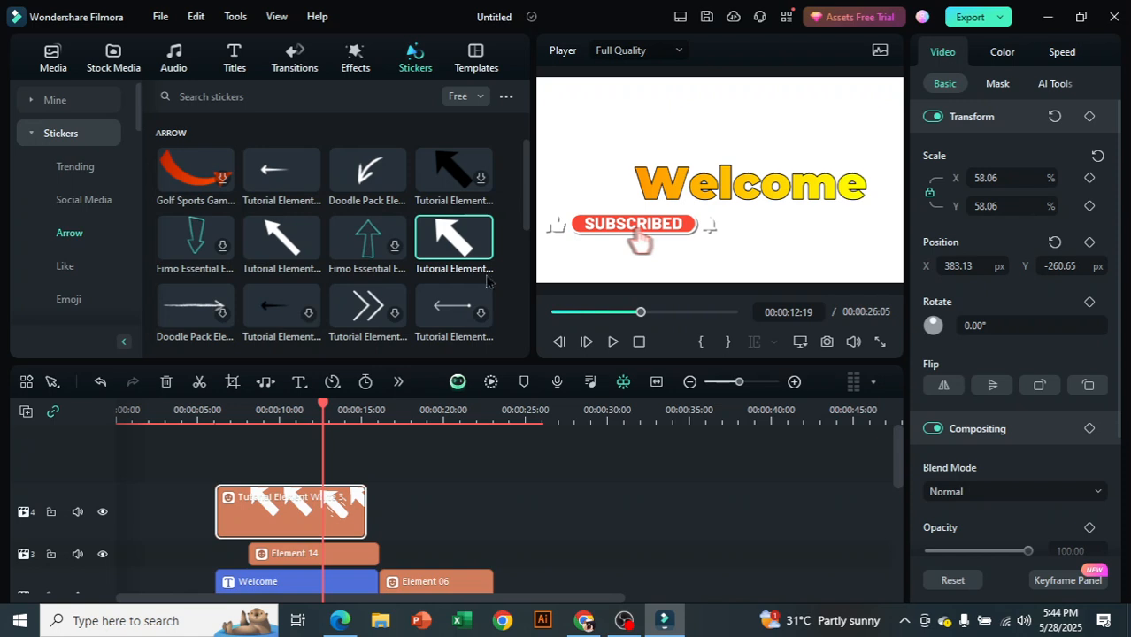
- Delete the arrow sticker from video track 4 and open the trending video effects
{"action": "key", "text": "Delete"}
{"action": "left_click", "coordinate": [352, 70]}
{"action": "scroll", "coordinate": [635, 494], "scroll_direction": "down", "scroll_amount": 3}
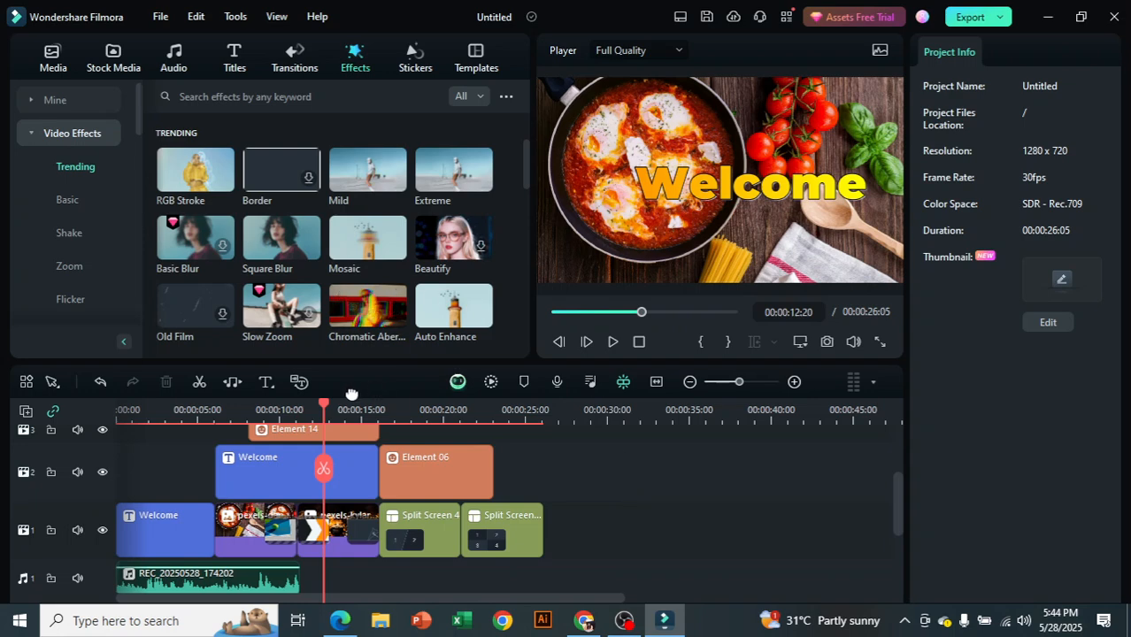
- Filter the trending video effects to free ones and examine the available effects for the picture clips
{"action": "scroll", "coordinate": [300, 493], "scroll_direction": "up", "scroll_amount": 1}
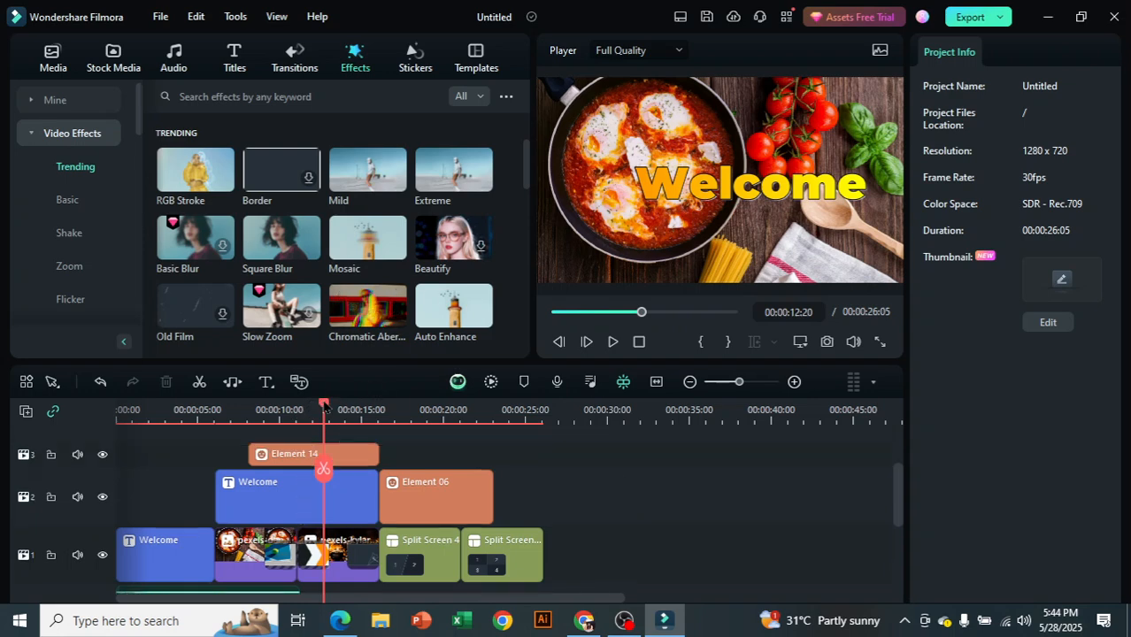
{"action": "left_click_drag", "start_coordinate": [324, 403], "coordinate": [215, 440]}
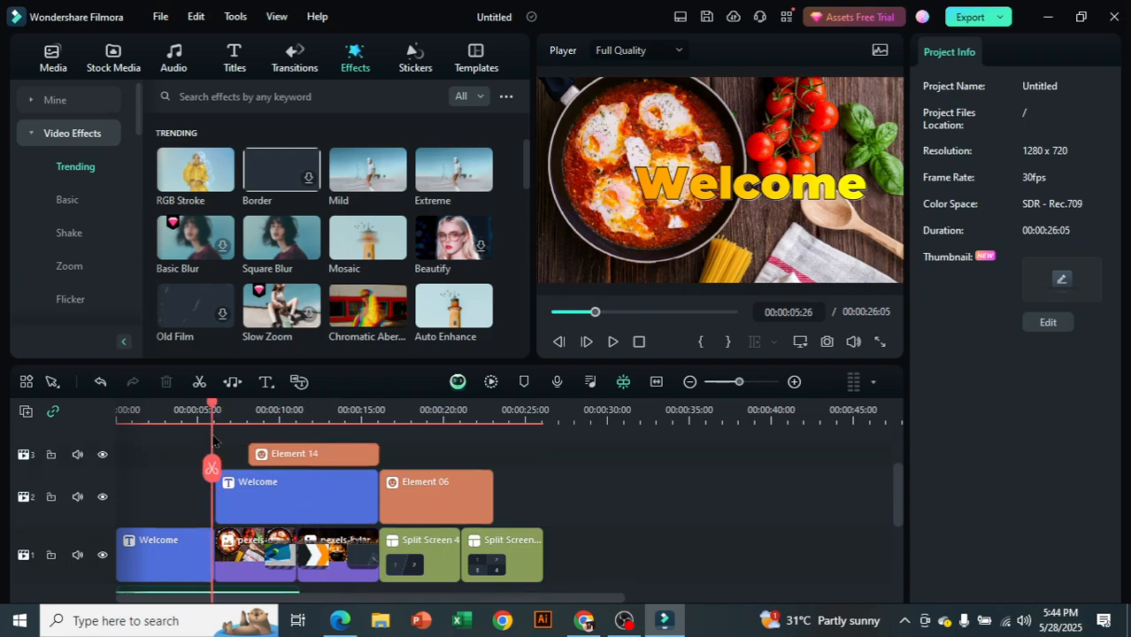
{"action": "left_click", "coordinate": [479, 98]}
{"action": "left_click", "coordinate": [494, 149]}
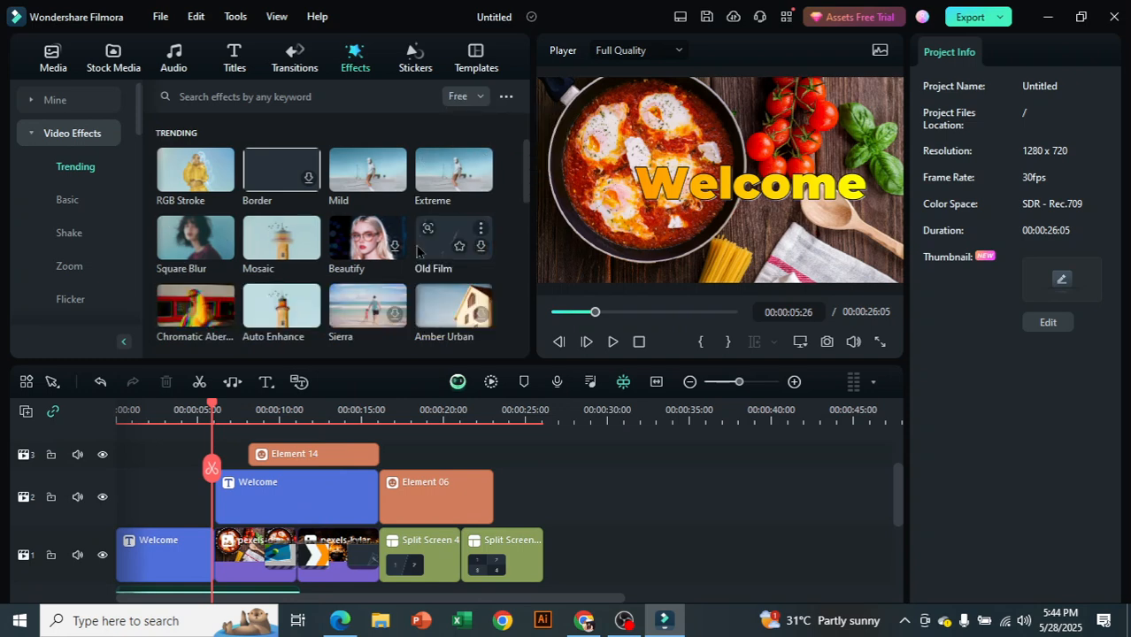
{"action": "scroll", "coordinate": [412, 261], "scroll_direction": "down", "scroll_amount": 4}
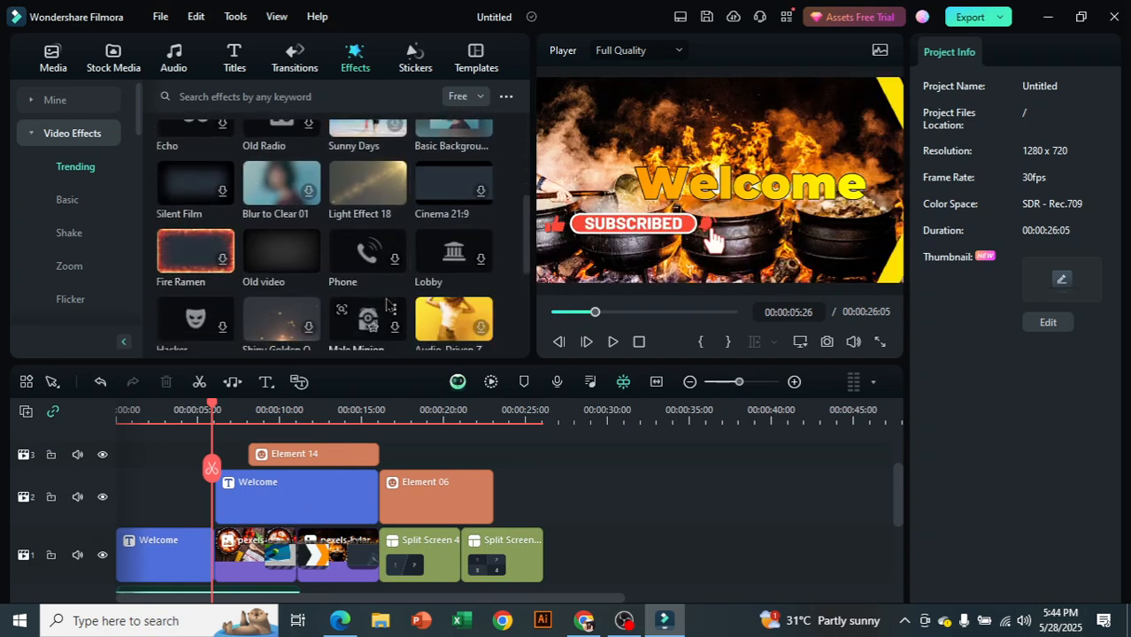
{"action": "scroll", "coordinate": [469, 266], "scroll_direction": "down", "scroll_amount": 3}
{"action": "scroll", "coordinate": [476, 268], "scroll_direction": "down", "scroll_amount": 3}
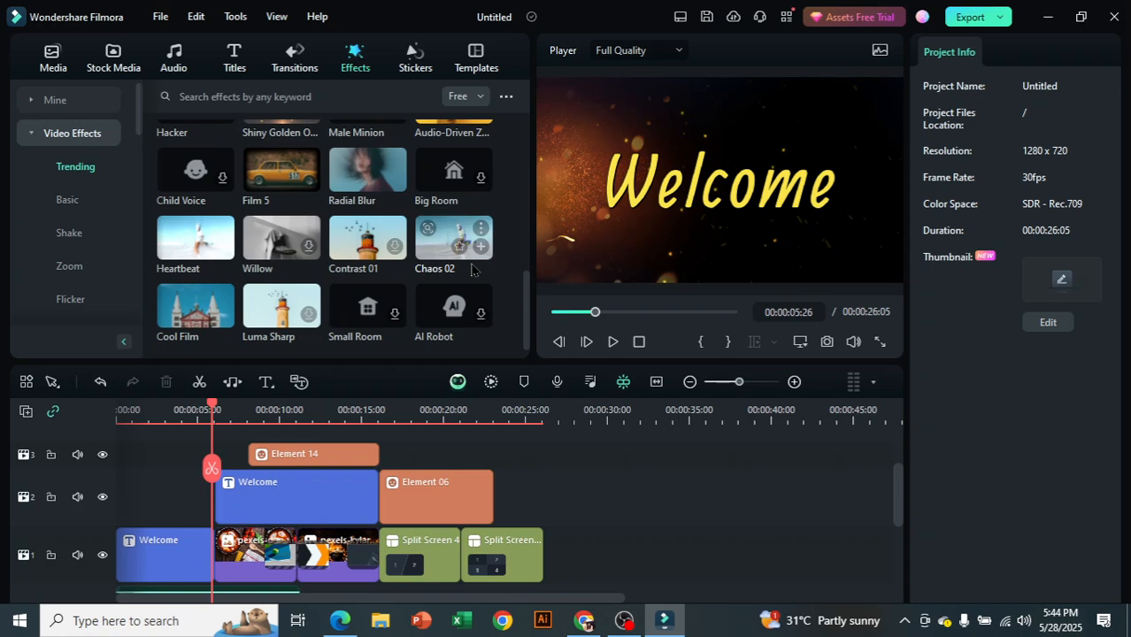
{"action": "scroll", "coordinate": [475, 269], "scroll_direction": "down", "scroll_amount": 1}
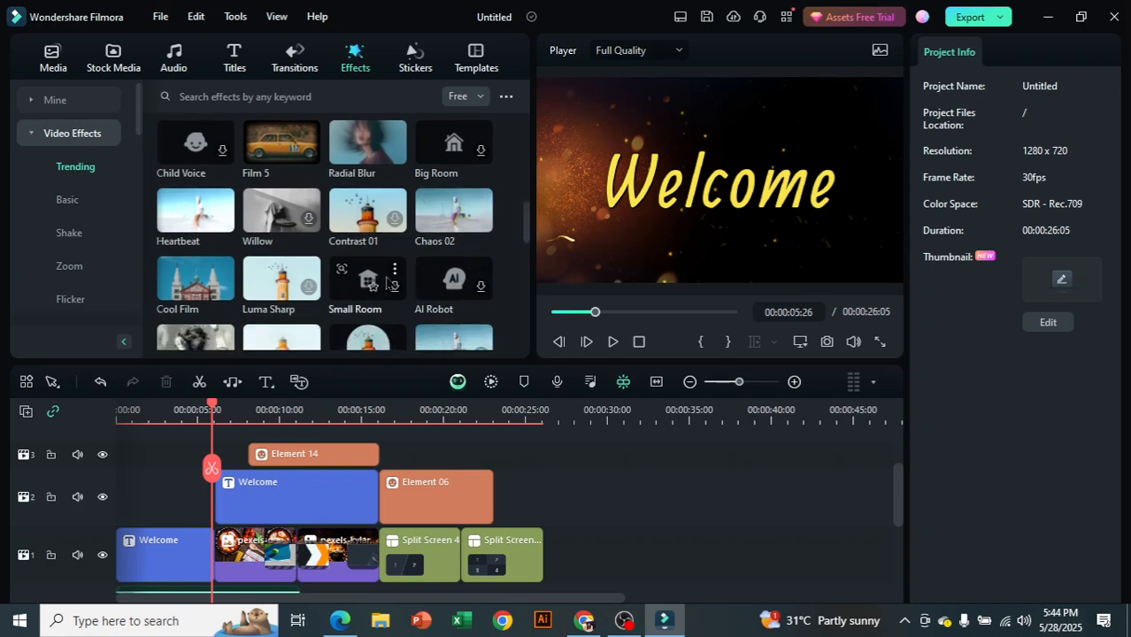
{"action": "scroll", "coordinate": [443, 266], "scroll_direction": "down", "scroll_amount": 9}
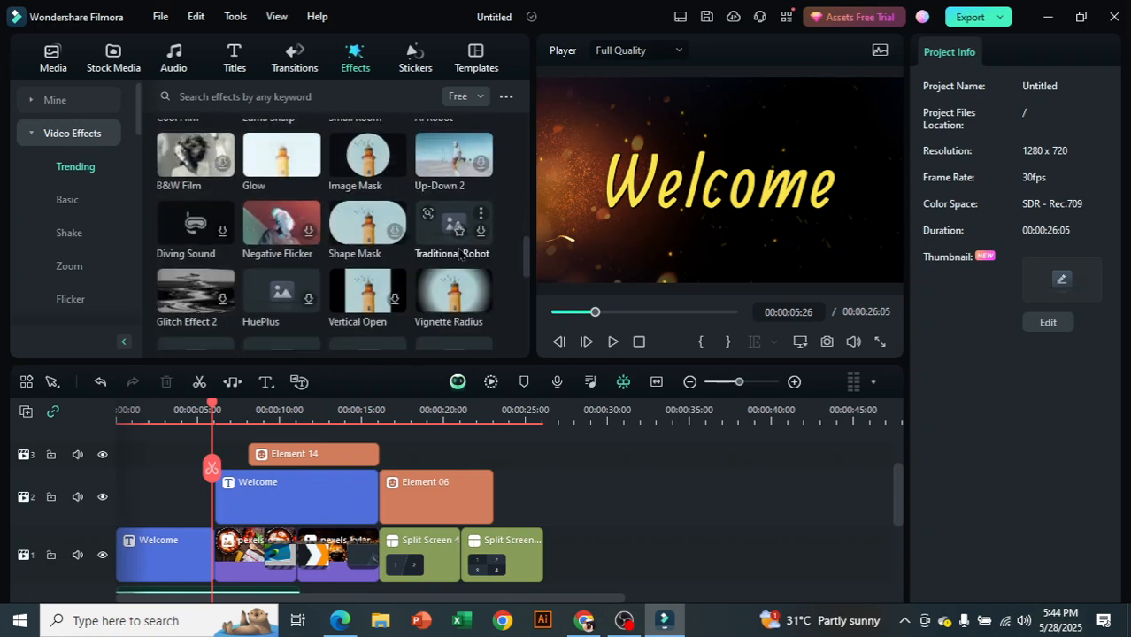
{"action": "scroll", "coordinate": [353, 206], "scroll_direction": "up", "scroll_amount": 3}
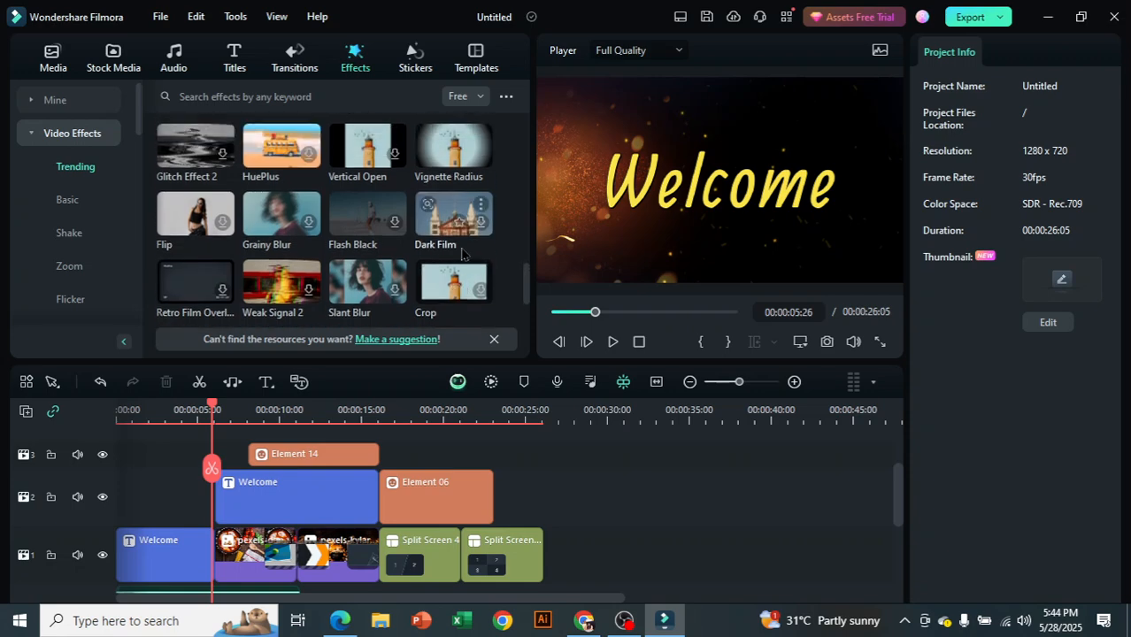
- Try to add the HuePlus effect to video track 2 over the second Welcome title
{"action": "left_click_drag", "start_coordinate": [282, 225], "coordinate": [311, 495]}
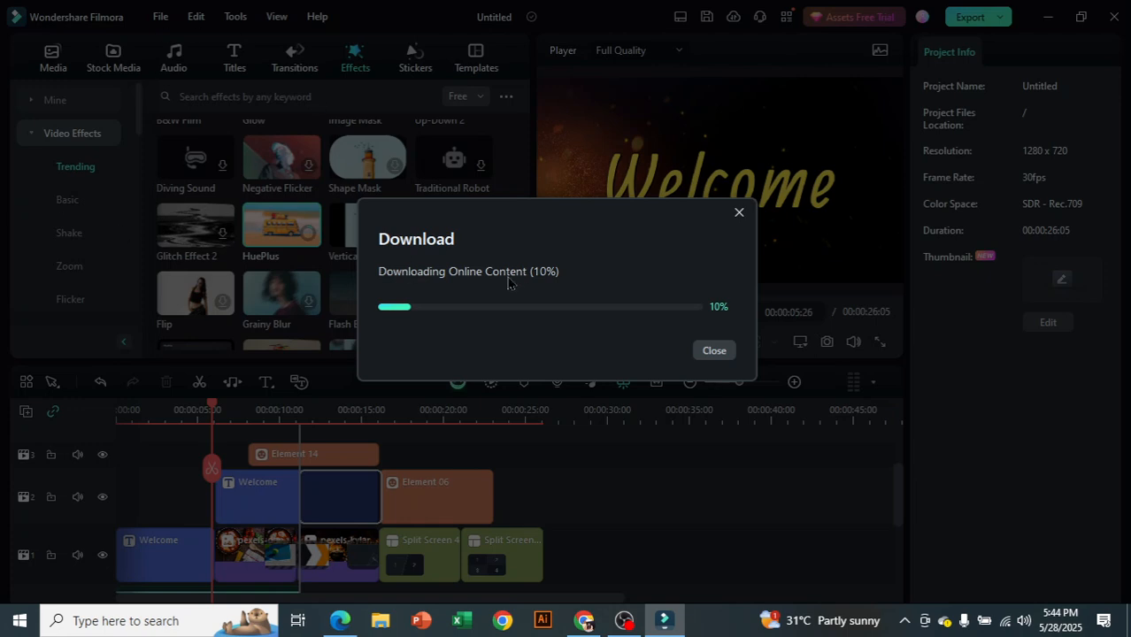
{"action": "left_click", "coordinate": [740, 212]}
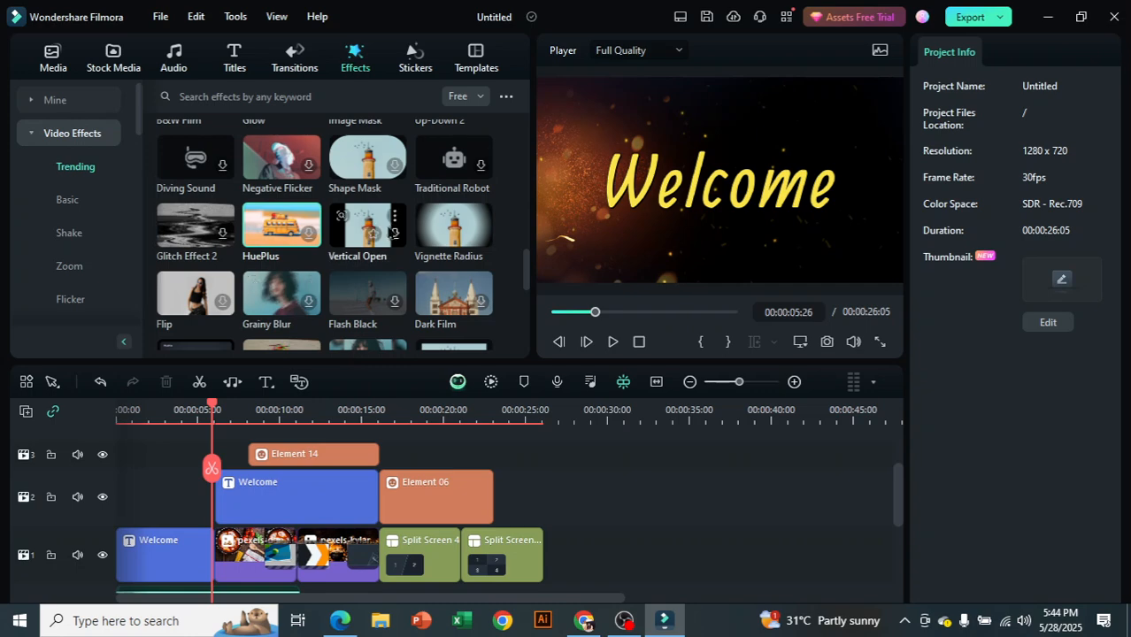
{"action": "scroll", "coordinate": [372, 235], "scroll_direction": "up", "scroll_amount": 5}
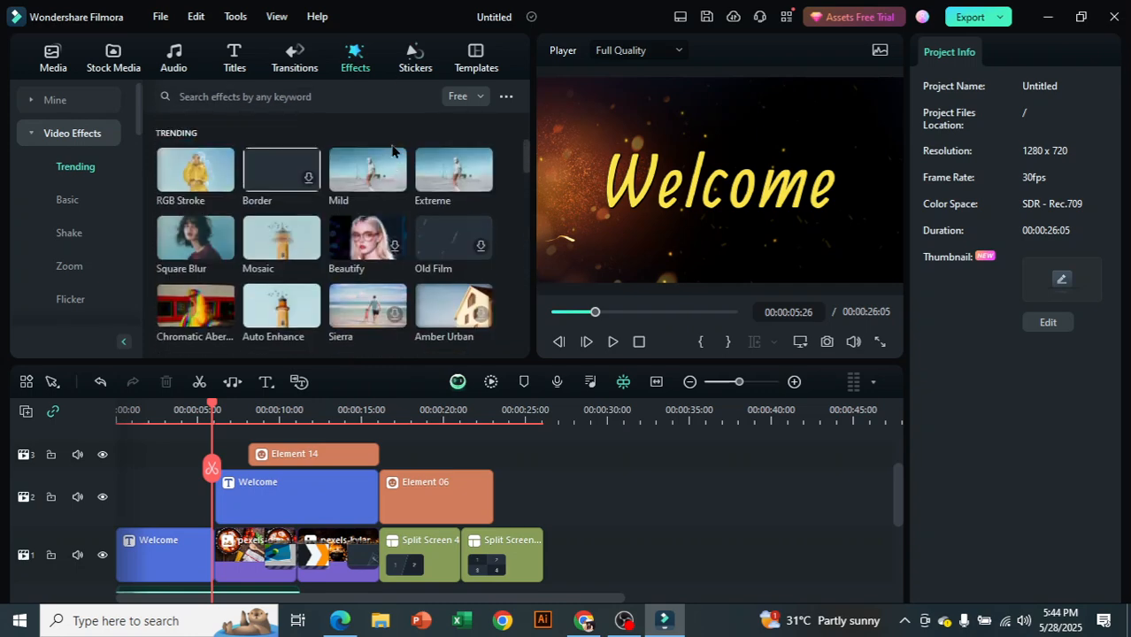
- Try to add a blue photo-frame Social Media split-screen template after the last clip on video track 1
{"action": "left_click", "coordinate": [477, 58]}
{"action": "left_click", "coordinate": [99, 201]}
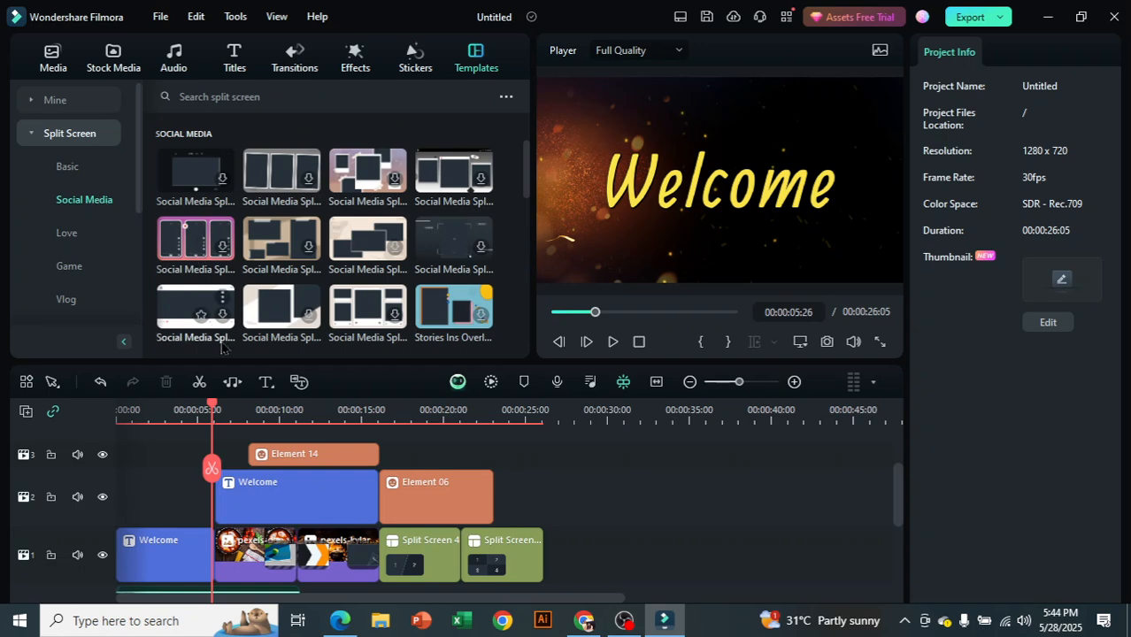
{"action": "left_click_drag", "start_coordinate": [212, 408], "coordinate": [569, 409]}
{"action": "scroll", "coordinate": [360, 250], "scroll_direction": "down", "scroll_amount": 1}
{"action": "scroll", "coordinate": [360, 250], "scroll_direction": "down", "scroll_amount": 3}
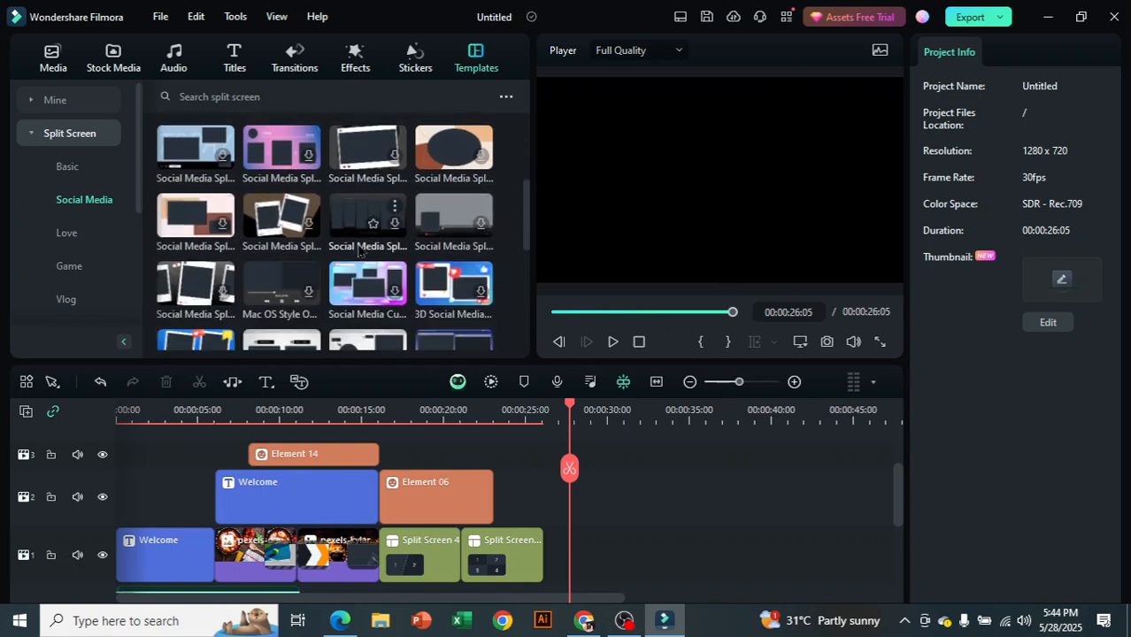
{"action": "left_click_drag", "start_coordinate": [196, 324], "coordinate": [591, 556]}
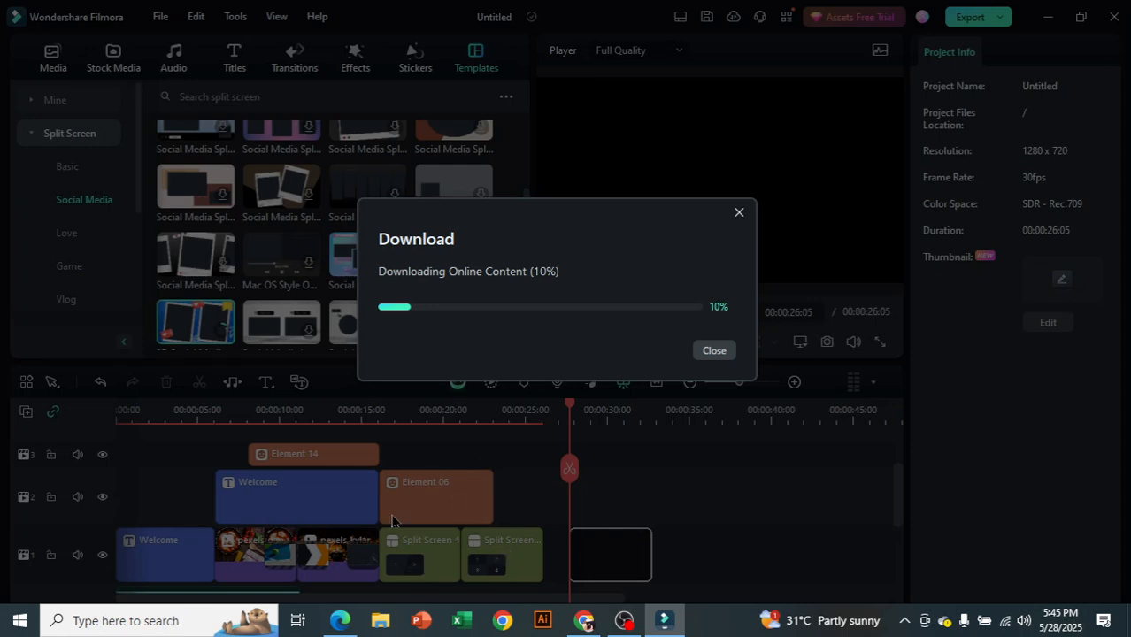
{"action": "left_click", "coordinate": [739, 213]}
{"action": "scroll", "coordinate": [342, 252], "scroll_direction": "down", "scroll_amount": 5}
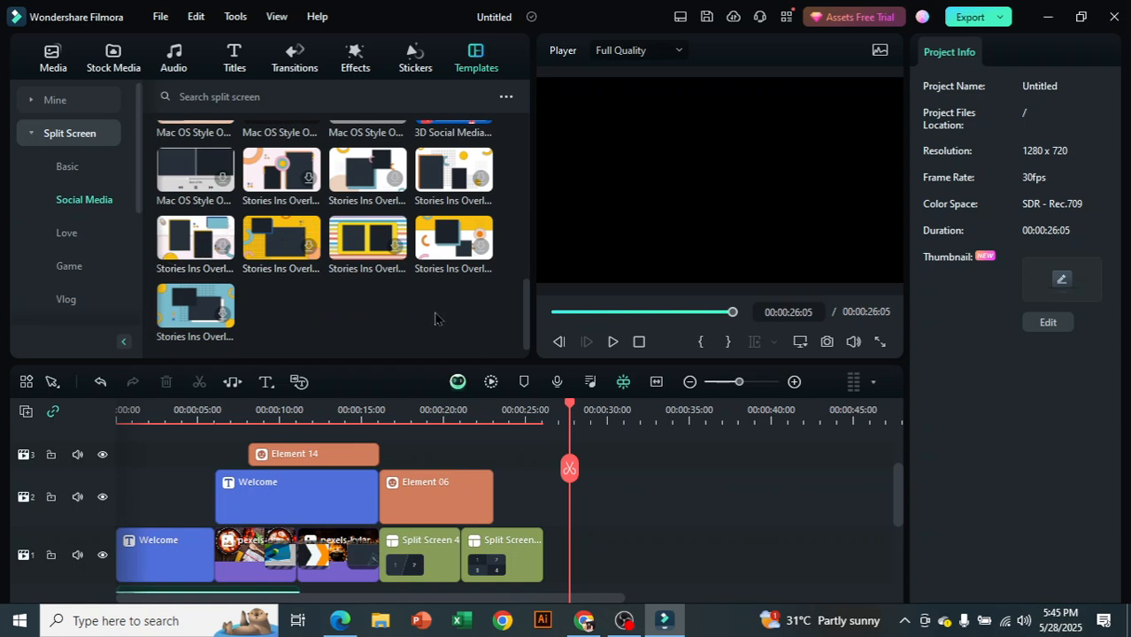
- Add the blue and orange Gaming Fight VS split screen from the Game category to the end of video track 1 and preview it
{"action": "left_click", "coordinate": [95, 246]}
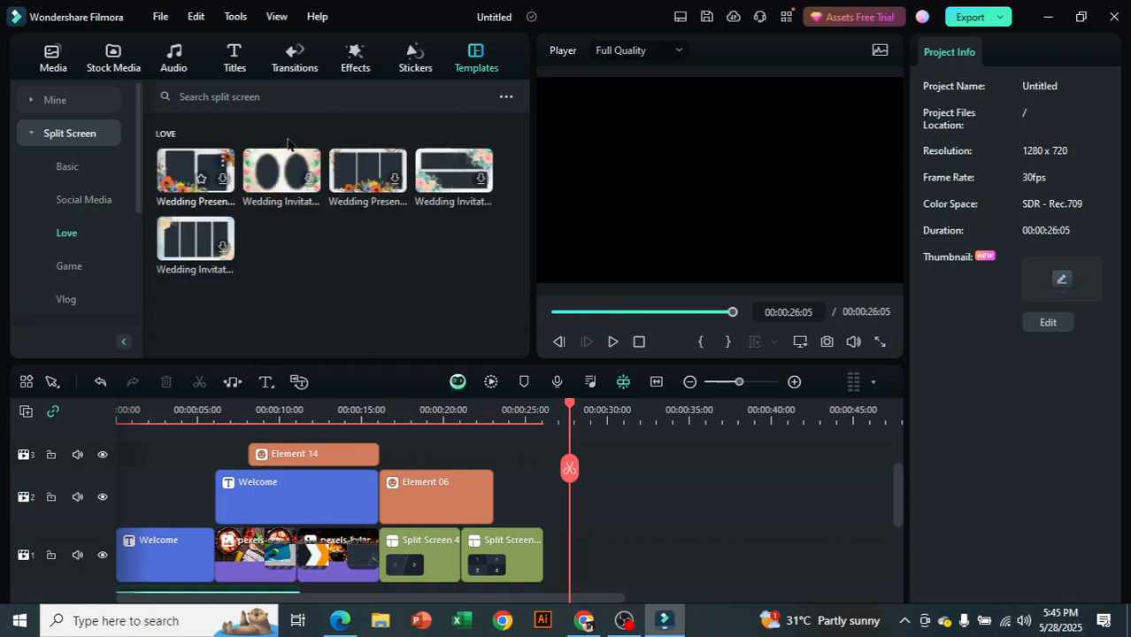
{"action": "left_click", "coordinate": [91, 267]}
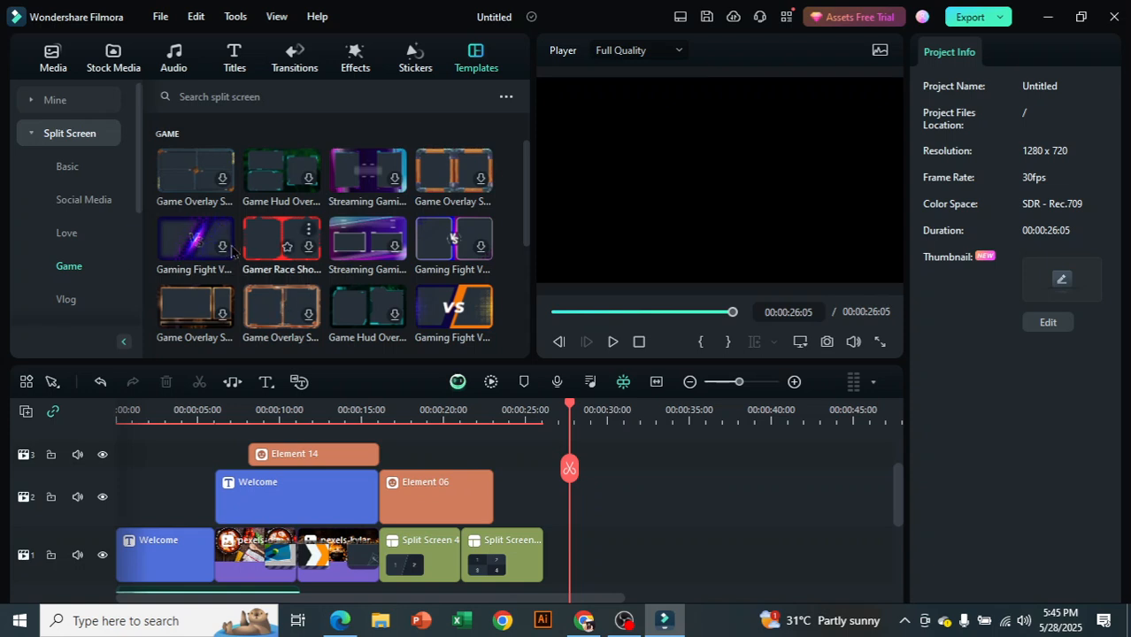
{"action": "left_click_drag", "start_coordinate": [438, 303], "coordinate": [580, 559]}
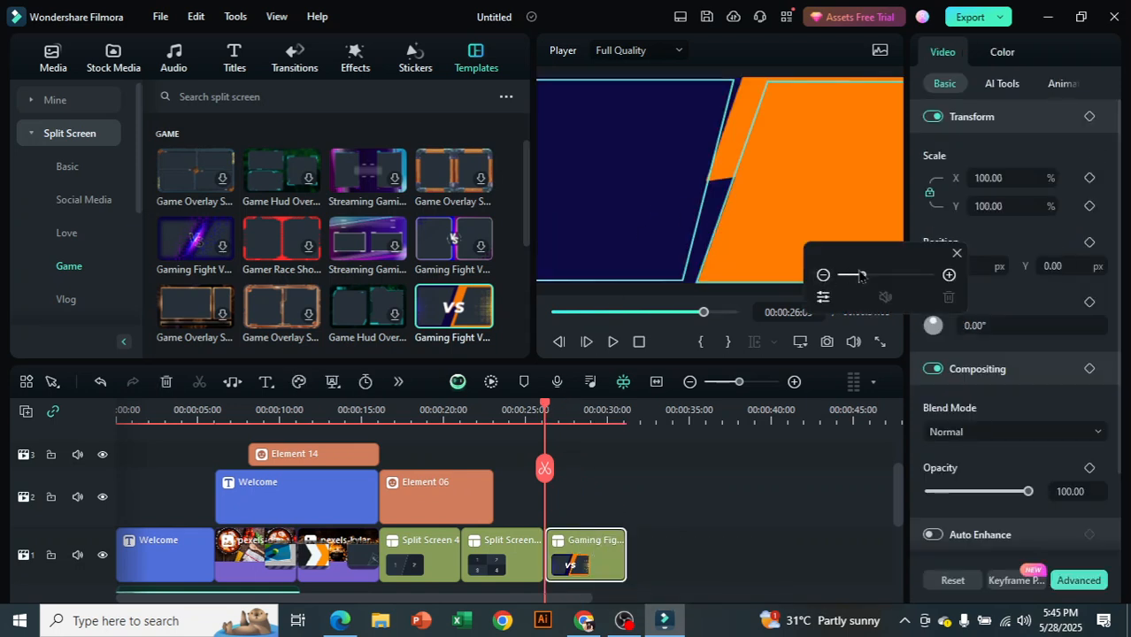
{"action": "left_click", "coordinate": [810, 479]}
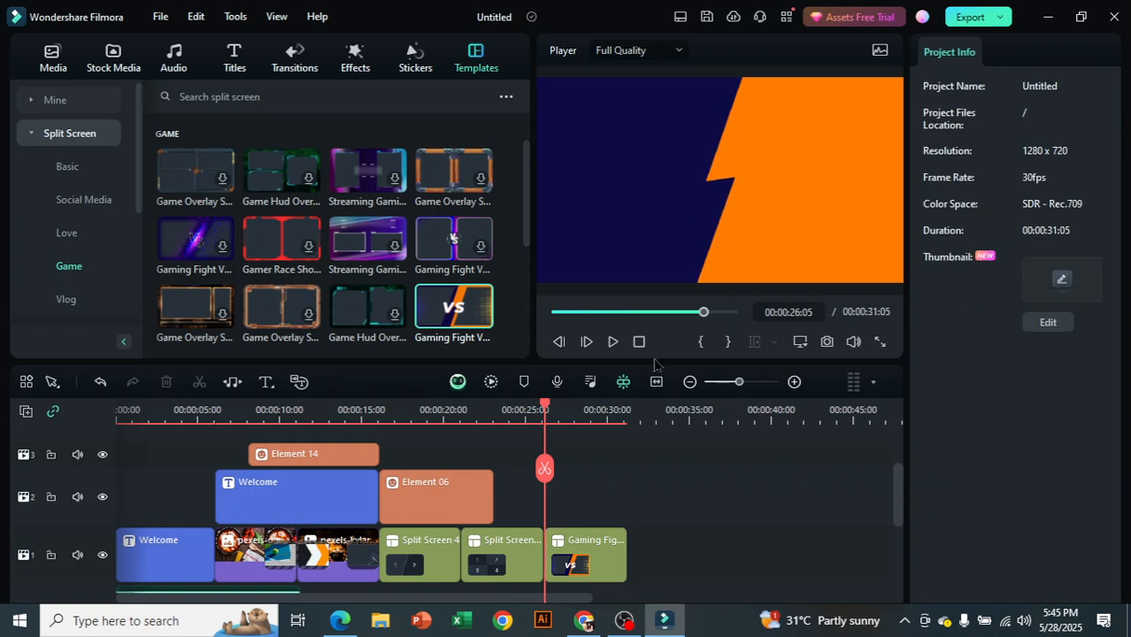
{"action": "left_click", "coordinate": [613, 341]}
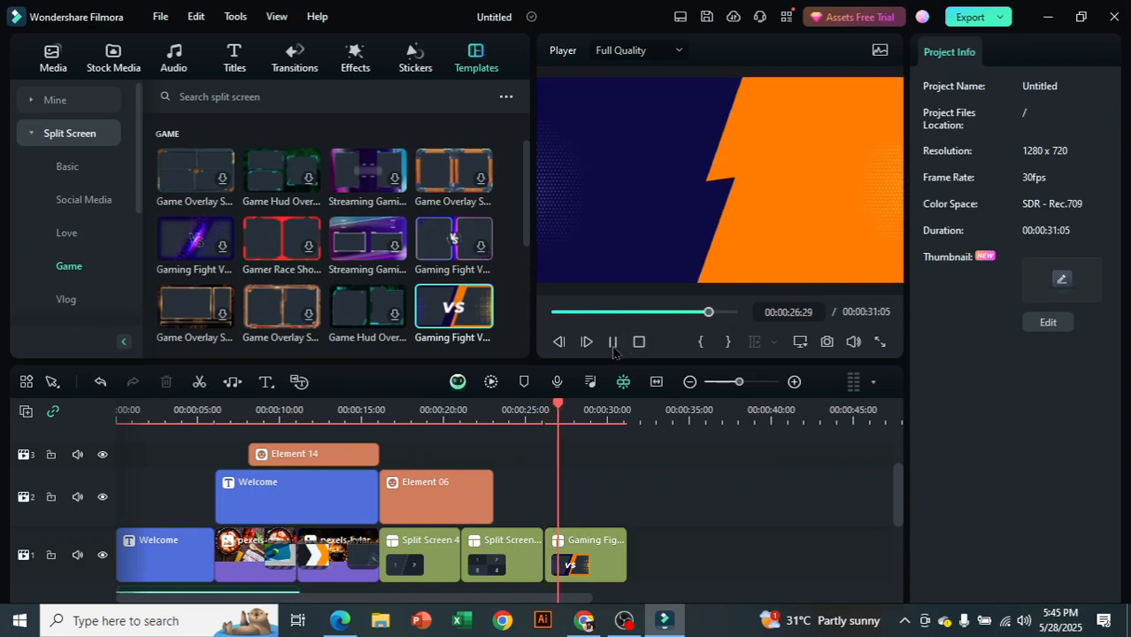
{"action": "left_click", "coordinate": [613, 345]}
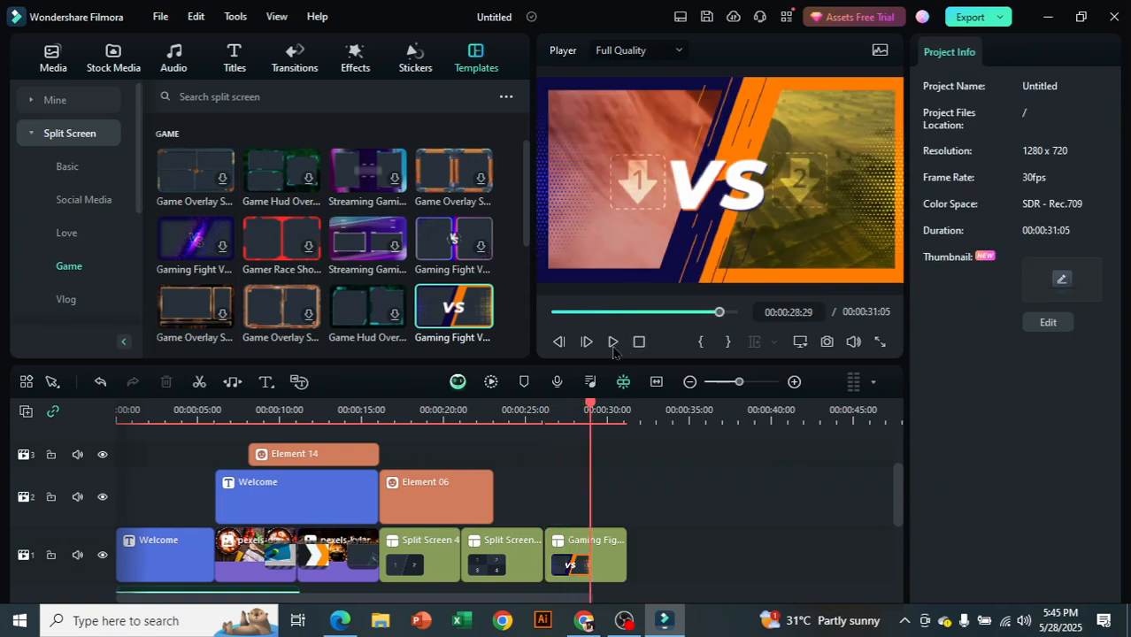
- Fill the VS split screen with the fire pots picture in slot 1 and the mountain hiker picture in slot 2, and preview it
{"action": "left_click", "coordinate": [52, 58]}
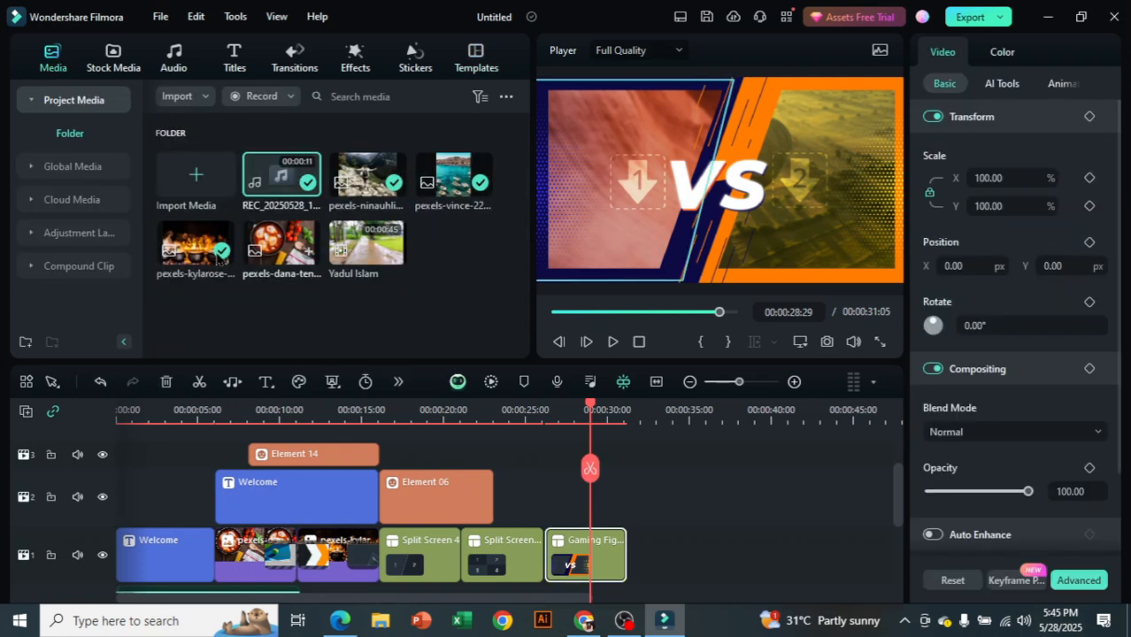
{"action": "left_click_drag", "start_coordinate": [192, 253], "coordinate": [598, 194]}
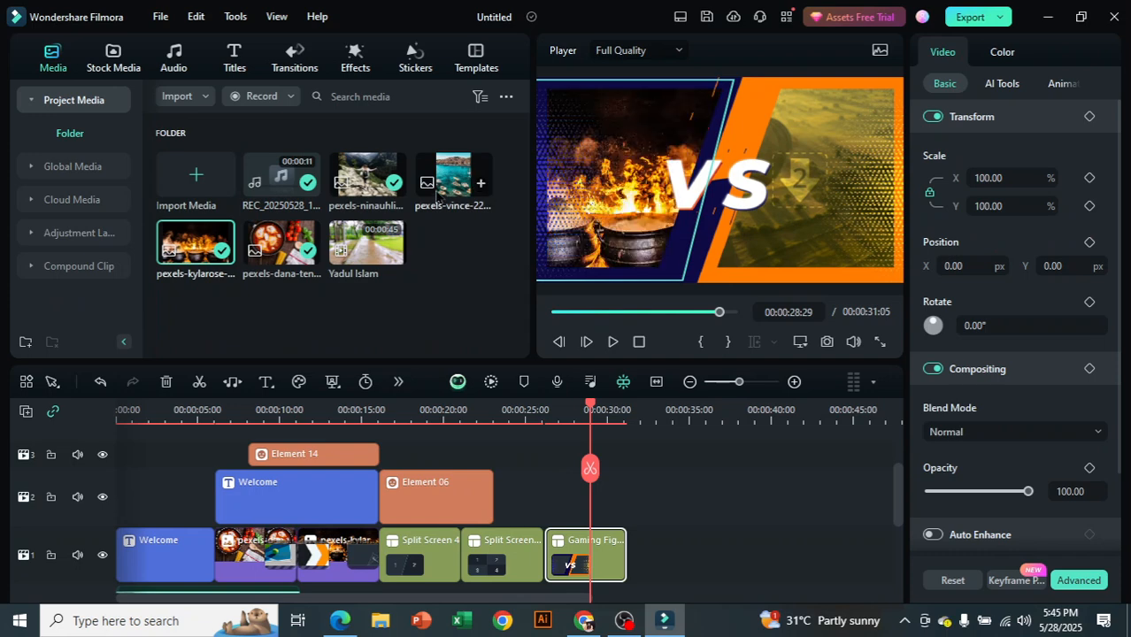
{"action": "left_click_drag", "start_coordinate": [380, 182], "coordinate": [779, 211]}
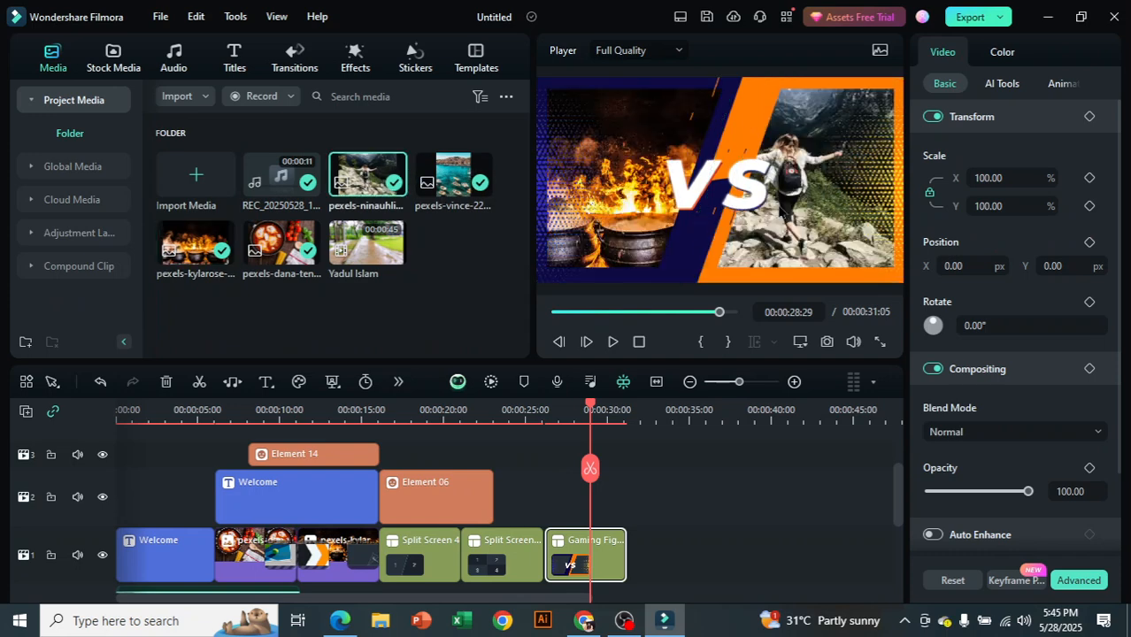
{"action": "left_click_drag", "start_coordinate": [591, 409], "coordinate": [530, 410]}
{"action": "left_click", "coordinate": [613, 342]}
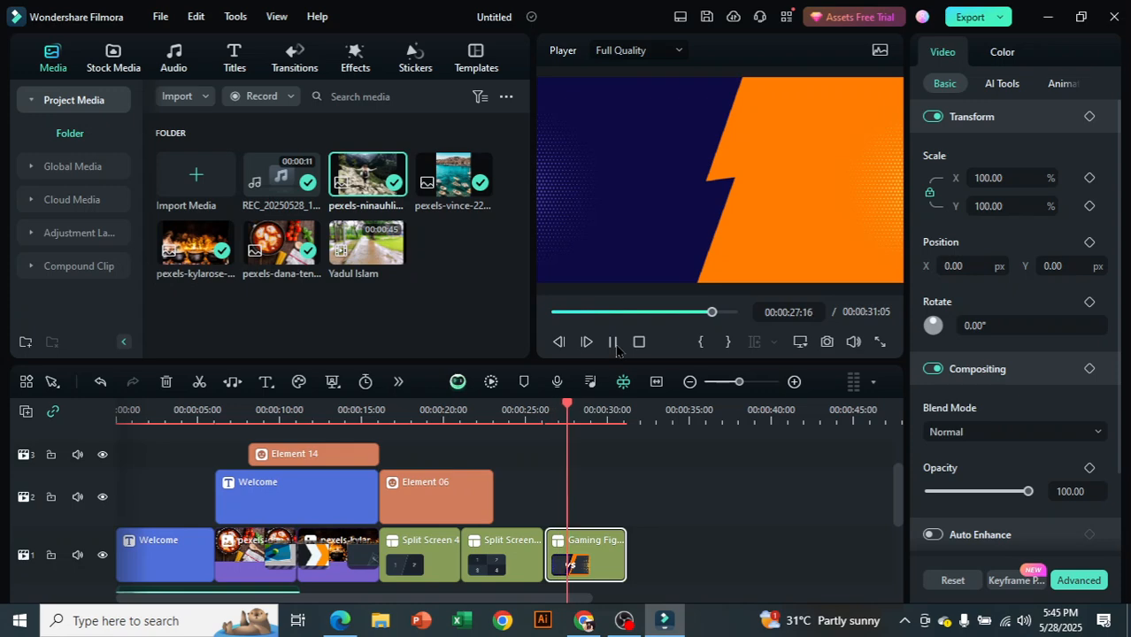
{"action": "left_click", "coordinate": [613, 344]}
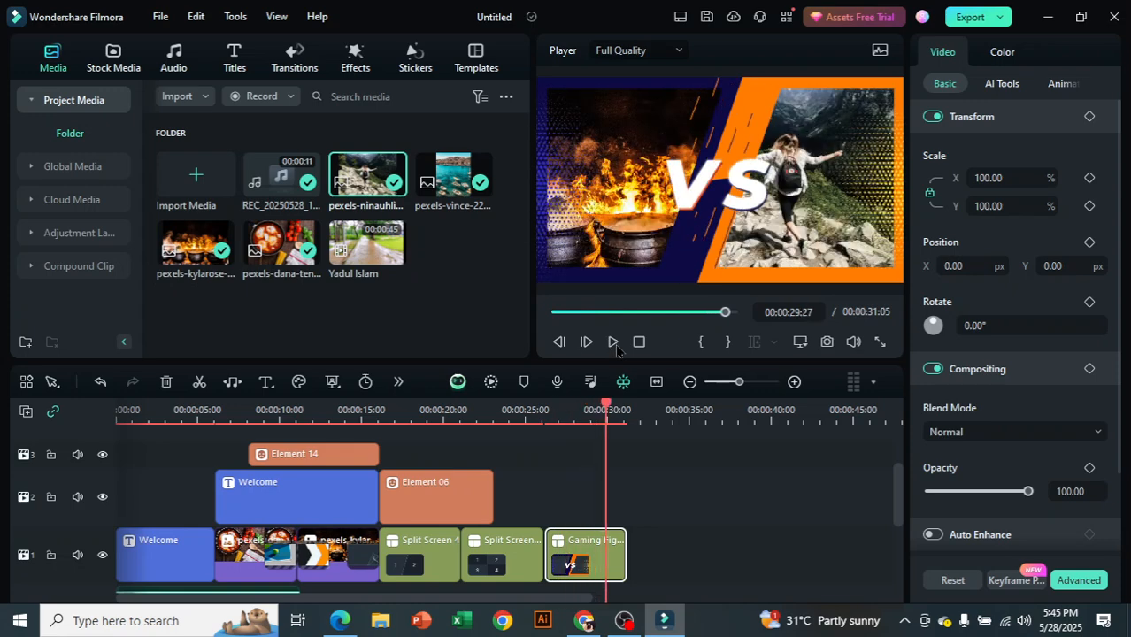
- Return the playhead to the start of the project and delete the voice recording from audio track 1
{"action": "left_click", "coordinate": [605, 408]}
{"action": "left_click_drag", "start_coordinate": [604, 408], "coordinate": [104, 494]}
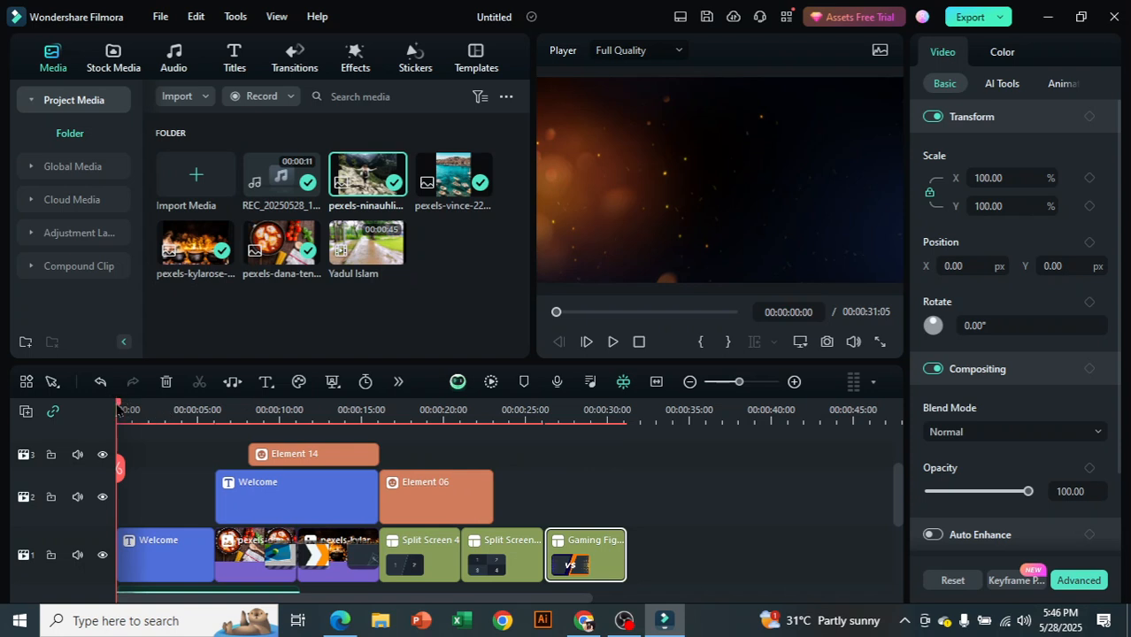
{"action": "left_click_drag", "start_coordinate": [119, 409], "coordinate": [2, 429]}
{"action": "scroll", "coordinate": [548, 513], "scroll_direction": "down", "scroll_amount": 1}
{"action": "scroll", "coordinate": [677, 531], "scroll_direction": "up", "scroll_amount": 2}
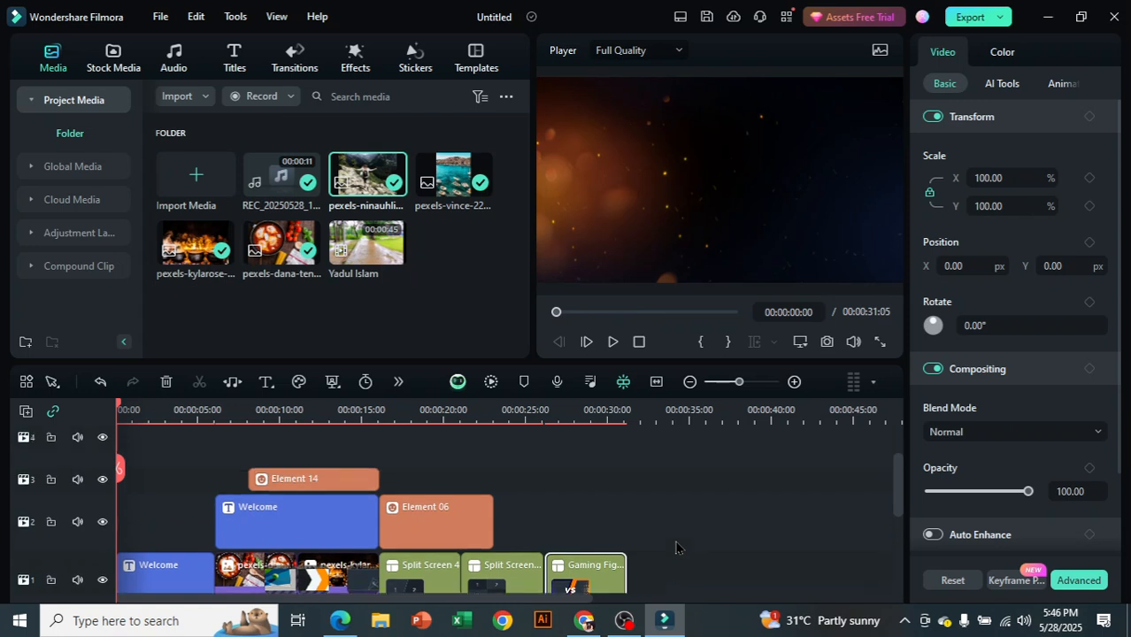
{"action": "scroll", "coordinate": [651, 489], "scroll_direction": "down", "scroll_amount": 2}
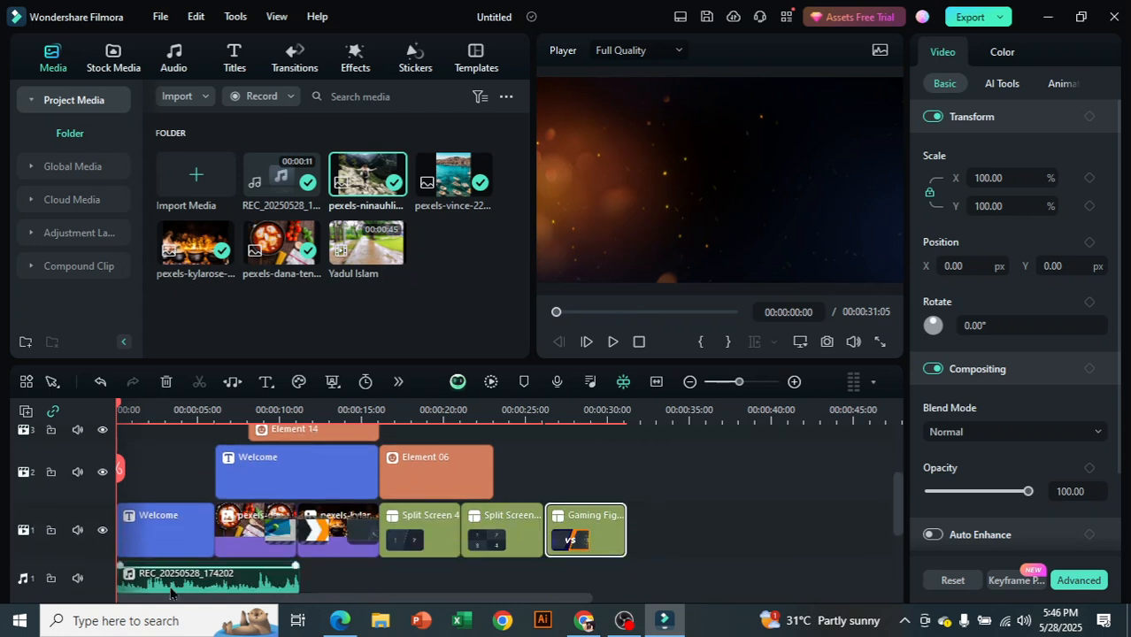
{"action": "left_click", "coordinate": [247, 562]}
{"action": "key", "text": "Delete"}
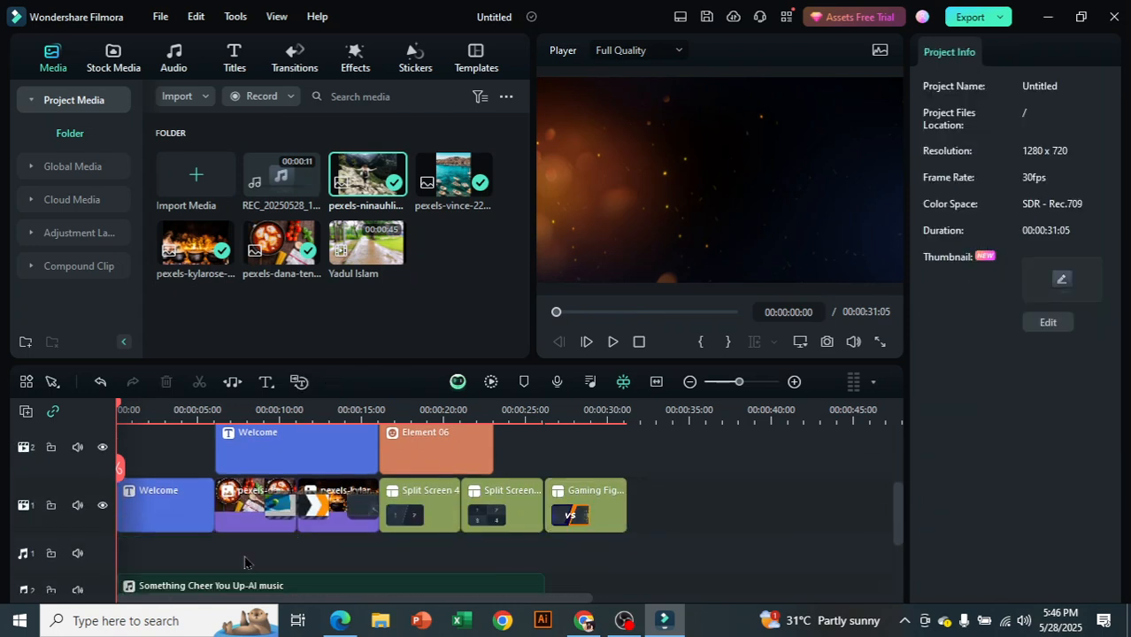
- Move the Something Cheer You Up music from audio track 2 to audio track 1 and preview it
{"action": "scroll", "coordinate": [280, 573], "scroll_direction": "down", "scroll_amount": 2}
{"action": "left_click_drag", "start_coordinate": [501, 546], "coordinate": [499, 503]}
{"action": "left_click", "coordinate": [613, 341]}
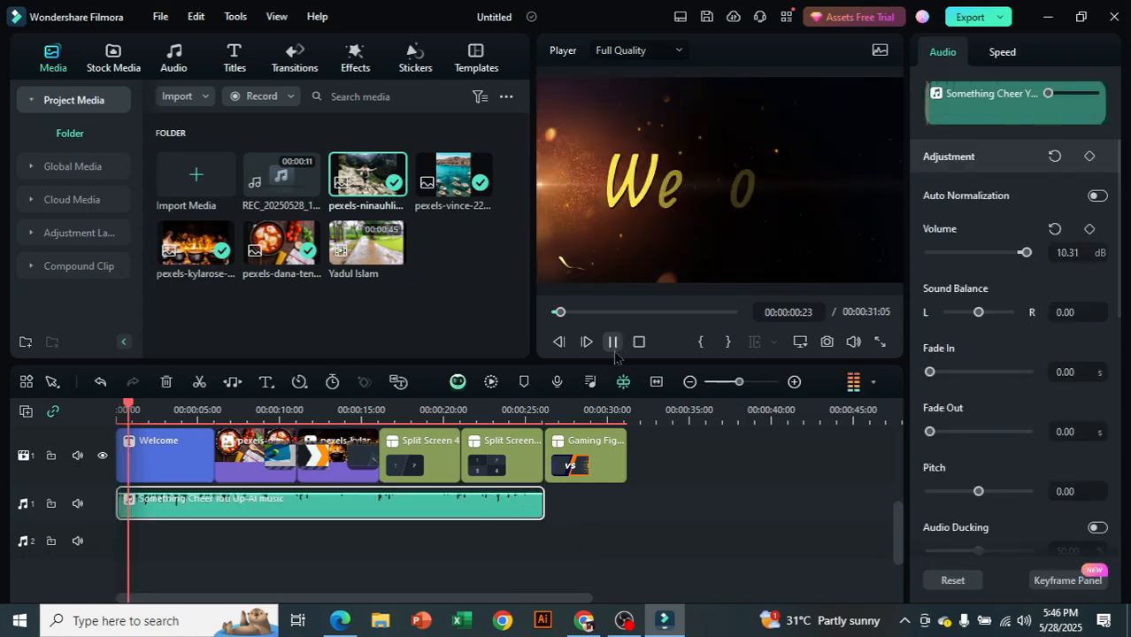
- Add the 45-second video clip right after the VS split screen on video track 1 and play it with its sound
{"action": "scroll", "coordinate": [649, 480], "scroll_direction": "up", "scroll_amount": 5}
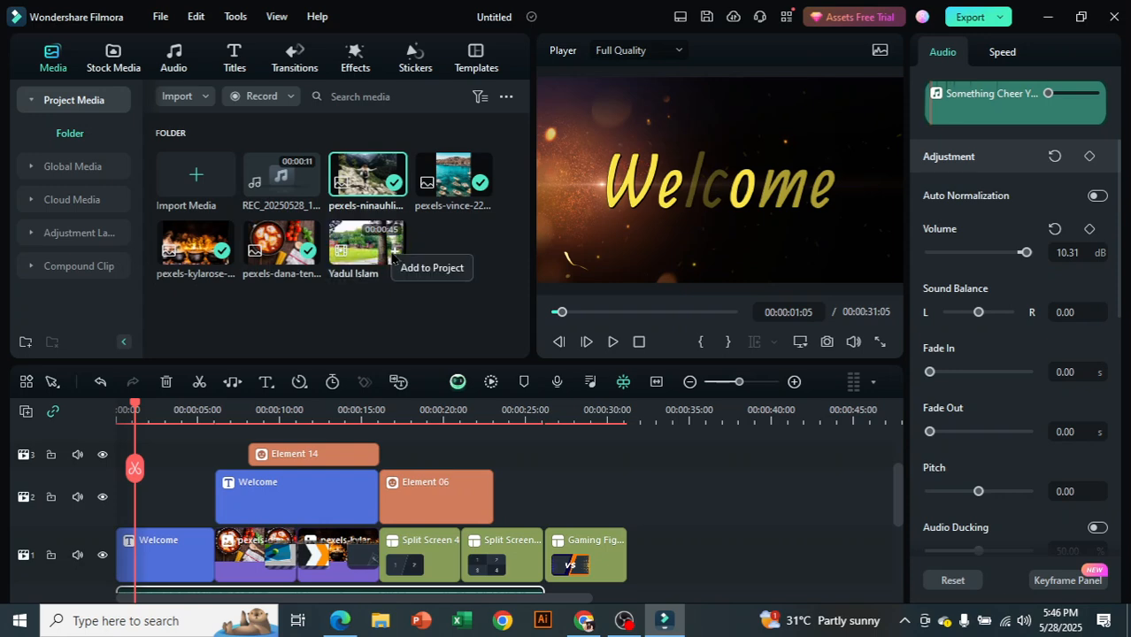
{"action": "left_click", "coordinate": [356, 225]}
{"action": "left_click_drag", "start_coordinate": [363, 235], "coordinate": [657, 545]}
{"action": "left_click_drag", "start_coordinate": [142, 436], "coordinate": [337, 536]}
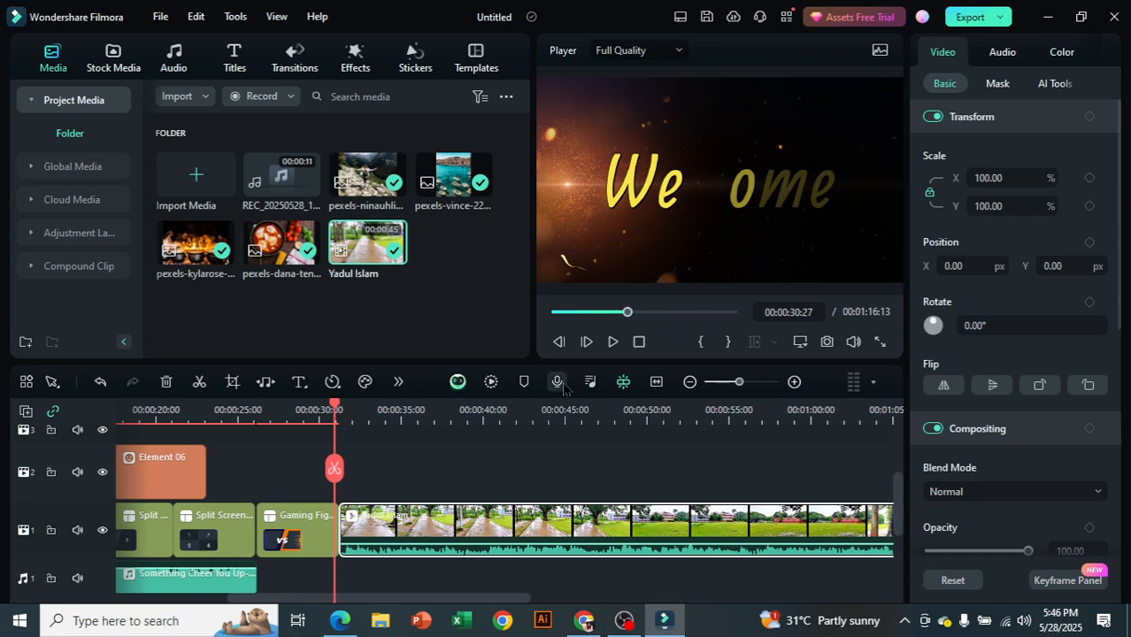
{"action": "left_click", "coordinate": [618, 343]}
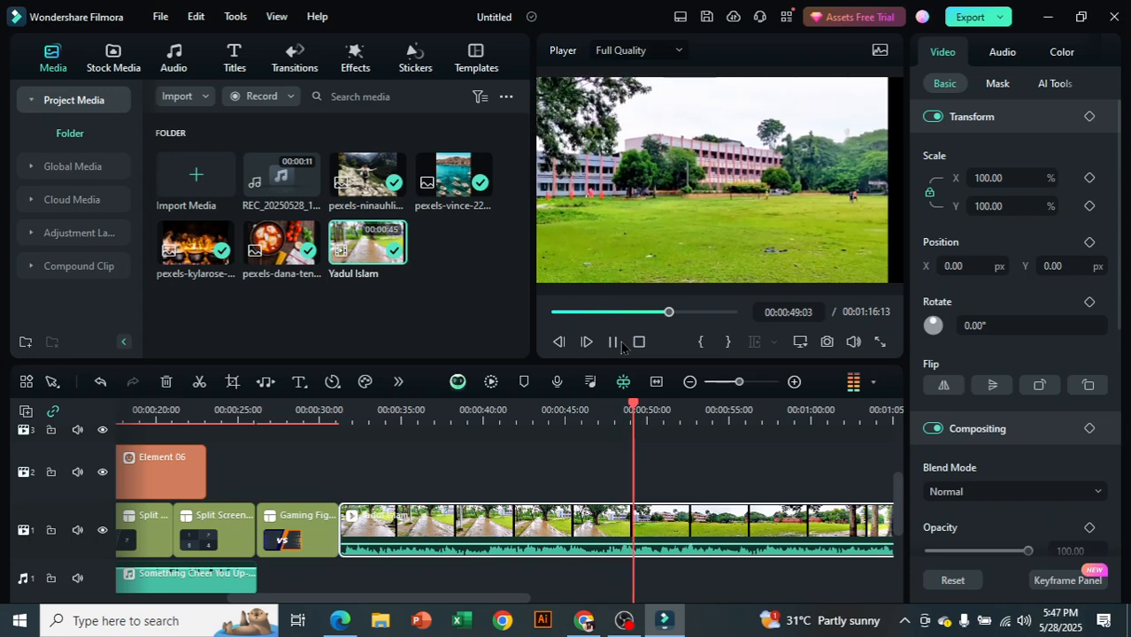
{"action": "left_click", "coordinate": [613, 343]}
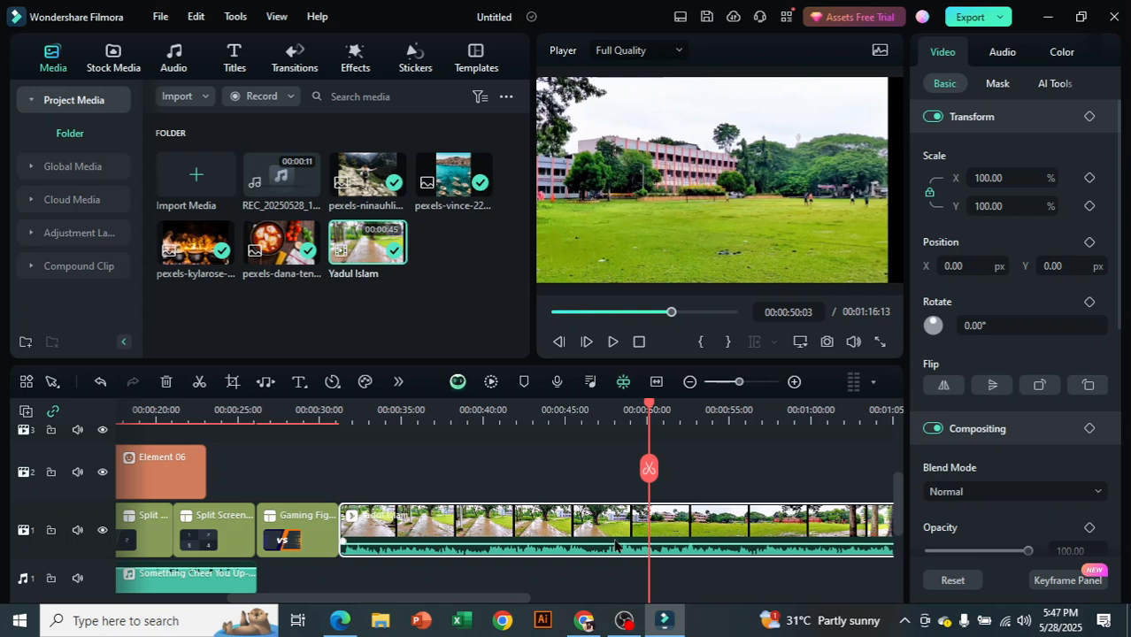
- Raise the 45-second video clip's sound volume to 12 dB and detach its audio onto audio track 1
{"action": "left_click_drag", "start_coordinate": [615, 546], "coordinate": [620, 536]}
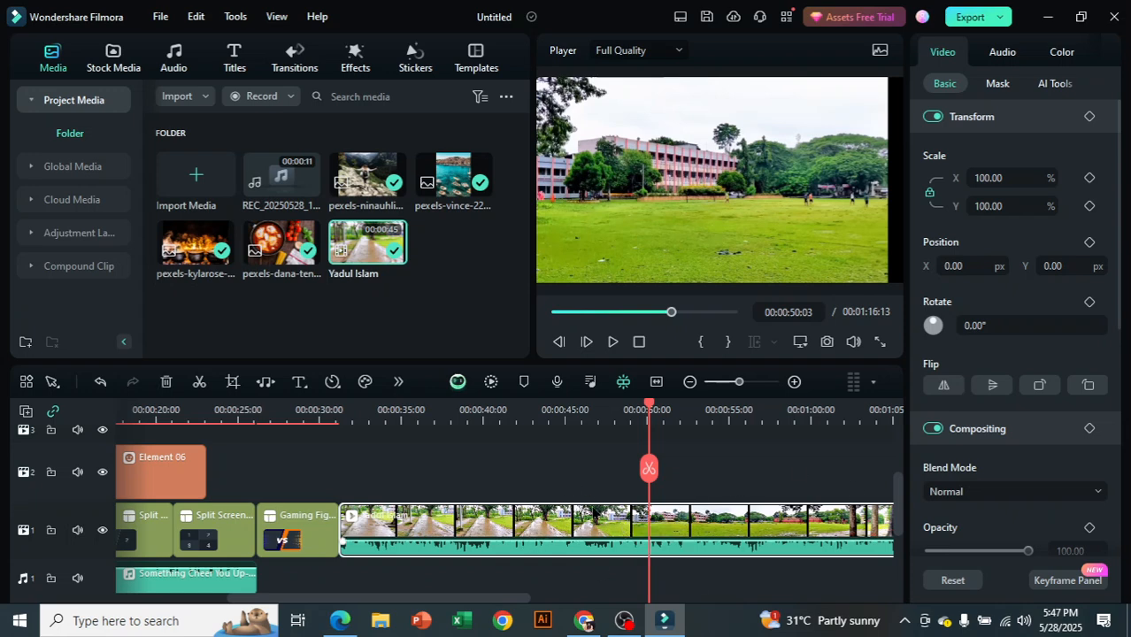
{"action": "right_click", "coordinate": [580, 523]}
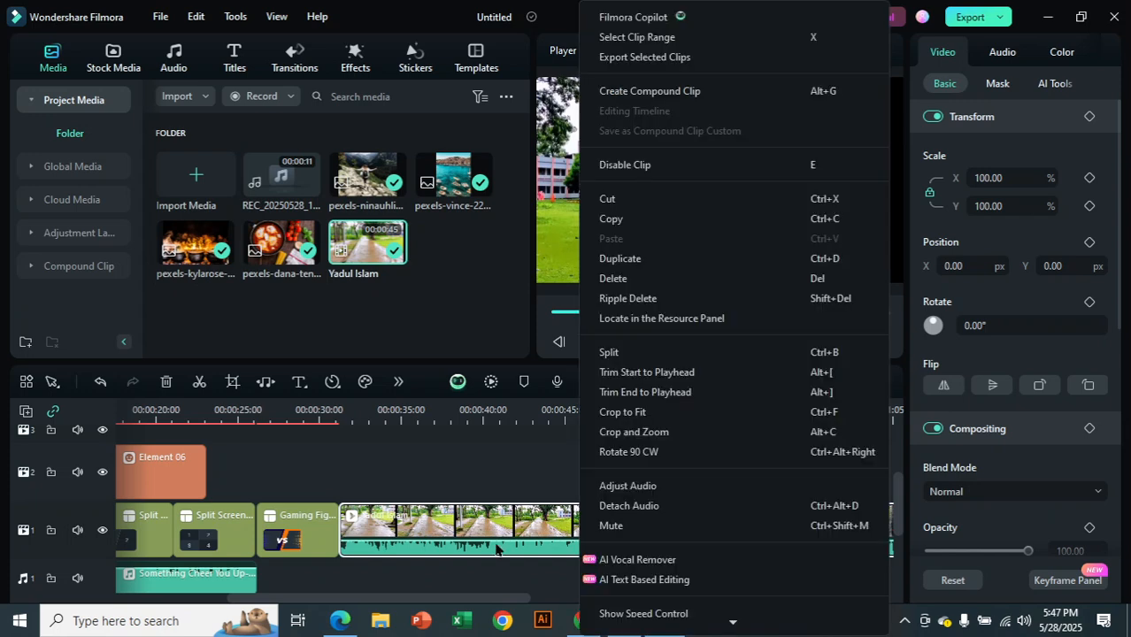
{"action": "left_click", "coordinate": [509, 474]}
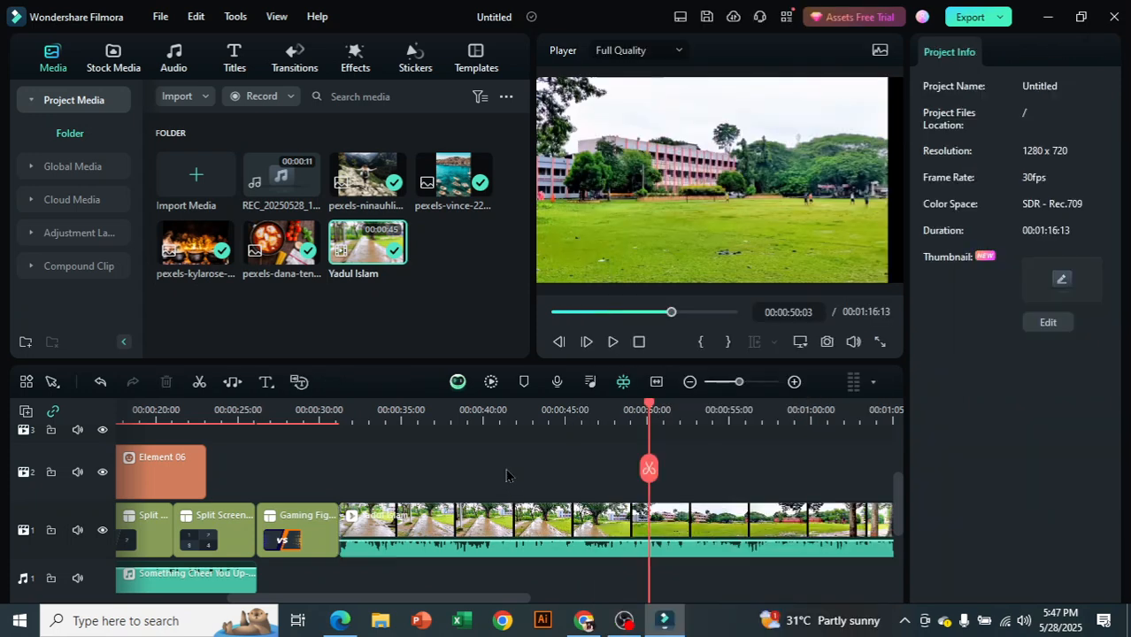
{"action": "left_click", "coordinate": [529, 531]}
{"action": "right_click", "coordinate": [529, 531]}
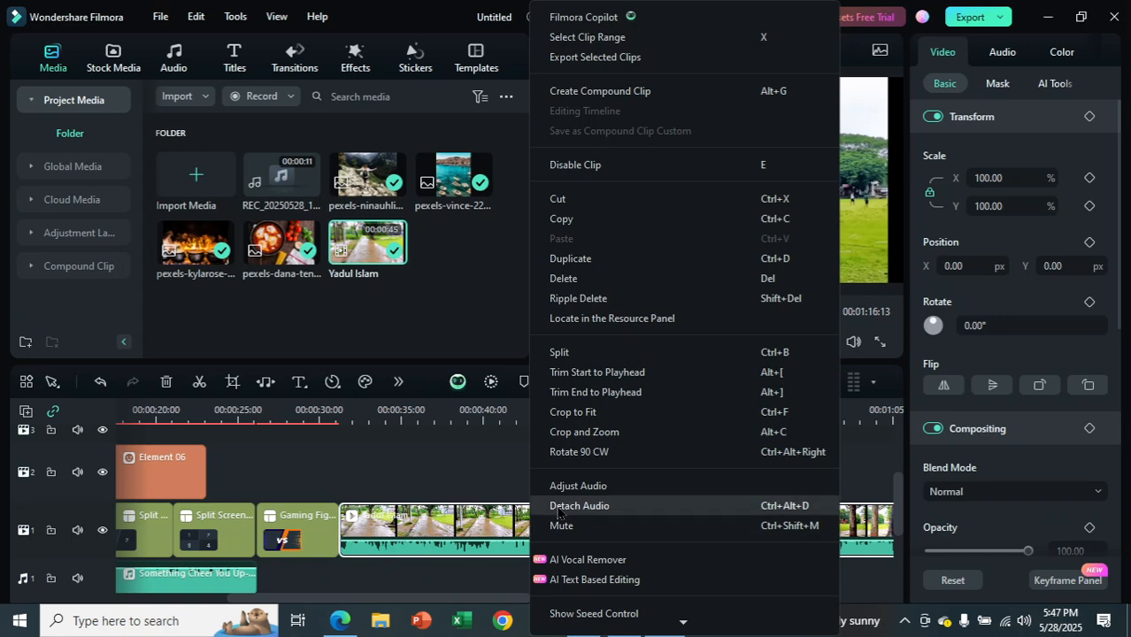
{"action": "left_click", "coordinate": [558, 507]}
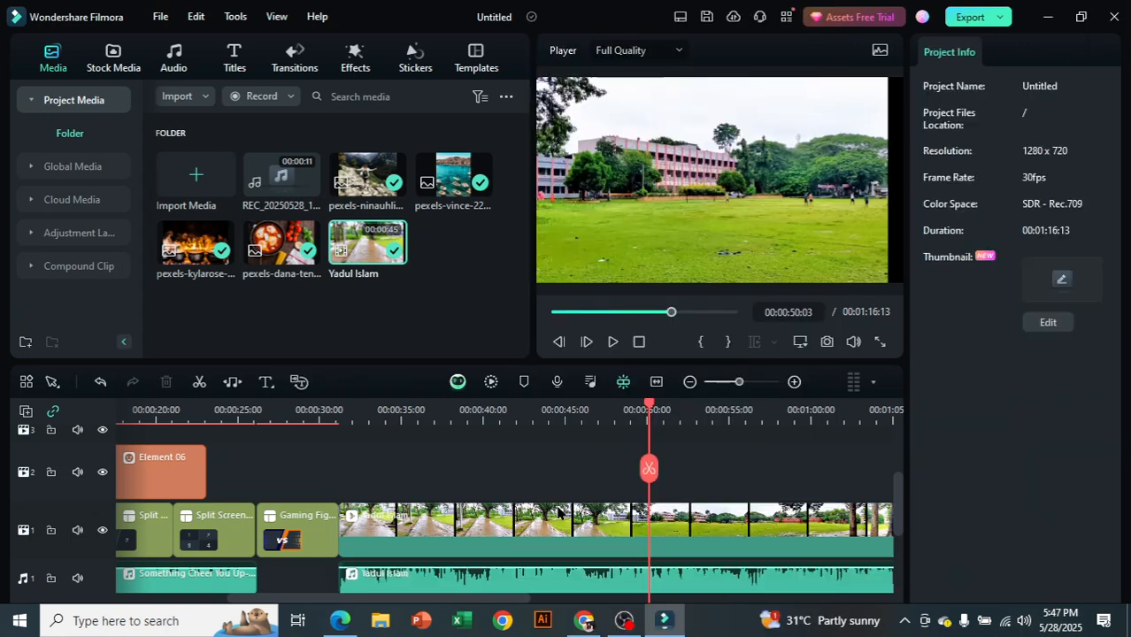
- Try moving the picture part of the clip to video track 3, apart from its detached audio
{"action": "left_click_drag", "start_coordinate": [597, 519], "coordinate": [636, 496]}
{"action": "scroll", "coordinate": [638, 496], "scroll_direction": "down", "scroll_amount": 5}
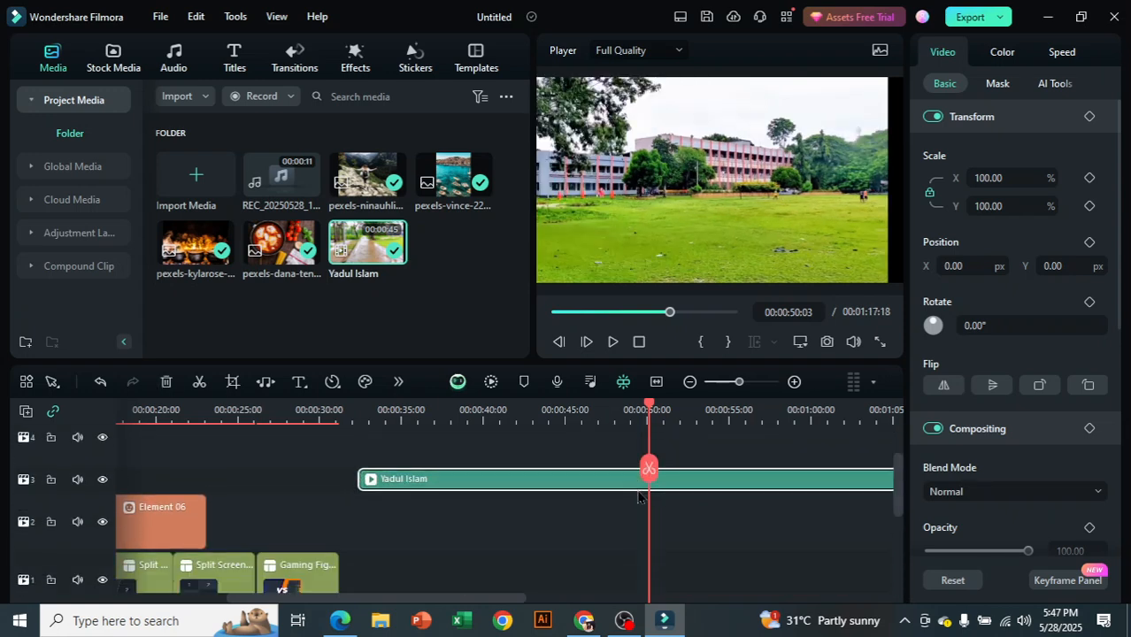
{"action": "scroll", "coordinate": [579, 512], "scroll_direction": "up", "scroll_amount": 2}
- Delete the picture part of the 45-second clip from video track 1 and play the detached audio alone
{"action": "left_click_drag", "start_coordinate": [548, 467], "coordinate": [531, 486]}
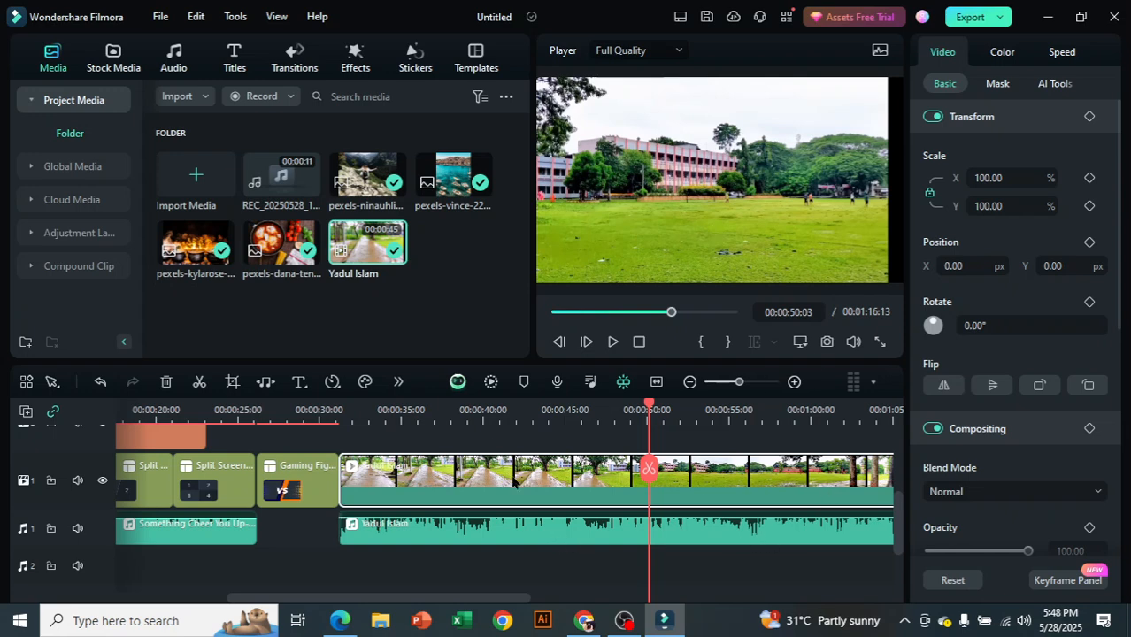
{"action": "key", "text": "Delete"}
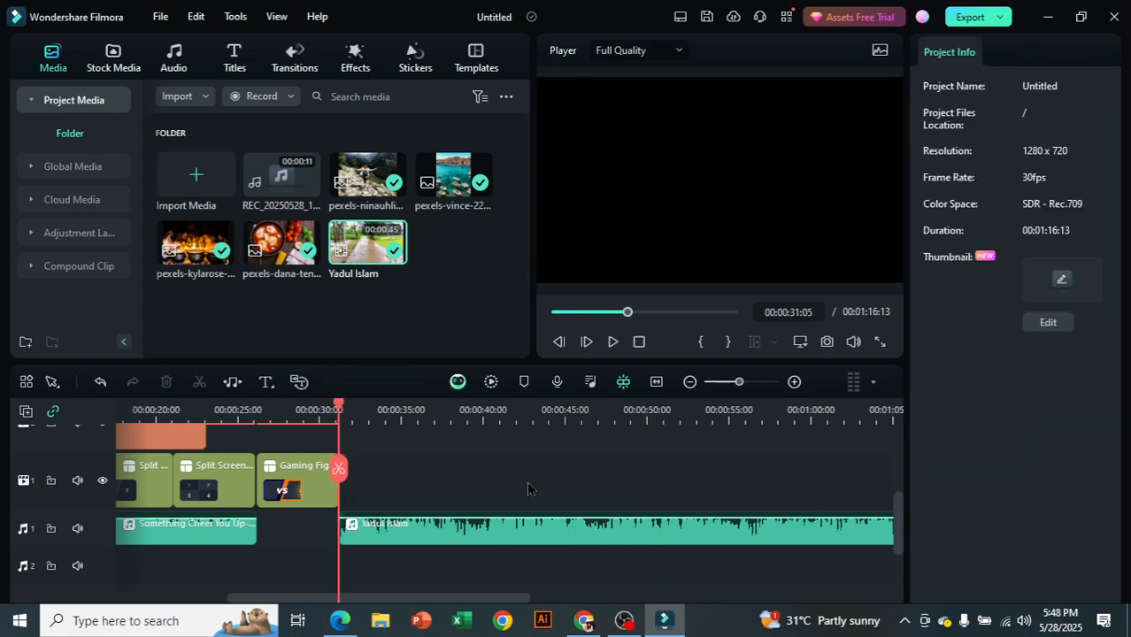
{"action": "left_click", "coordinate": [613, 342]}
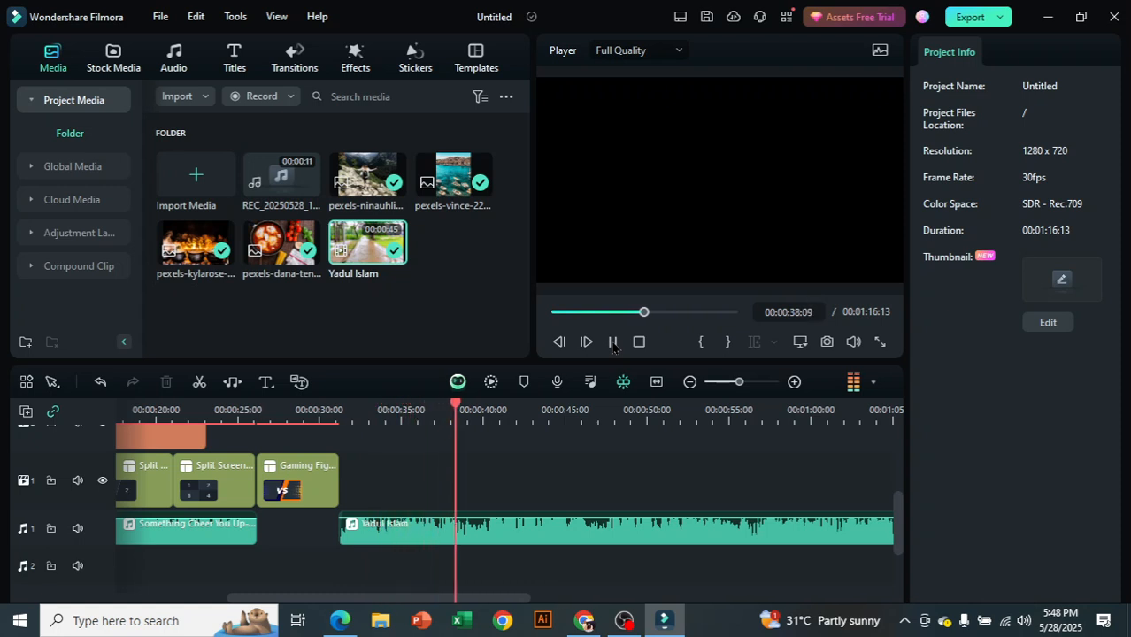
{"action": "left_click", "coordinate": [614, 343]}
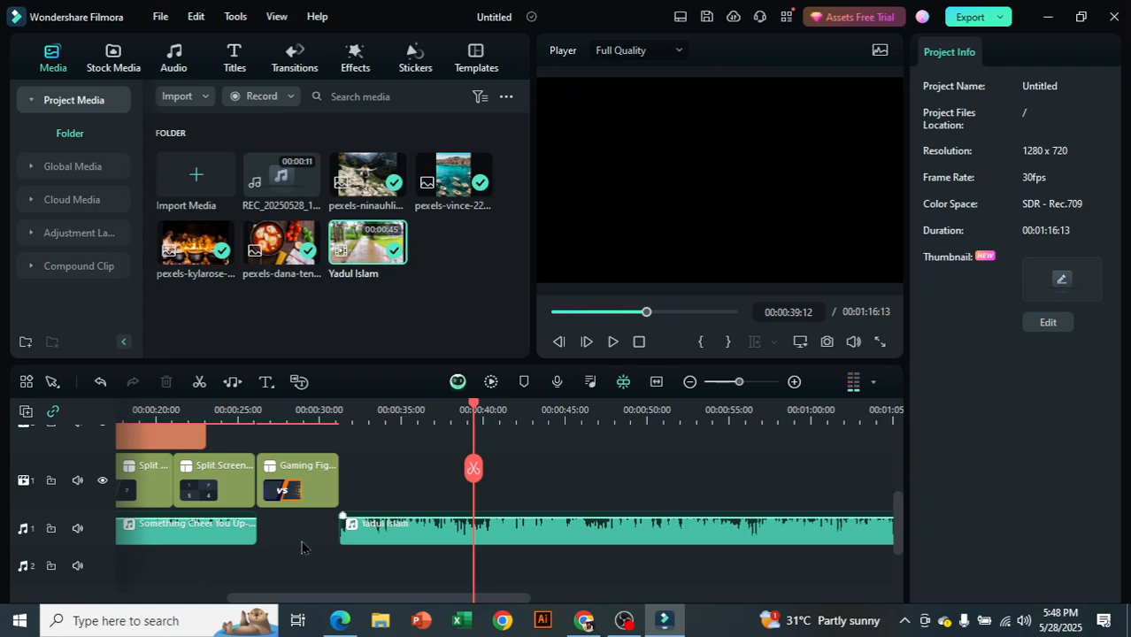
- Delete the Something Cheer You Up music and close the gap before the detached audio on audio track 1
{"action": "left_click", "coordinate": [215, 537]}
{"action": "key", "text": "Delete"}
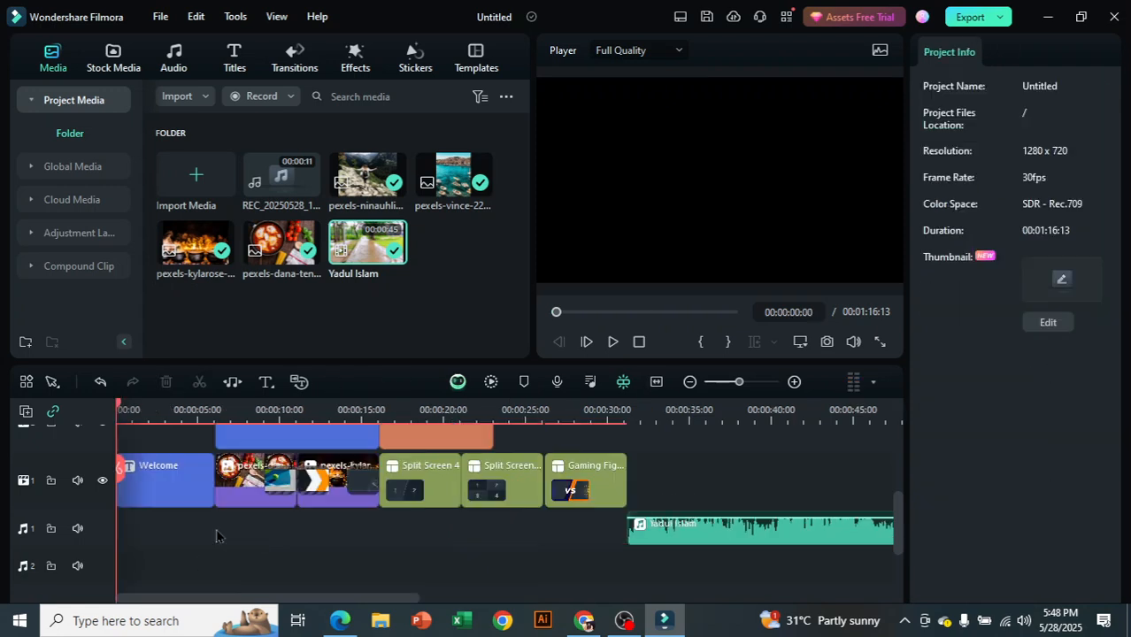
{"action": "left_click", "coordinate": [589, 530]}
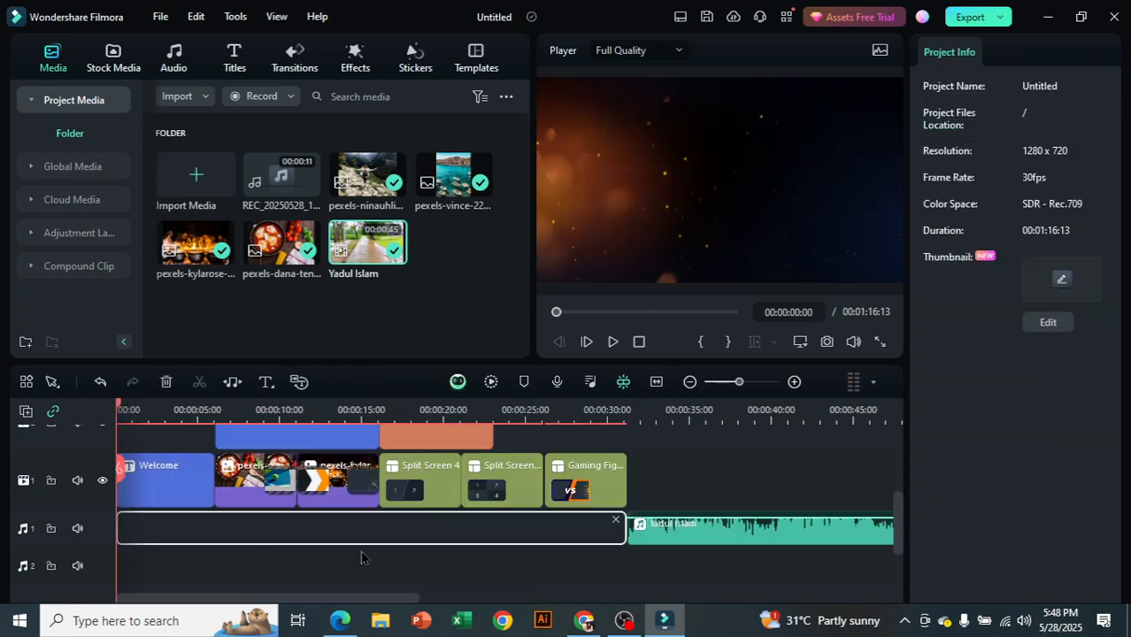
{"action": "left_click", "coordinate": [615, 521]}
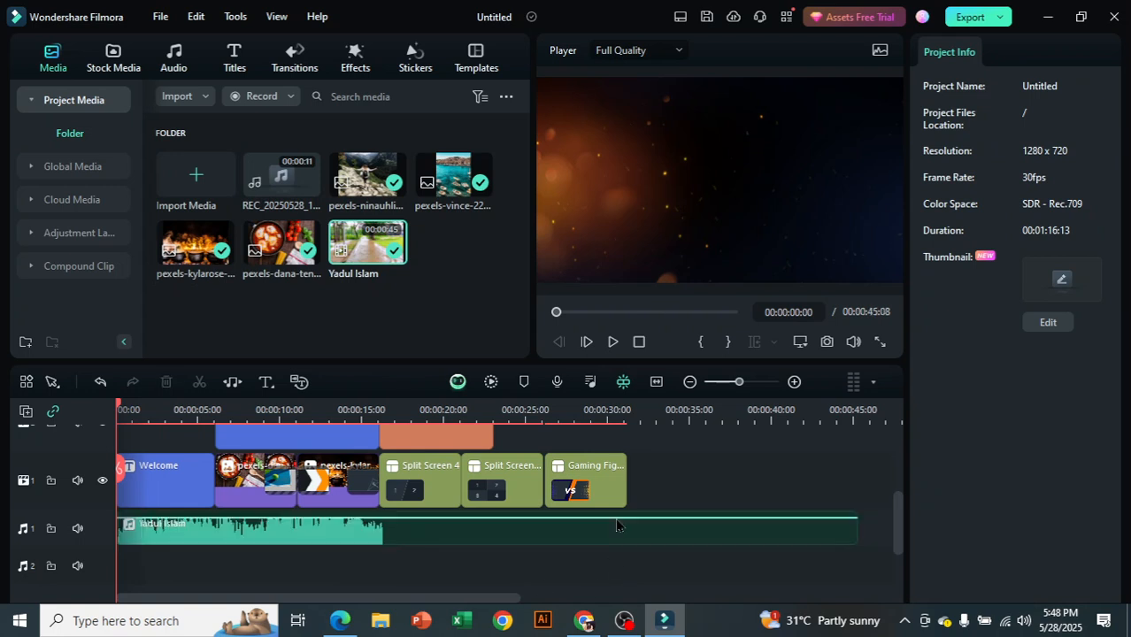
- Play the project from the start to about 12 seconds to hear the detached audio under the titles and pictures
{"action": "left_click", "coordinate": [613, 342]}
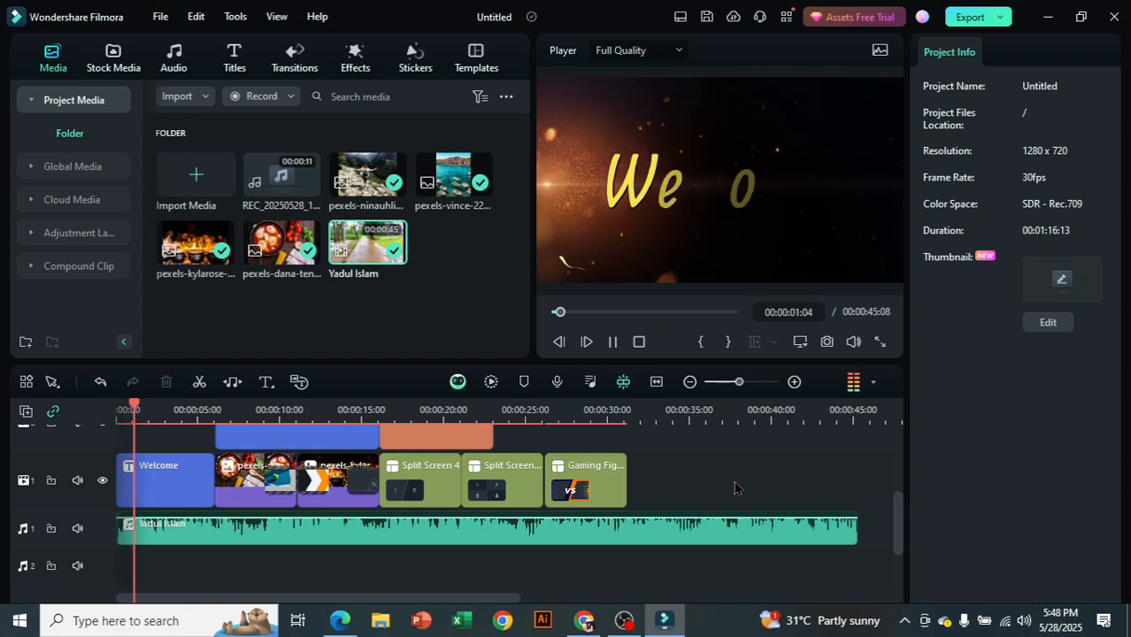
{"action": "scroll", "coordinate": [777, 508], "scroll_direction": "up", "scroll_amount": 2}
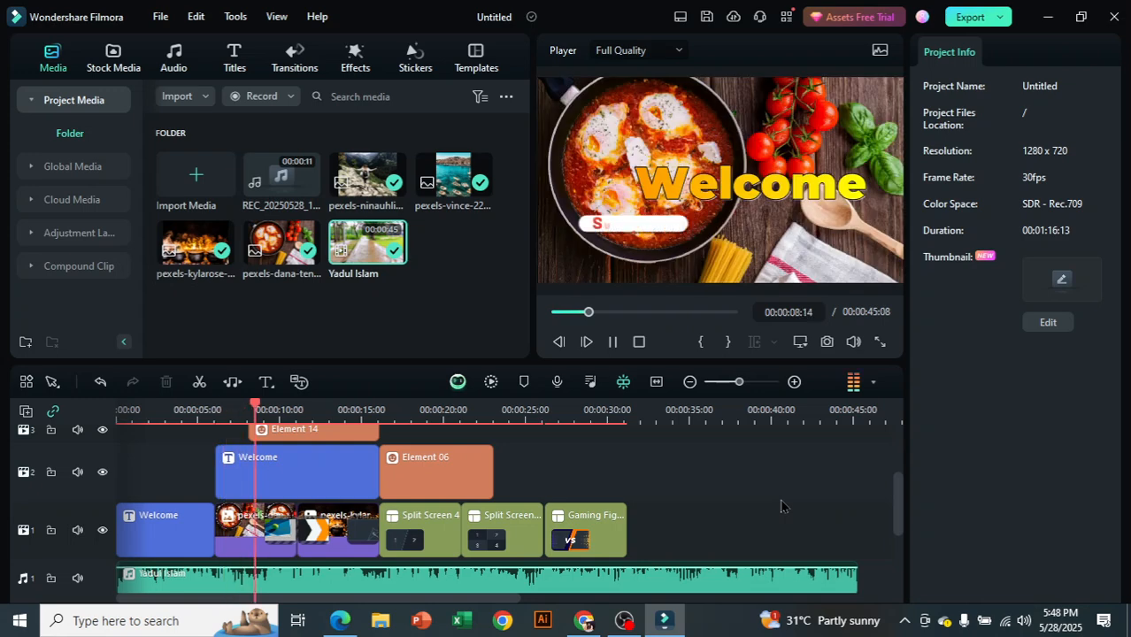
{"action": "left_click", "coordinate": [611, 344]}
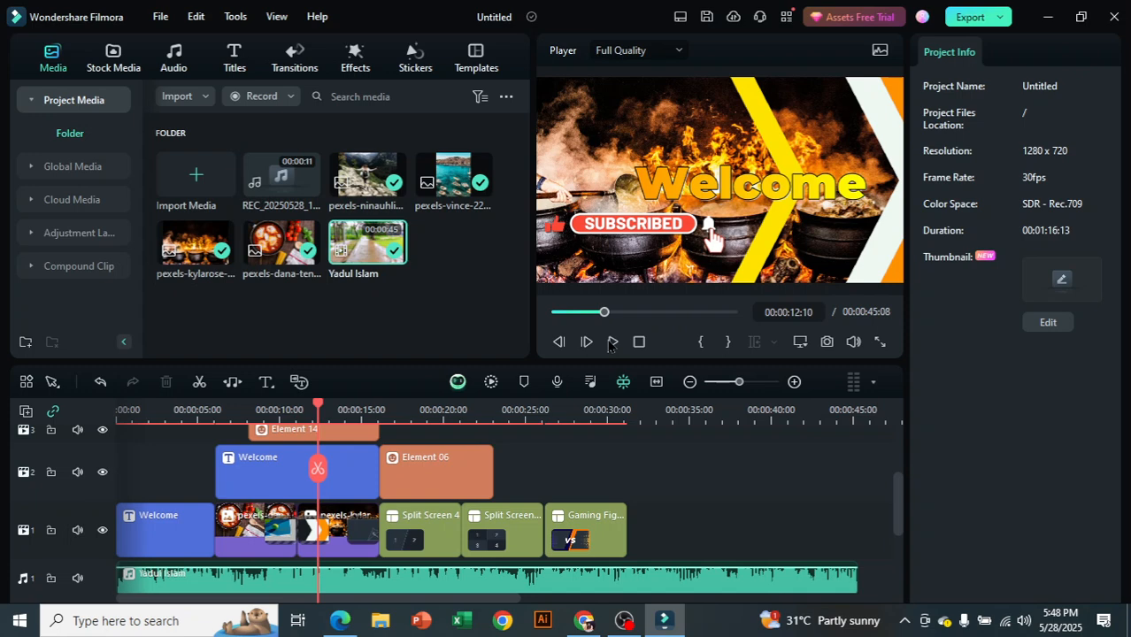
- Trim the end of the detached audio to 00:00:43:03 and split it at 00:00:10:02
{"action": "scroll", "coordinate": [823, 512], "scroll_direction": "down", "scroll_amount": 1}
{"action": "left_click_drag", "start_coordinate": [856, 524], "coordinate": [821, 507]}
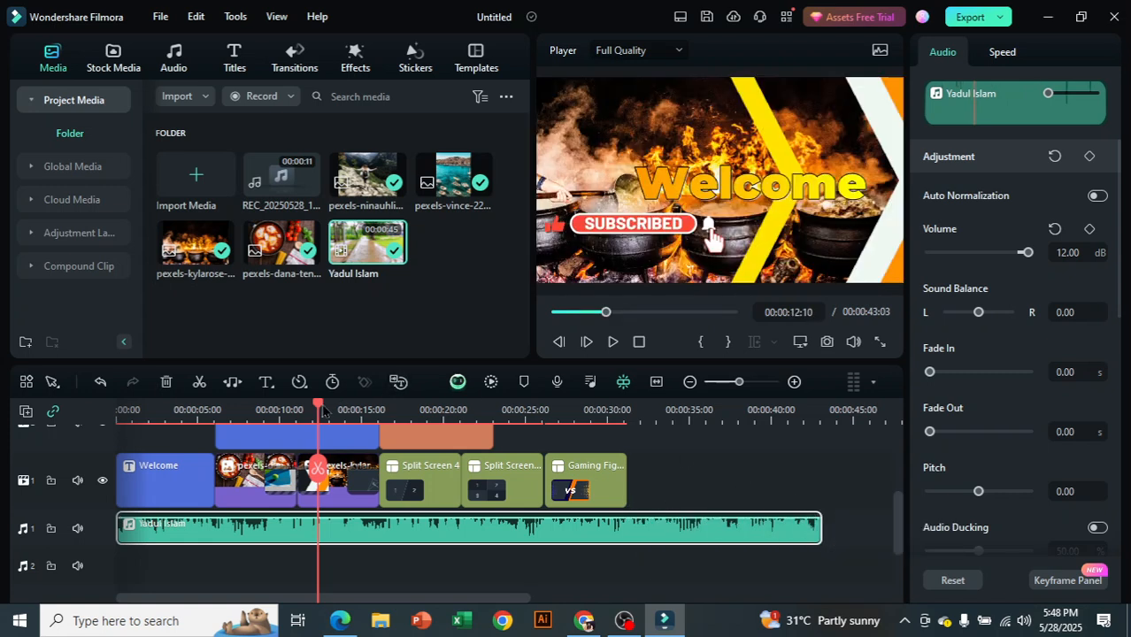
{"action": "left_click_drag", "start_coordinate": [320, 407], "coordinate": [336, 472]}
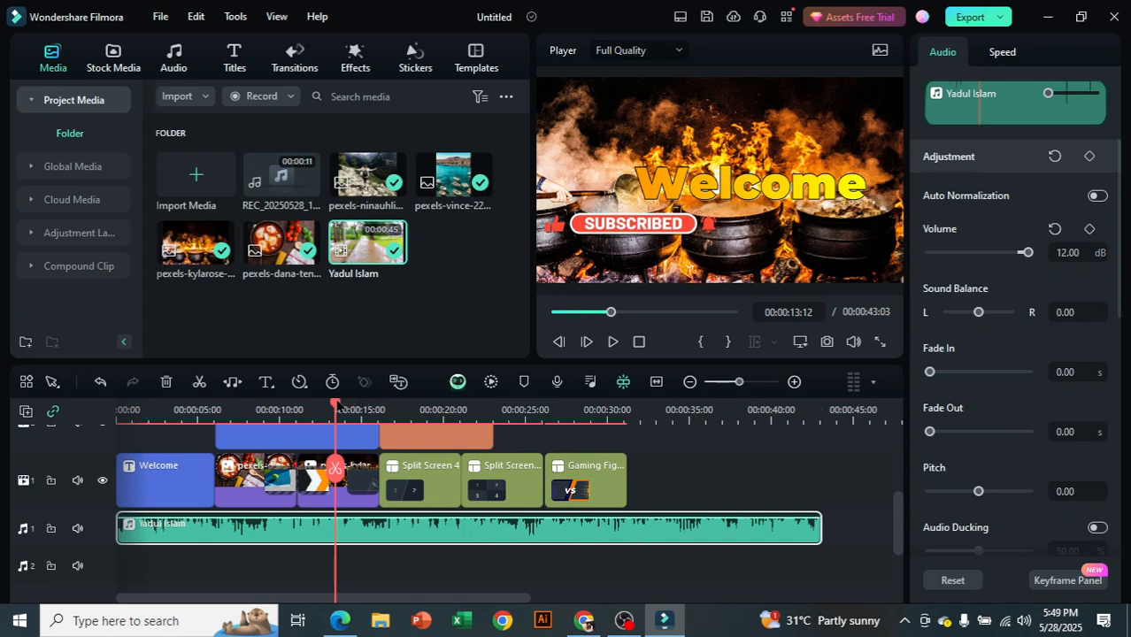
{"action": "left_click_drag", "start_coordinate": [338, 403], "coordinate": [279, 407]}
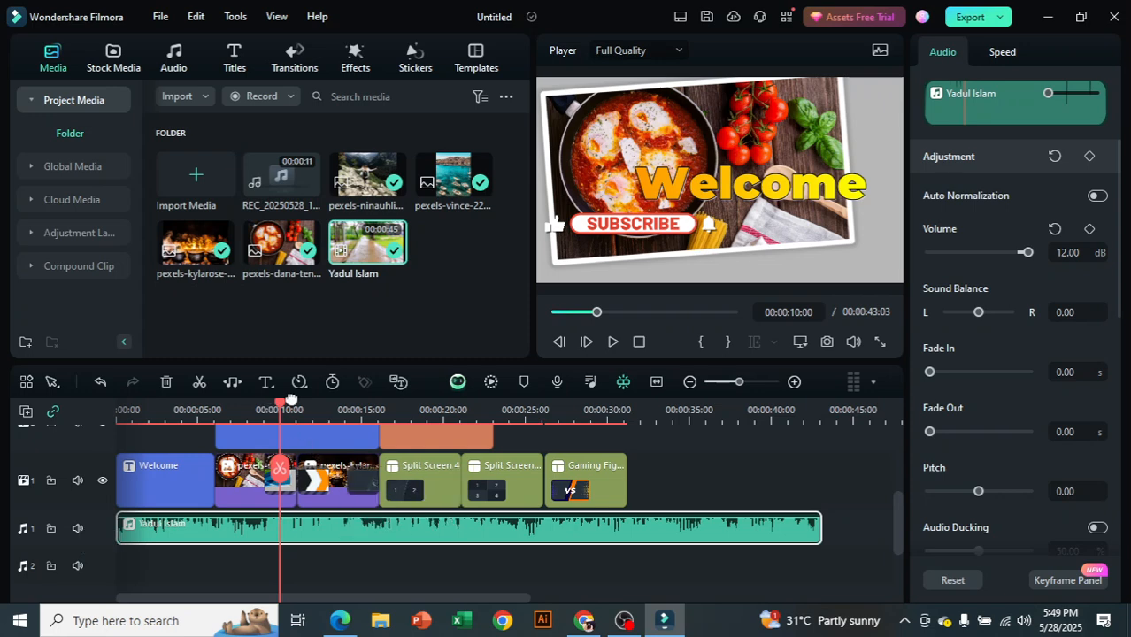
{"action": "mouse_move", "coordinate": [280, 411]}
{"action": "left_mouse_down"}
{"action": "mouse_move", "coordinate": [297, 413]}
{"action": "mouse_move", "coordinate": [281, 421]}
{"action": "left_mouse_up"}
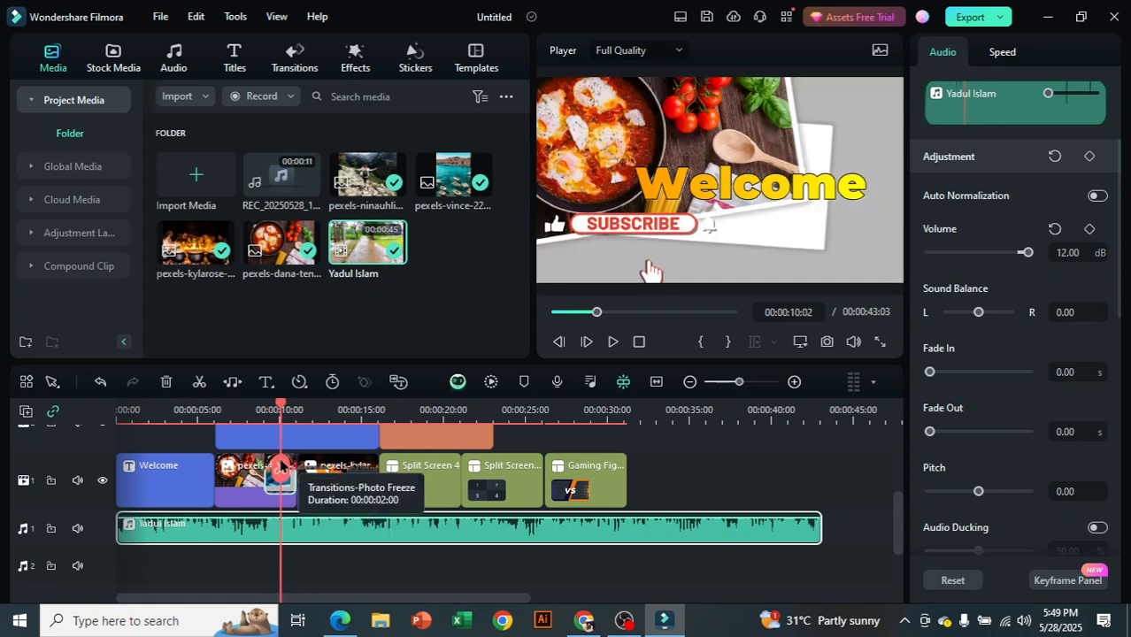
{"action": "left_click", "coordinate": [280, 468]}
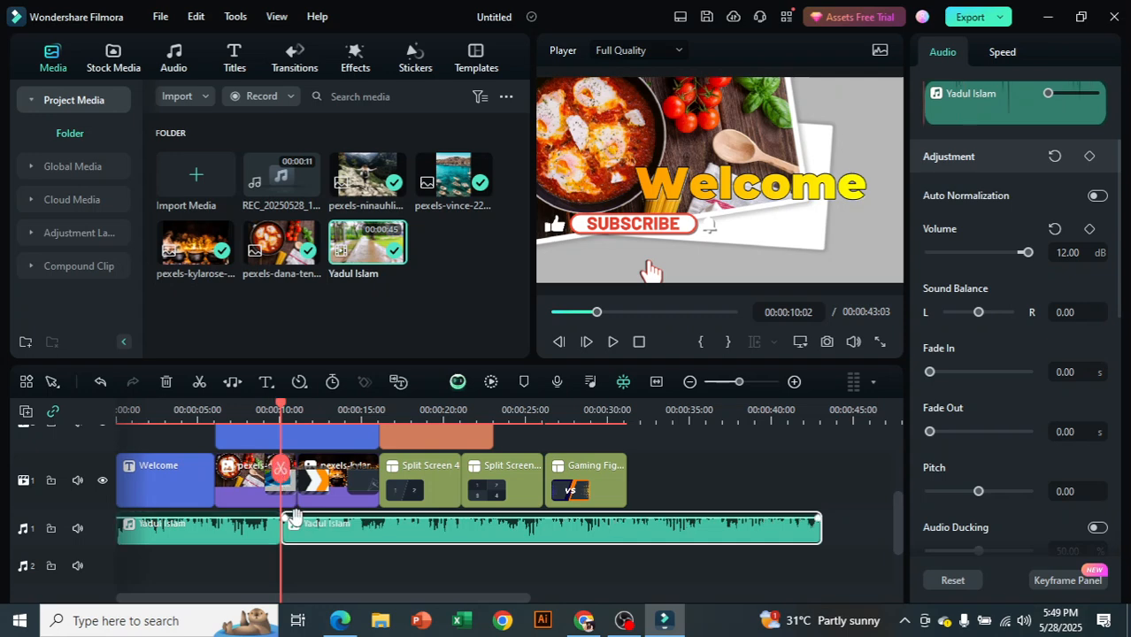
- Split the remaining part of the detached audio again at 00:00:15:14
{"action": "mouse_move", "coordinate": [311, 531]}
{"action": "left_mouse_down"}
{"action": "mouse_move", "coordinate": [327, 529]}
{"action": "mouse_move", "coordinate": [312, 528]}
{"action": "left_mouse_up"}
{"action": "left_click_drag", "start_coordinate": [289, 409], "coordinate": [370, 413]}
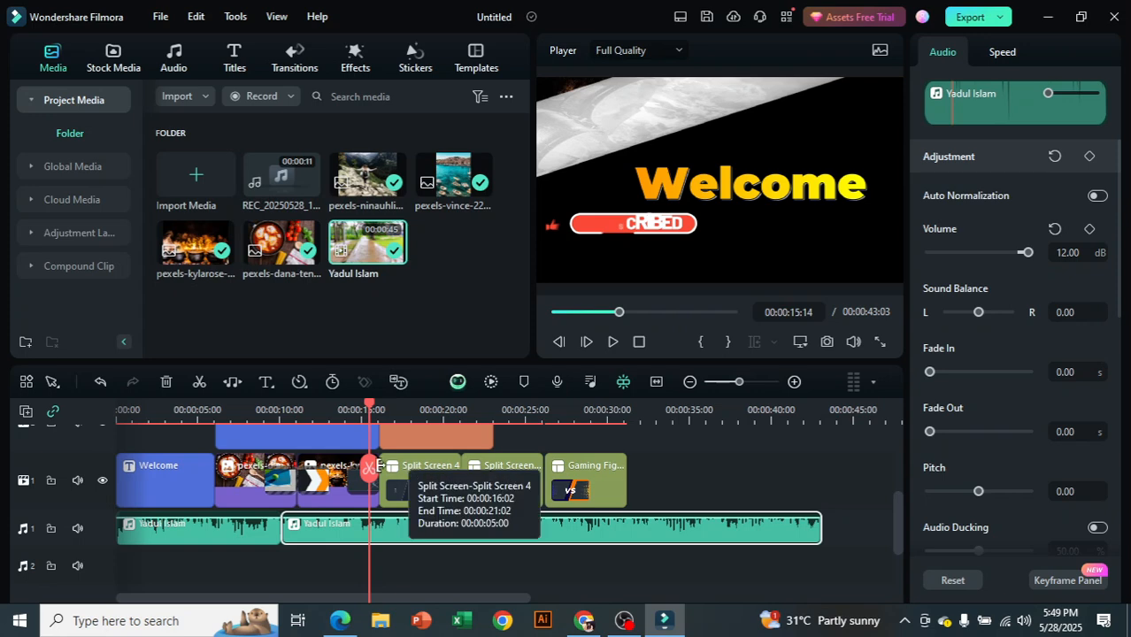
{"action": "left_click", "coordinate": [370, 469]}
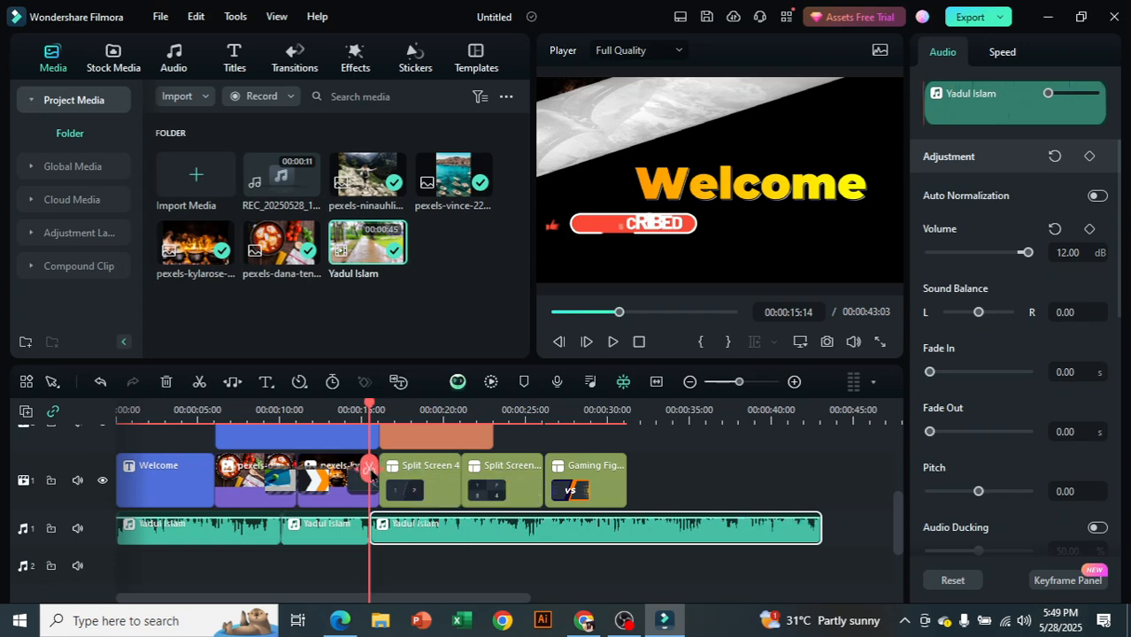
- Delete the middle audio section between the two splits and close the gap on audio track 1
{"action": "left_click_drag", "start_coordinate": [326, 529], "coordinate": [331, 577]}
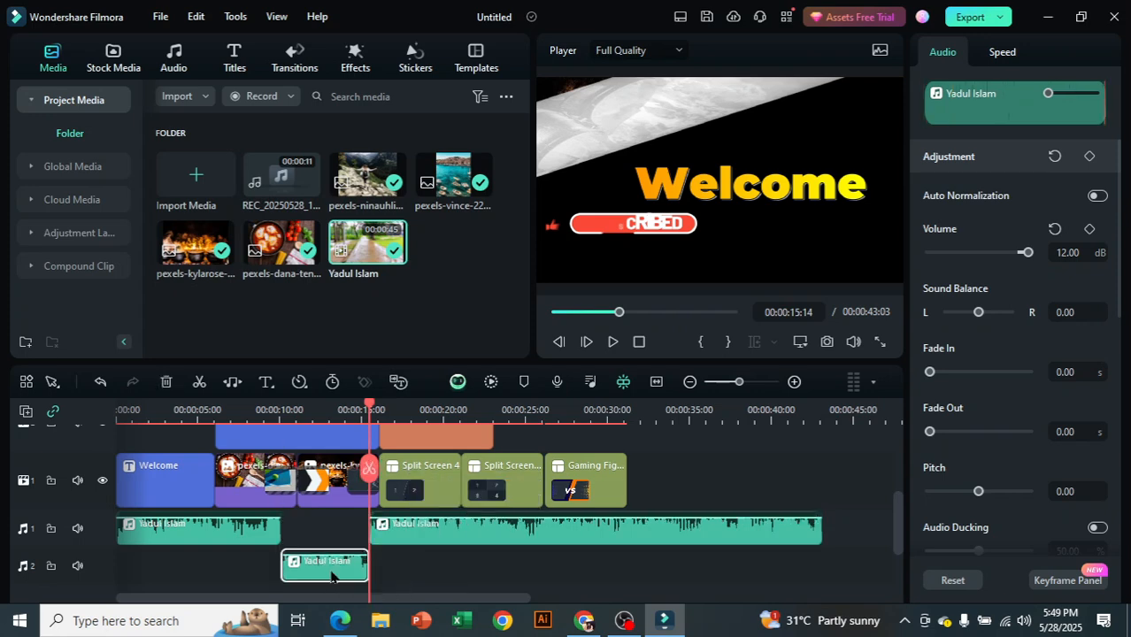
{"action": "key", "text": "Delete"}
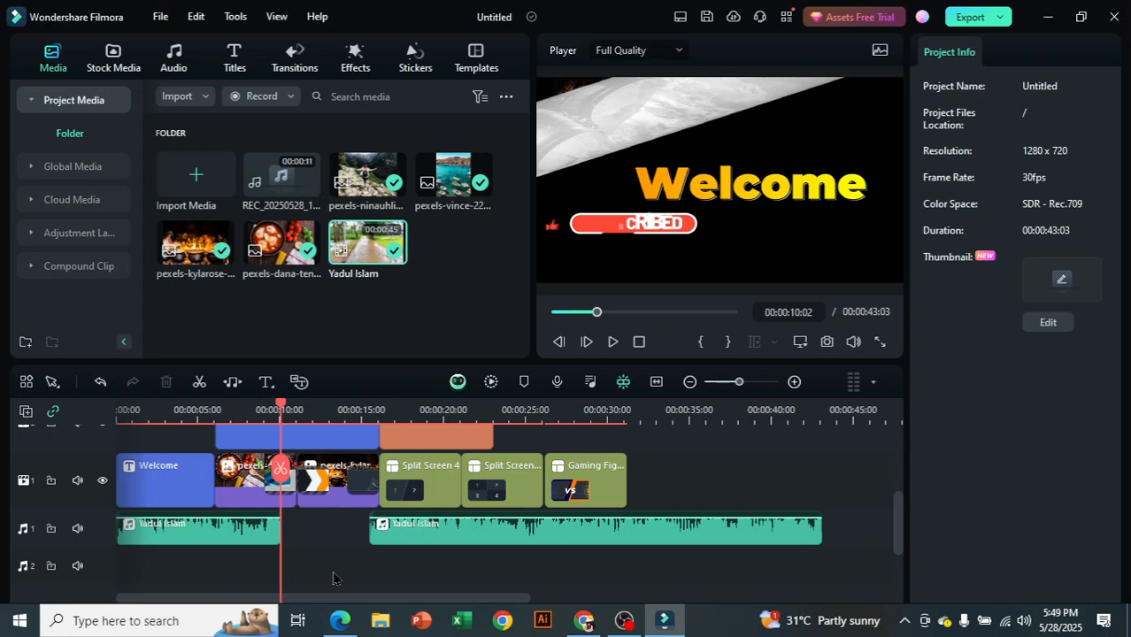
{"action": "left_click", "coordinate": [351, 526]}
{"action": "key", "text": "Delete"}
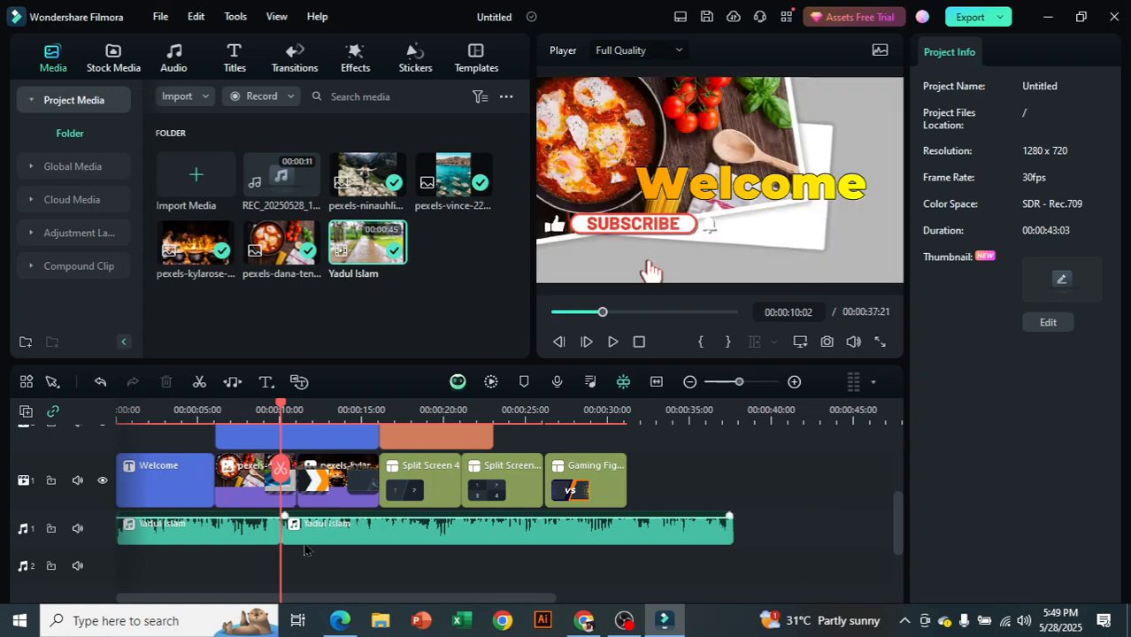
- Return the playhead to the project start and play the opening seconds with the edited audio
{"action": "left_click_drag", "start_coordinate": [281, 407], "coordinate": [98, 434]}
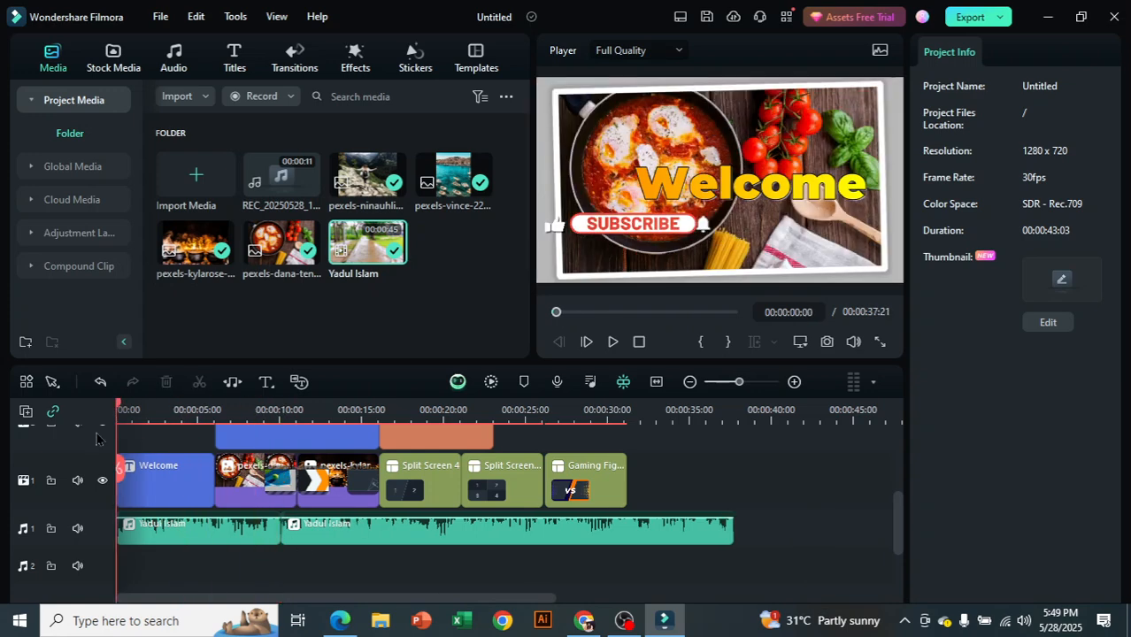
{"action": "left_click", "coordinate": [614, 342]}
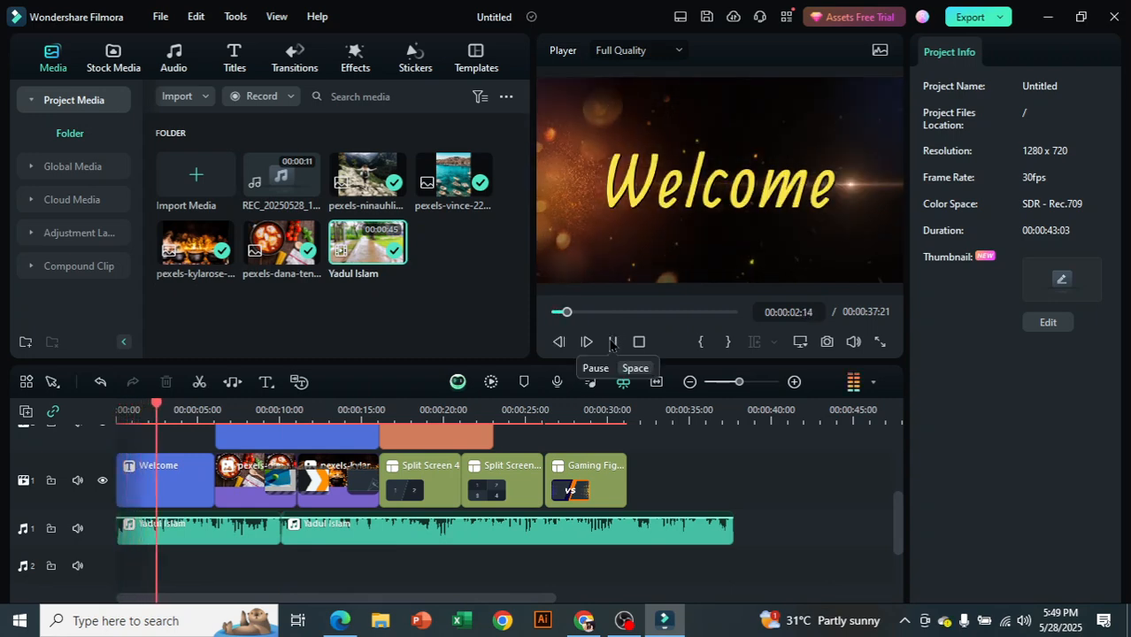
{"action": "left_click", "coordinate": [612, 342]}
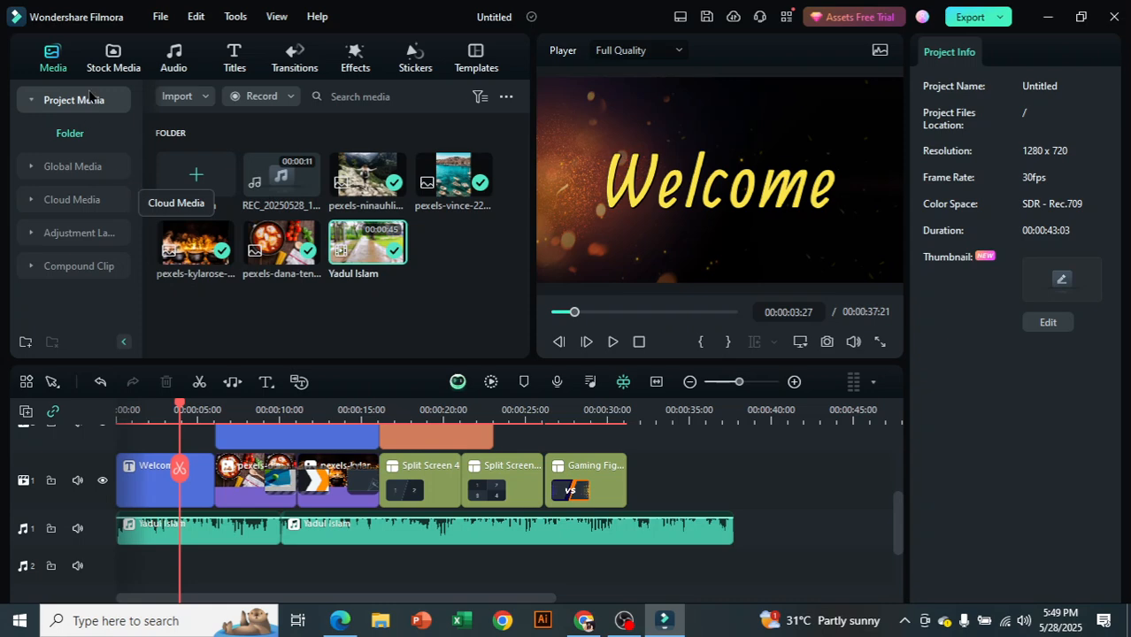
- Browse the trending stock media and the End Screen split-screen templates
{"action": "left_click", "coordinate": [113, 58]}
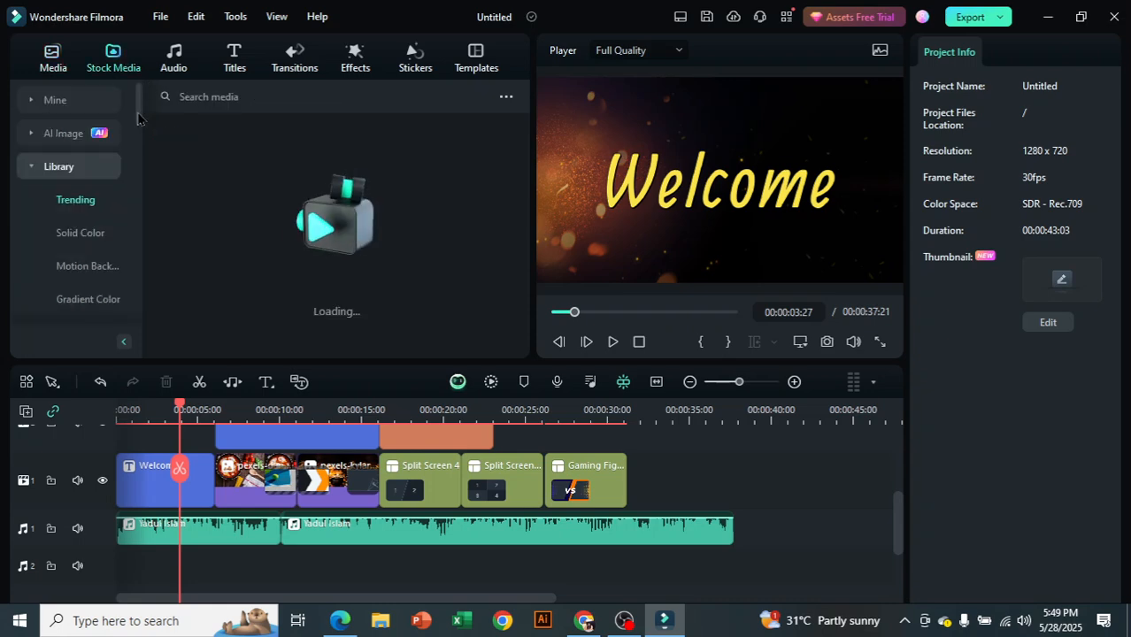
{"action": "scroll", "coordinate": [103, 238], "scroll_direction": "down", "scroll_amount": 1}
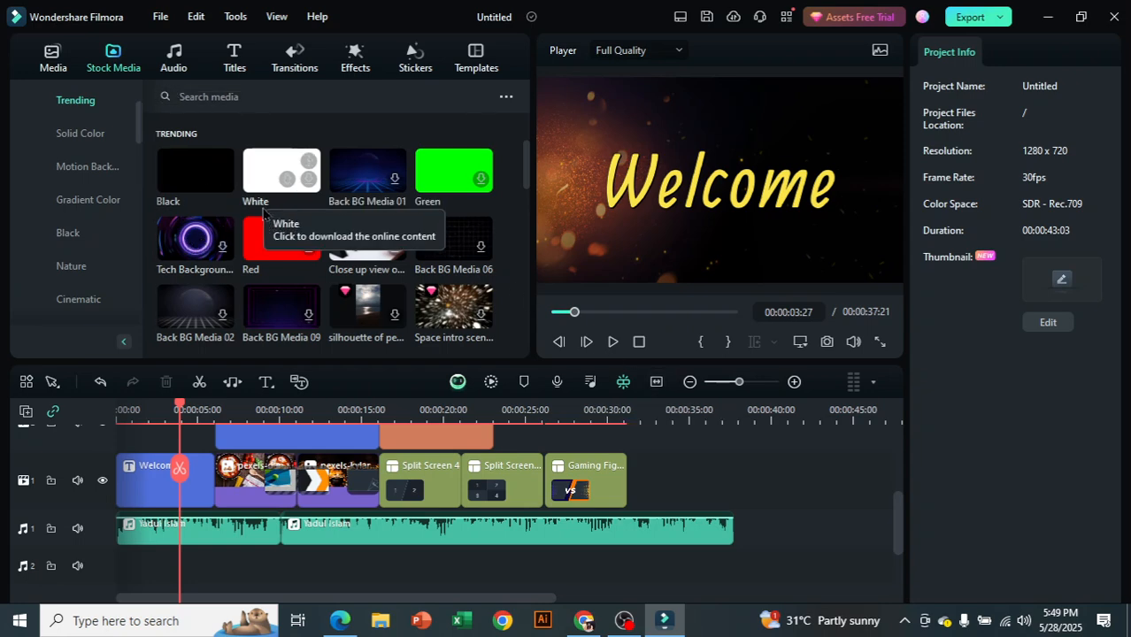
{"action": "scroll", "coordinate": [274, 213], "scroll_direction": "down", "scroll_amount": 3}
{"action": "left_click", "coordinate": [486, 71]}
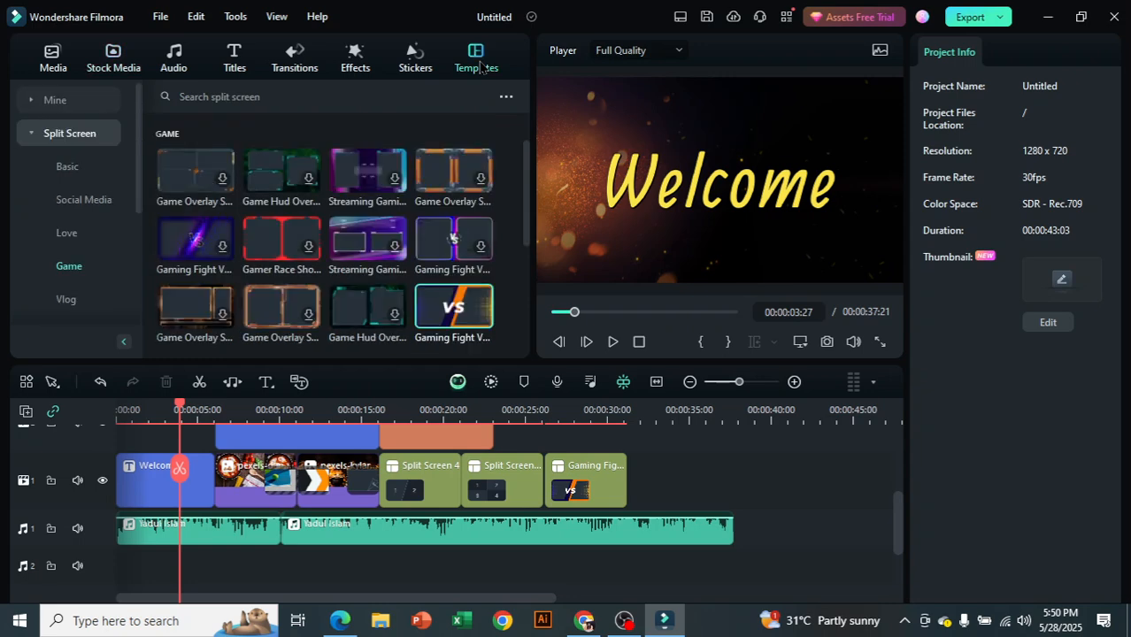
{"action": "scroll", "coordinate": [97, 236], "scroll_direction": "down", "scroll_amount": 3}
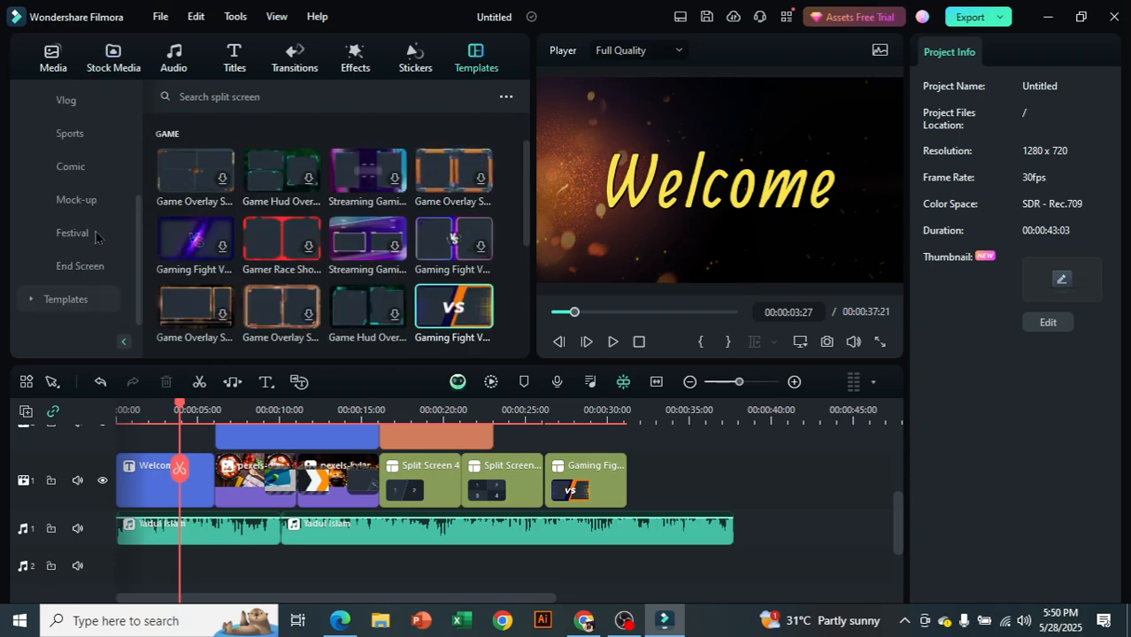
{"action": "left_click", "coordinate": [96, 261]}
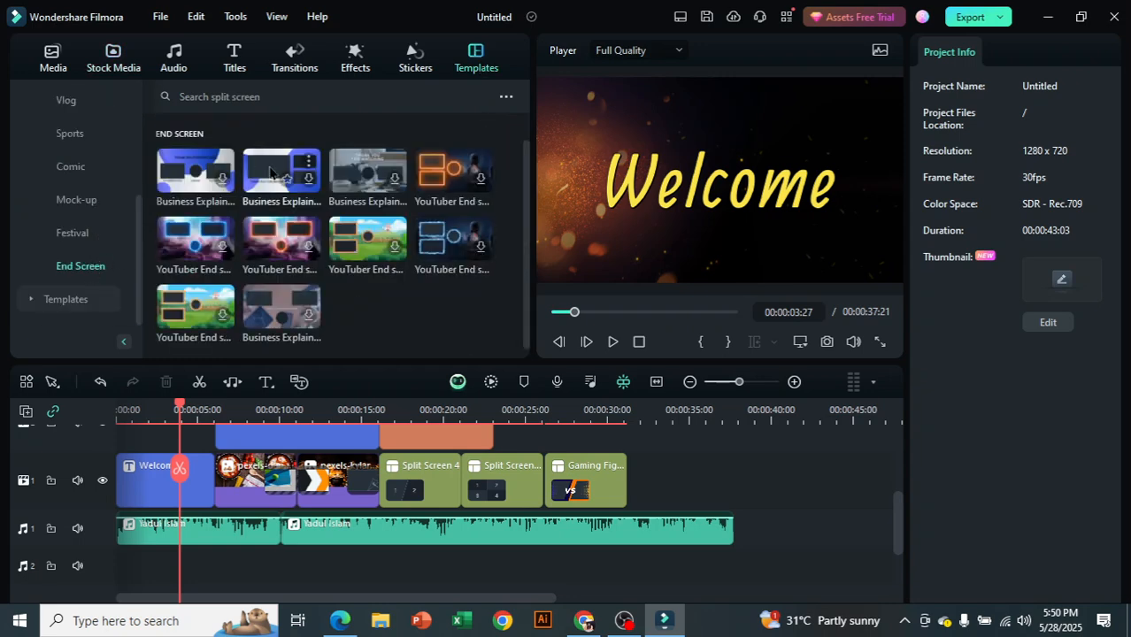
{"action": "scroll", "coordinate": [93, 257], "scroll_direction": "up", "scroll_amount": 3}
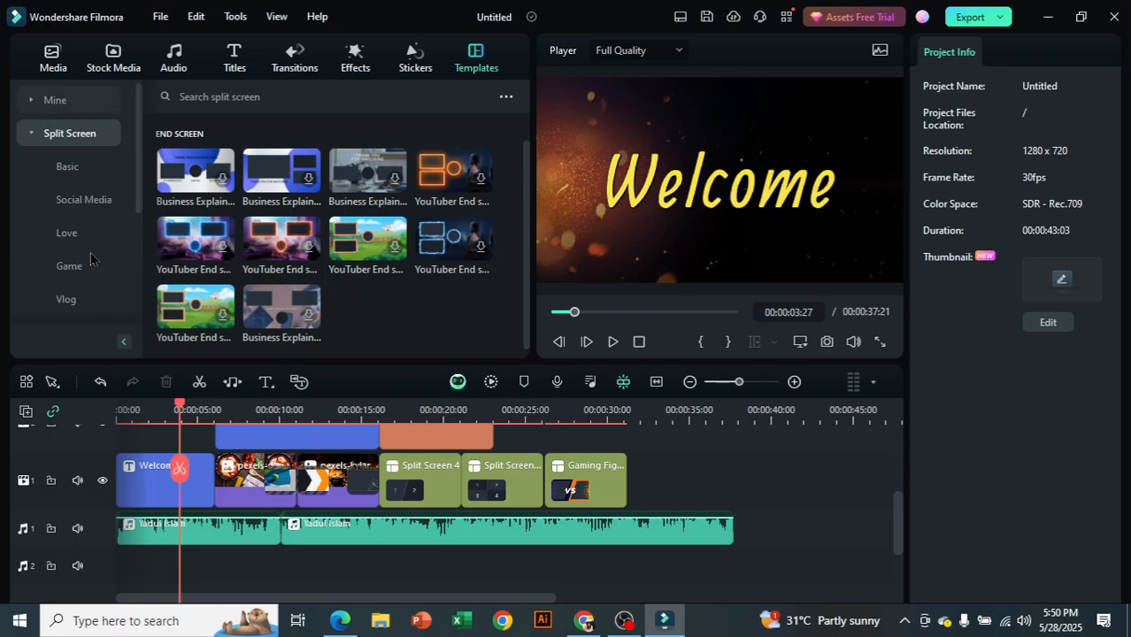
- Review the project media folder and browse the trending titles
{"action": "left_click", "coordinate": [305, 97]}
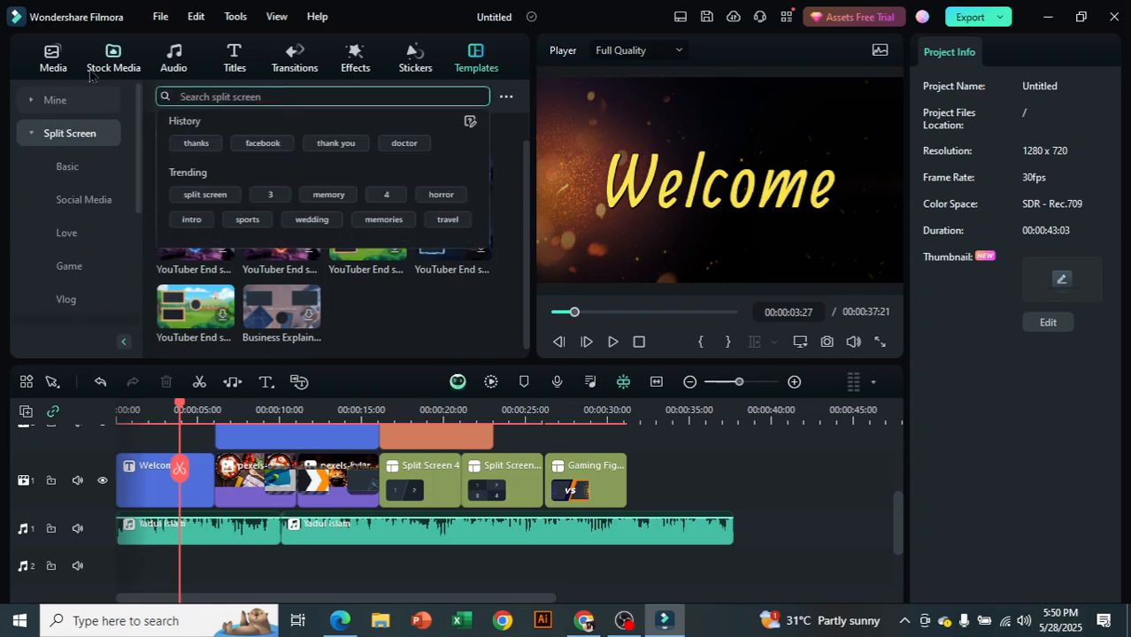
{"action": "left_click", "coordinate": [55, 60]}
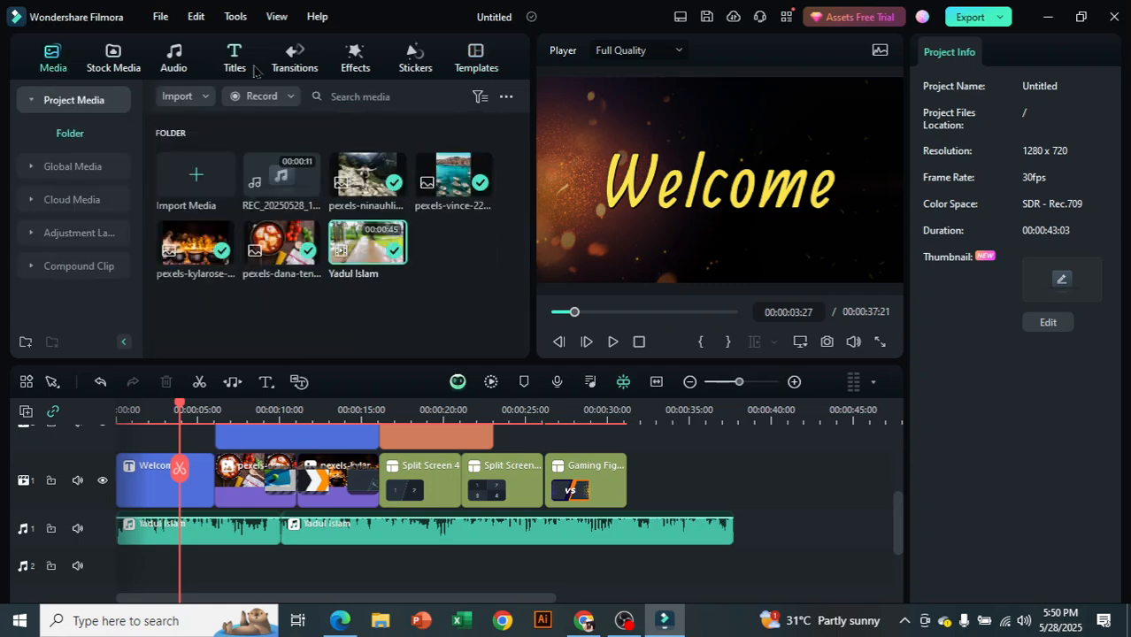
{"action": "left_click", "coordinate": [241, 64]}
{"action": "mouse_move", "coordinate": [452, 238]}
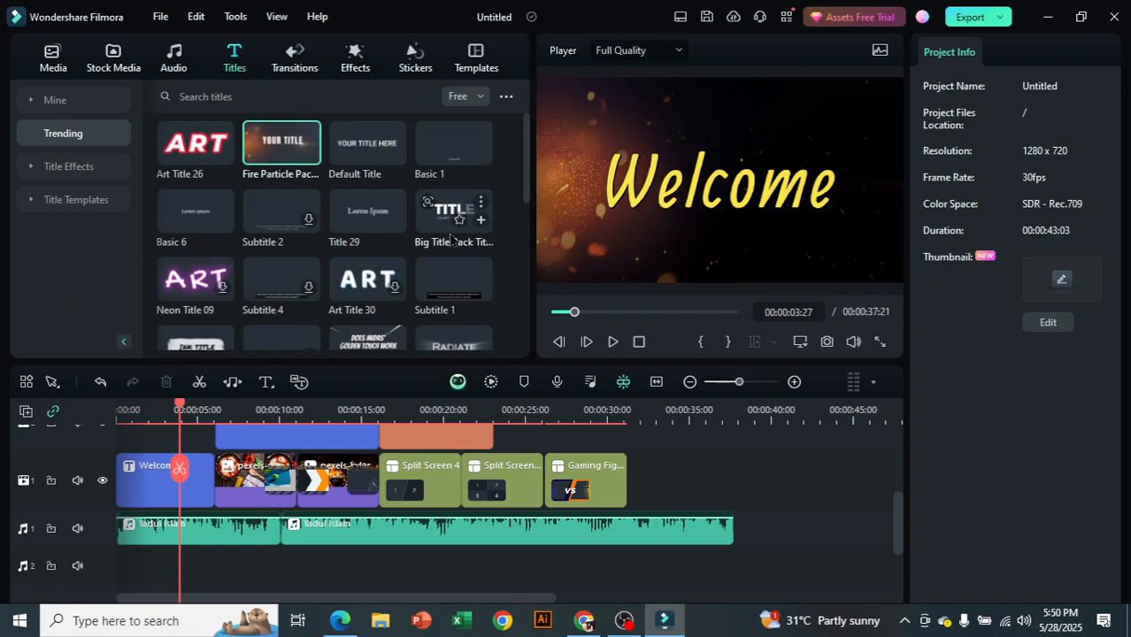
{"action": "scroll", "coordinate": [452, 237], "scroll_direction": "down", "scroll_amount": 5}
{"action": "scroll", "coordinate": [464, 303], "scroll_direction": "down", "scroll_amount": 1}
{"action": "scroll", "coordinate": [464, 303], "scroll_direction": "down", "scroll_amount": 1}
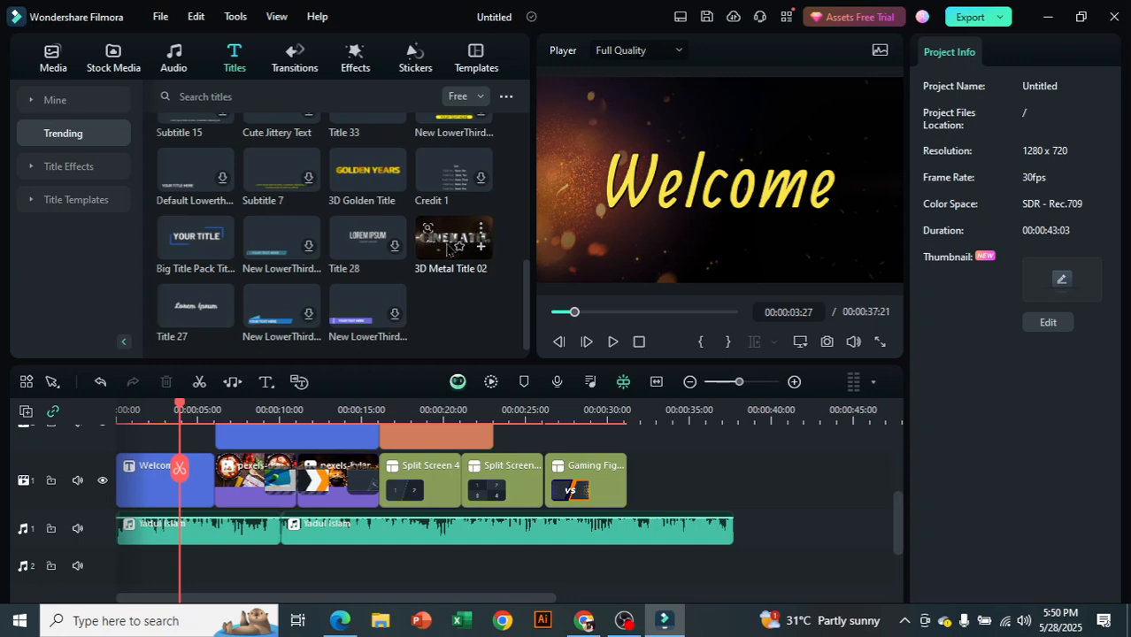
{"action": "scroll", "coordinate": [445, 254], "scroll_direction": "up", "scroll_amount": 7}
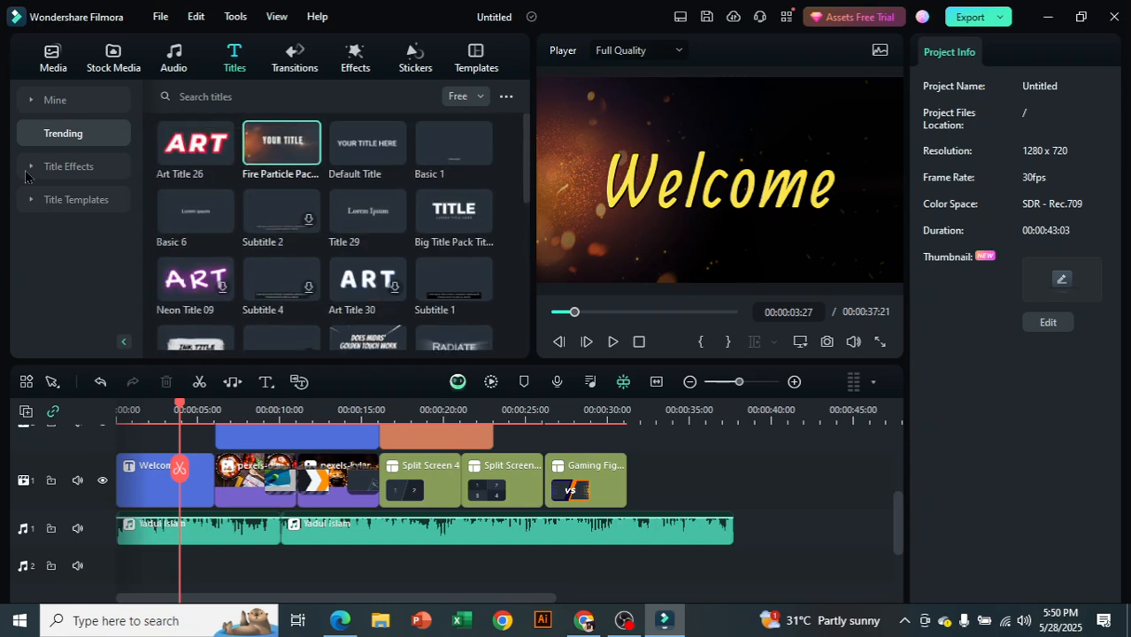
- Browse the Title Effects categories Plain Text, 3D Titles, VFX Text and WordArt
{"action": "left_click", "coordinate": [27, 168]}
{"action": "scroll", "coordinate": [241, 297], "scroll_direction": "down", "scroll_amount": 1}
{"action": "scroll", "coordinate": [241, 296], "scroll_direction": "down", "scroll_amount": 8}
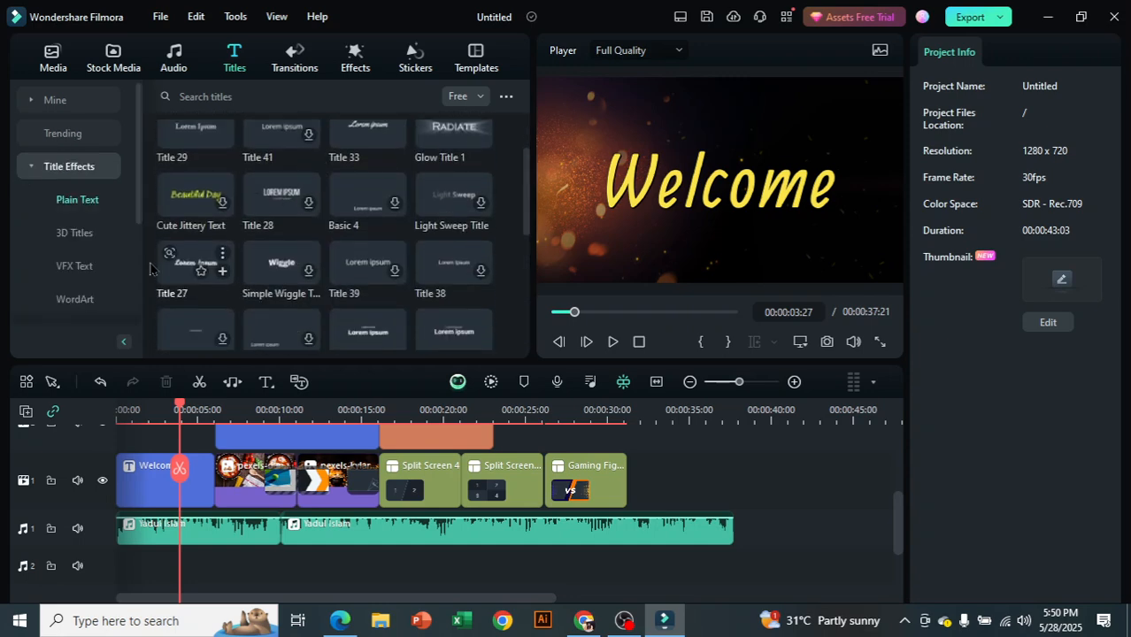
{"action": "left_click", "coordinate": [80, 233]}
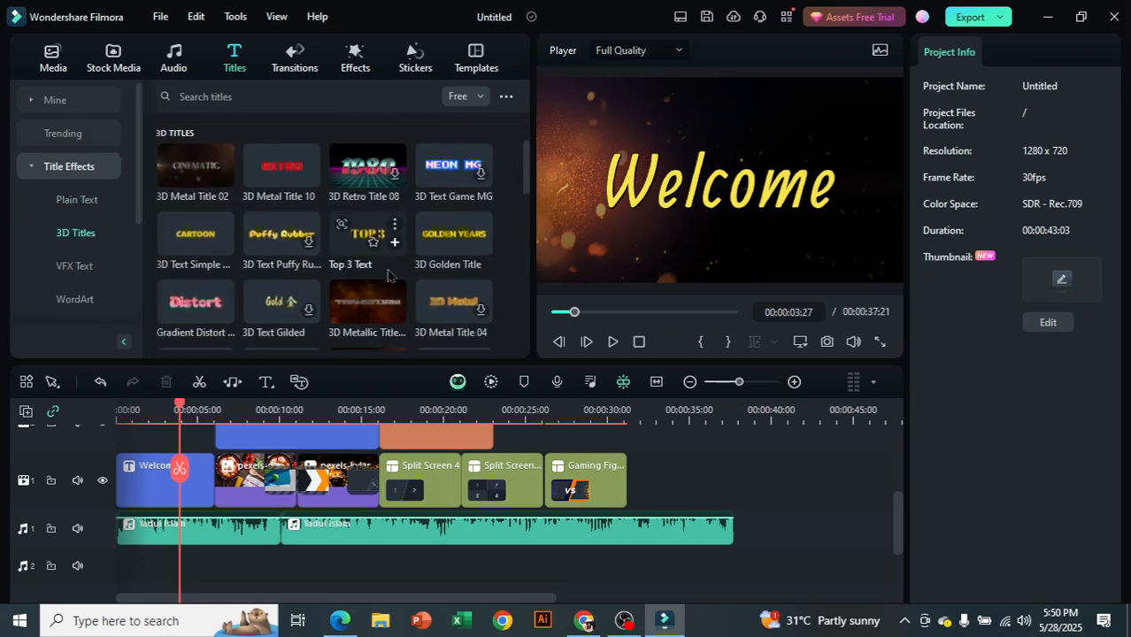
{"action": "left_click", "coordinate": [63, 278]}
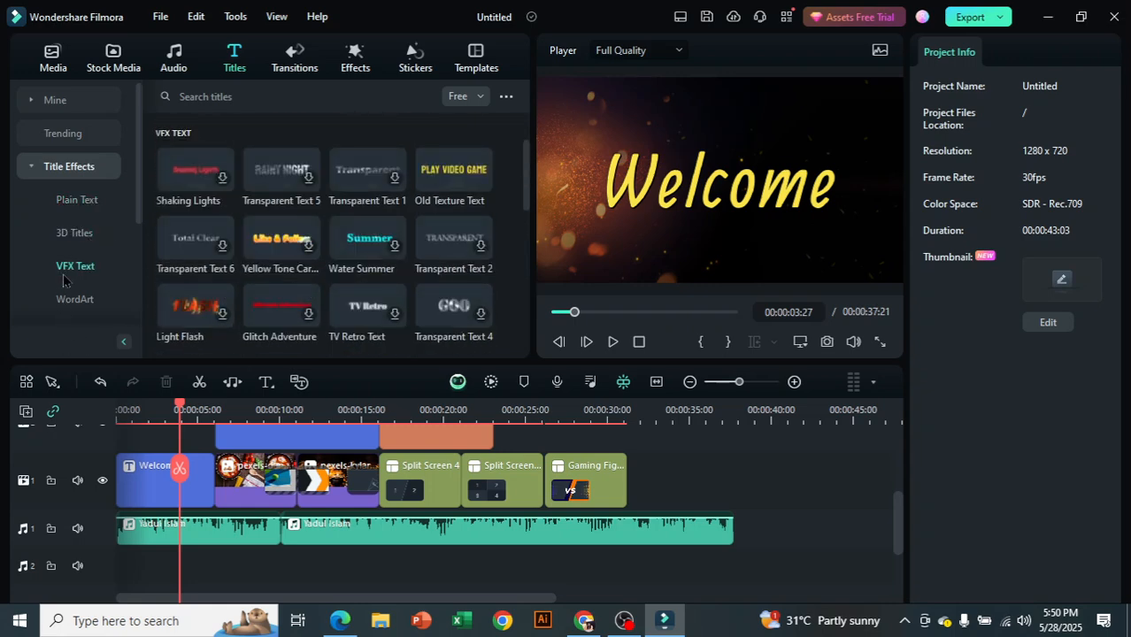
{"action": "scroll", "coordinate": [364, 276], "scroll_direction": "down", "scroll_amount": 6}
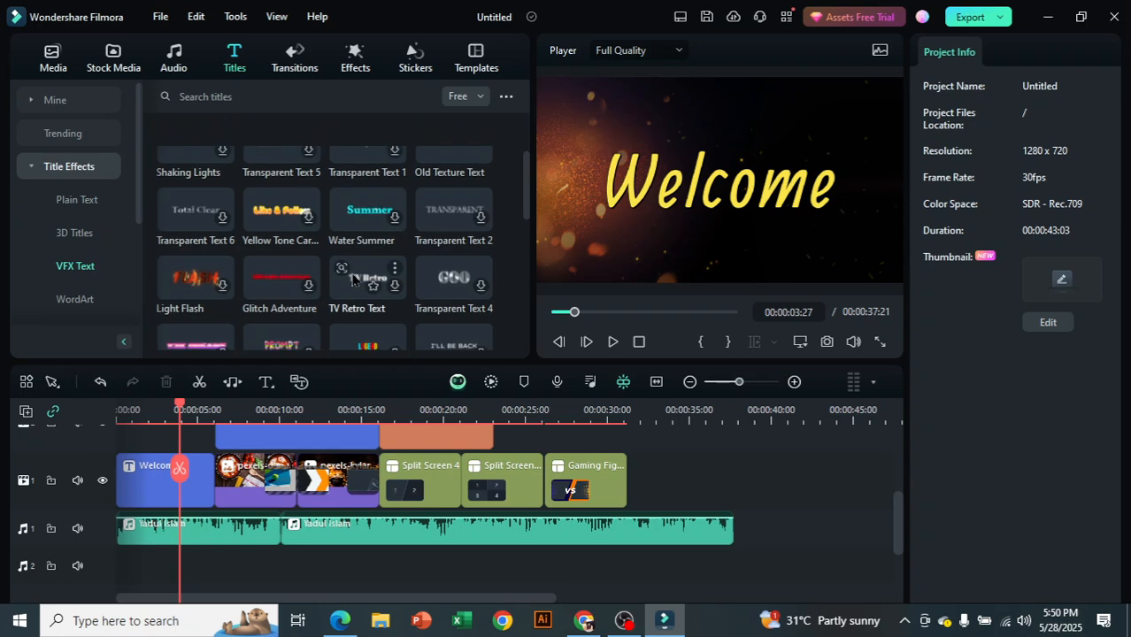
{"action": "left_click", "coordinate": [78, 299]}
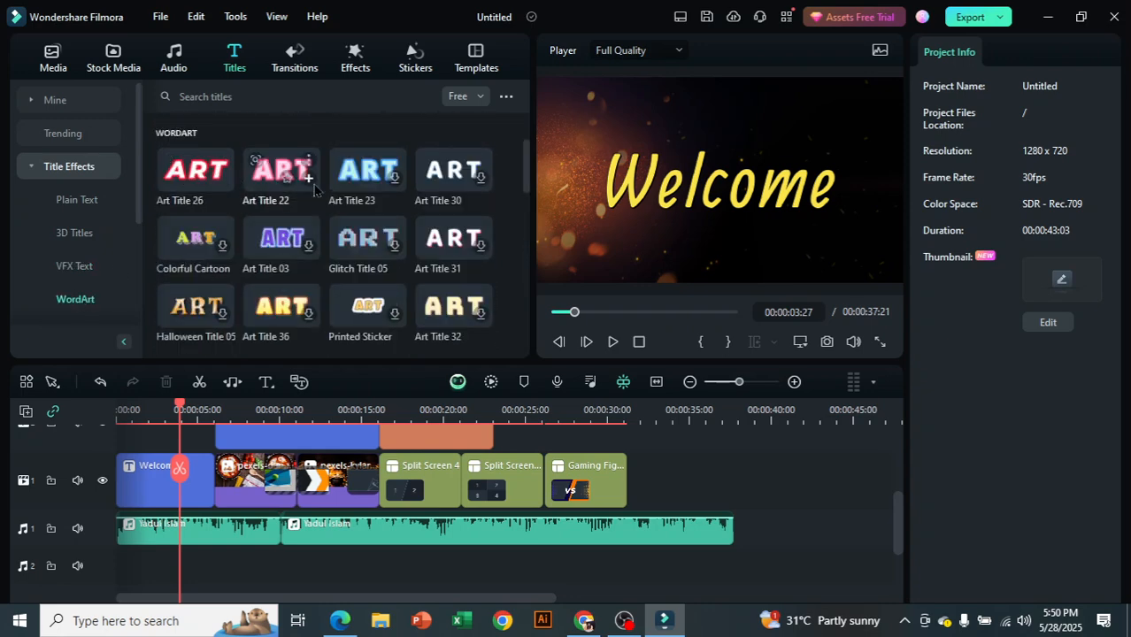
{"action": "scroll", "coordinate": [247, 227], "scroll_direction": "down", "scroll_amount": 6}
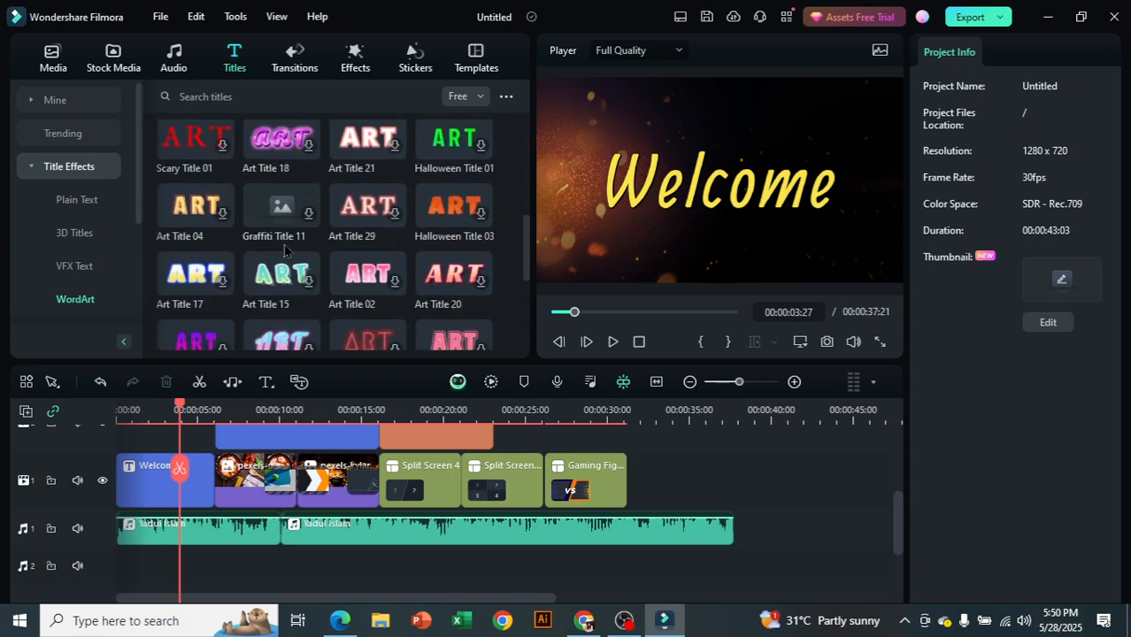
{"action": "scroll", "coordinate": [475, 259], "scroll_direction": "down", "scroll_amount": 2}
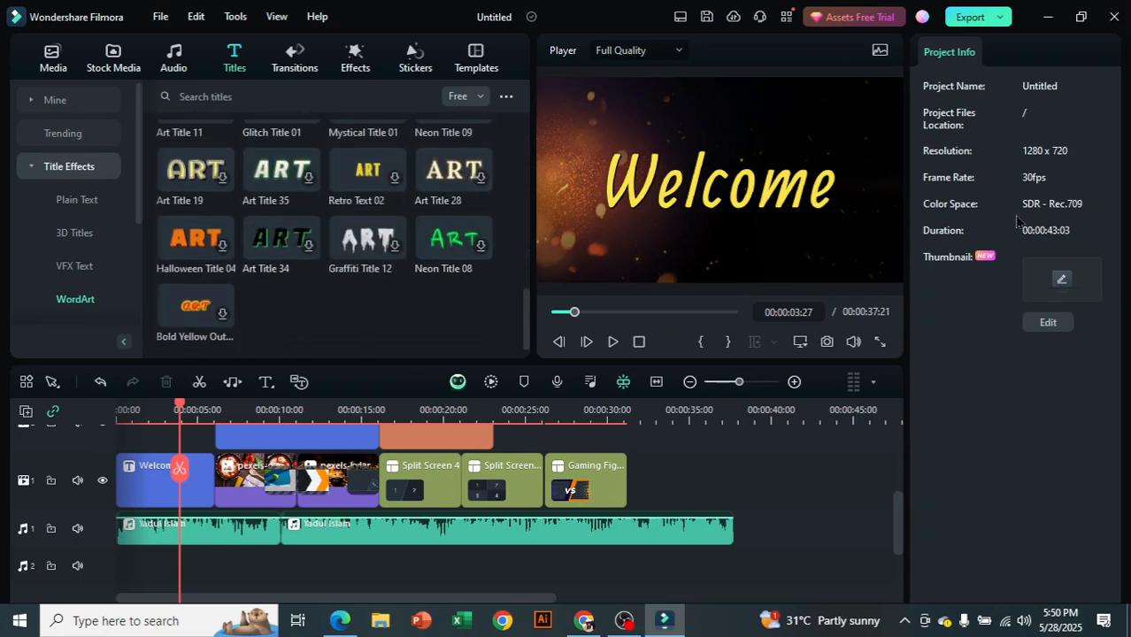
{"action": "scroll", "coordinate": [247, 294], "scroll_direction": "up", "scroll_amount": 8}
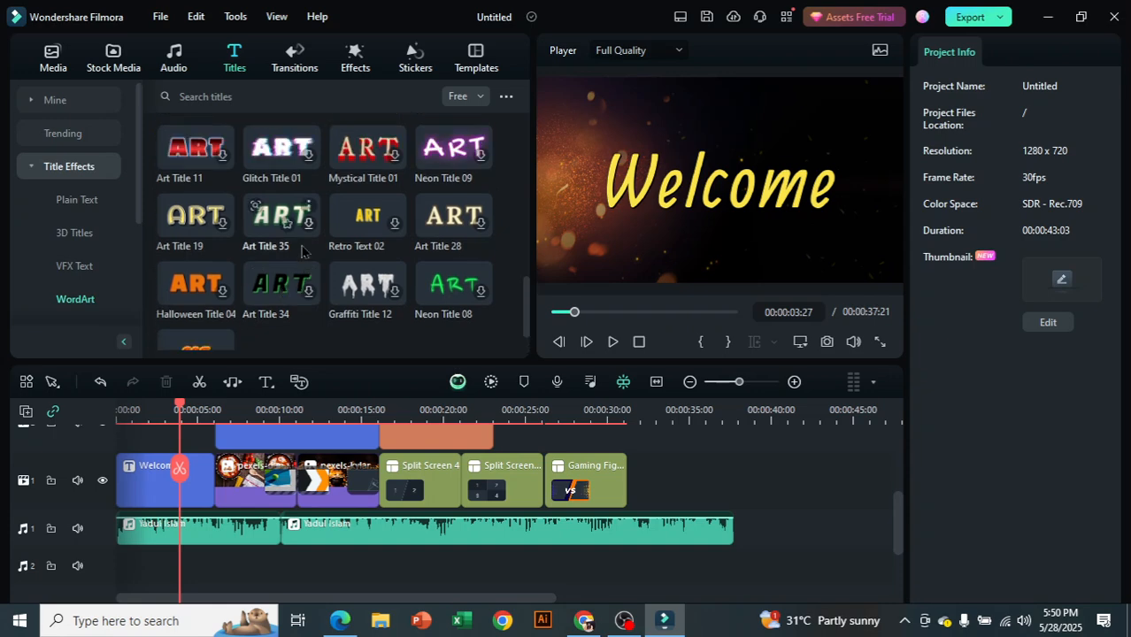
{"action": "scroll", "coordinate": [302, 252], "scroll_direction": "up", "scroll_amount": 5}
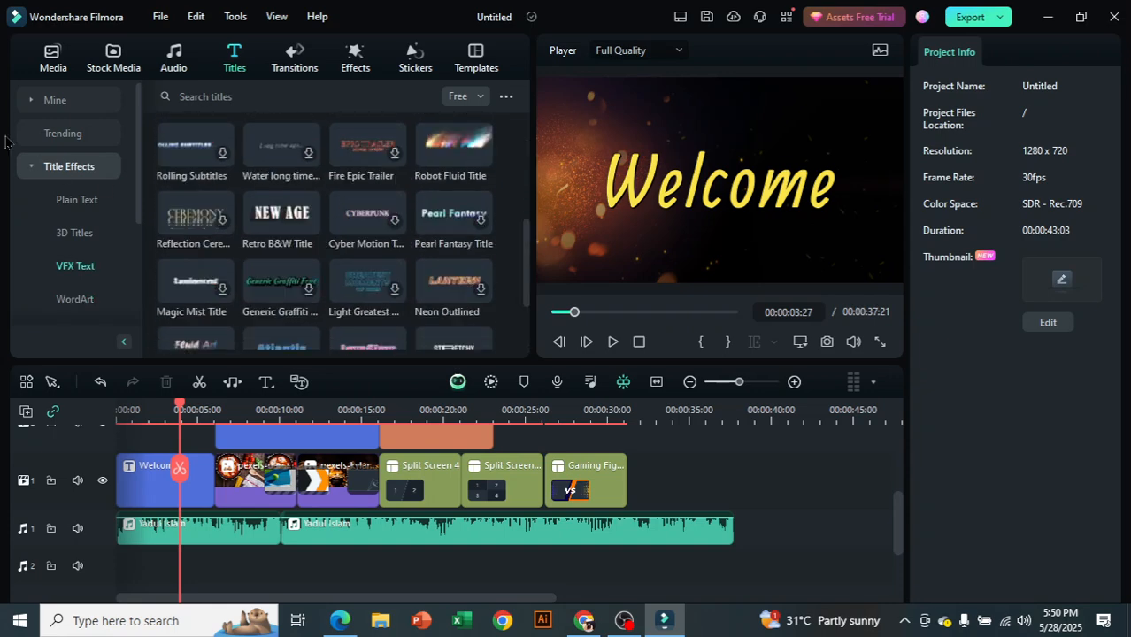
- Browse the trending transitions through the whole collection
{"action": "left_click", "coordinate": [293, 62]}
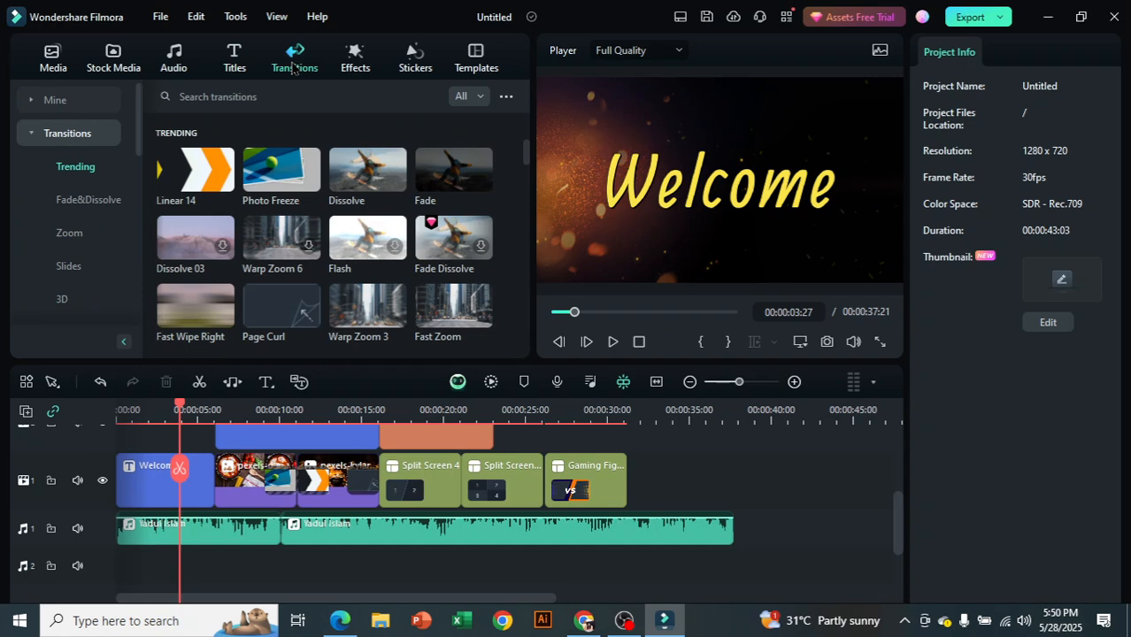
{"action": "scroll", "coordinate": [461, 208], "scroll_direction": "down", "scroll_amount": 3}
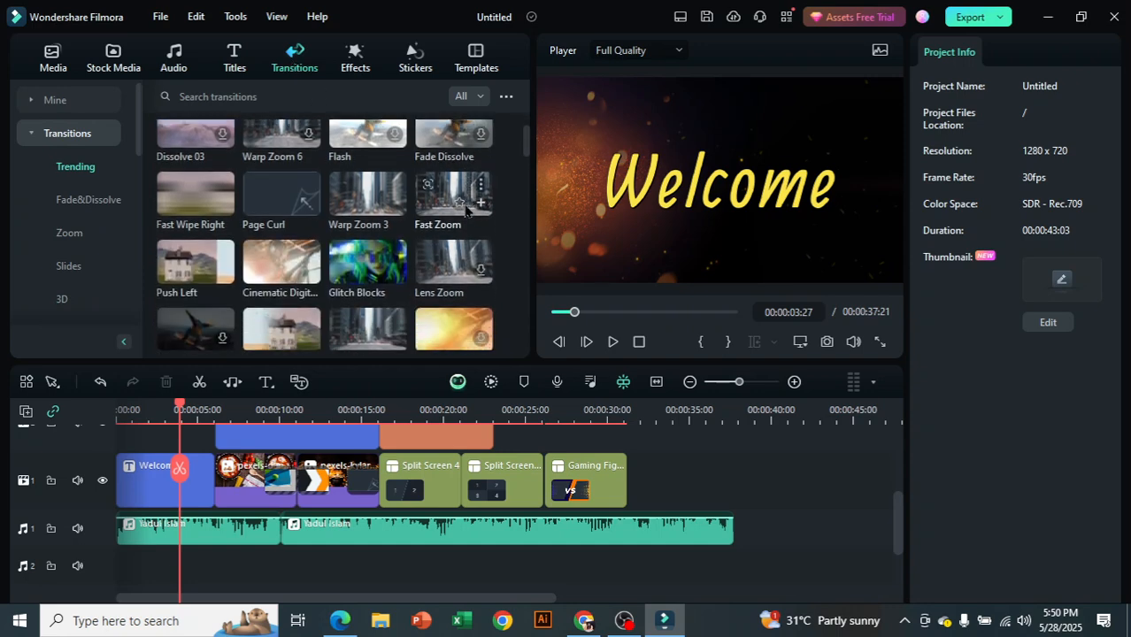
{"action": "scroll", "coordinate": [460, 213], "scroll_direction": "down", "scroll_amount": 4}
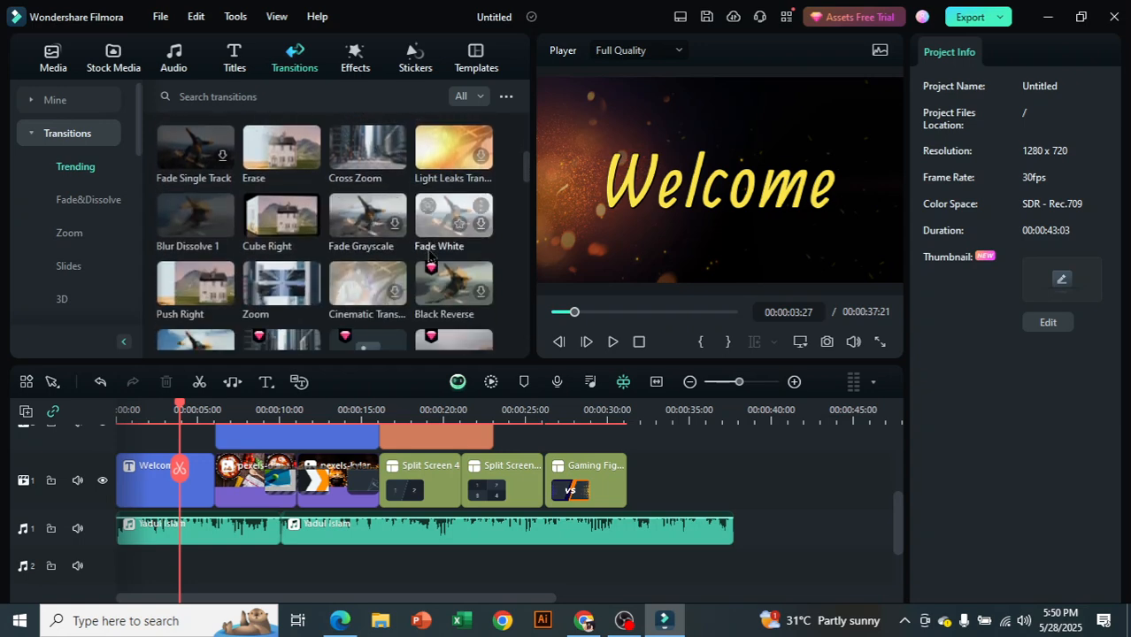
{"action": "scroll", "coordinate": [429, 255], "scroll_direction": "down", "scroll_amount": 10}
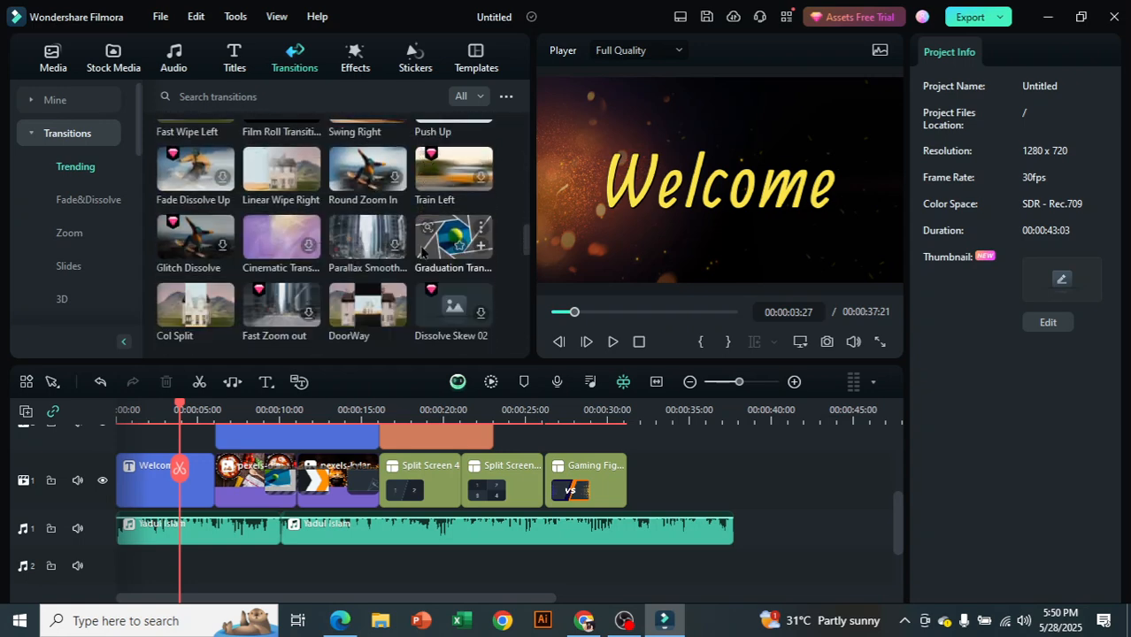
{"action": "scroll", "coordinate": [422, 252], "scroll_direction": "down", "scroll_amount": 5}
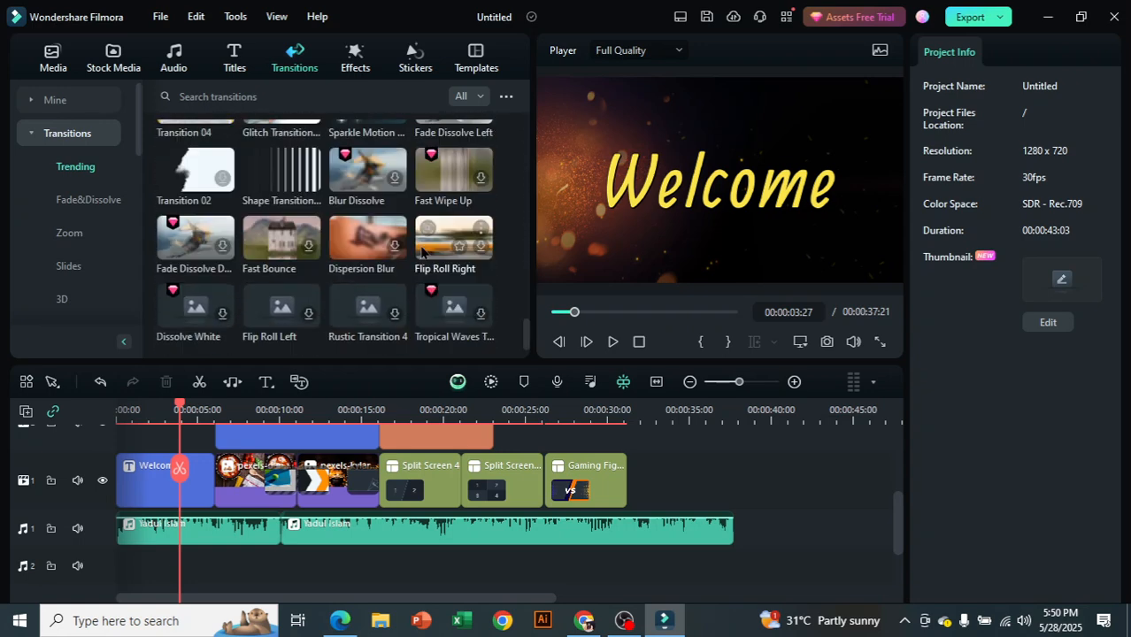
{"action": "scroll", "coordinate": [421, 252], "scroll_direction": "down", "scroll_amount": 8}
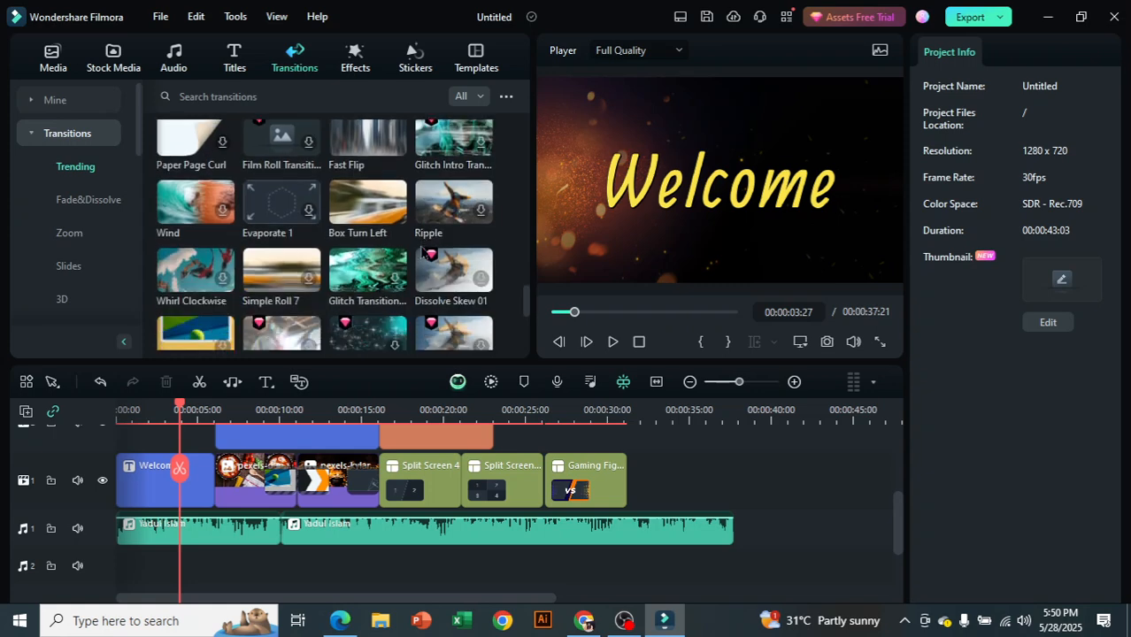
{"action": "scroll", "coordinate": [421, 252], "scroll_direction": "up", "scroll_amount": 3}
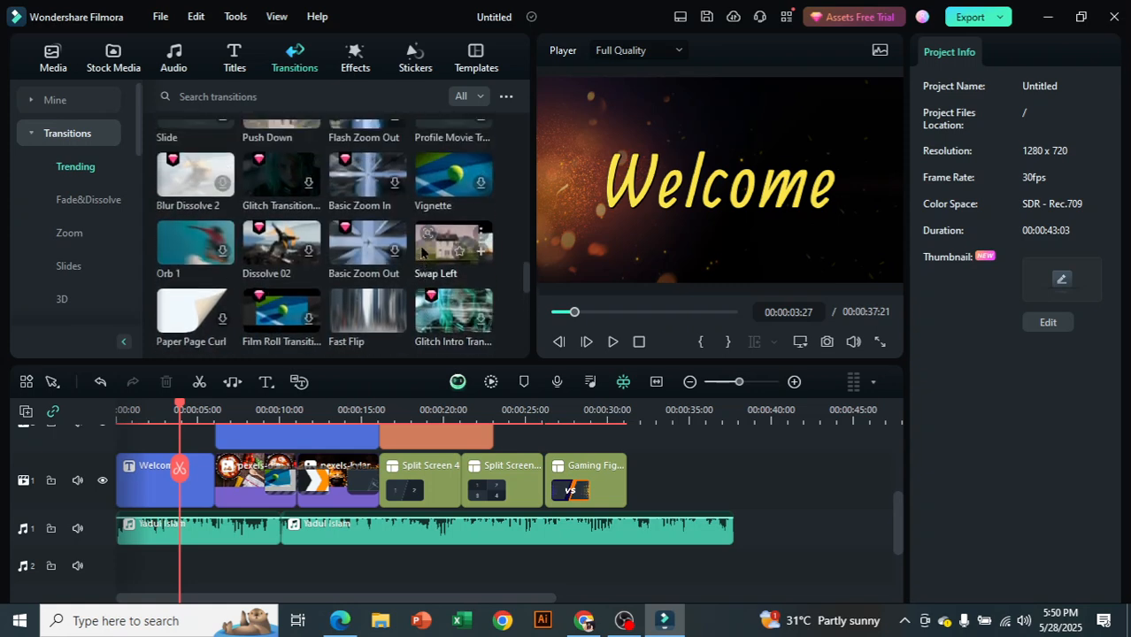
{"action": "scroll", "coordinate": [421, 253], "scroll_direction": "up", "scroll_amount": 1}
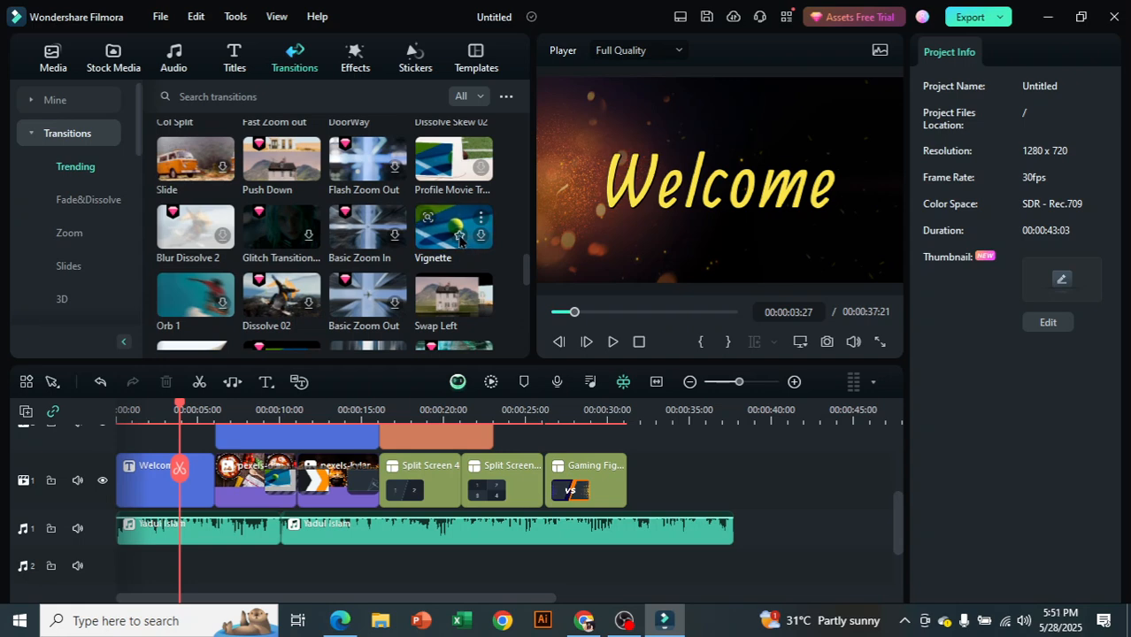
{"action": "scroll", "coordinate": [435, 237], "scroll_direction": "up", "scroll_amount": 2}
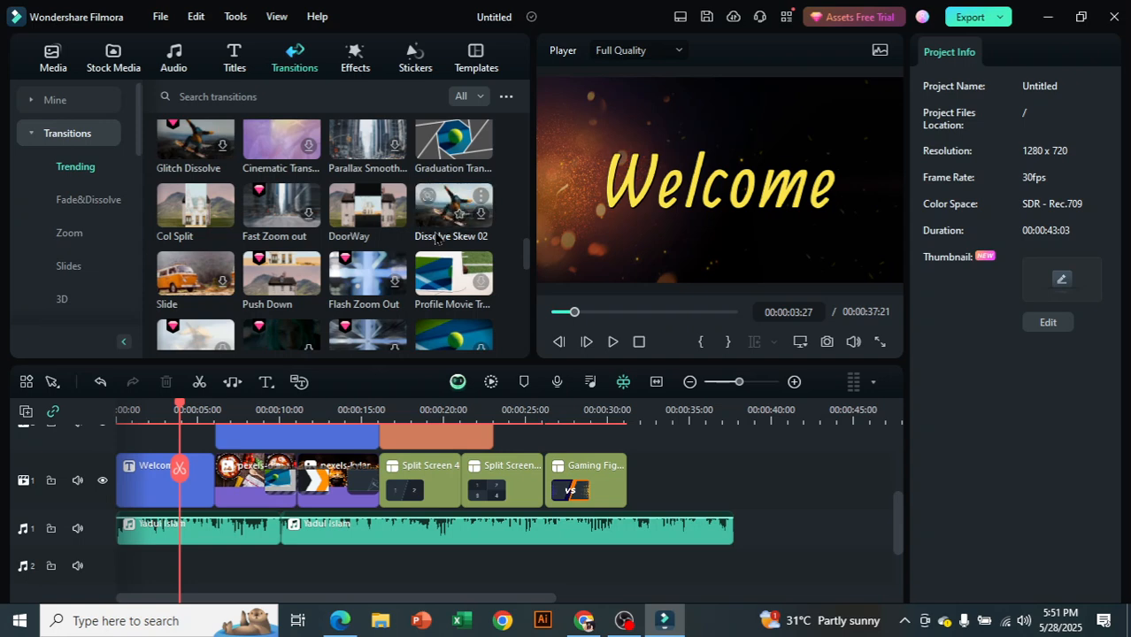
{"action": "scroll", "coordinate": [291, 279], "scroll_direction": "up", "scroll_amount": 5}
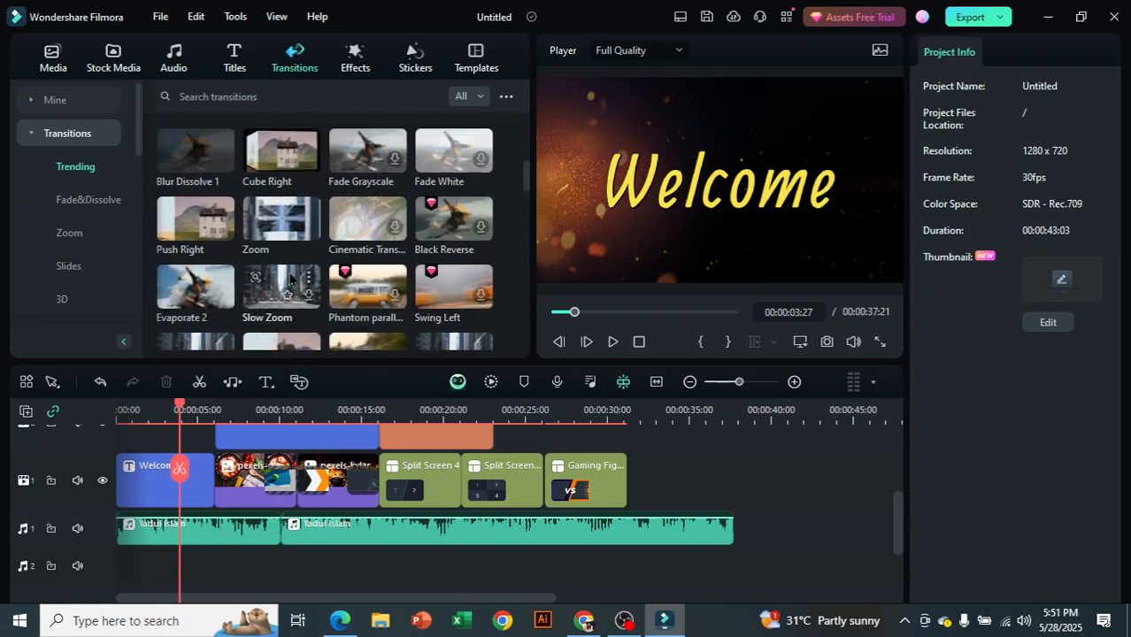
{"action": "scroll", "coordinate": [290, 279], "scroll_direction": "up", "scroll_amount": 3}
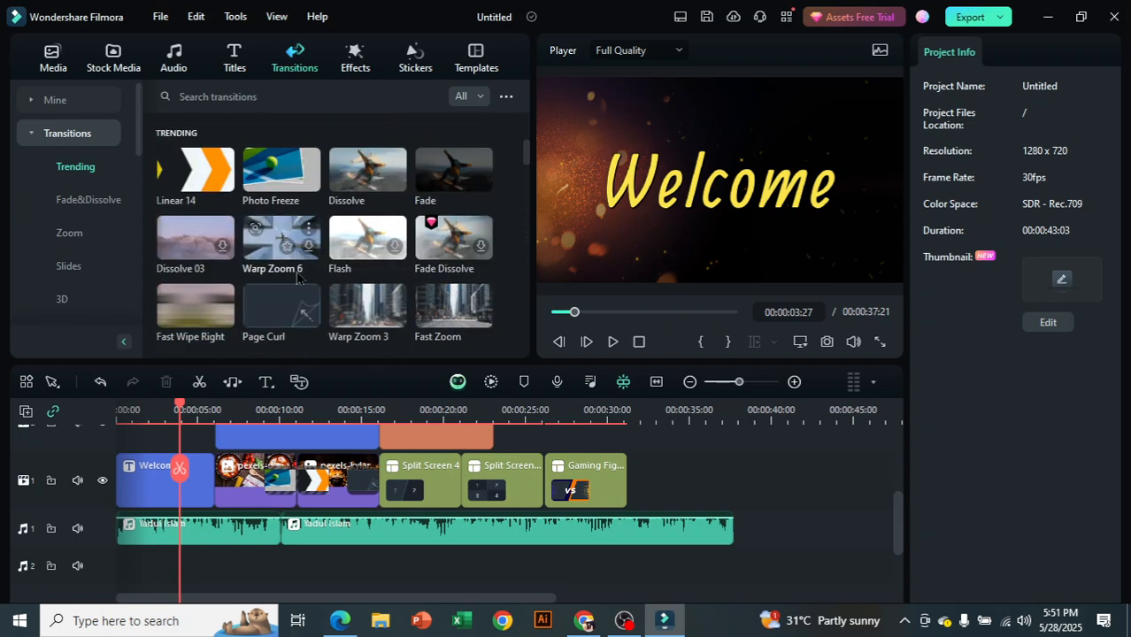
- Move the transition at the end of the second photo on video track 1 to the start of the first photo
{"action": "scroll", "coordinate": [298, 277], "scroll_direction": "down", "scroll_amount": 2}
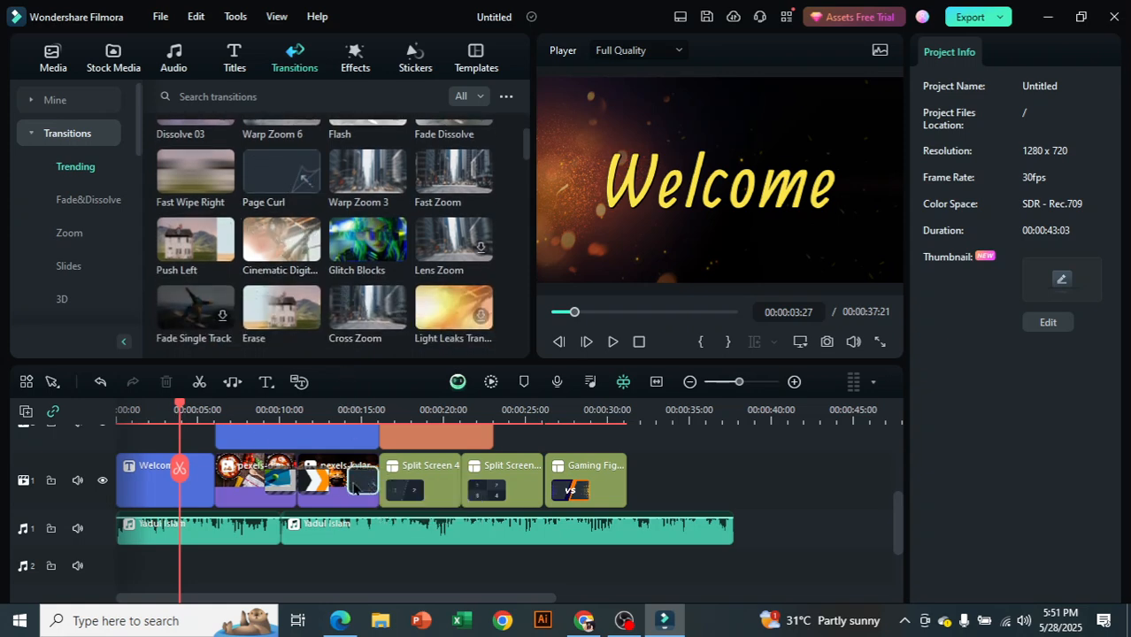
{"action": "left_click", "coordinate": [227, 485]}
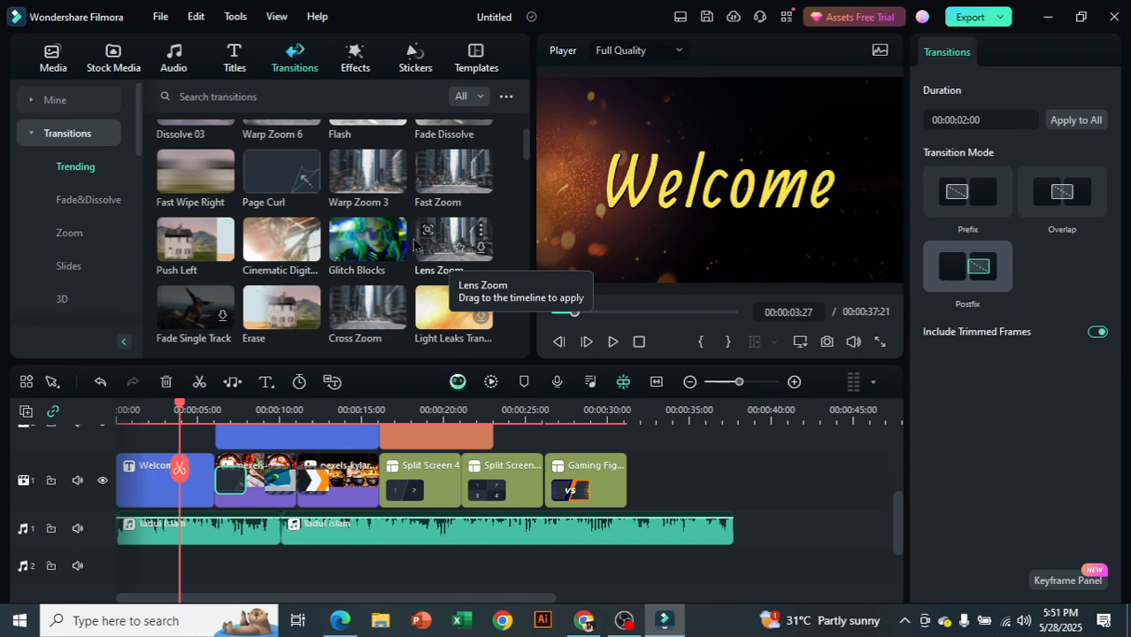
{"action": "scroll", "coordinate": [416, 243], "scroll_direction": "down", "scroll_amount": 5}
{"action": "scroll", "coordinate": [383, 263], "scroll_direction": "up", "scroll_amount": 6}
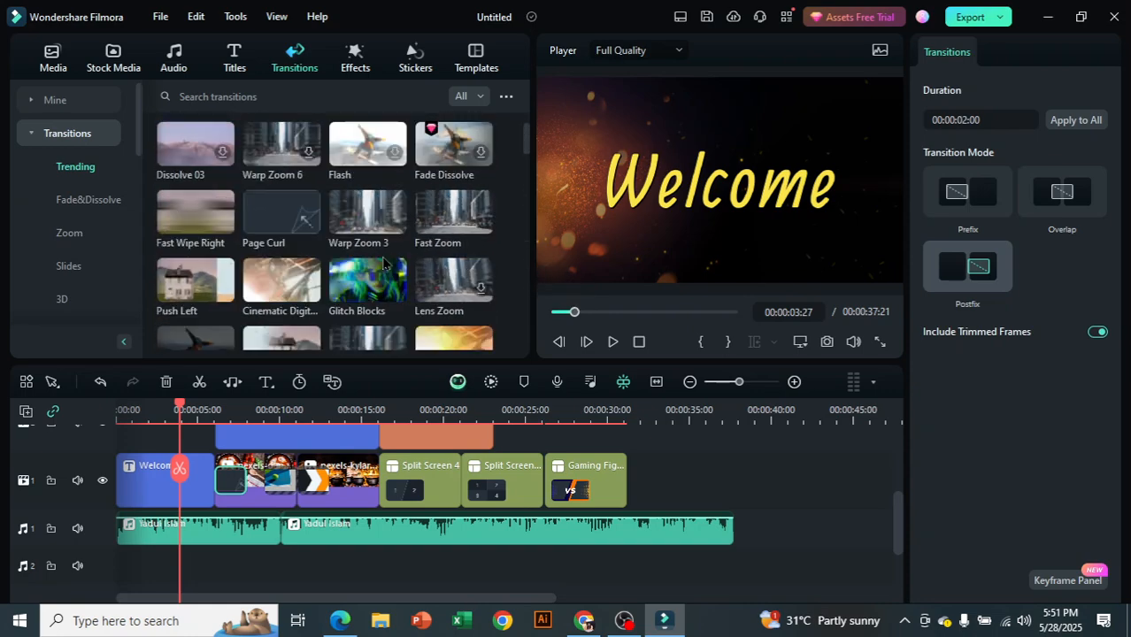
{"action": "scroll", "coordinate": [384, 263], "scroll_direction": "up", "scroll_amount": 2}
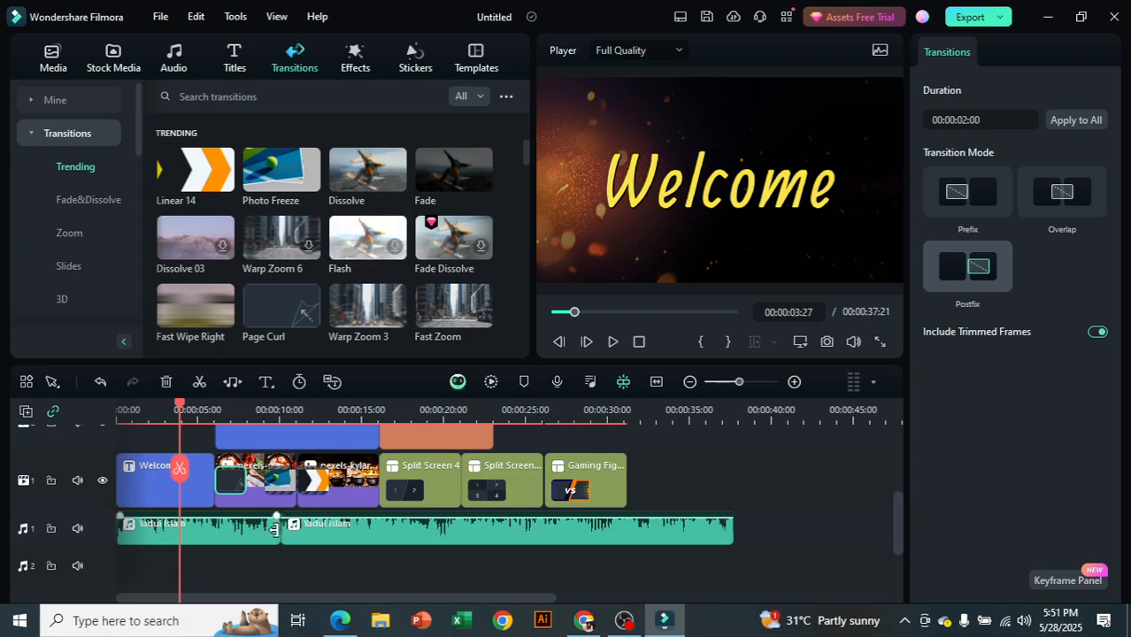
{"action": "mouse_move", "coordinate": [306, 540]}
{"action": "left_mouse_down"}
{"action": "mouse_move", "coordinate": [308, 530]}
{"action": "mouse_move", "coordinate": [402, 530]}
{"action": "mouse_move", "coordinate": [312, 534]}
{"action": "left_mouse_up"}
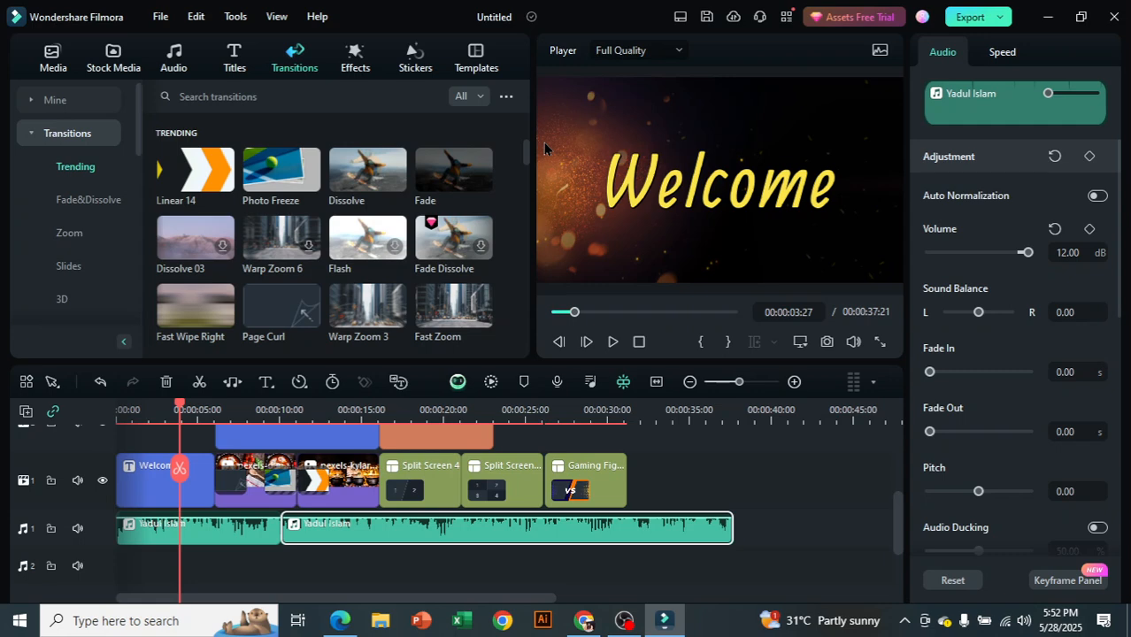
{"action": "left_click", "coordinate": [584, 621]}
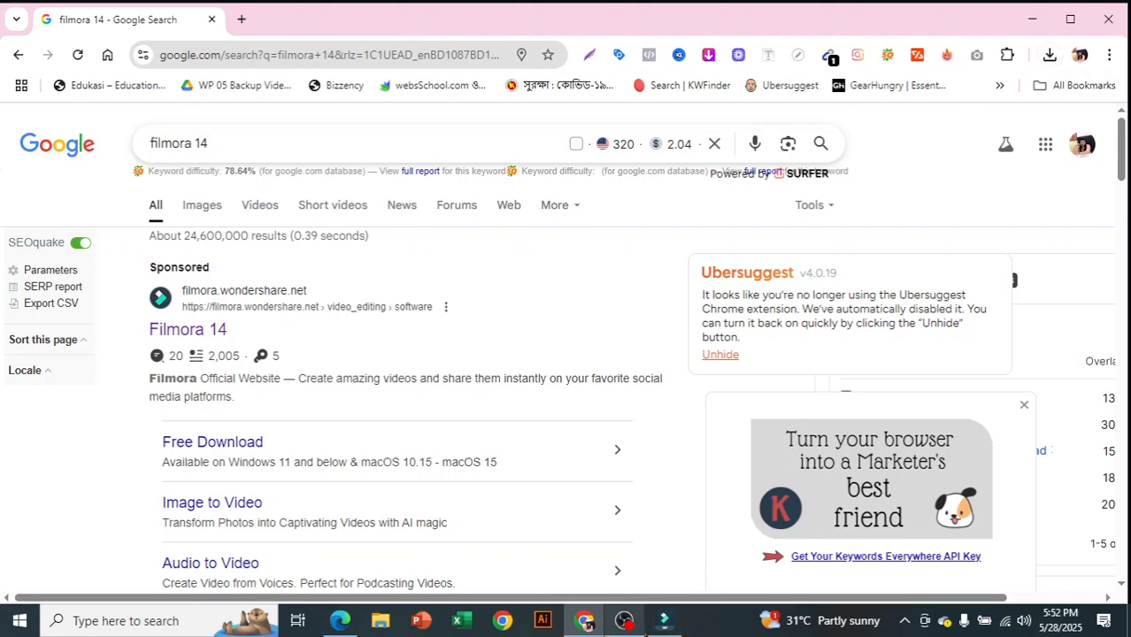
{"action": "left_click", "coordinate": [666, 621]}
- Try to import the .webm video of the tree-lined road from the aTubeCatcher folder into the project media again
{"action": "left_click", "coordinate": [53, 58]}
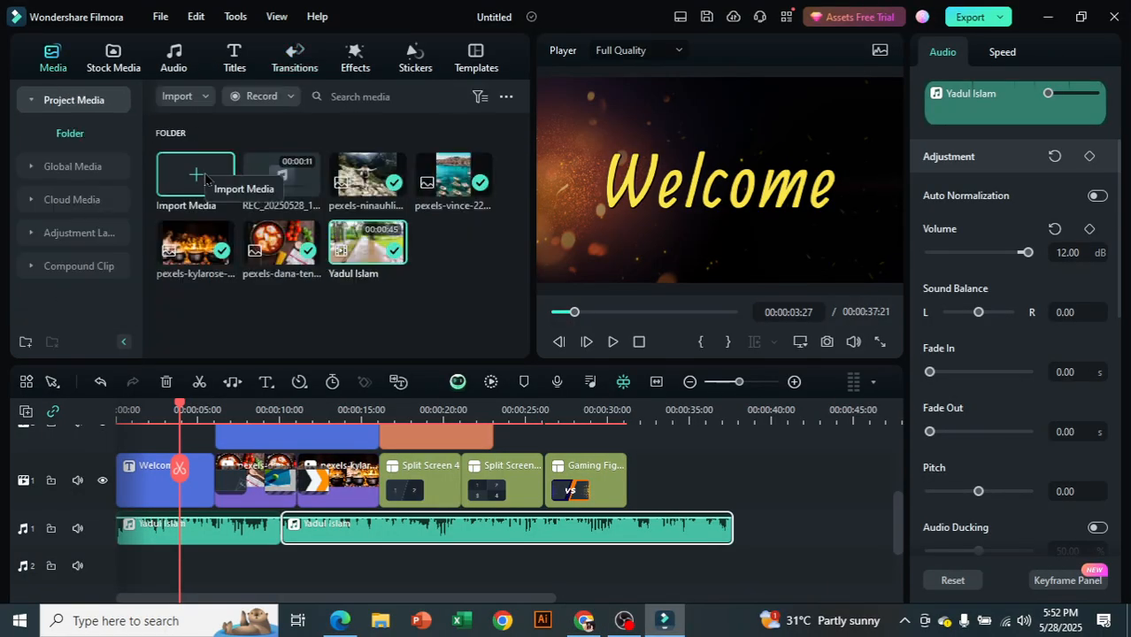
{"action": "left_click", "coordinate": [205, 179]}
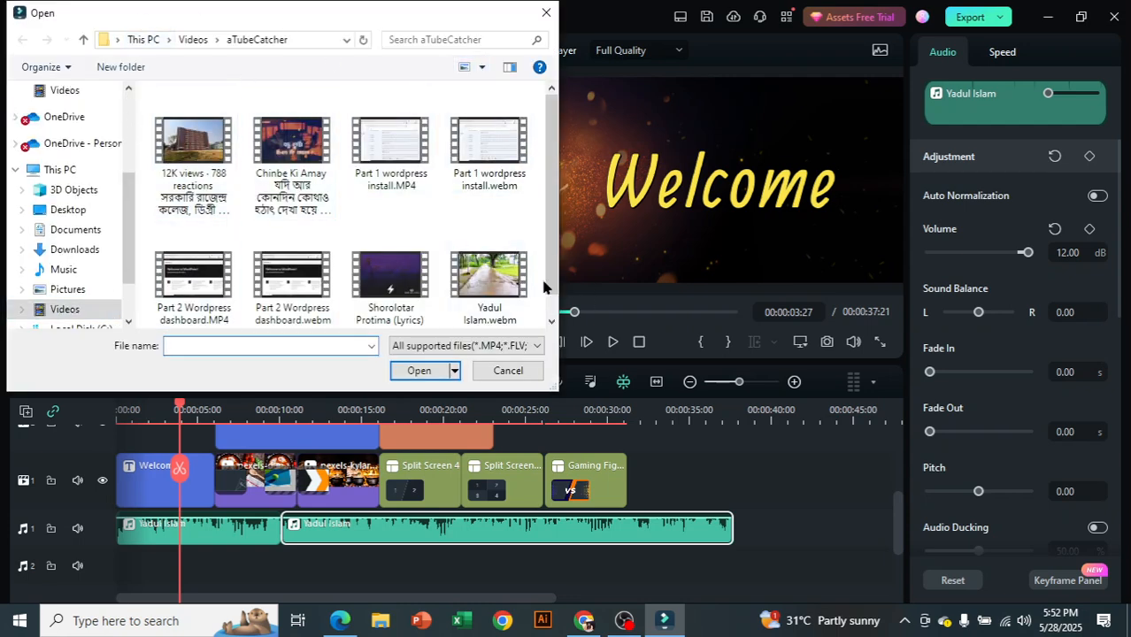
{"action": "left_click", "coordinate": [500, 290]}
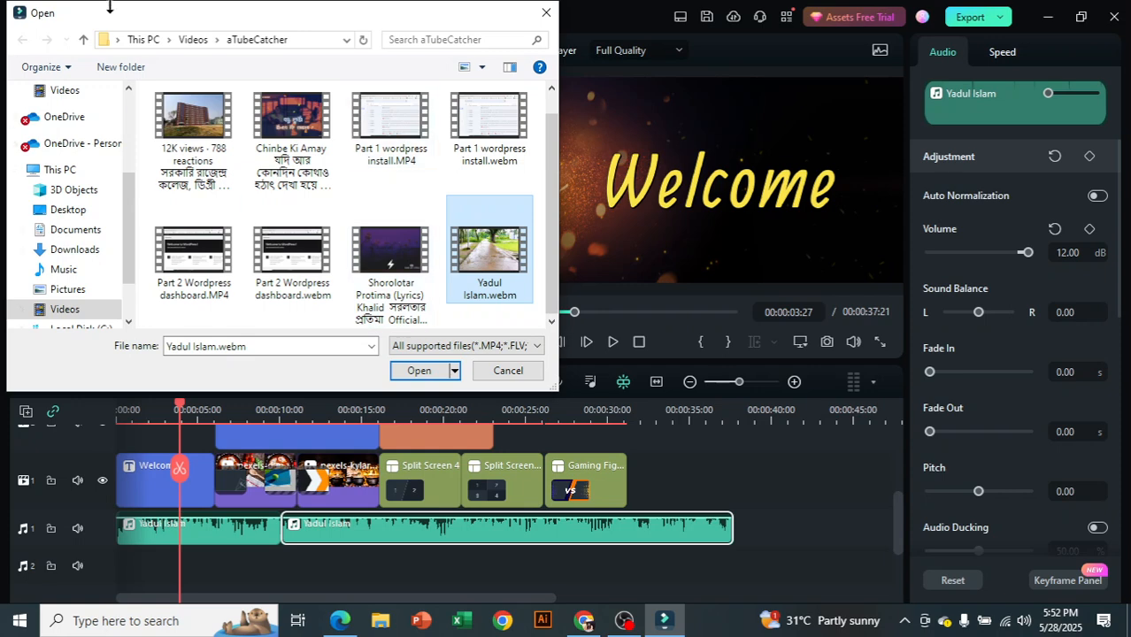
{"action": "left_click", "coordinate": [419, 373]}
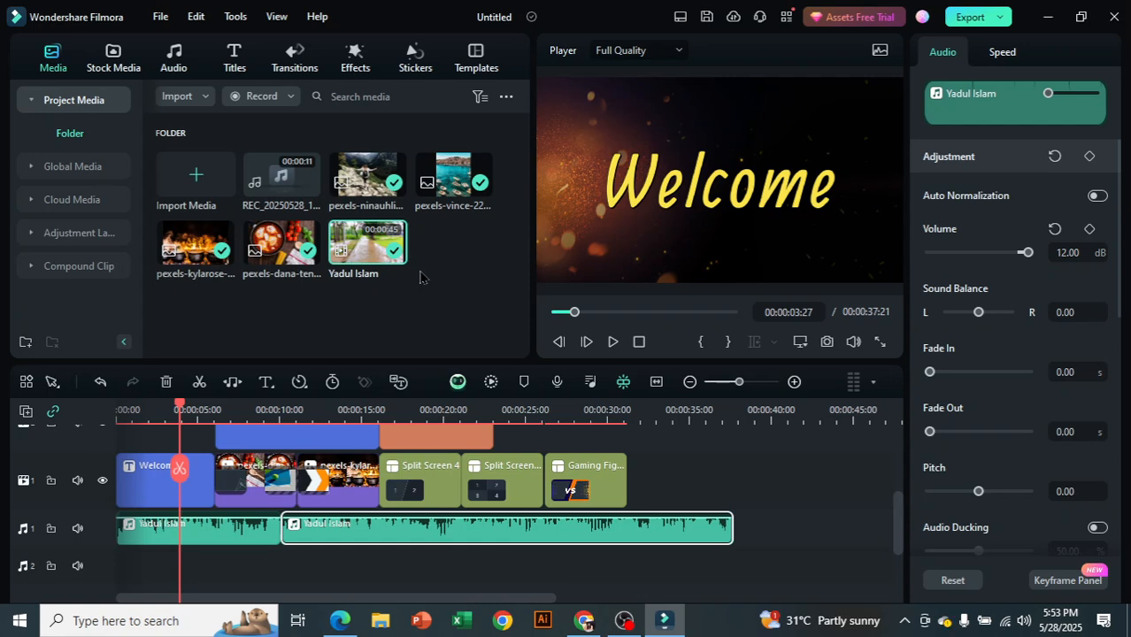
- Switch to Chrome and search Google for "atube catcher" in a new tab
{"action": "left_click", "coordinate": [583, 621]}
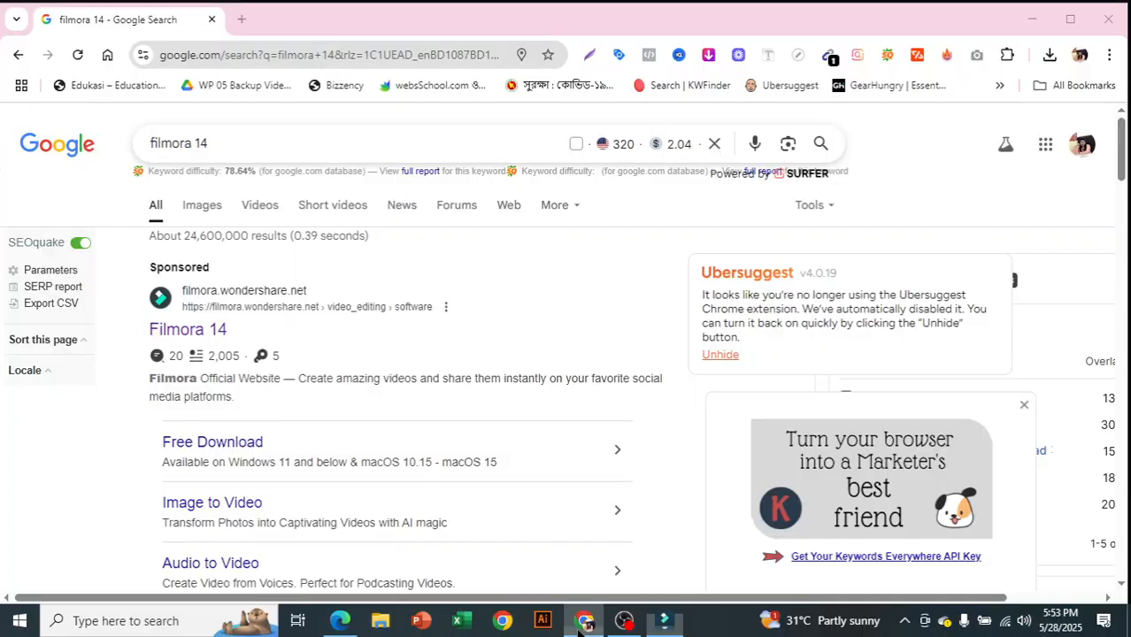
{"action": "left_click", "coordinate": [247, 23]}
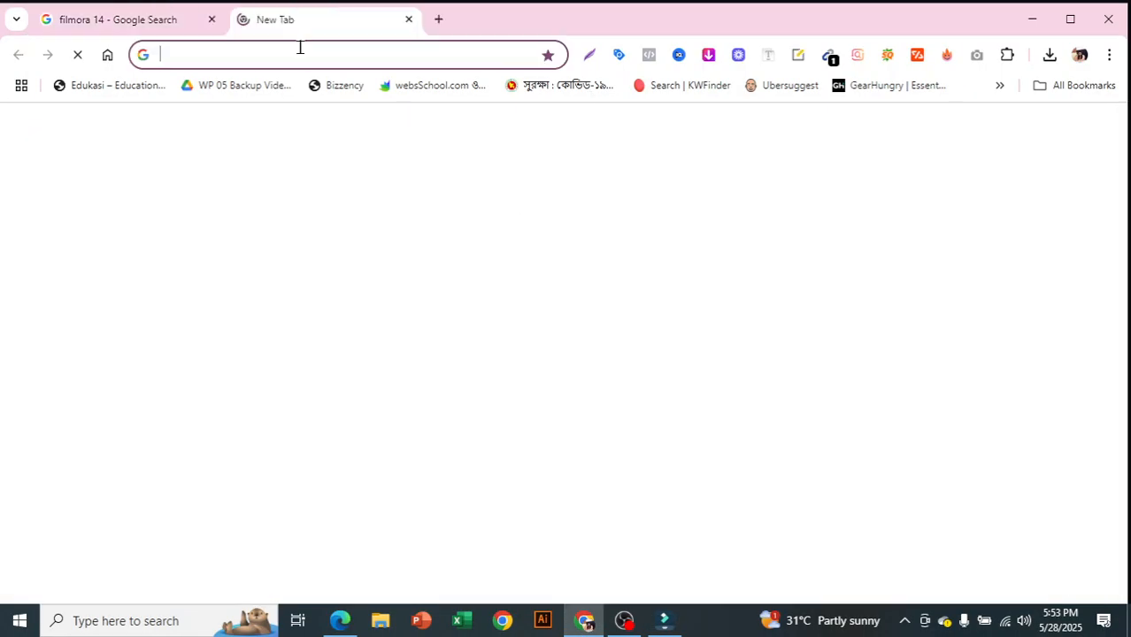
{"action": "type", "text": "at"}
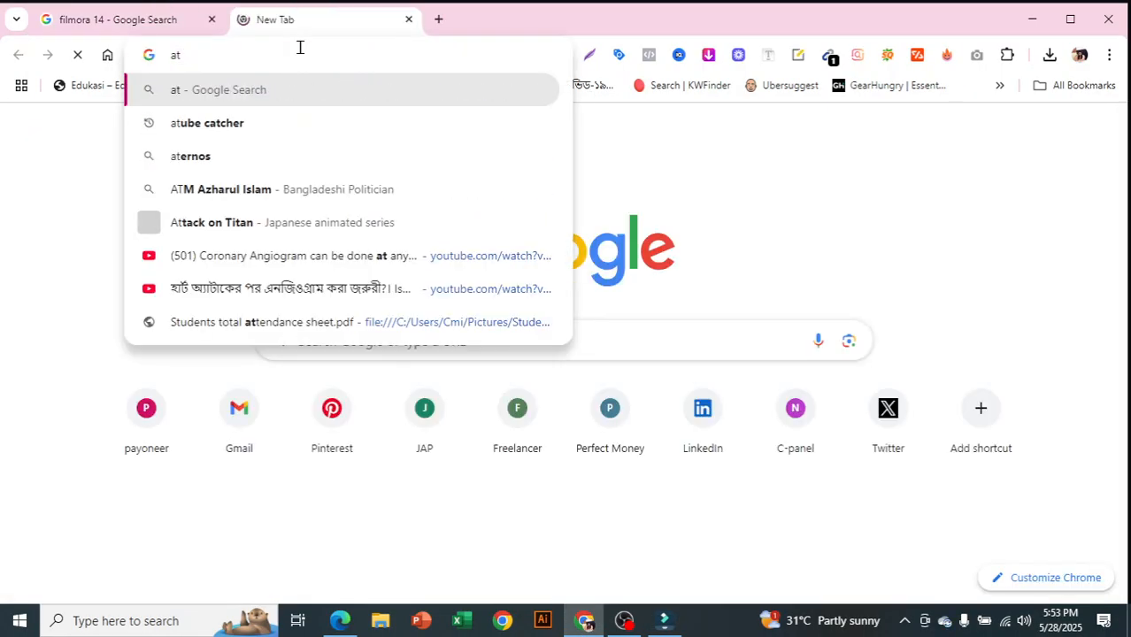
{"action": "type", "text": "ube"}
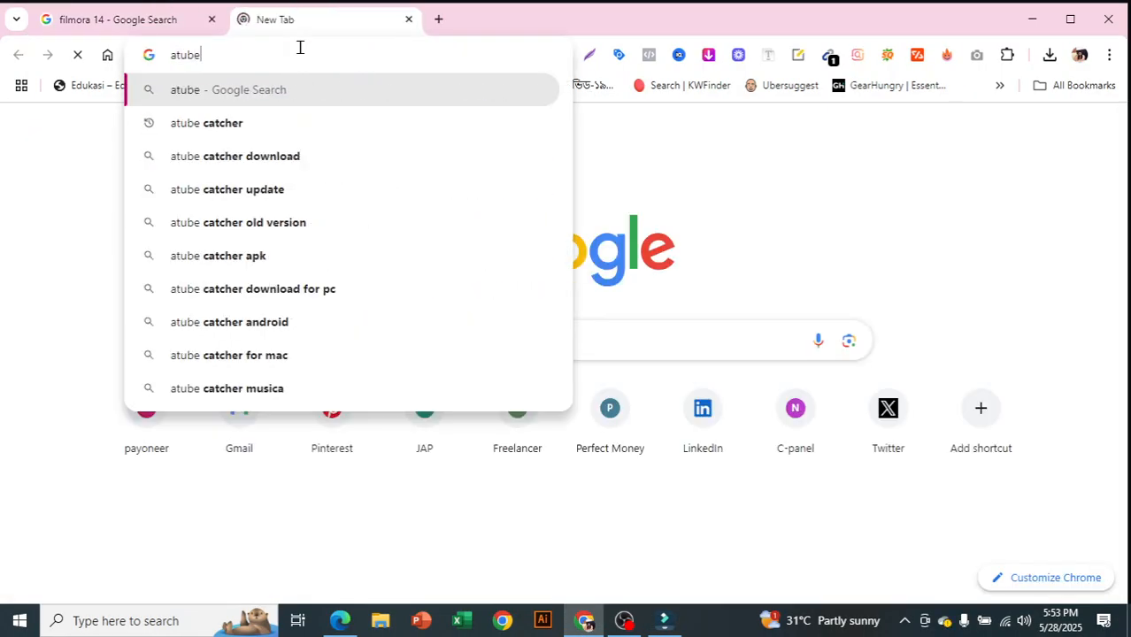
{"action": "left_click", "coordinate": [305, 121]}
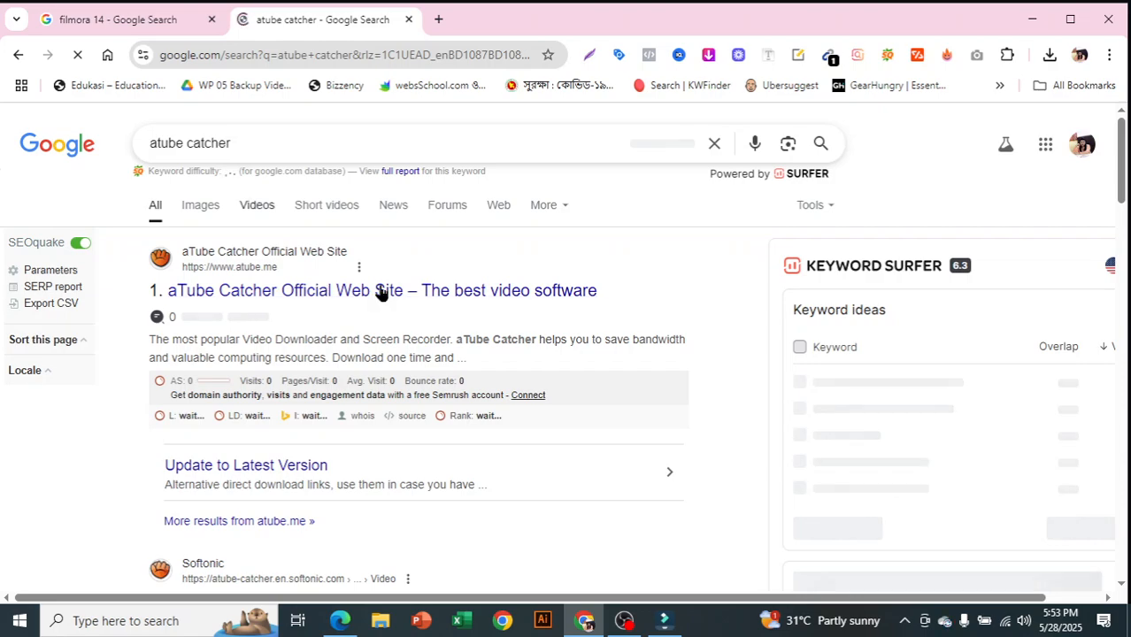
- Switch back to Filmora and move the playhead to the start of the timeline
{"action": "left_click", "coordinate": [664, 621]}
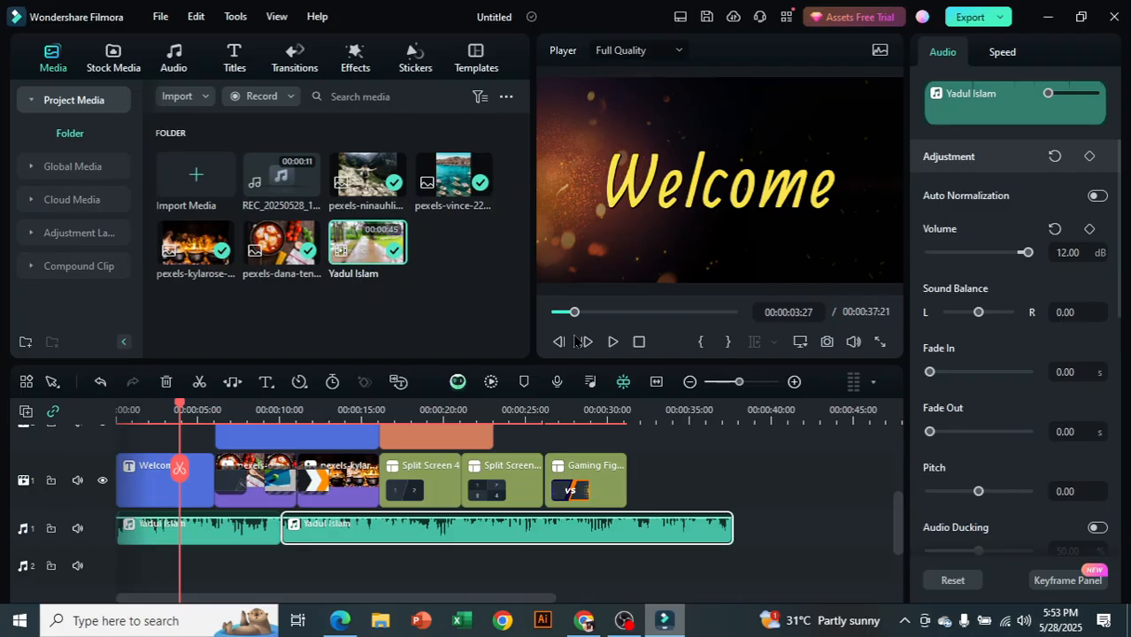
{"action": "scroll", "coordinate": [694, 510], "scroll_direction": "up", "scroll_amount": 1}
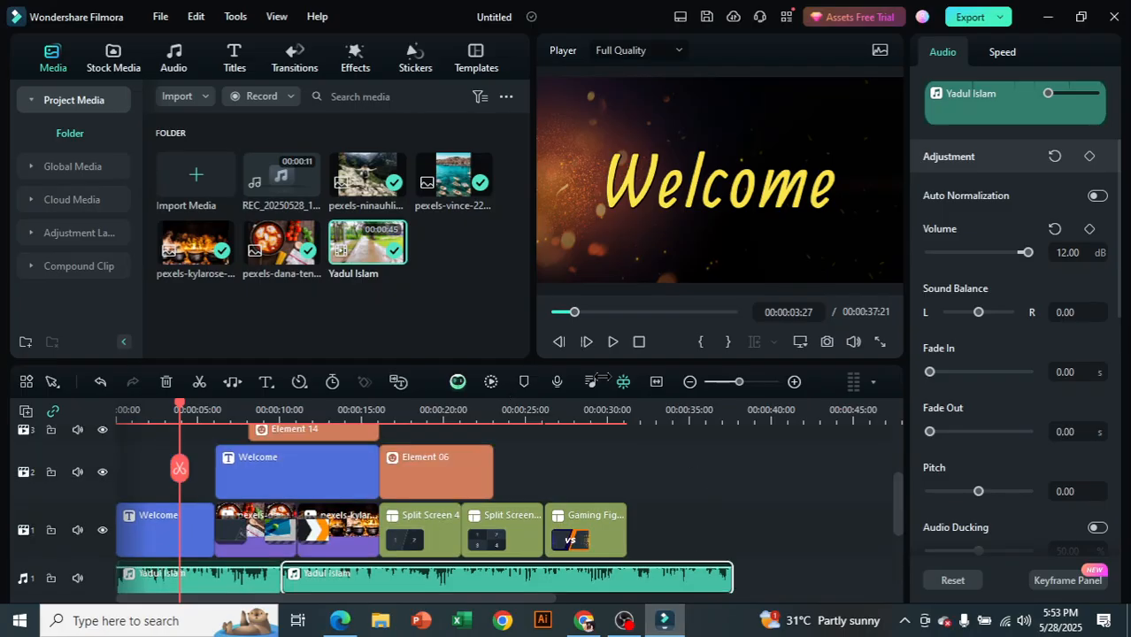
{"action": "scroll", "coordinate": [753, 469], "scroll_direction": "down", "scroll_amount": 1}
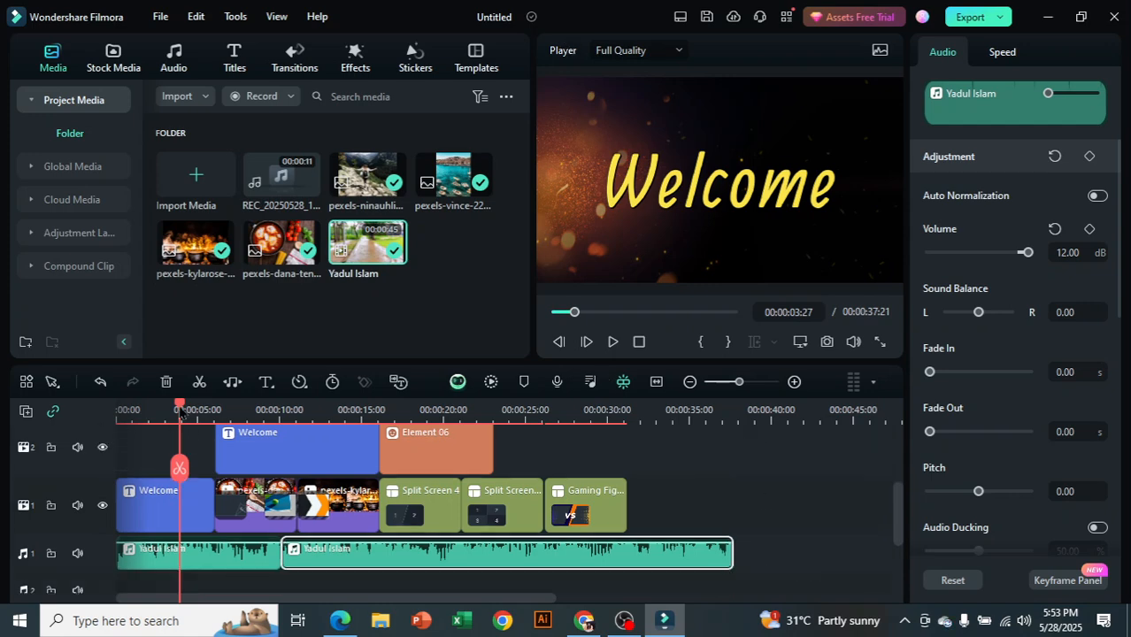
{"action": "left_click_drag", "start_coordinate": [179, 409], "coordinate": [166, 409]}
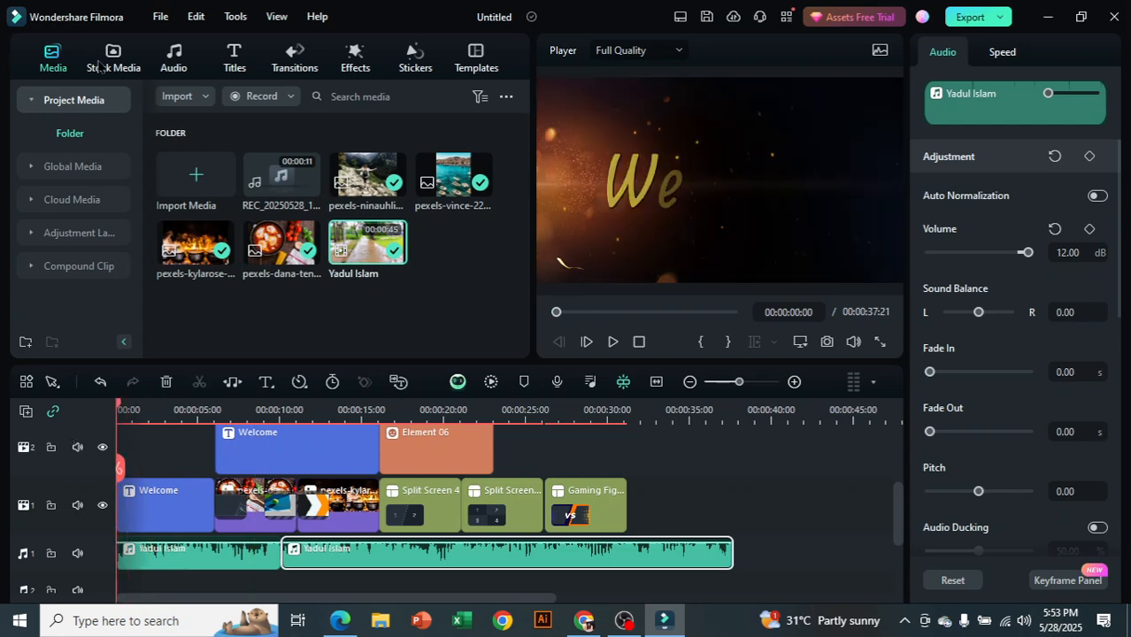
{"action": "left_click", "coordinate": [162, 25]}
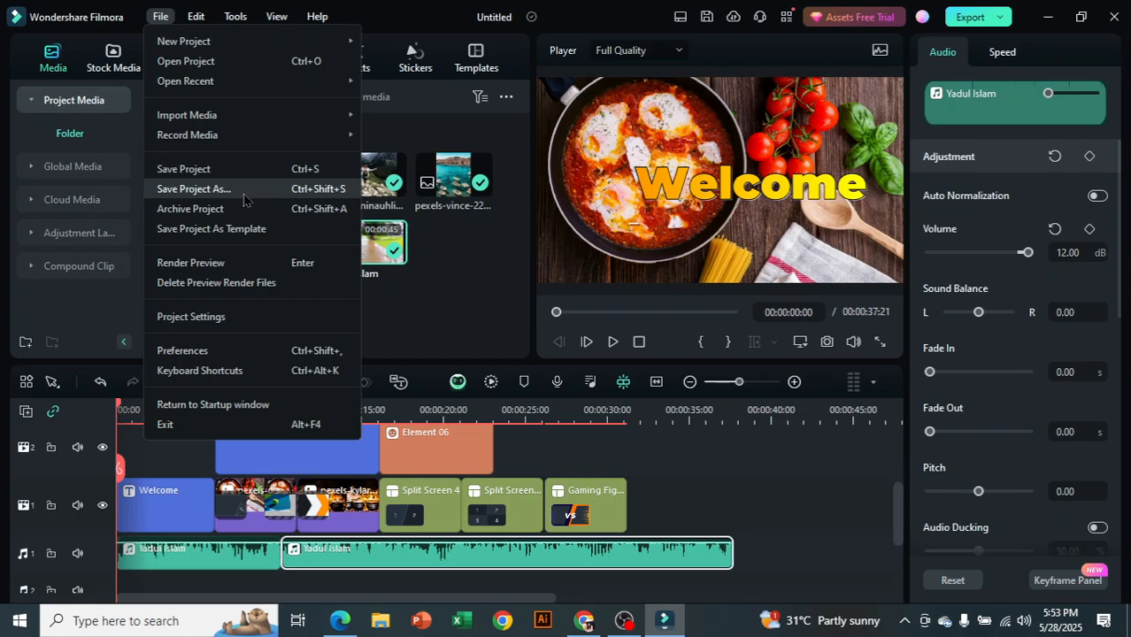
{"action": "left_click", "coordinate": [245, 200]}
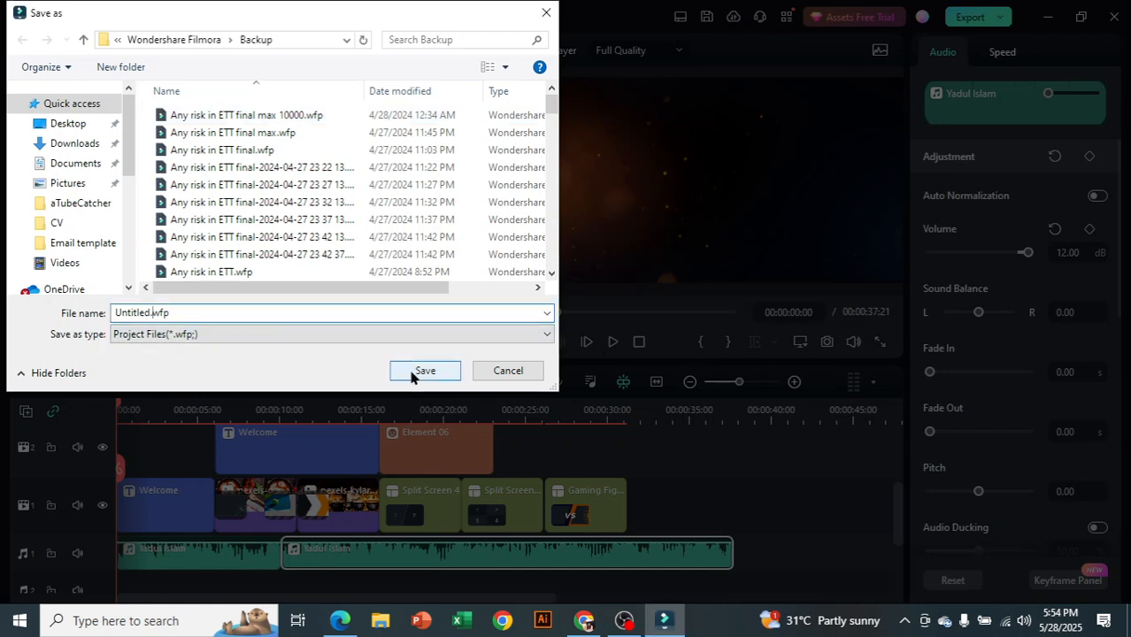
{"action": "left_click", "coordinate": [547, 11]}
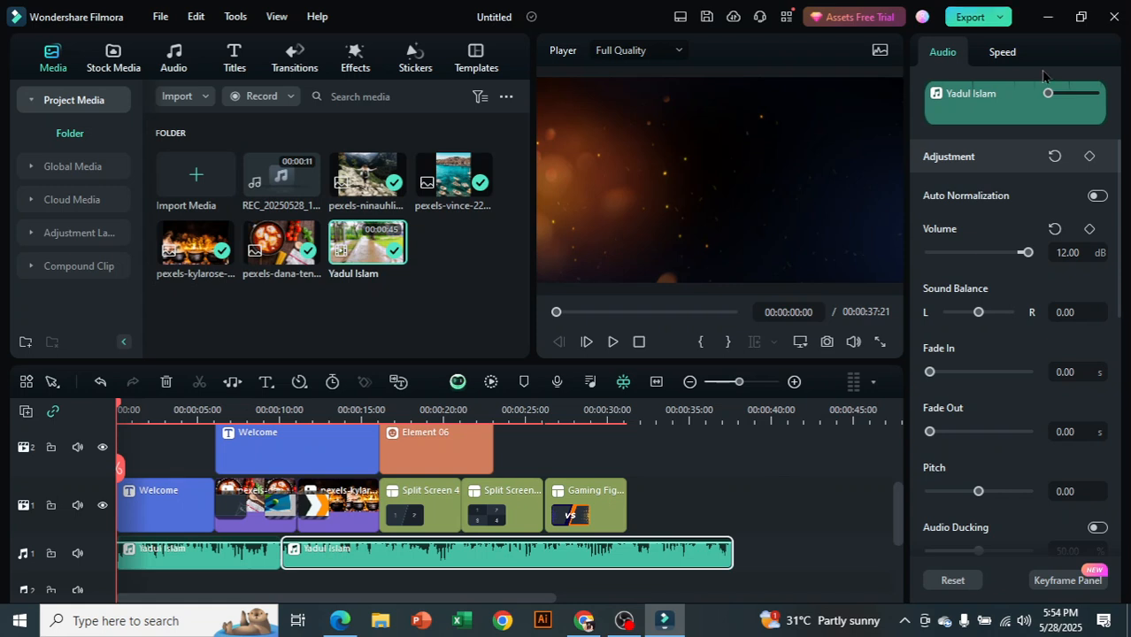
- Open the local export settings and go through the name, save folder, format and resolution options, choosing 1280x720
{"action": "key", "text": "ctrl+e"}
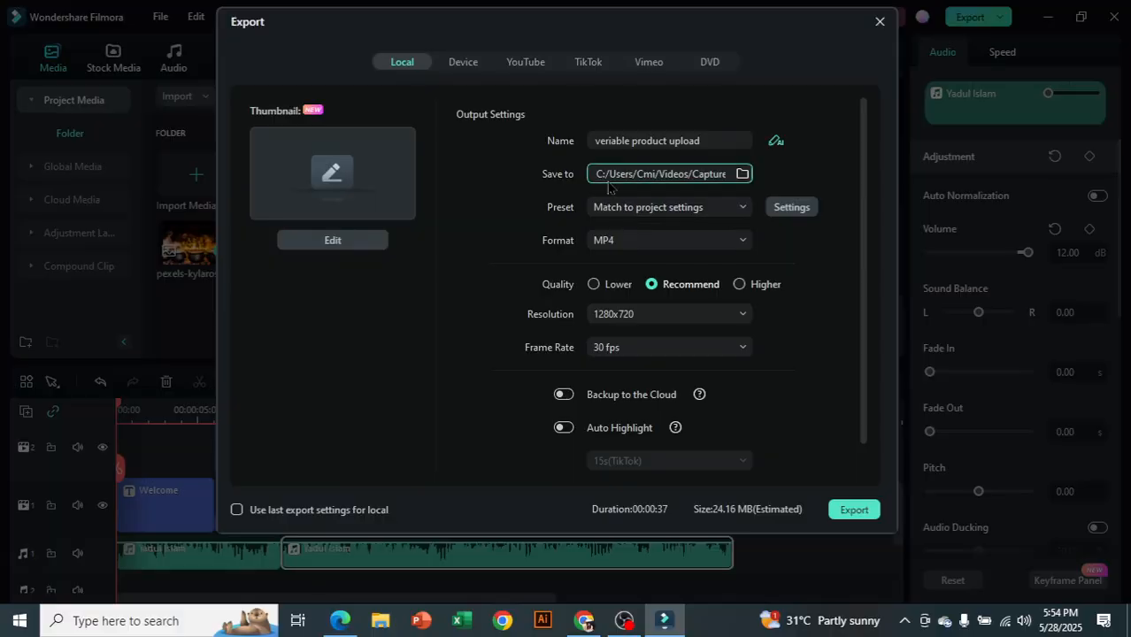
{"action": "left_click", "coordinate": [742, 174]}
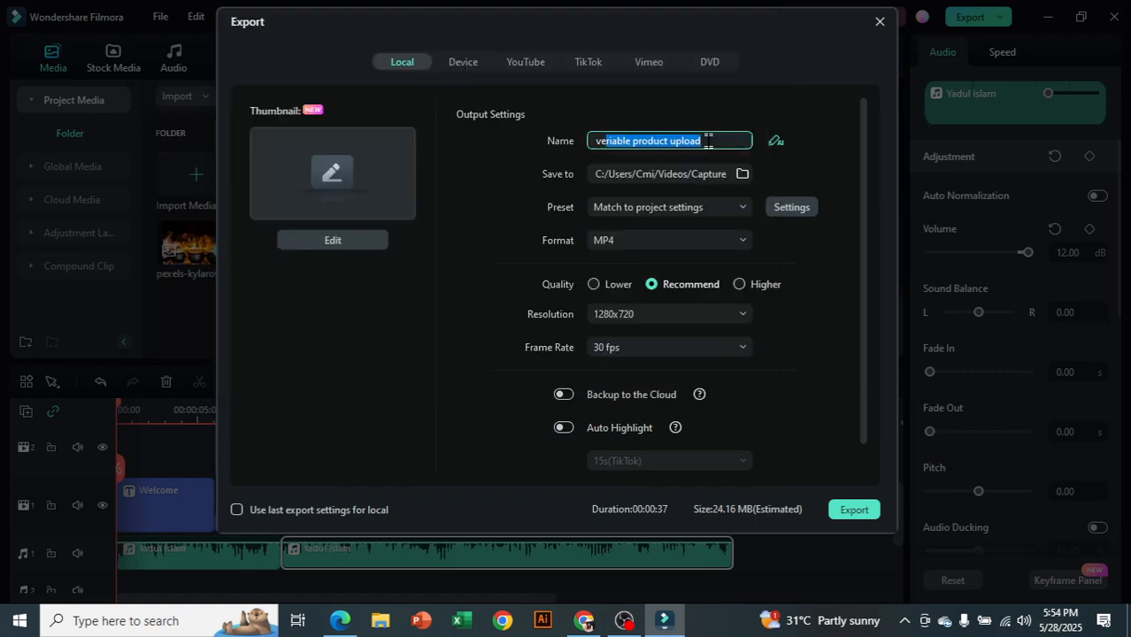
{"action": "left_click", "coordinate": [709, 141]}
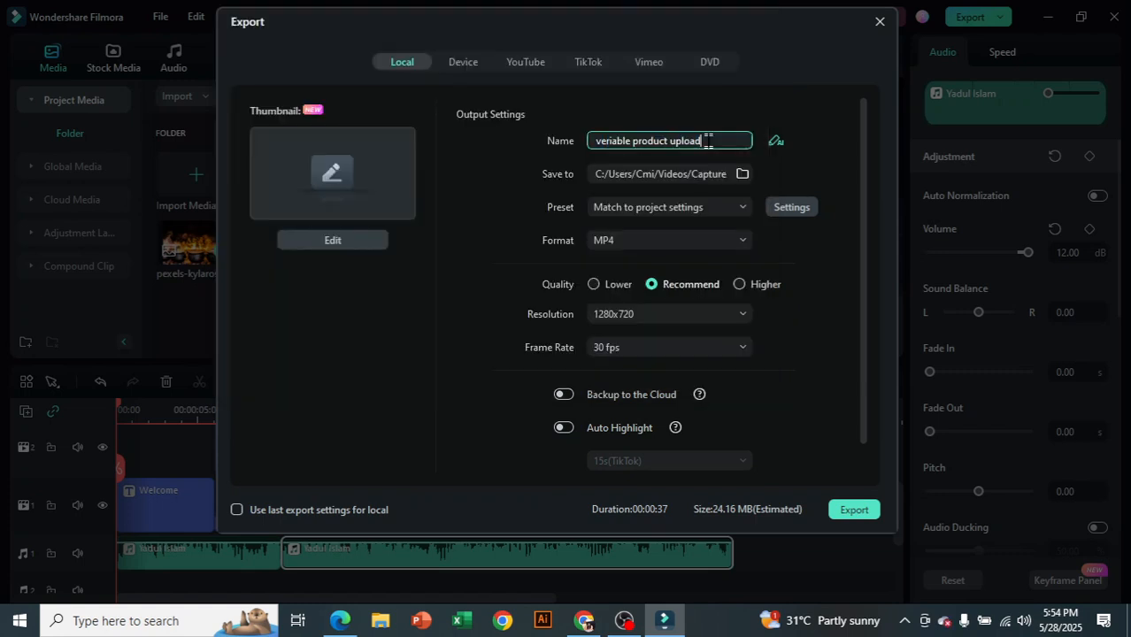
{"action": "left_click", "coordinate": [637, 242]}
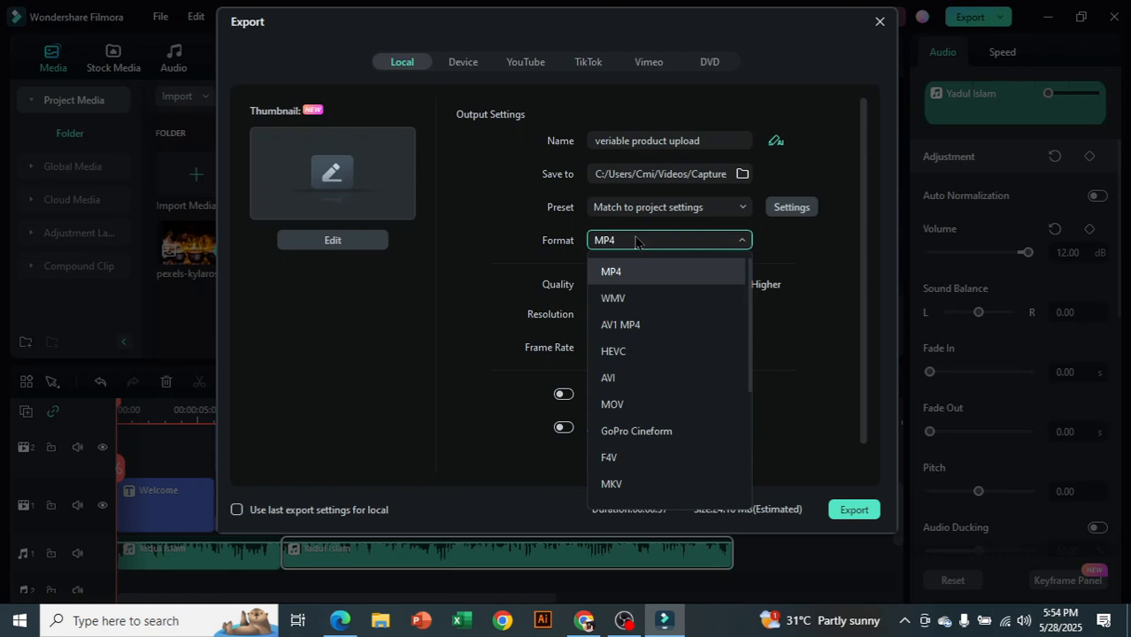
{"action": "scroll", "coordinate": [677, 447], "scroll_direction": "down", "scroll_amount": 5}
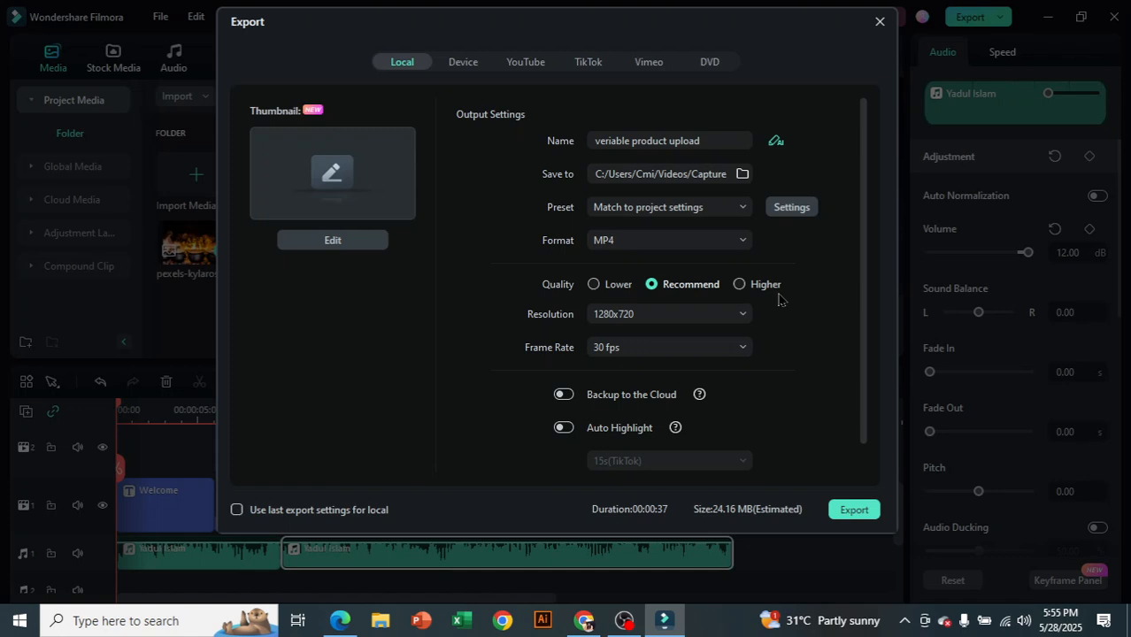
{"action": "left_click", "coordinate": [625, 313]}
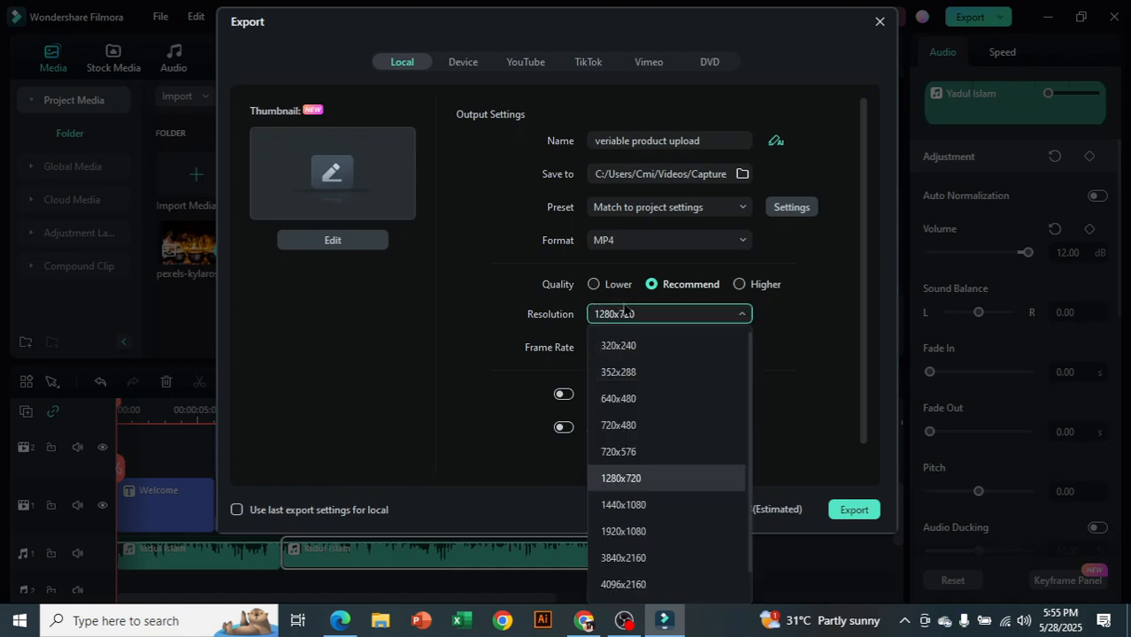
{"action": "left_click", "coordinate": [633, 478]}
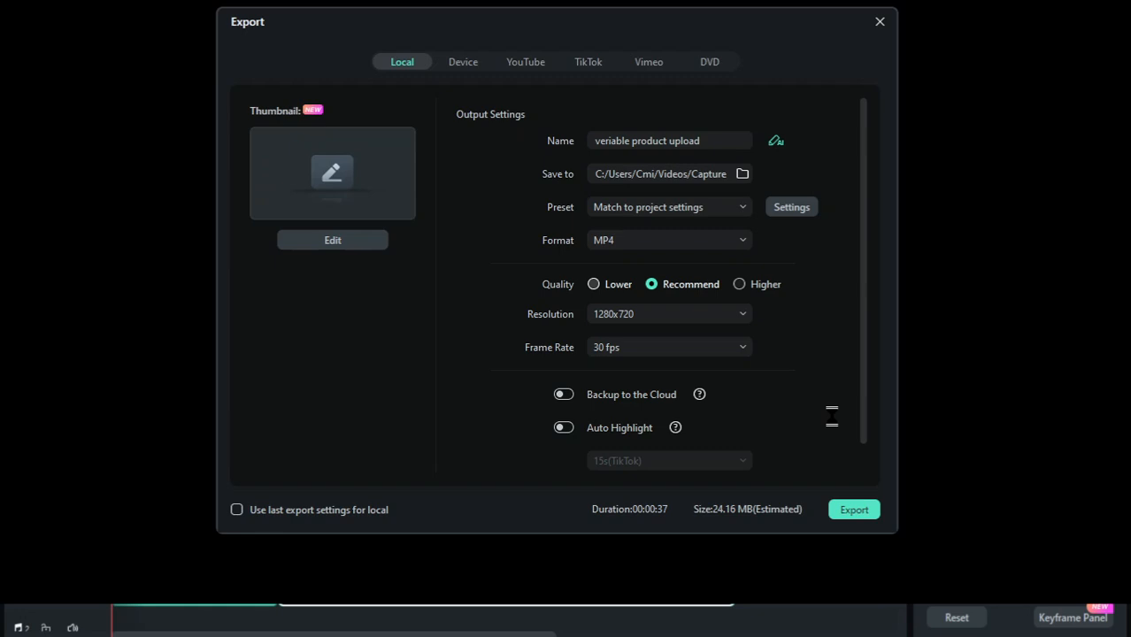
- Try to export the video as MP4, and close the unresponsive Filmora
{"action": "left_click", "coordinate": [881, 19]}
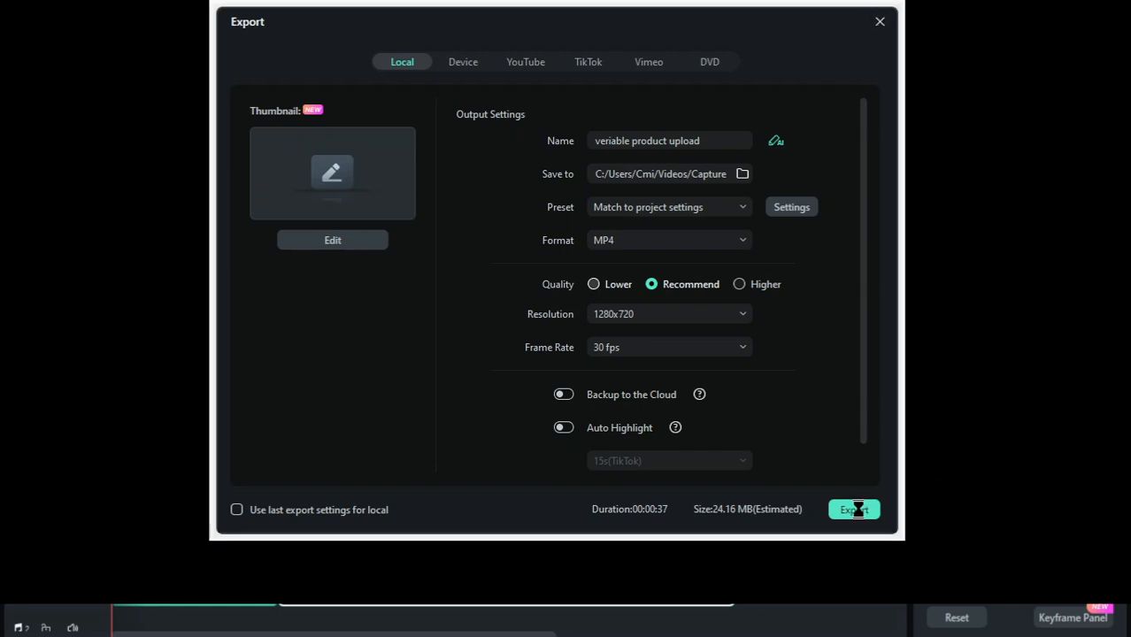
{"action": "left_click", "coordinate": [847, 511]}
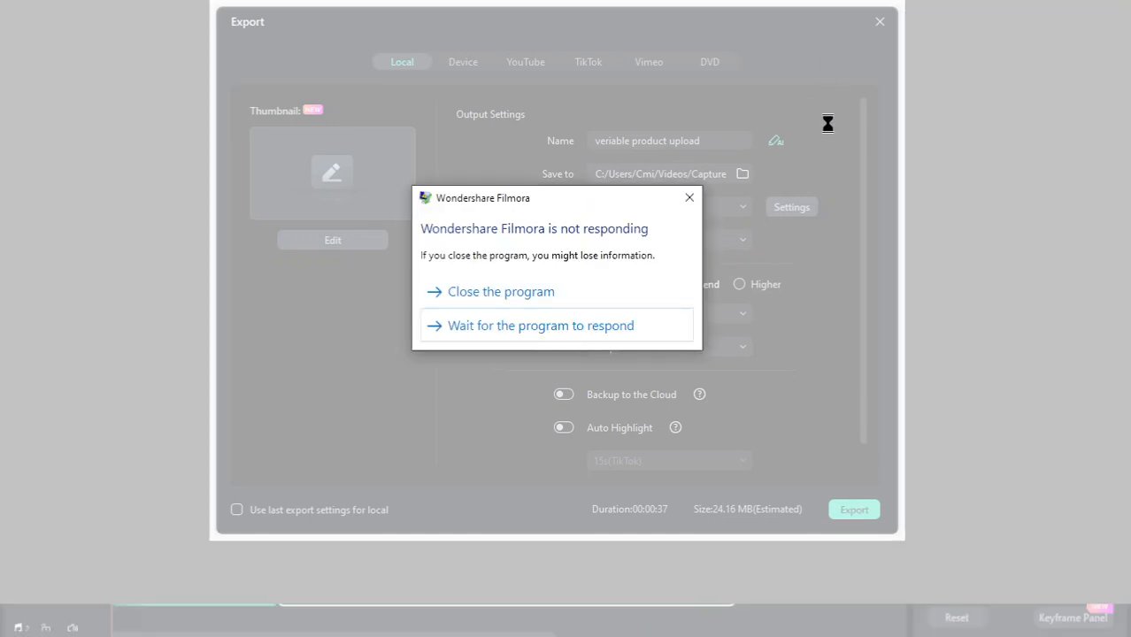
{"action": "left_click", "coordinate": [543, 325]}
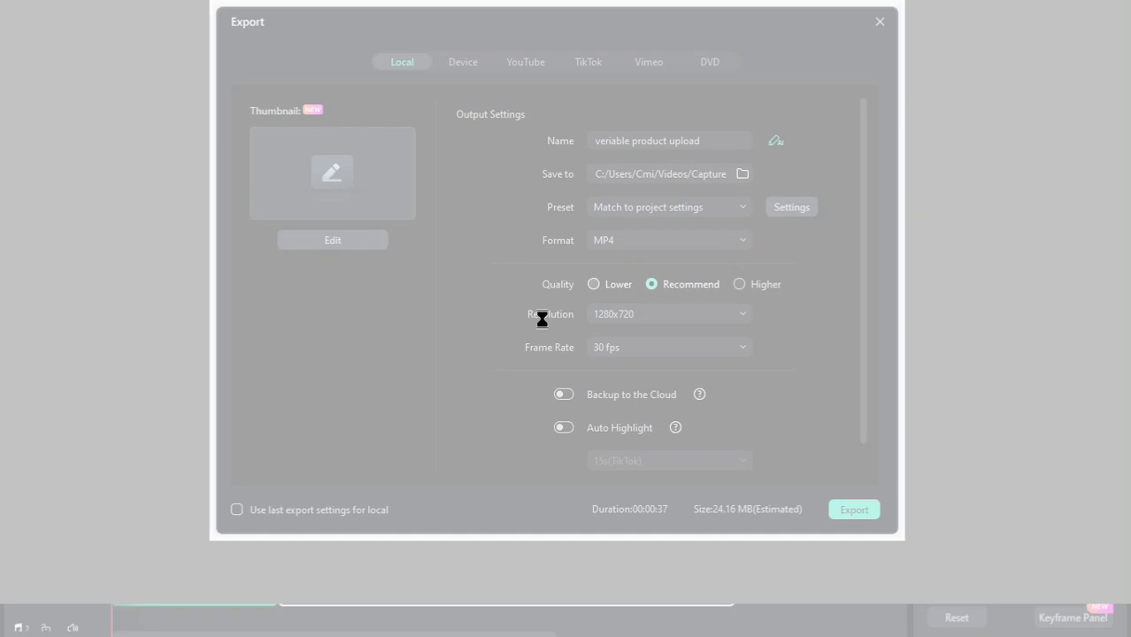
{"action": "left_click", "coordinate": [1073, 322]}
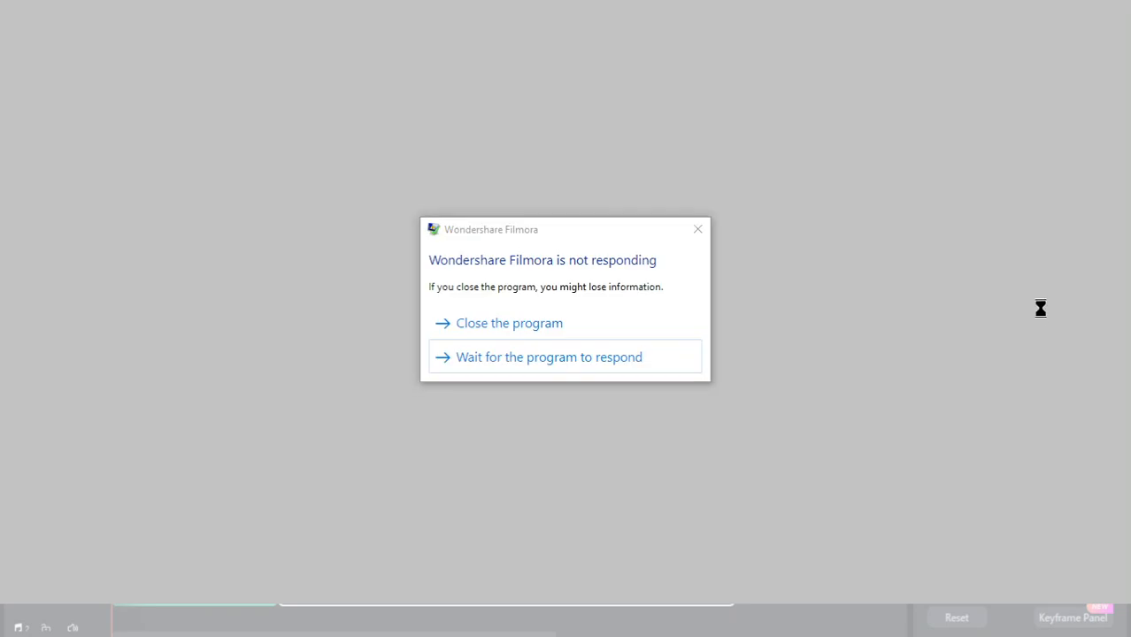
{"action": "left_click", "coordinate": [554, 316]}
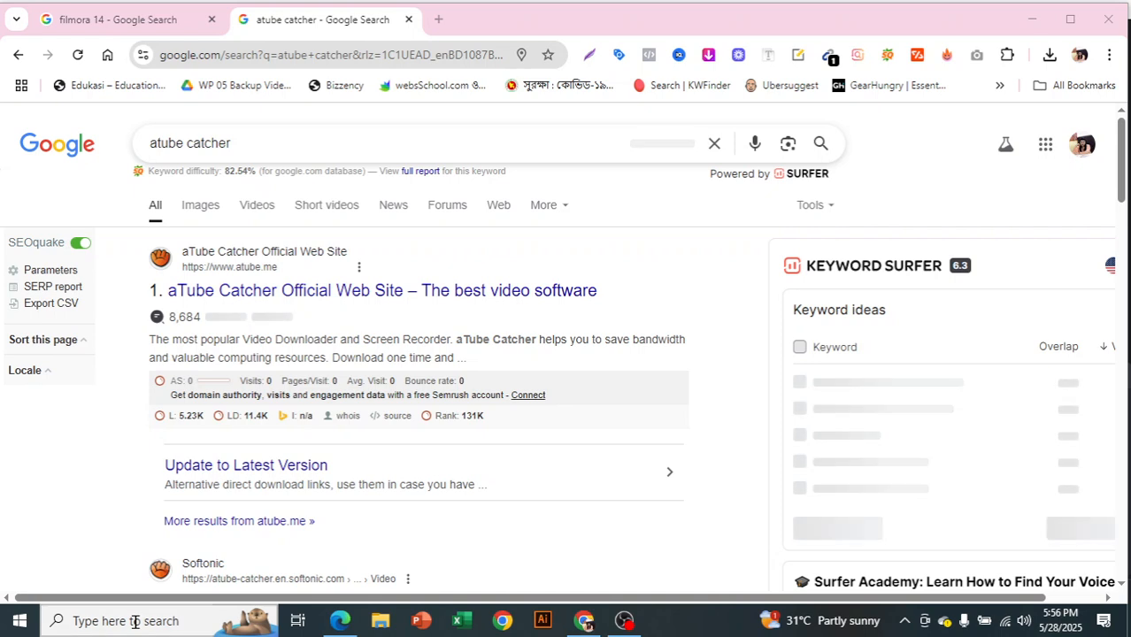
- Find Wondershare Filmora 13 with a Windows search for "filmo" and launch it again
{"action": "left_click", "coordinate": [135, 621]}
{"action": "type", "text": "filmo"}
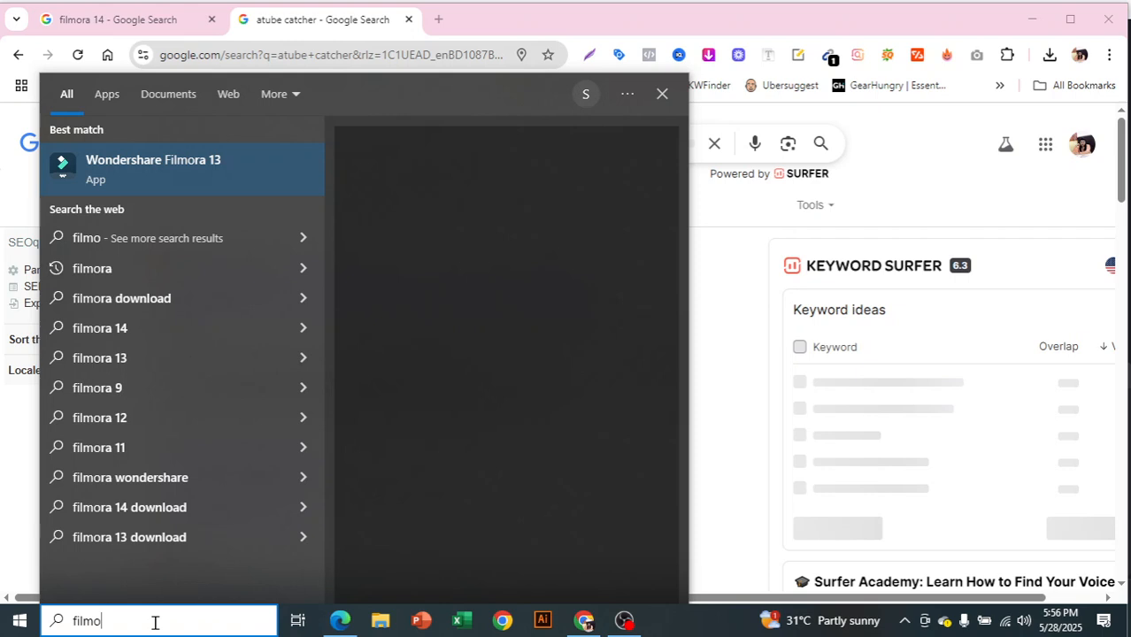
{"action": "left_click", "coordinate": [121, 162]}
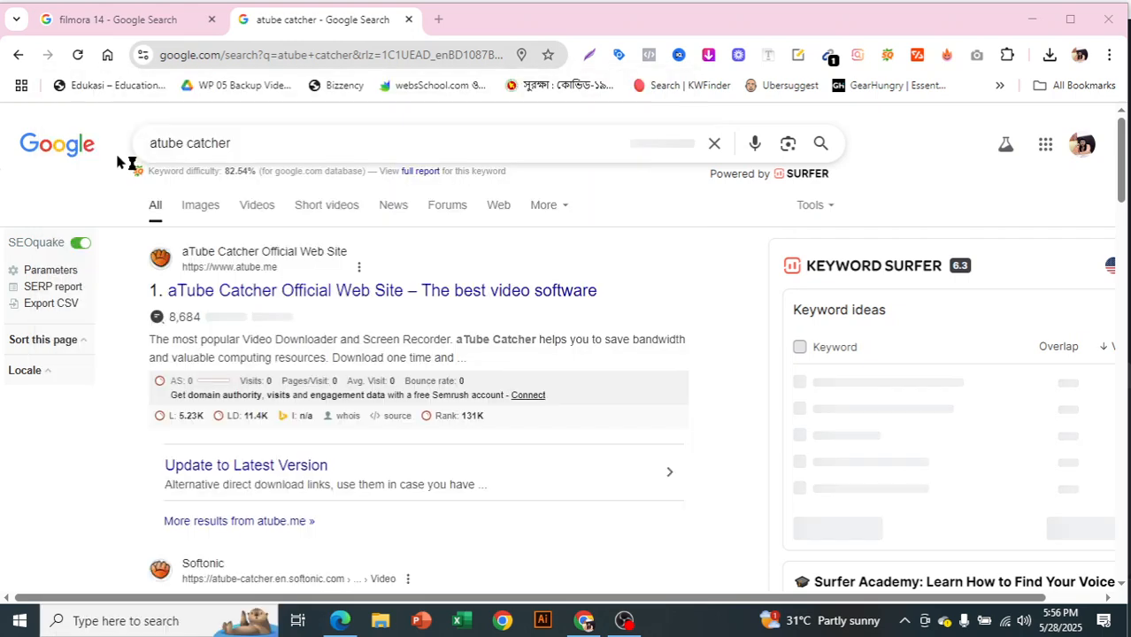